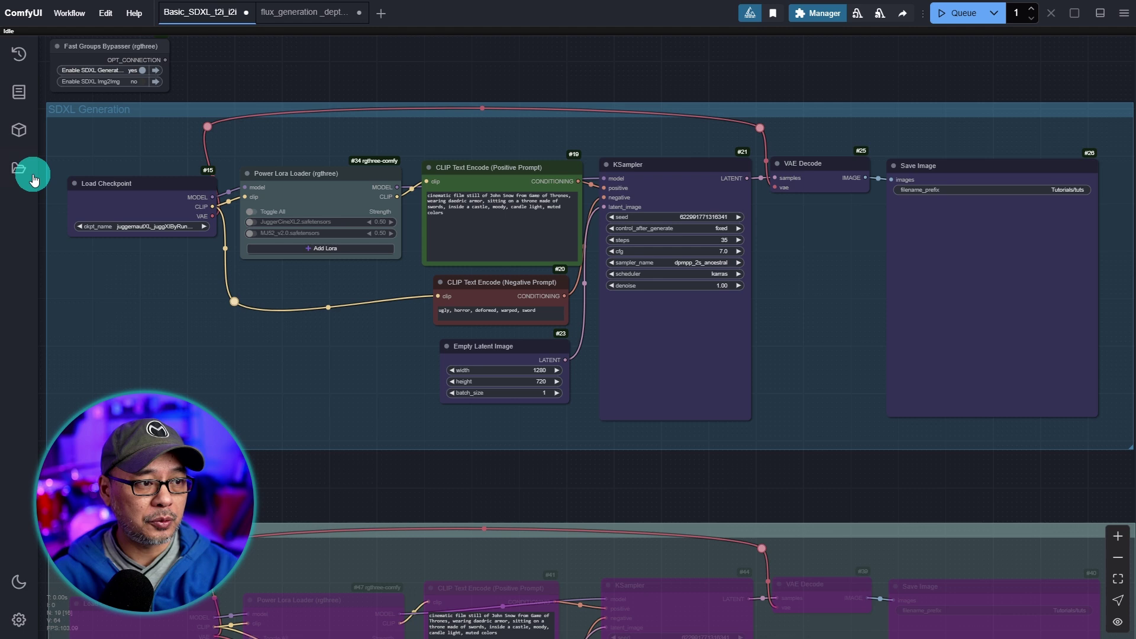
Glance at the Workflows list, then set 'Enable SDXL Img2Img' to yes in the Fast Groups Bypasser.
{"action": "left_click", "coordinate": [19, 168]}
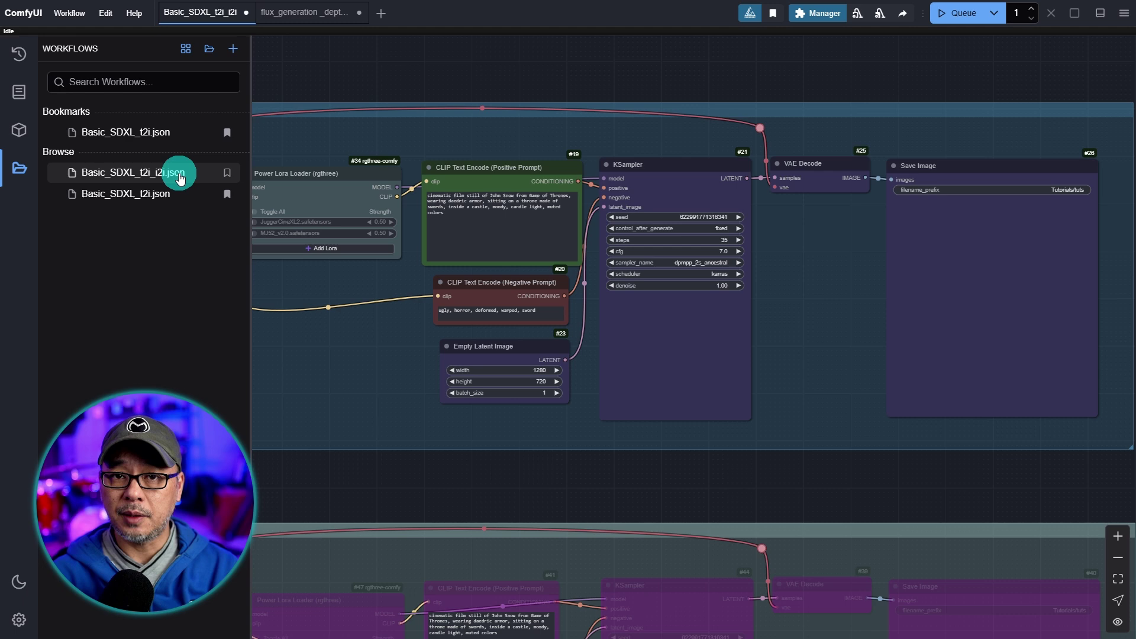
{"action": "key", "text": "w"}
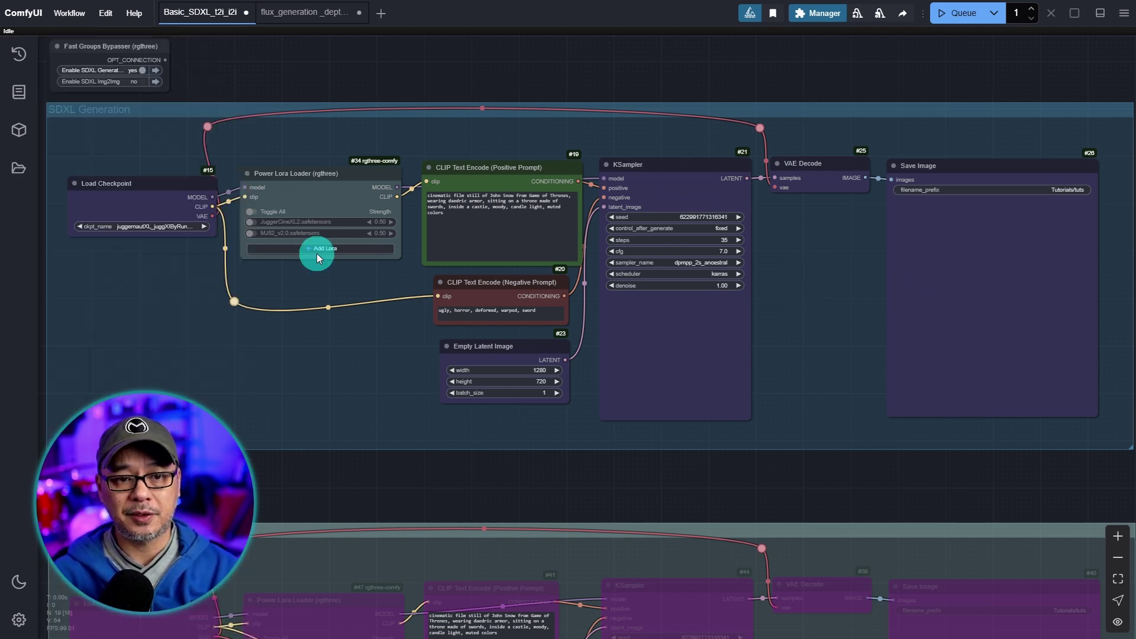
{"action": "scroll", "coordinate": [758, 388], "scroll_direction": "down", "scroll_amount": 5}
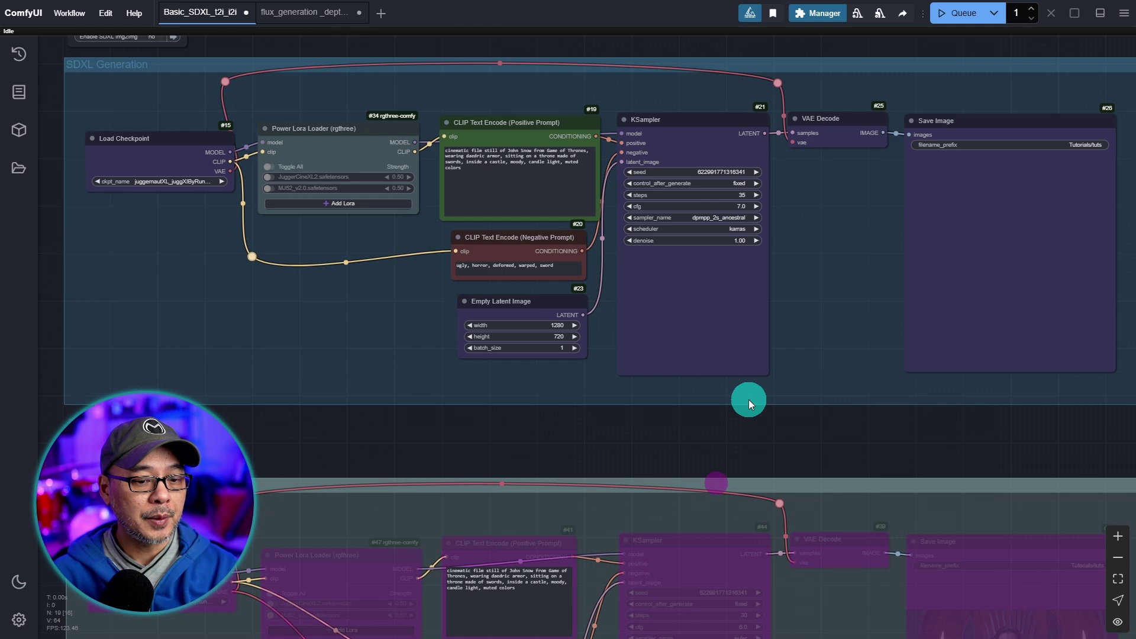
{"action": "left_click", "coordinate": [170, 173]}
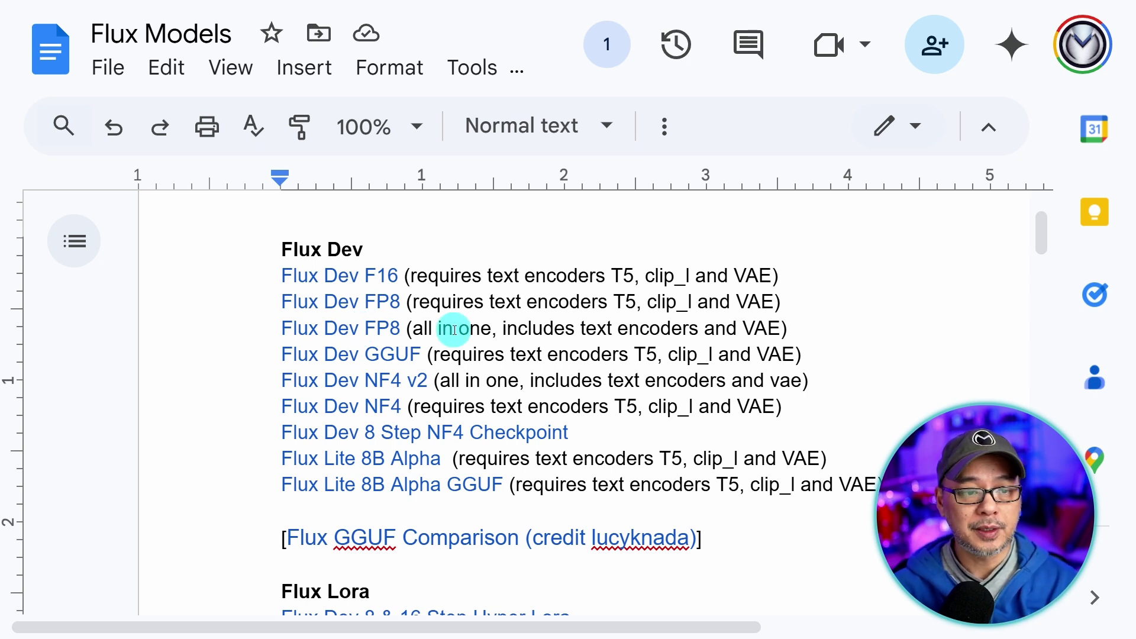
Follow the all-in-one 'Flux Dev FP8' link to the flux1-dev-fp8.safetensors Hugging Face page.
{"action": "left_click", "coordinate": [385, 329]}
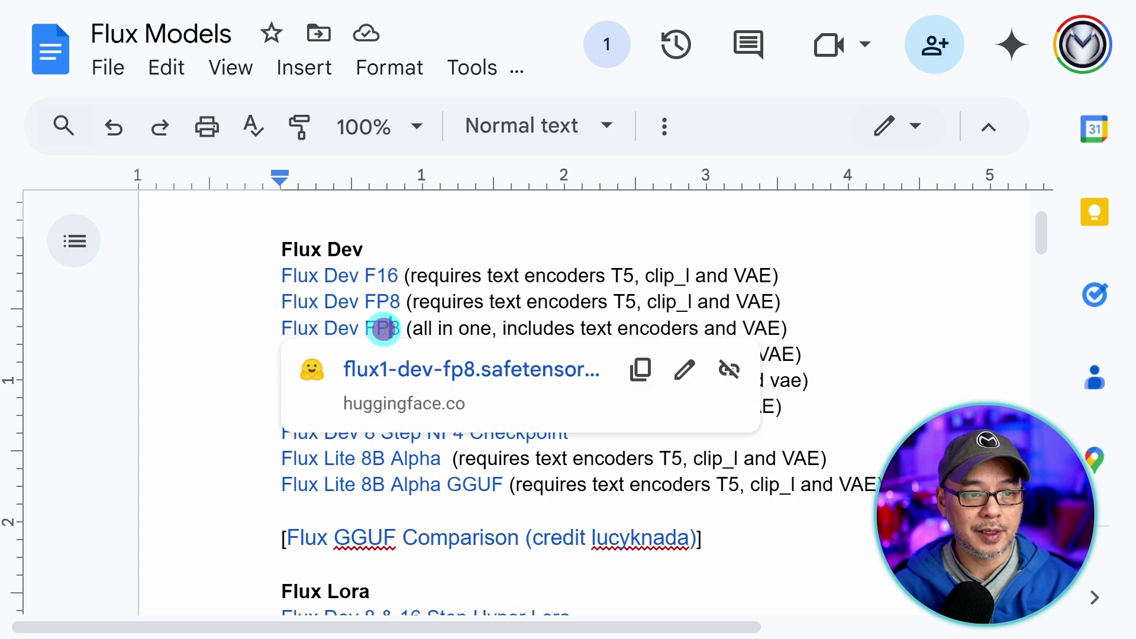
{"action": "left_click", "coordinate": [486, 378]}
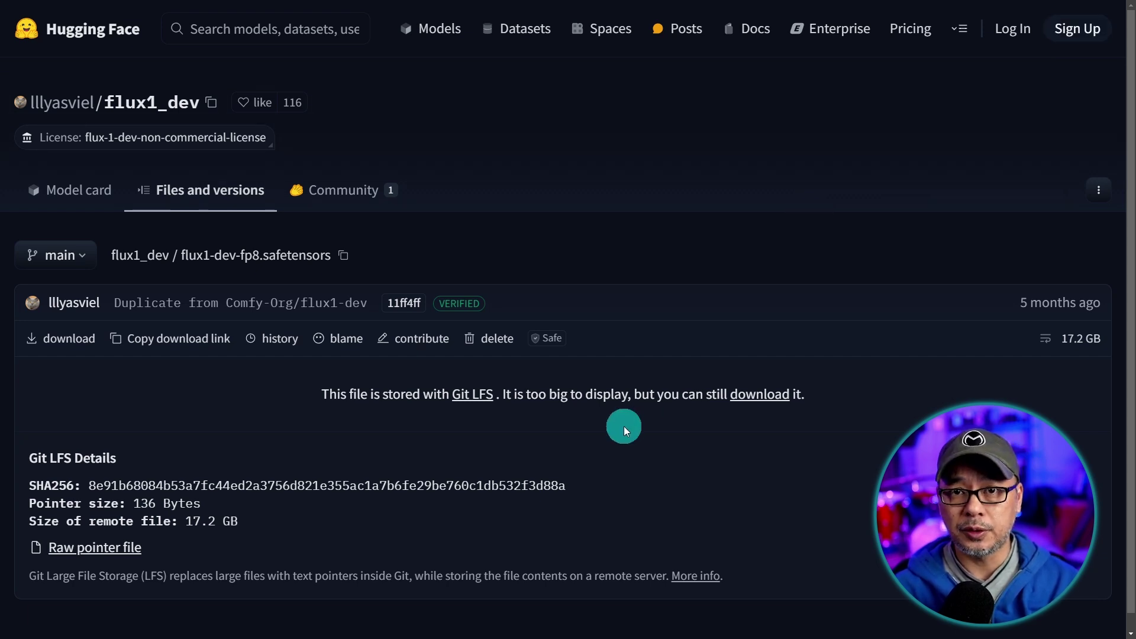
Start downloading flux1-dev-fp8.safetensors from its Hugging Face page.
{"action": "scroll", "coordinate": [414, 403], "scroll_direction": "down", "scroll_amount": 1}
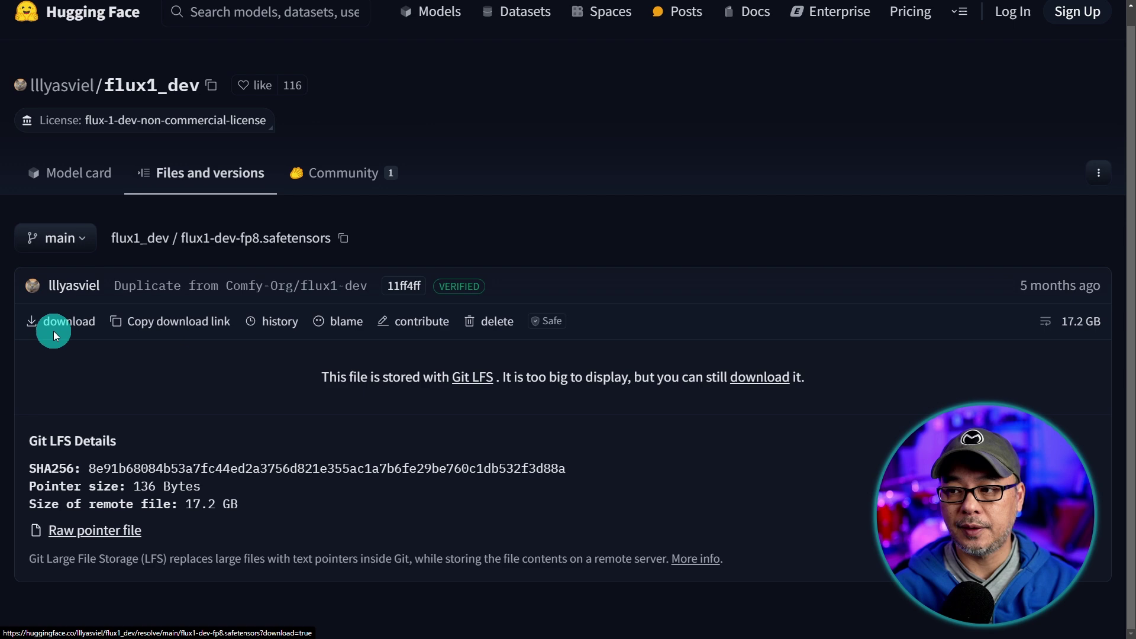
{"action": "scroll", "coordinate": [57, 365], "scroll_direction": "up", "scroll_amount": 5}
{"action": "scroll", "coordinate": [69, 370], "scroll_direction": "down", "scroll_amount": 5}
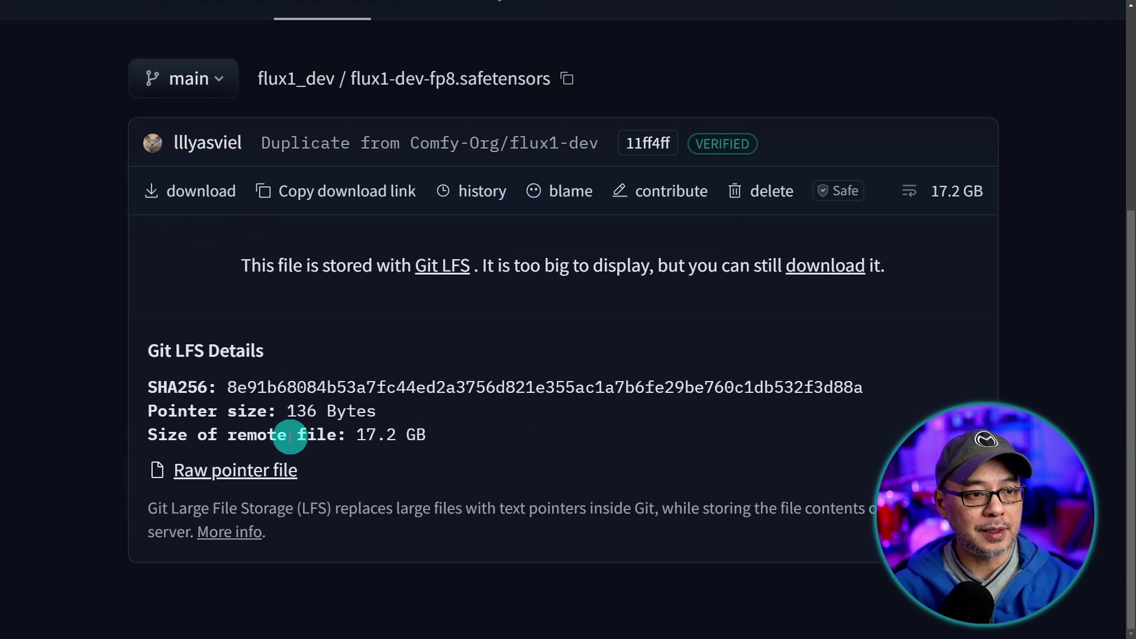
{"action": "left_click", "coordinate": [208, 195]}
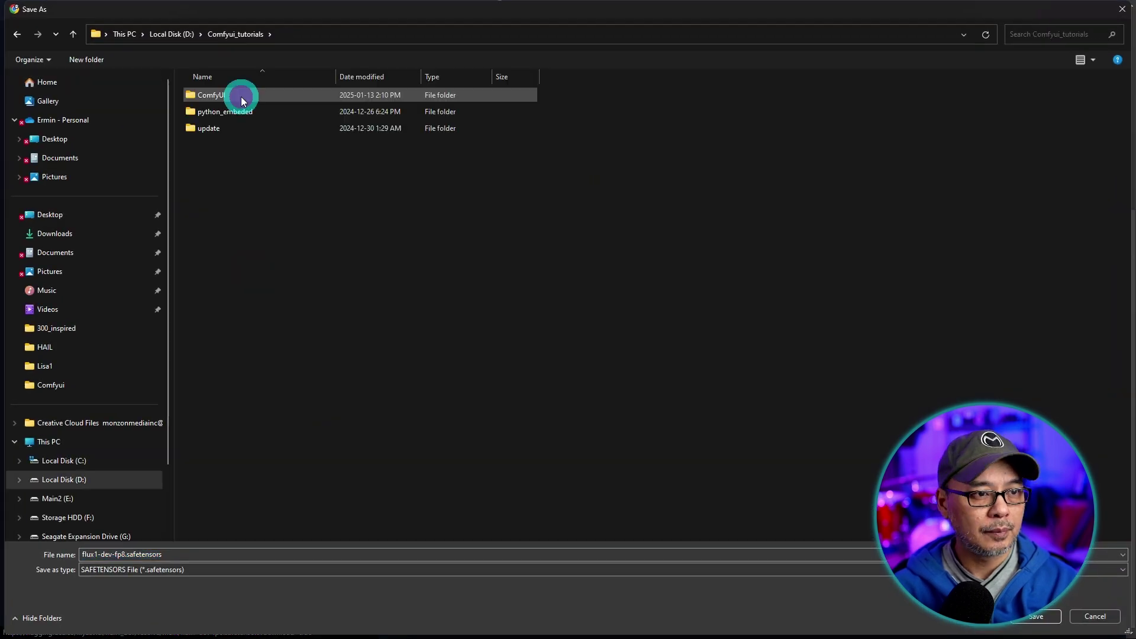
Save the download into the ComfyUI\models\checkpoints folder.
{"action": "left_click", "coordinate": [240, 96]}
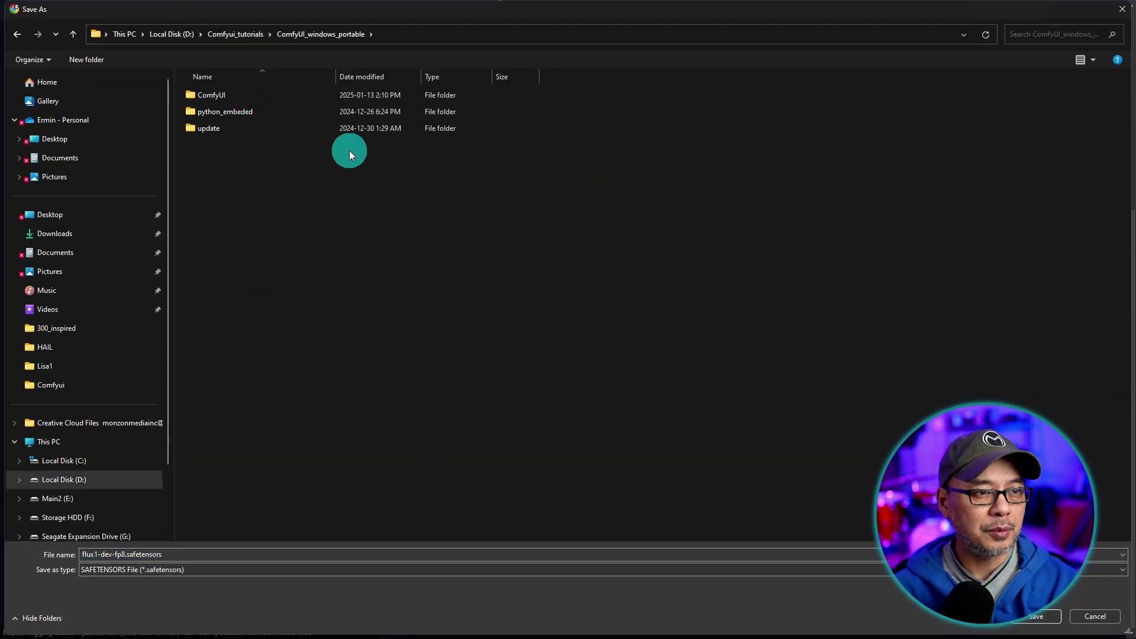
{"action": "double_click", "coordinate": [254, 95]}
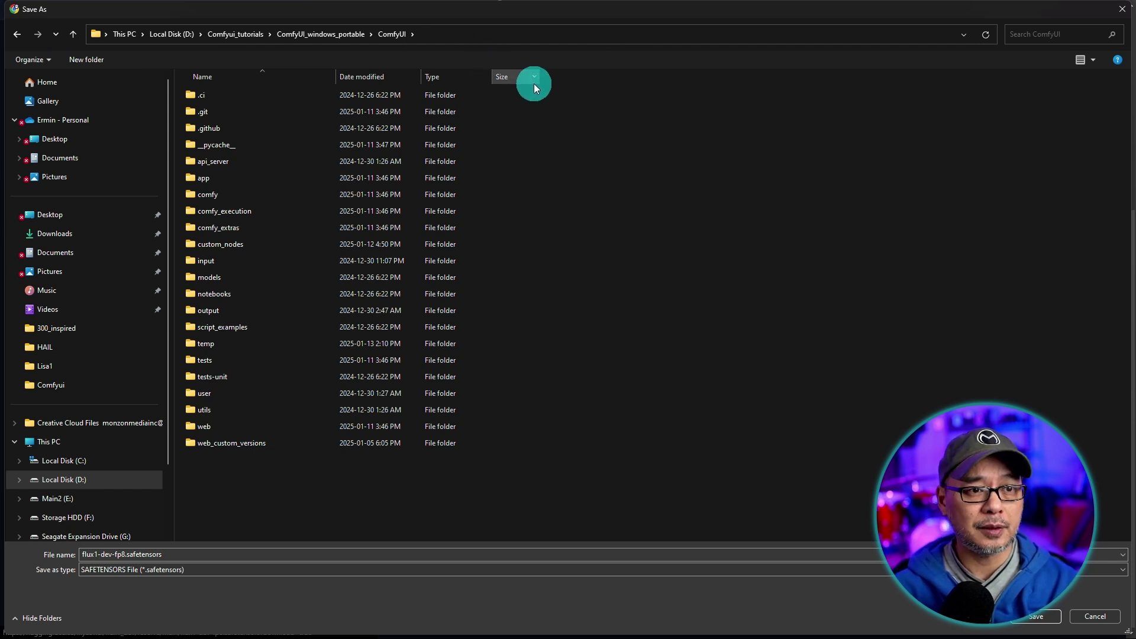
{"action": "key", "text": "ctrl+shift+1"}
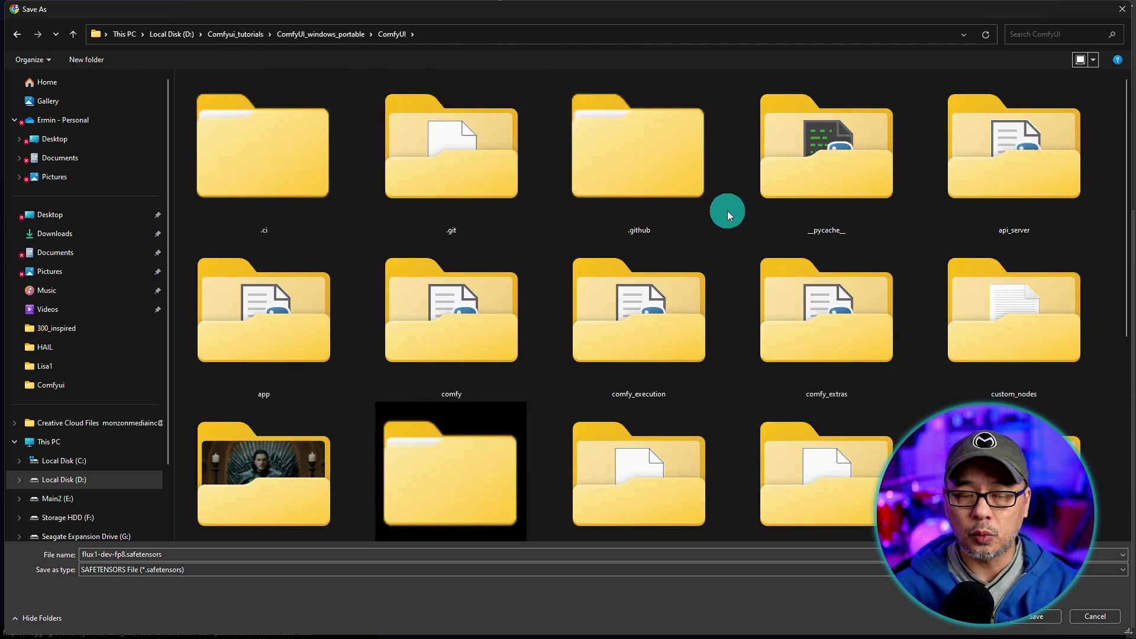
{"action": "scroll", "coordinate": [726, 210], "scroll_direction": "down", "scroll_amount": 5}
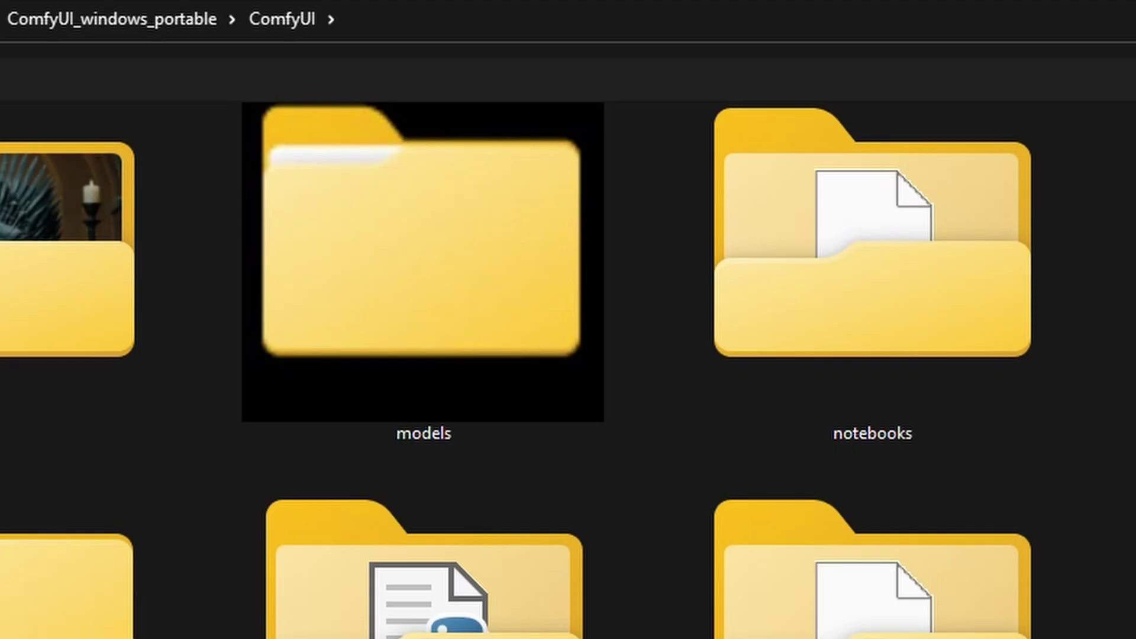
{"action": "double_click", "coordinate": [424, 311]}
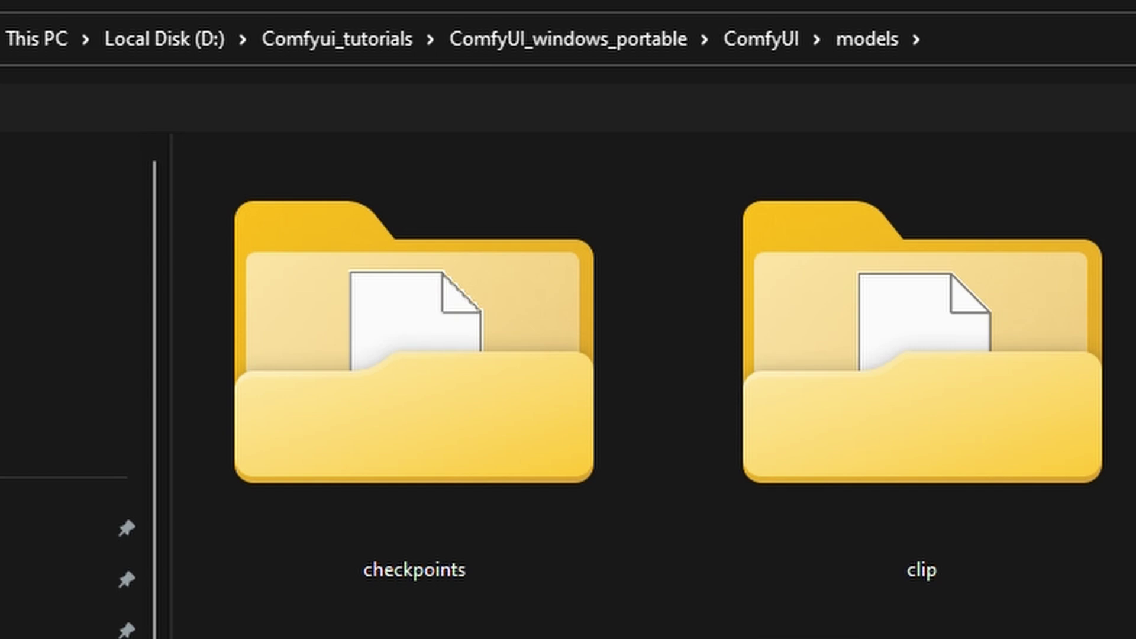
{"action": "scroll", "coordinate": [668, 387], "scroll_direction": "down", "scroll_amount": 1}
{"action": "scroll", "coordinate": [349, 507], "scroll_direction": "up", "scroll_amount": 1}
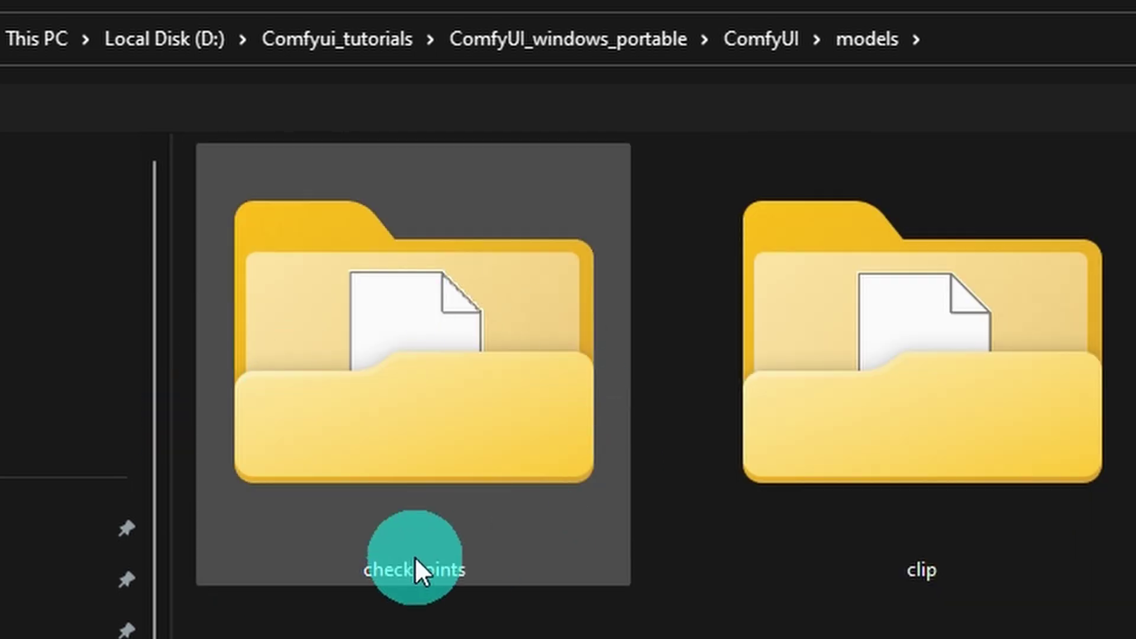
{"action": "double_click", "coordinate": [477, 383]}
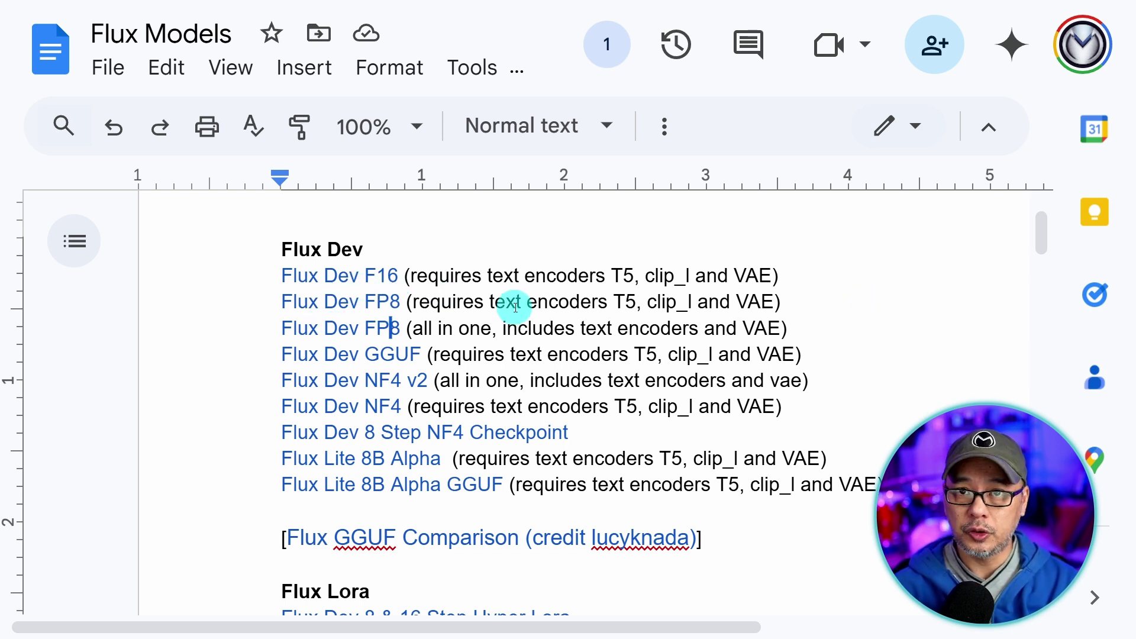
Follow the second 'Flux Dev FP8' link to its Hugging Face file page.
{"action": "left_click_drag", "start_coordinate": [413, 302], "coordinate": [823, 308]}
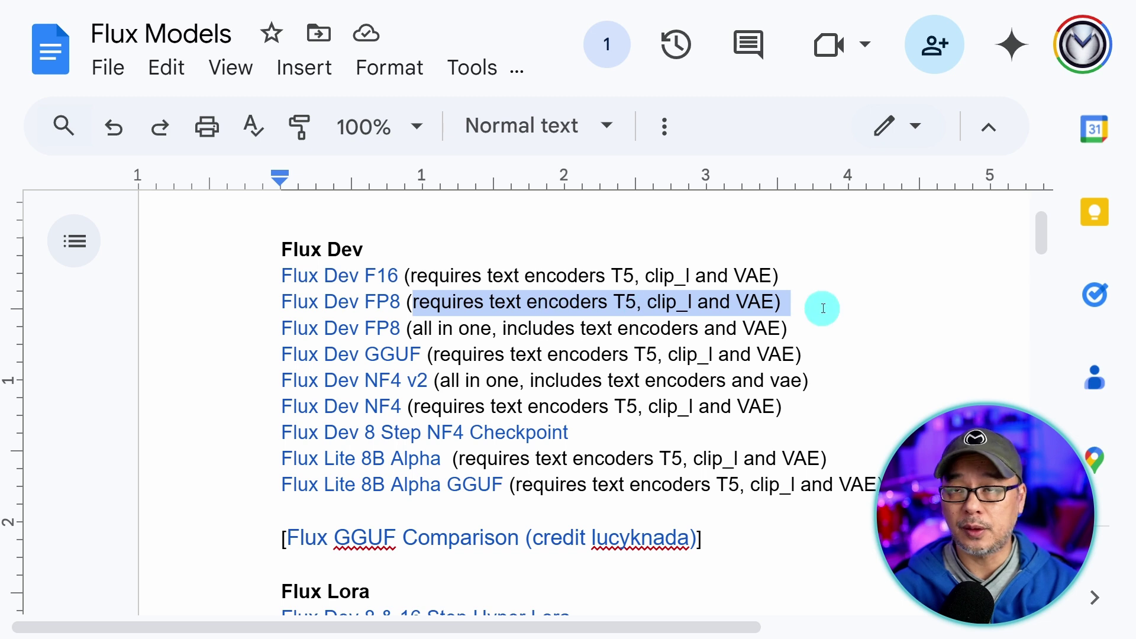
{"action": "left_click", "coordinate": [372, 303]}
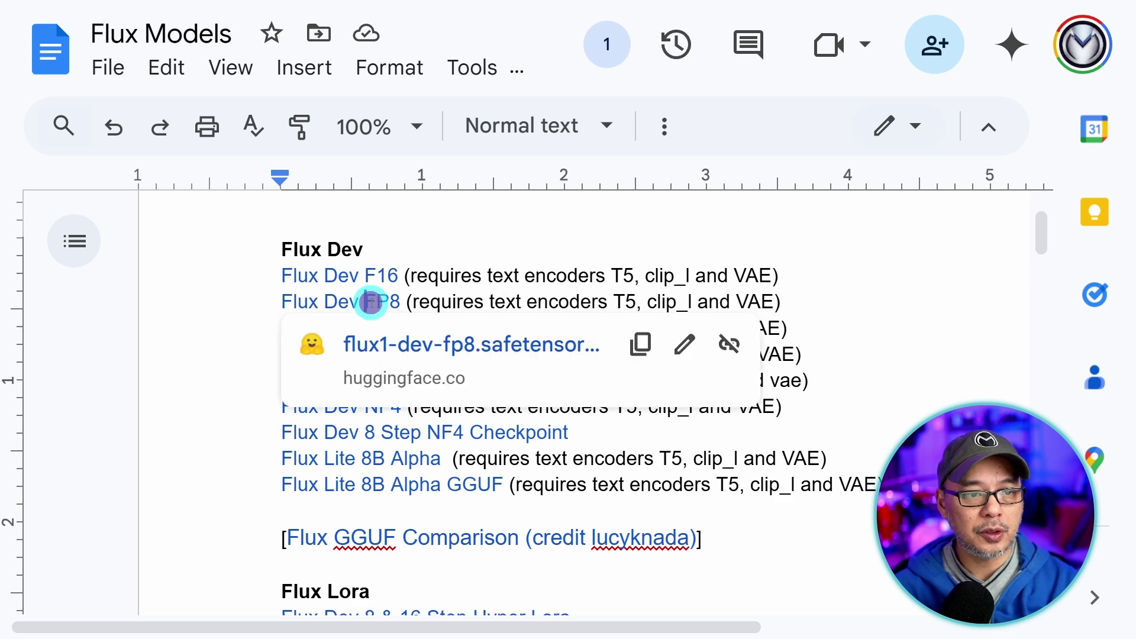
{"action": "left_click", "coordinate": [464, 340]}
{"action": "scroll", "coordinate": [691, 290], "scroll_direction": "down", "scroll_amount": 5}
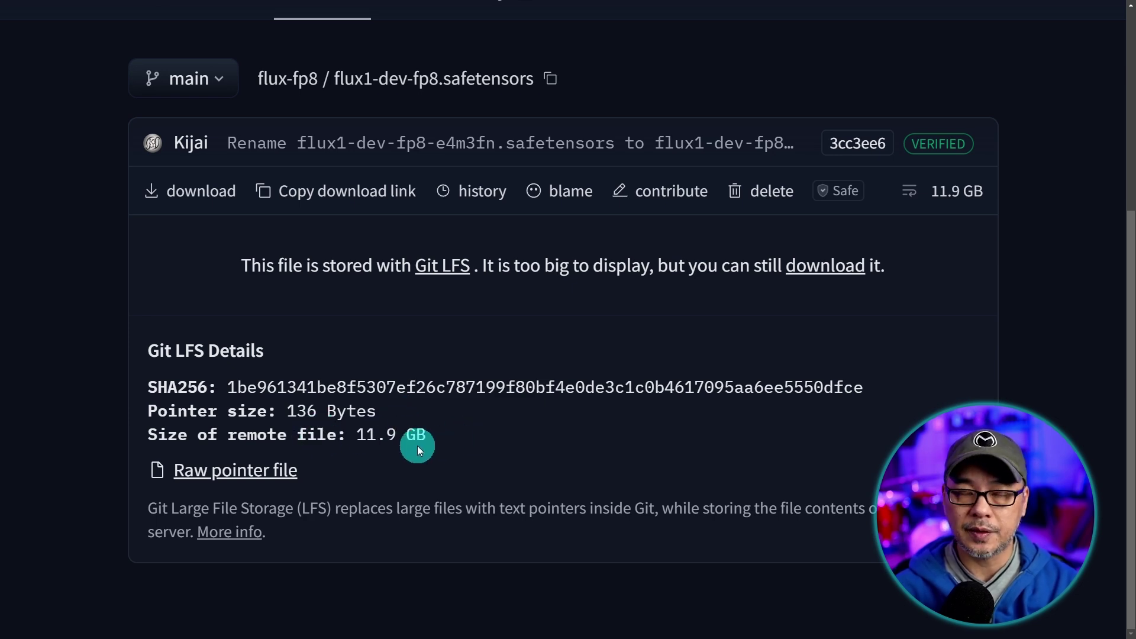
Download the 11.9 GB FP8 file into ComfyUI's models\unet folder.
{"action": "left_click", "coordinate": [194, 199]}
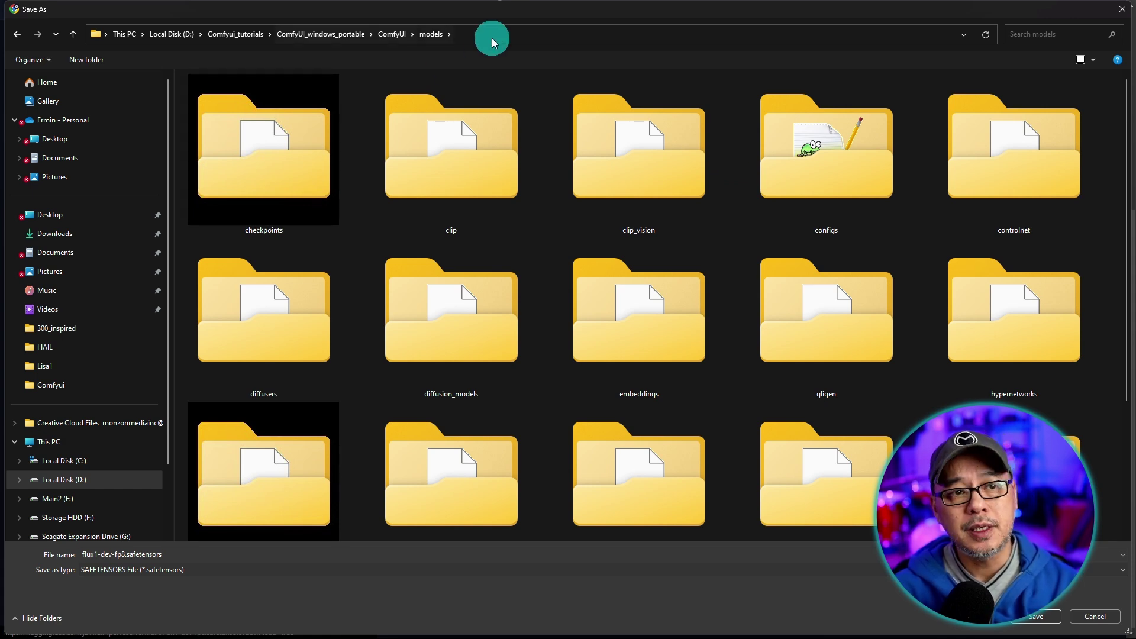
{"action": "left_click", "coordinate": [661, 142]}
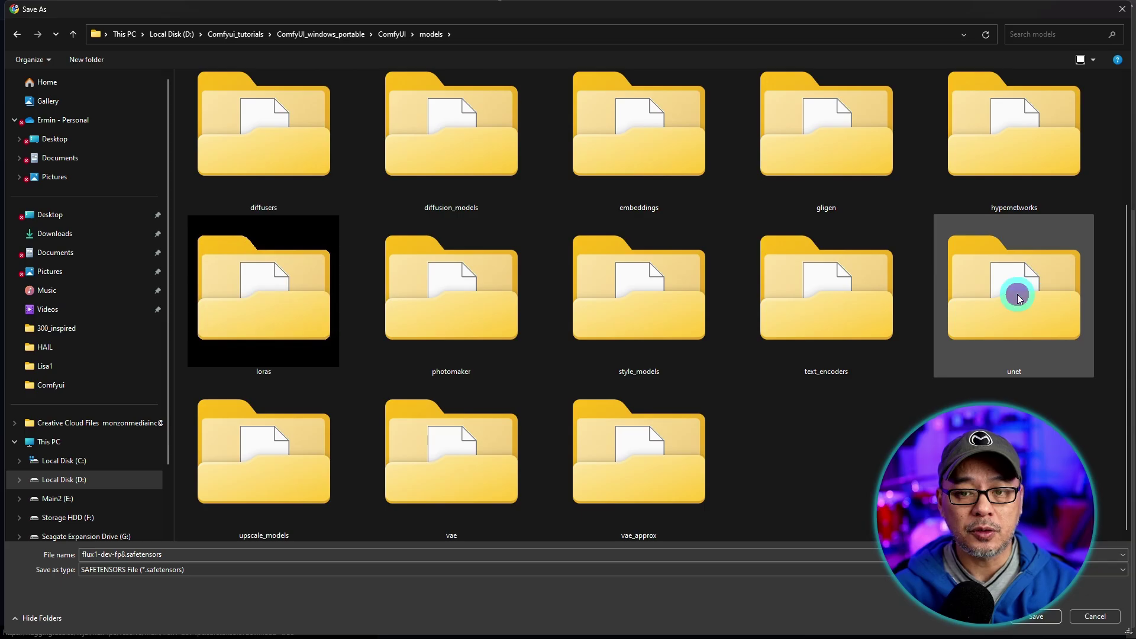
{"action": "double_click", "coordinate": [811, 334]}
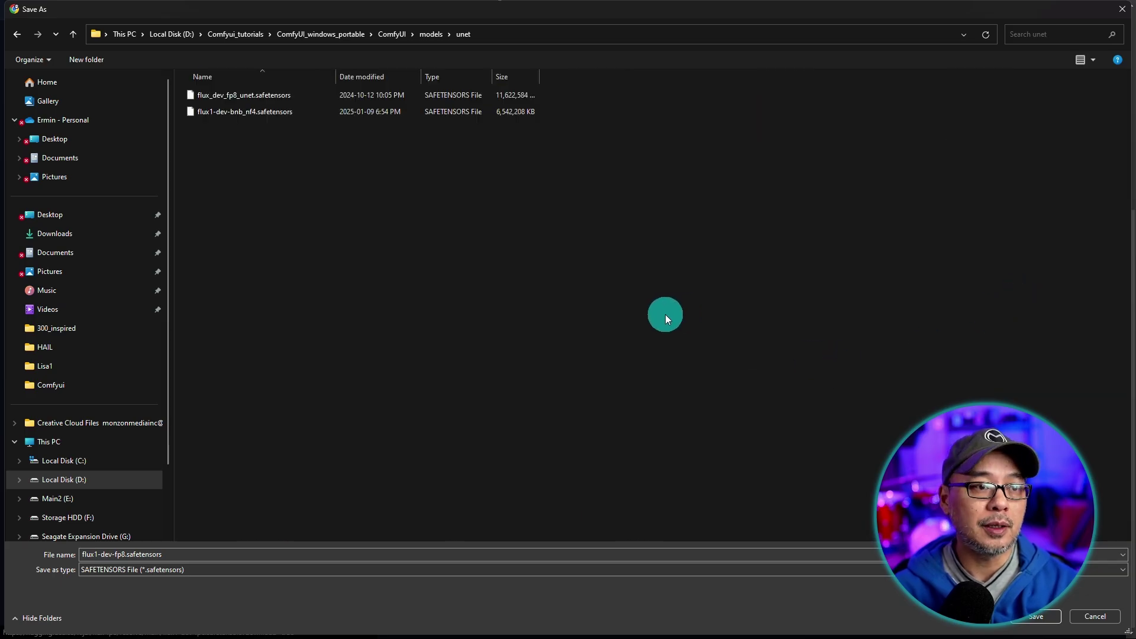
{"action": "key", "text": "ctrl+shift+2"}
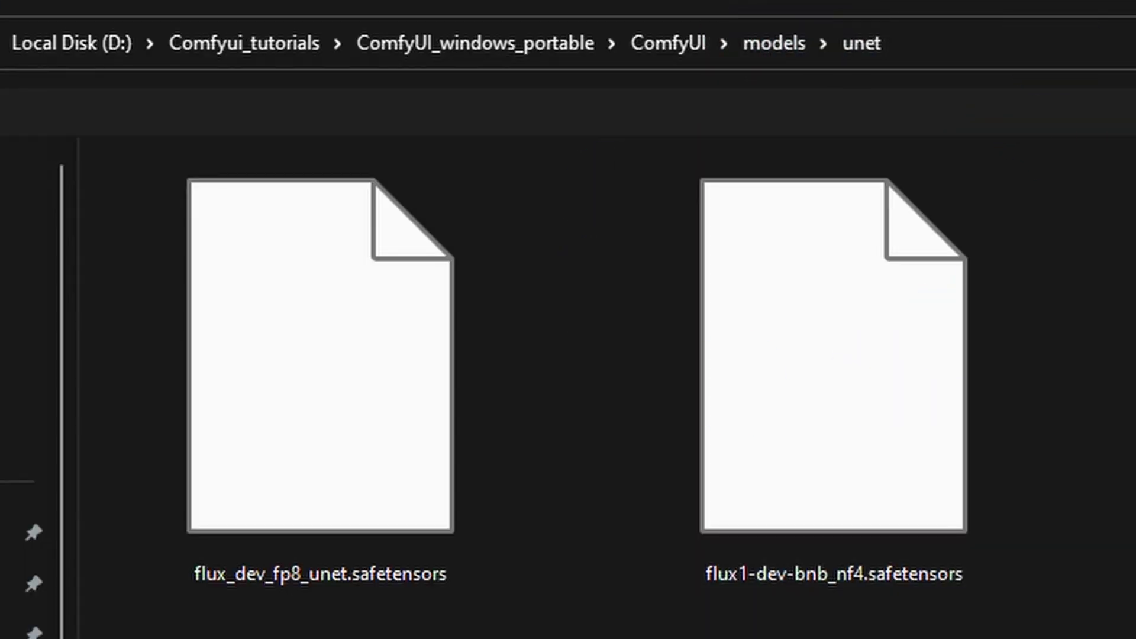
{"action": "left_click", "coordinate": [356, 581]}
{"action": "double_click", "coordinate": [345, 512]}
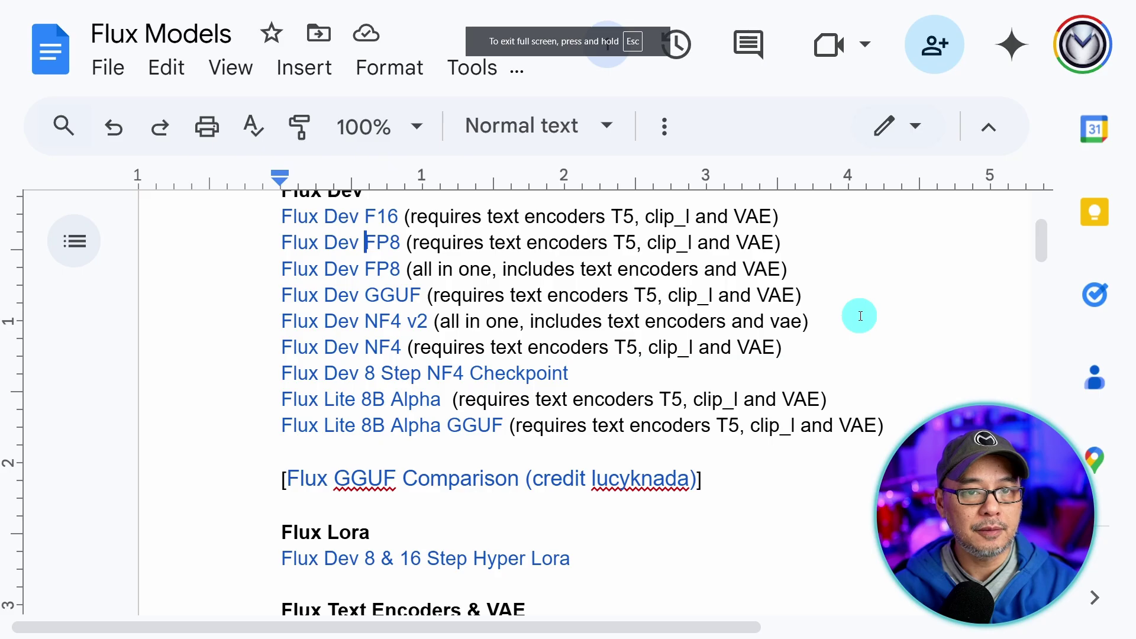
Follow the 'Flux Dev GGUF' link to the FLUX.1-dev-gguf files page.
{"action": "scroll", "coordinate": [869, 294], "scroll_direction": "up", "scroll_amount": 3}
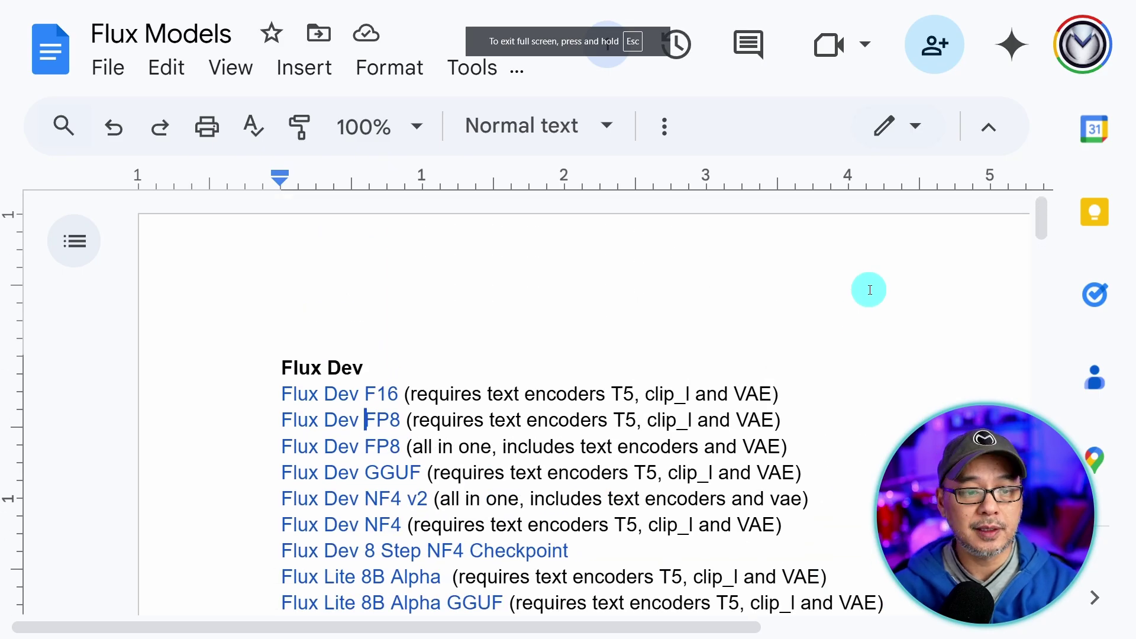
{"action": "scroll", "coordinate": [869, 294], "scroll_direction": "down", "scroll_amount": 2}
{"action": "scroll", "coordinate": [869, 294], "scroll_direction": "down", "scroll_amount": 2}
{"action": "scroll", "coordinate": [868, 296], "scroll_direction": "up", "scroll_amount": 1}
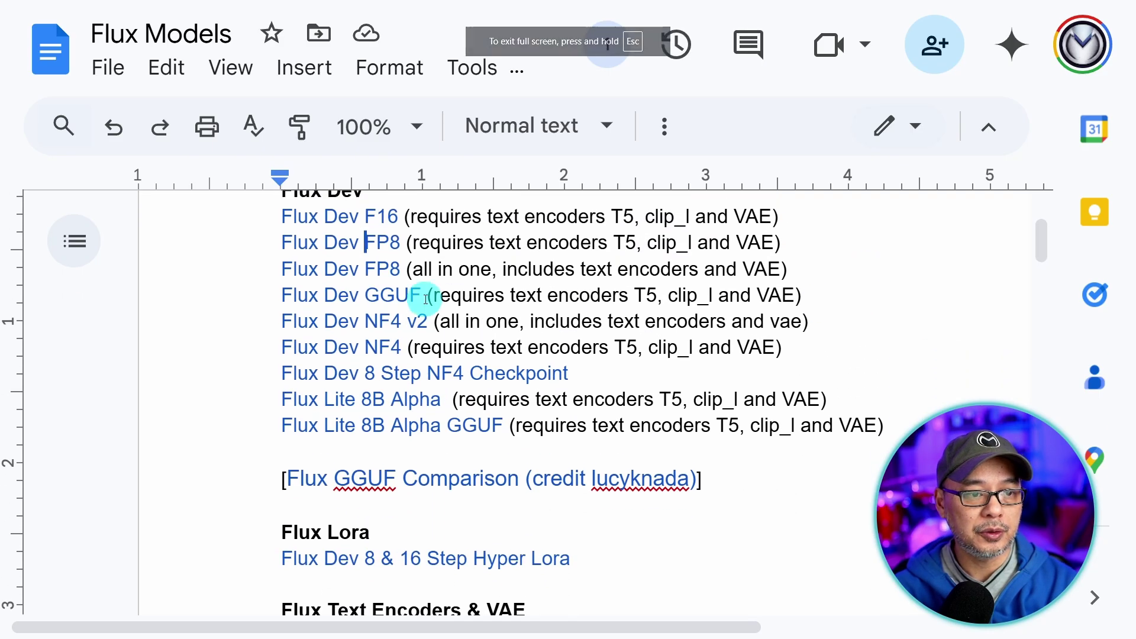
{"action": "left_click", "coordinate": [370, 294]}
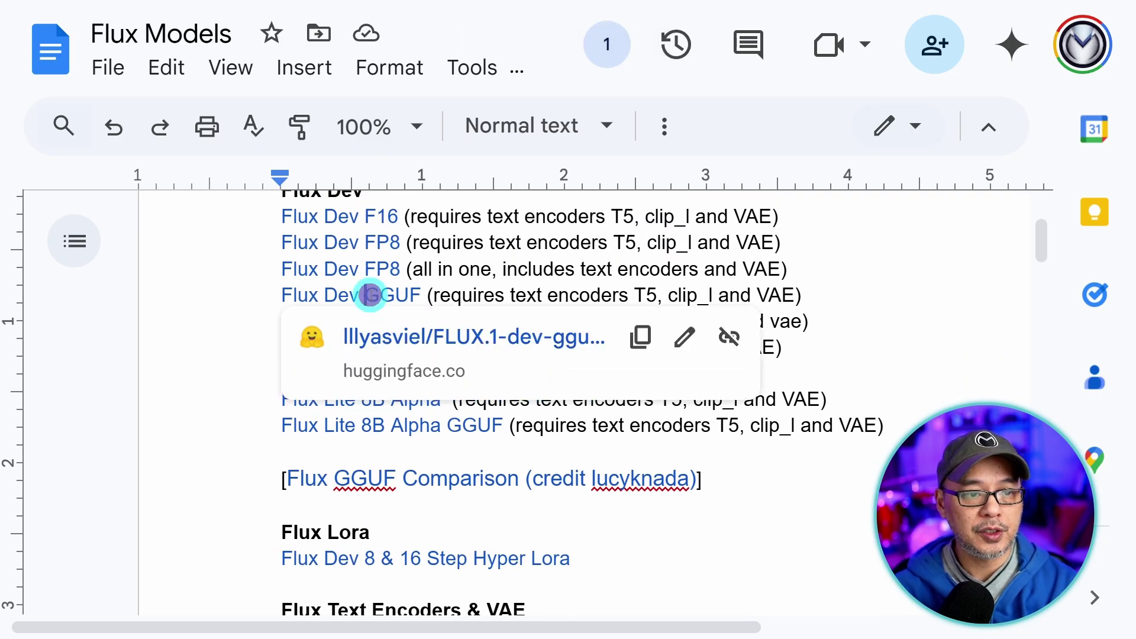
{"action": "left_click", "coordinate": [403, 339]}
Zoom the page out and download flux1-dev-Q4_K_S.gguf.
{"action": "scroll", "coordinate": [488, 320], "scroll_direction": "down", "scroll_amount": 2}
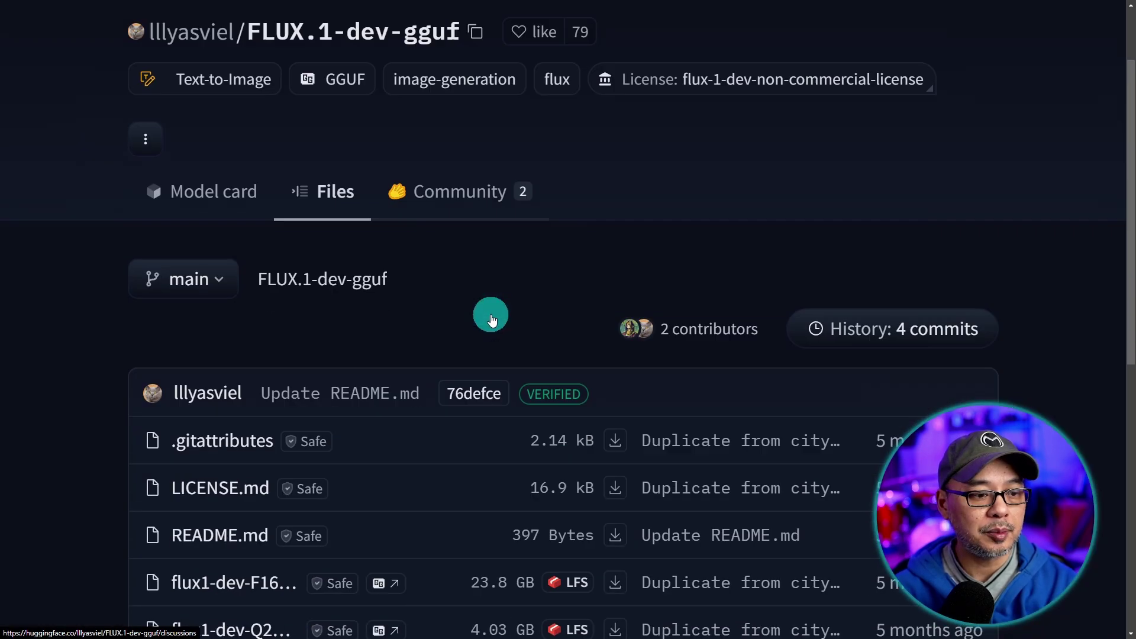
{"action": "scroll", "coordinate": [467, 318], "scroll_direction": "down", "scroll_amount": 8}
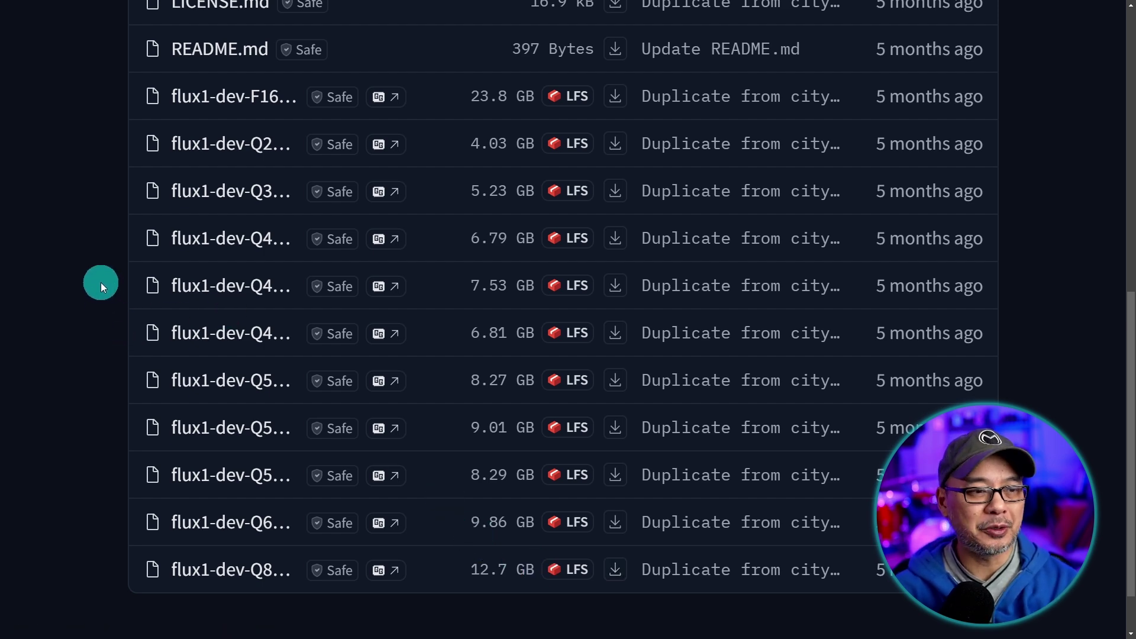
{"action": "key", "text": "ctrl+minus"}
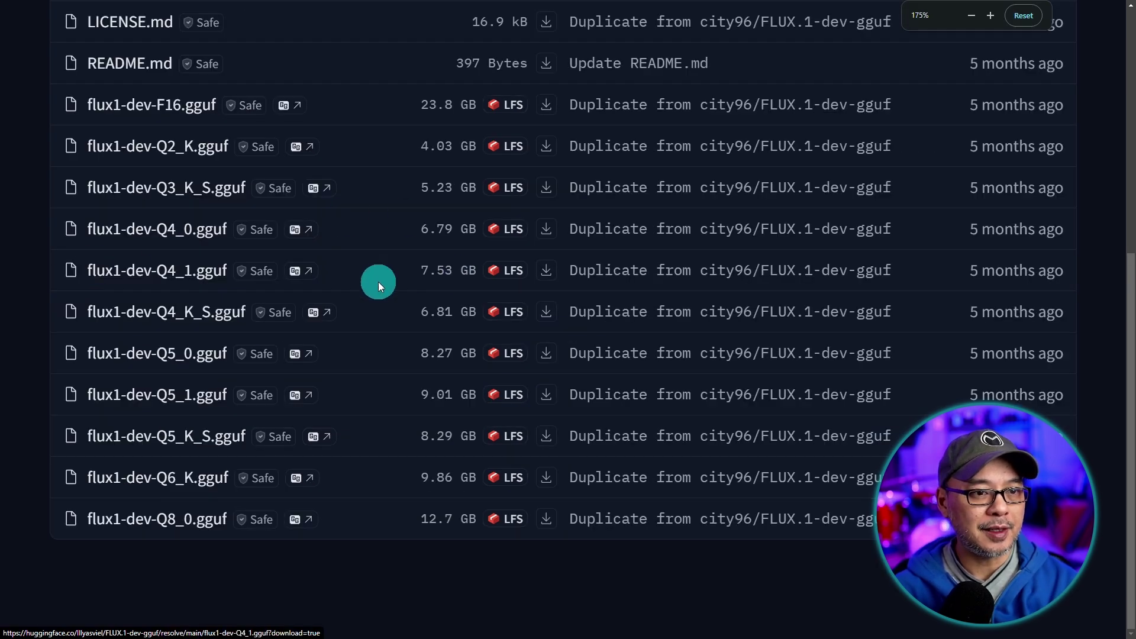
{"action": "scroll", "coordinate": [378, 282], "scroll_direction": "up", "scroll_amount": 1}
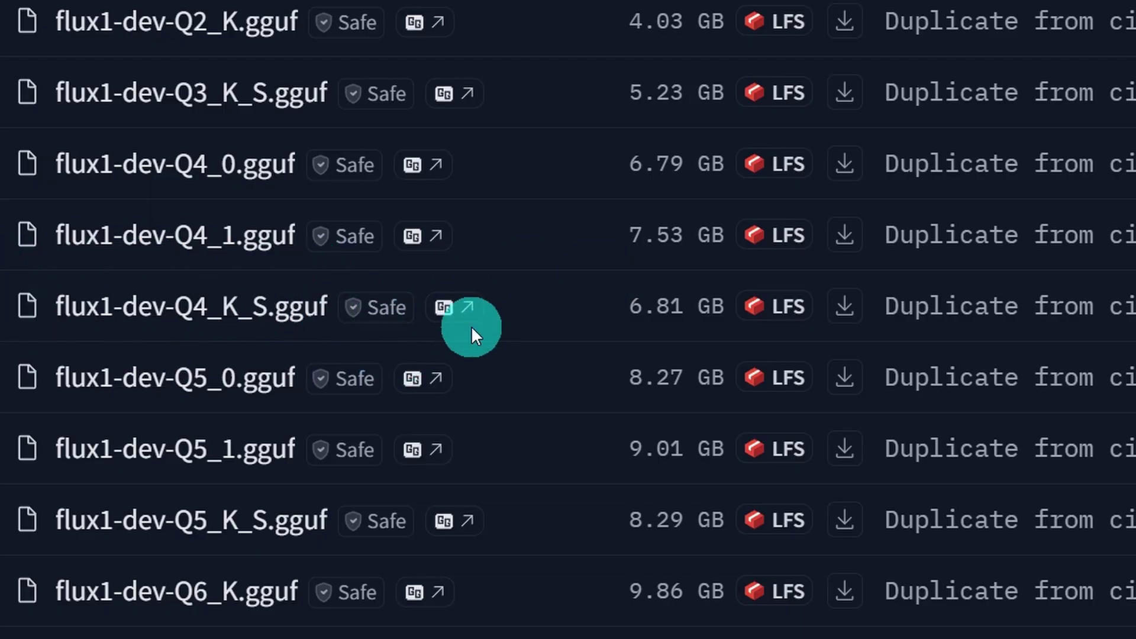
{"action": "left_click", "coordinate": [842, 313]}
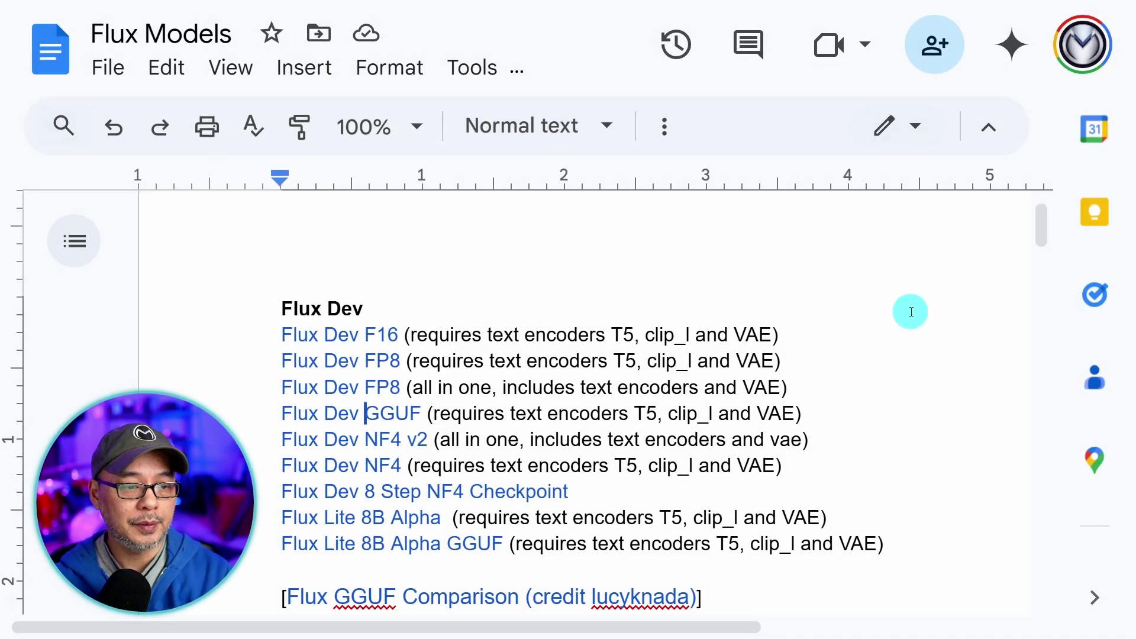
Follow the Flux Text Encoders and Flux GGUF Text encoders links to the t5-v1_1-xxl-encoder-gguf repository.
{"action": "scroll", "coordinate": [909, 309], "scroll_direction": "down", "scroll_amount": 6}
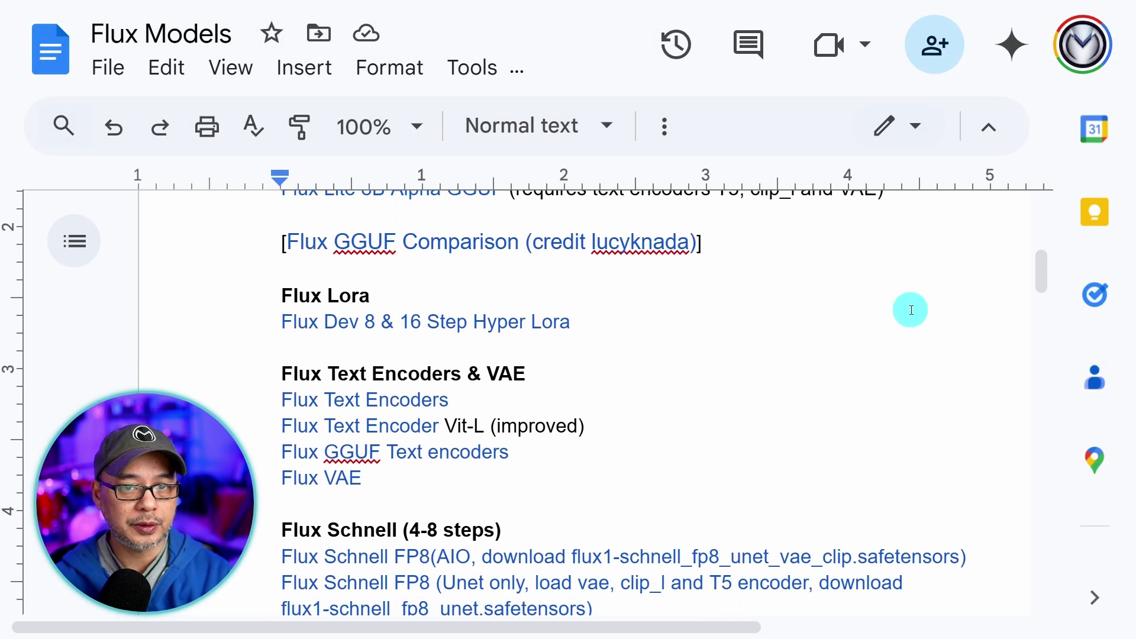
{"action": "scroll", "coordinate": [805, 334], "scroll_direction": "down", "scroll_amount": 1}
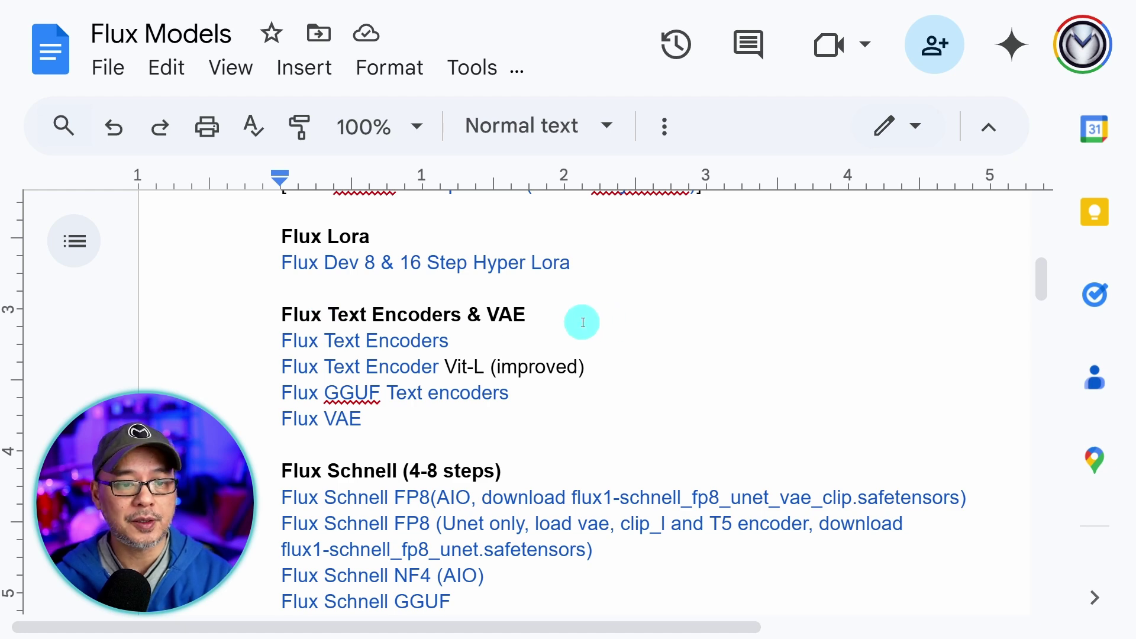
{"action": "left_click", "coordinate": [368, 340]}
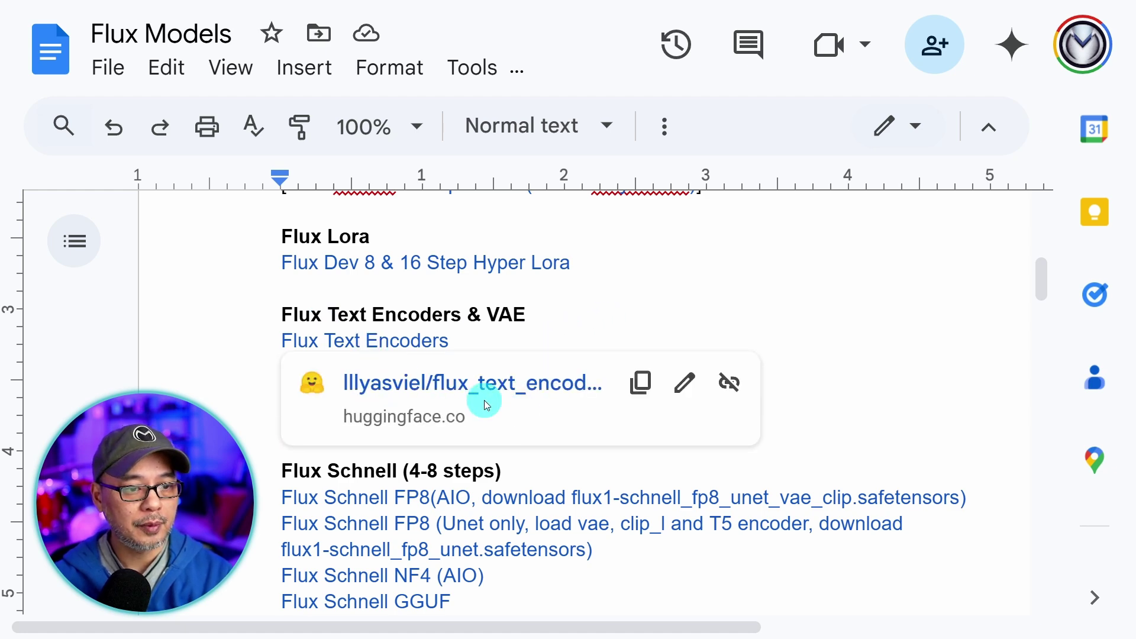
{"action": "left_click", "coordinate": [460, 391]}
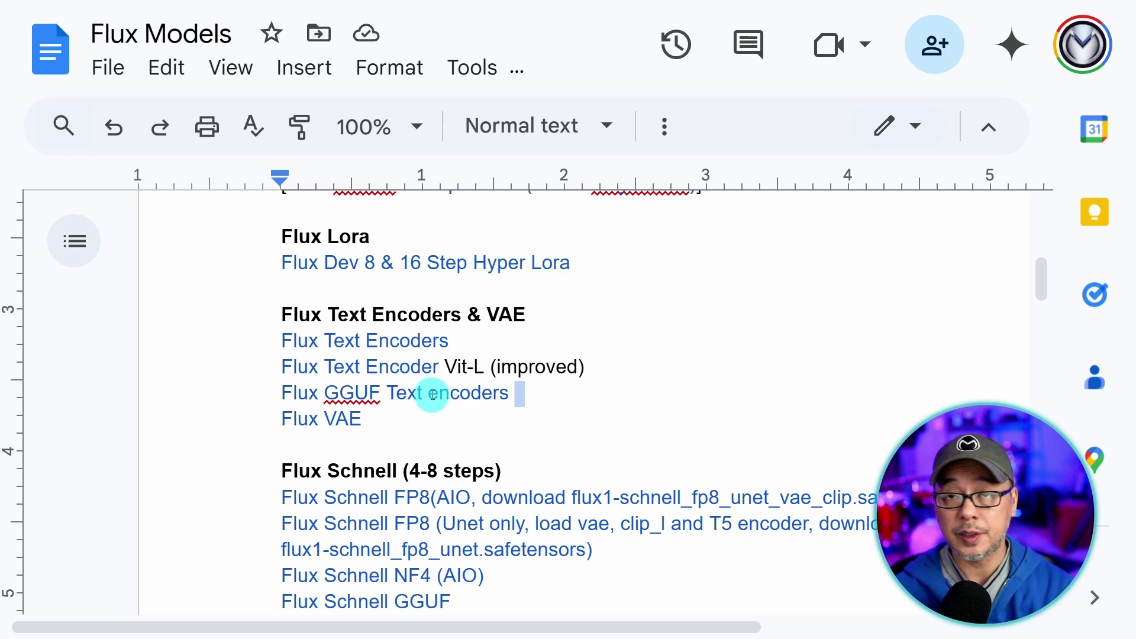
{"action": "left_click", "coordinate": [431, 393]}
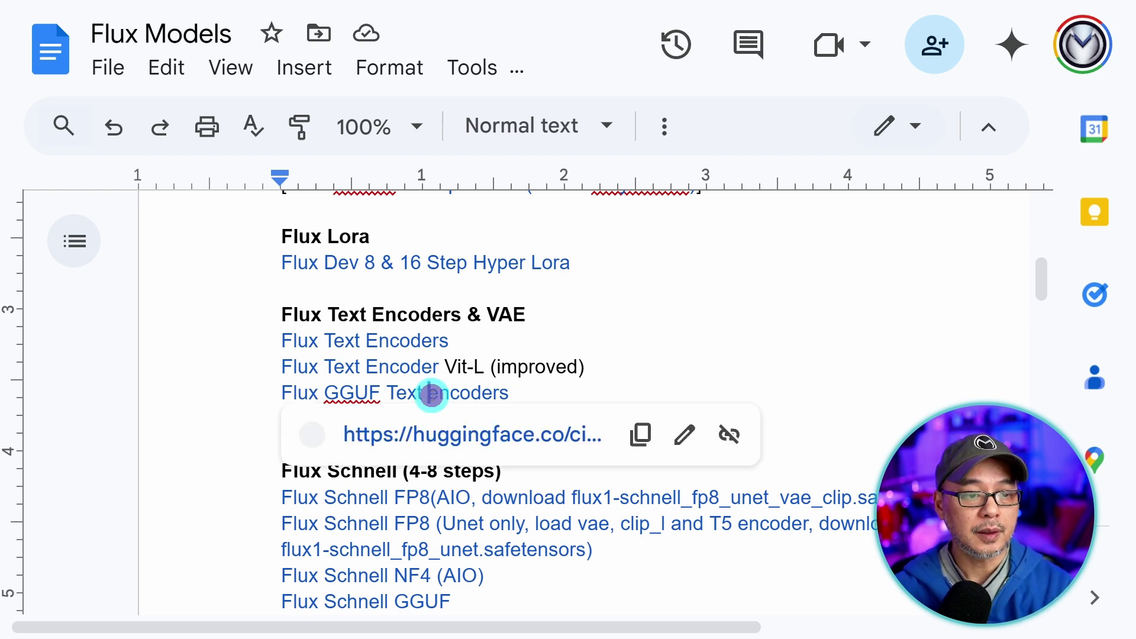
{"action": "left_click", "coordinate": [481, 434]}
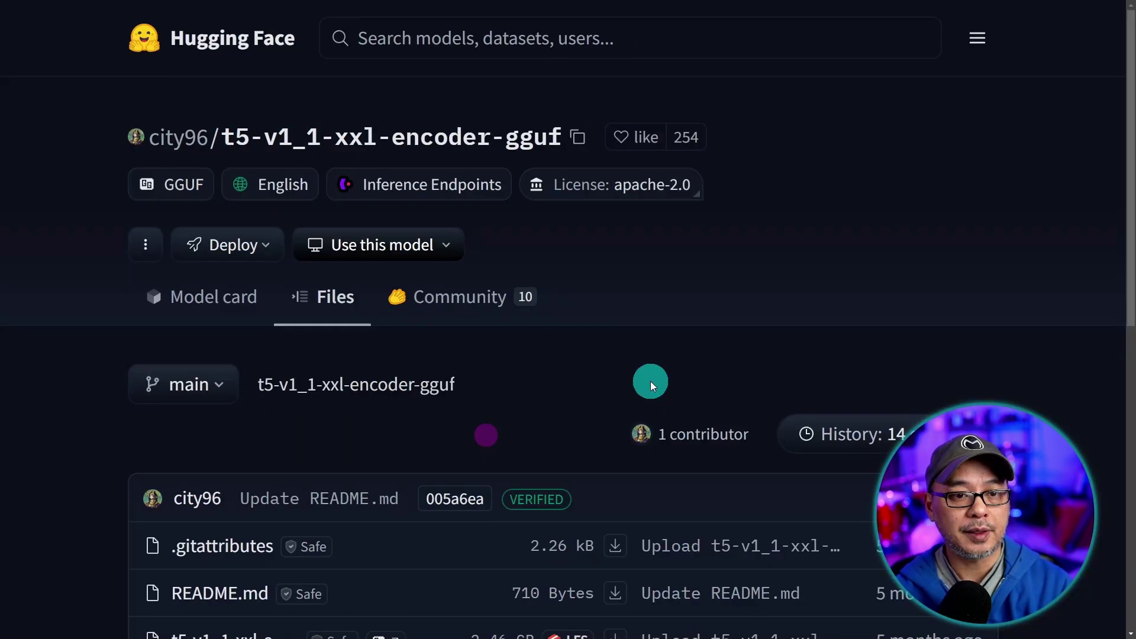
{"action": "scroll", "coordinate": [573, 321], "scroll_direction": "down", "scroll_amount": 5}
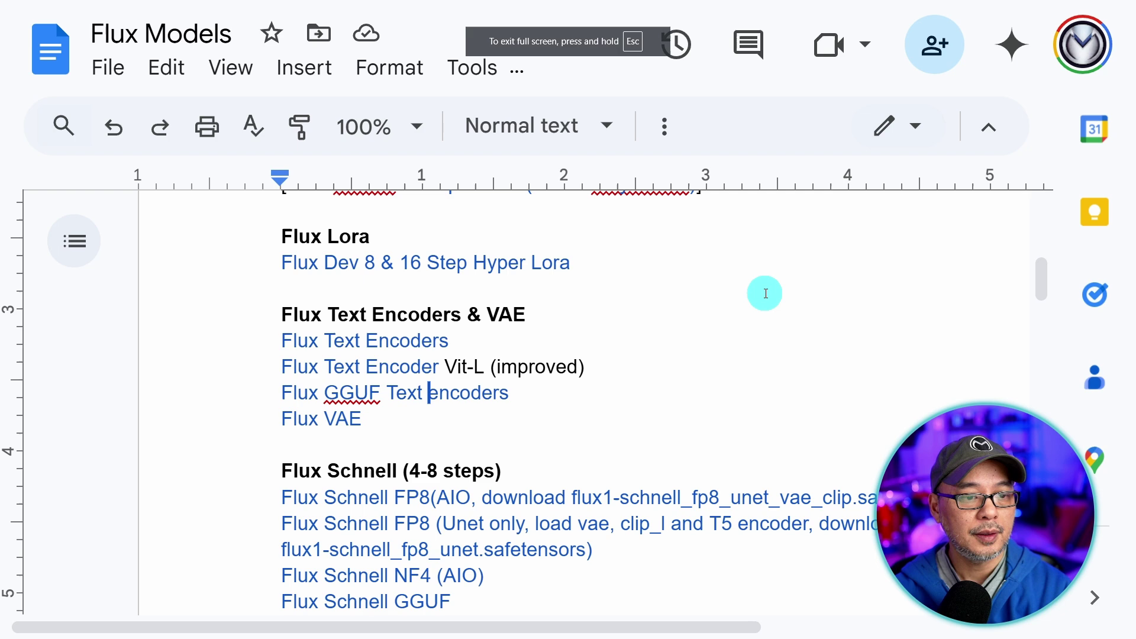
Follow the Flux VAE link and log in to reach the restricted FLUX.1-dev files.
{"action": "scroll", "coordinate": [761, 294], "scroll_direction": "down", "scroll_amount": 1}
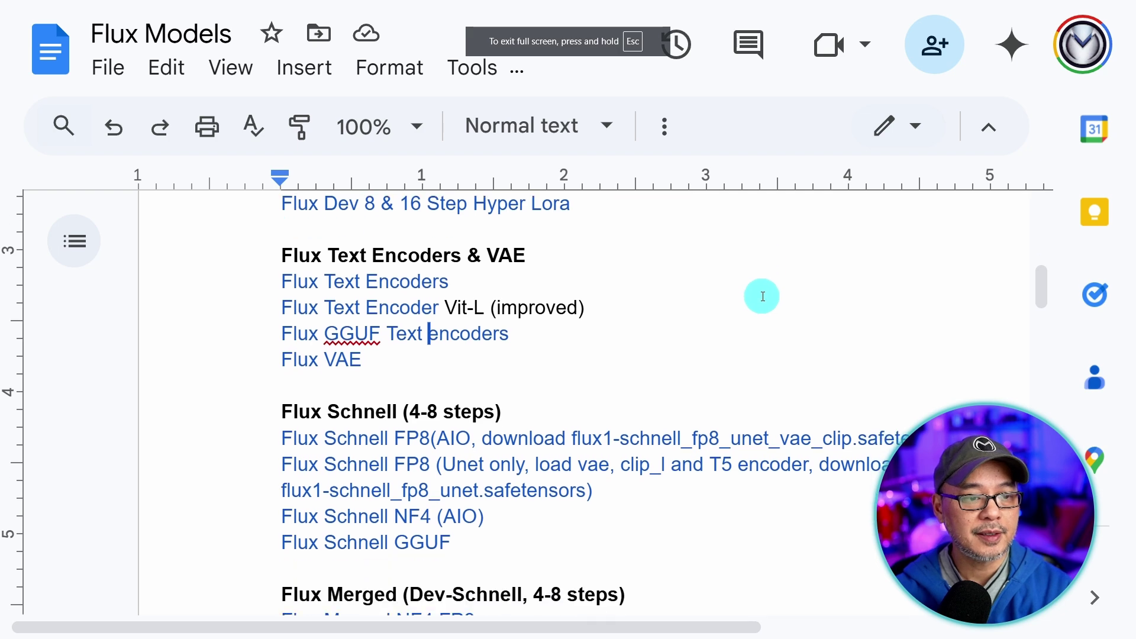
{"action": "left_click", "coordinate": [339, 362]}
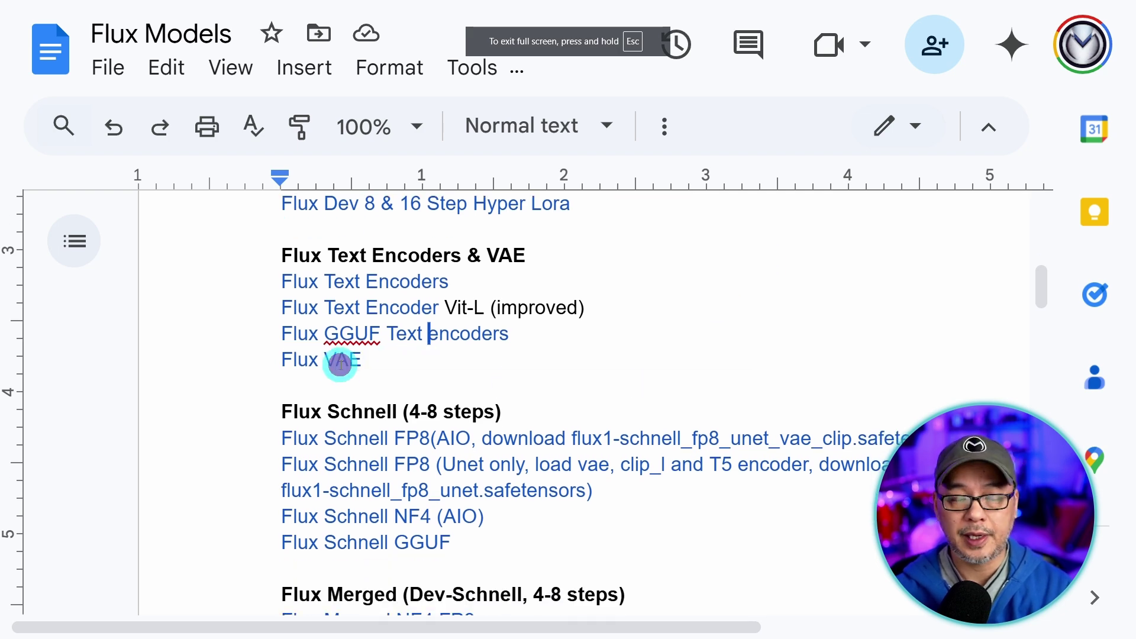
{"action": "left_click", "coordinate": [483, 408]}
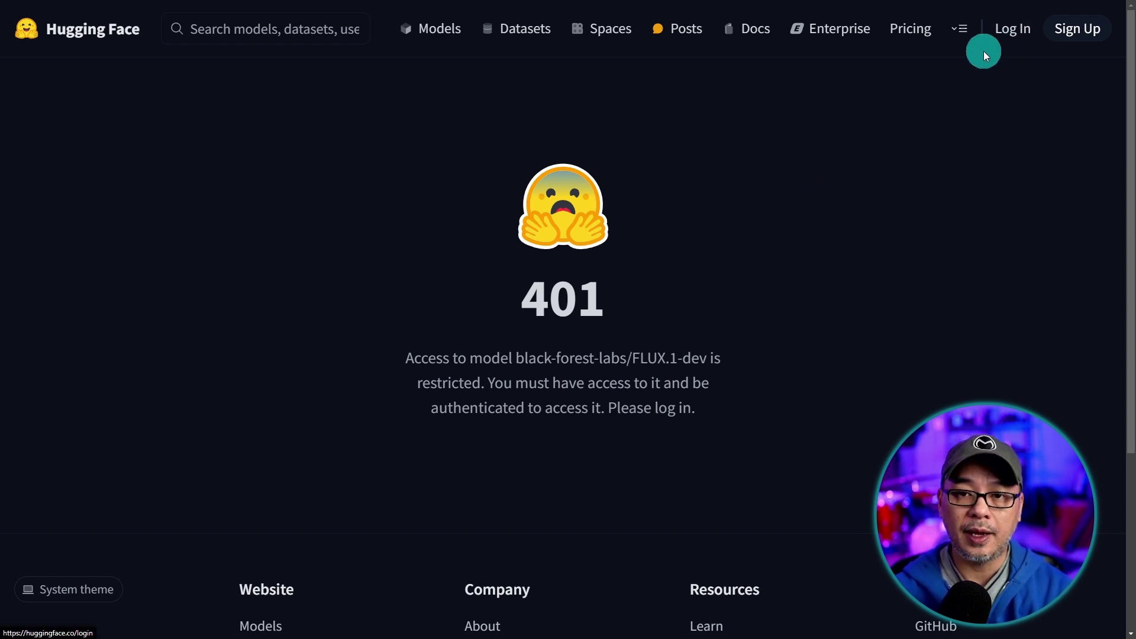
{"action": "left_click", "coordinate": [1020, 33]}
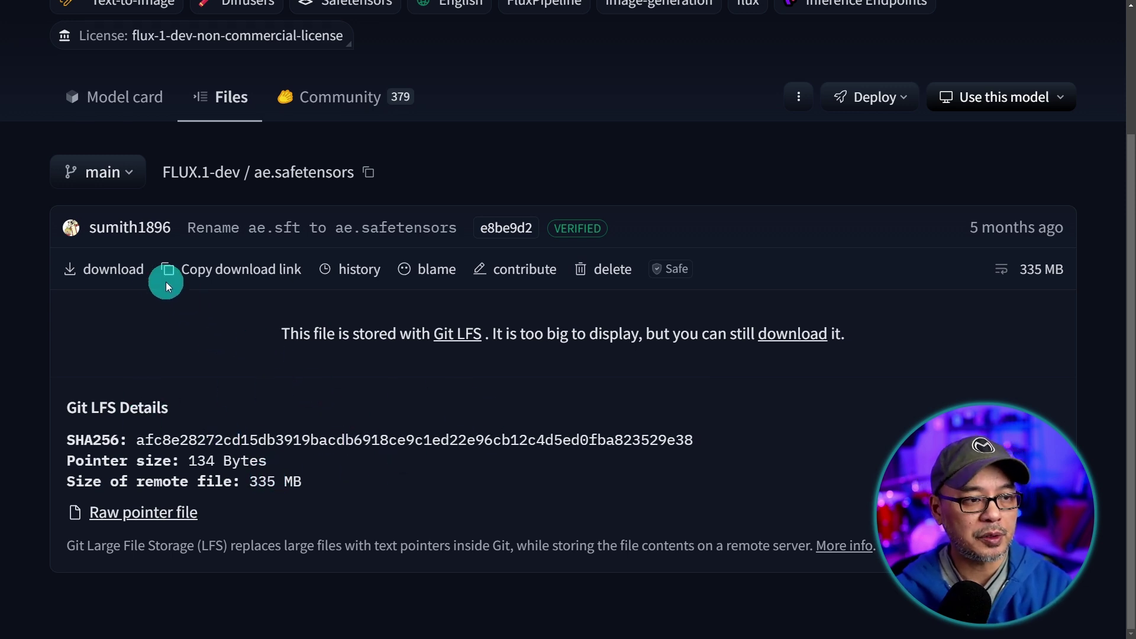
Download ae.safetensors into ComfyUI's models\vae folder.
{"action": "left_click", "coordinate": [100, 280]}
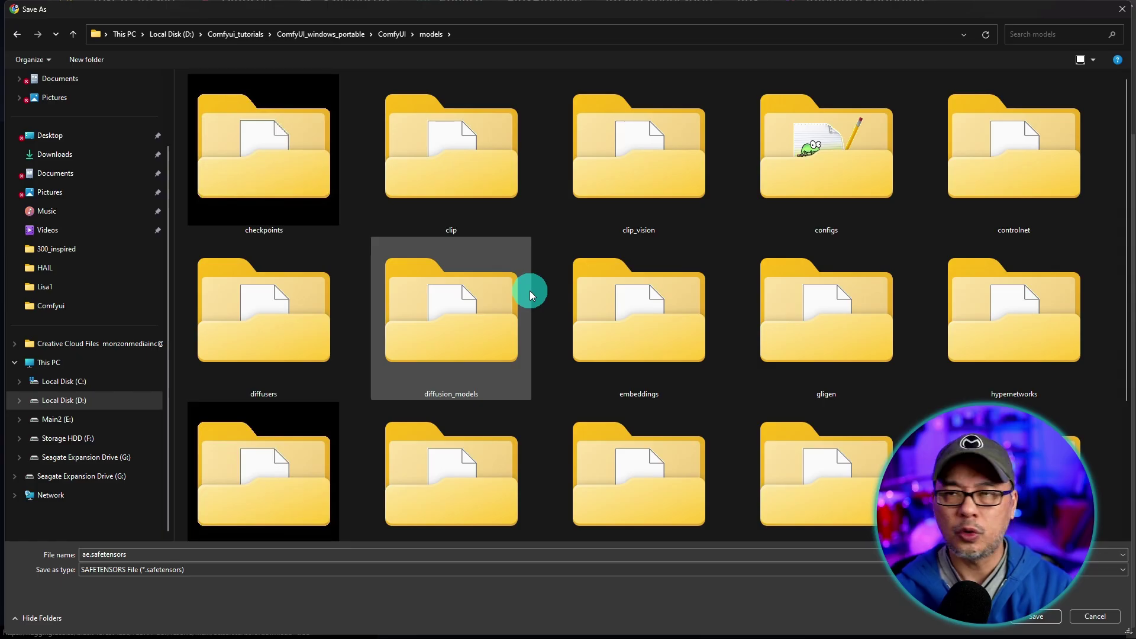
{"action": "scroll", "coordinate": [528, 289], "scroll_direction": "down", "scroll_amount": 2}
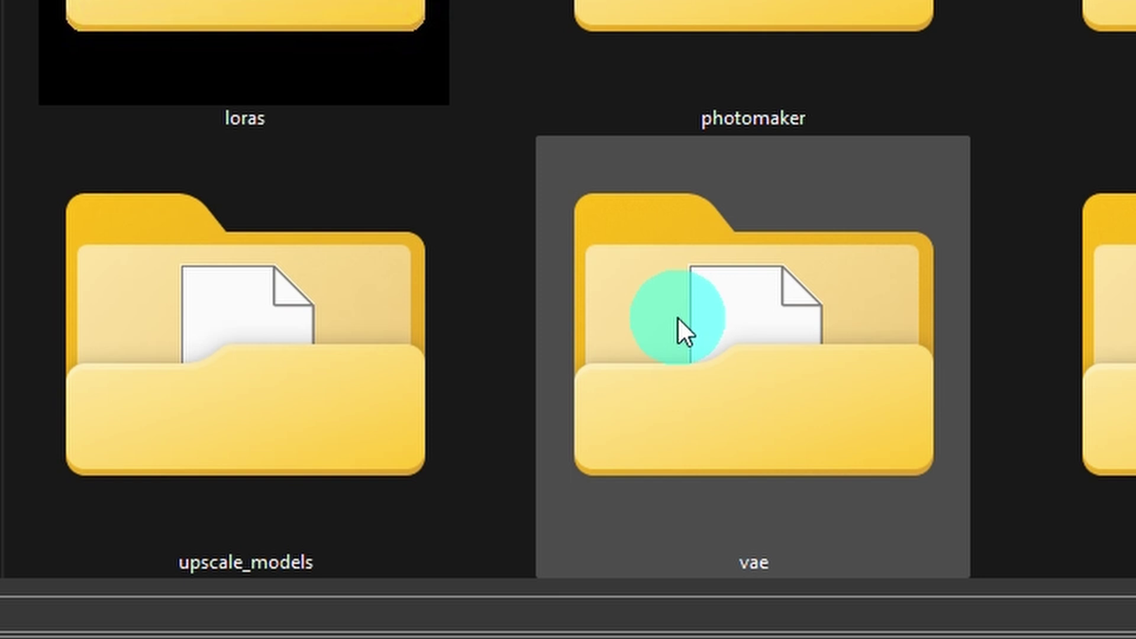
{"action": "scroll", "coordinate": [898, 304], "scroll_direction": "up", "scroll_amount": 2}
{"action": "scroll", "coordinate": [898, 303], "scroll_direction": "down", "scroll_amount": 2}
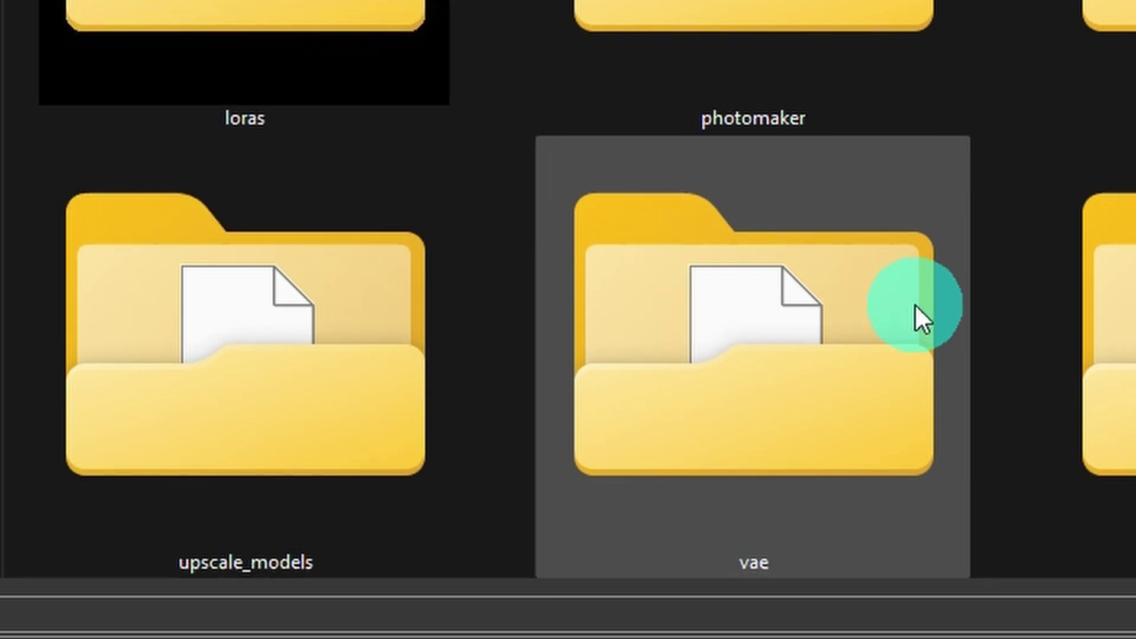
{"action": "double_click", "coordinate": [769, 411]}
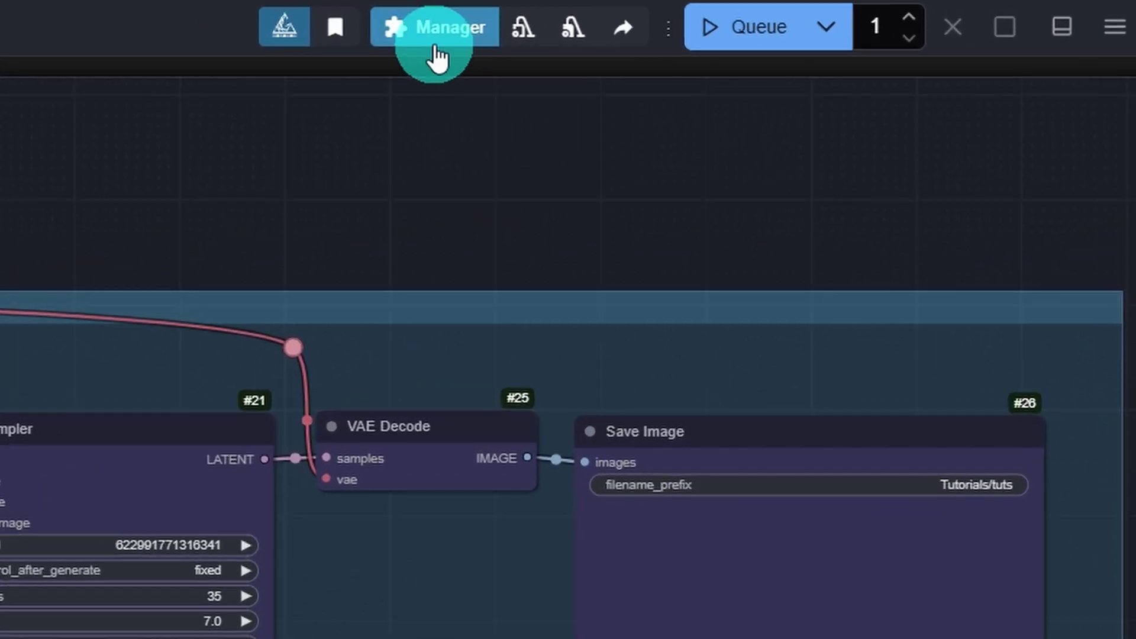
Select the SDXL Generation group with its Fast Groups Bypasser and copy them with Ctrl+C.
{"action": "left_click", "coordinate": [441, 35]}
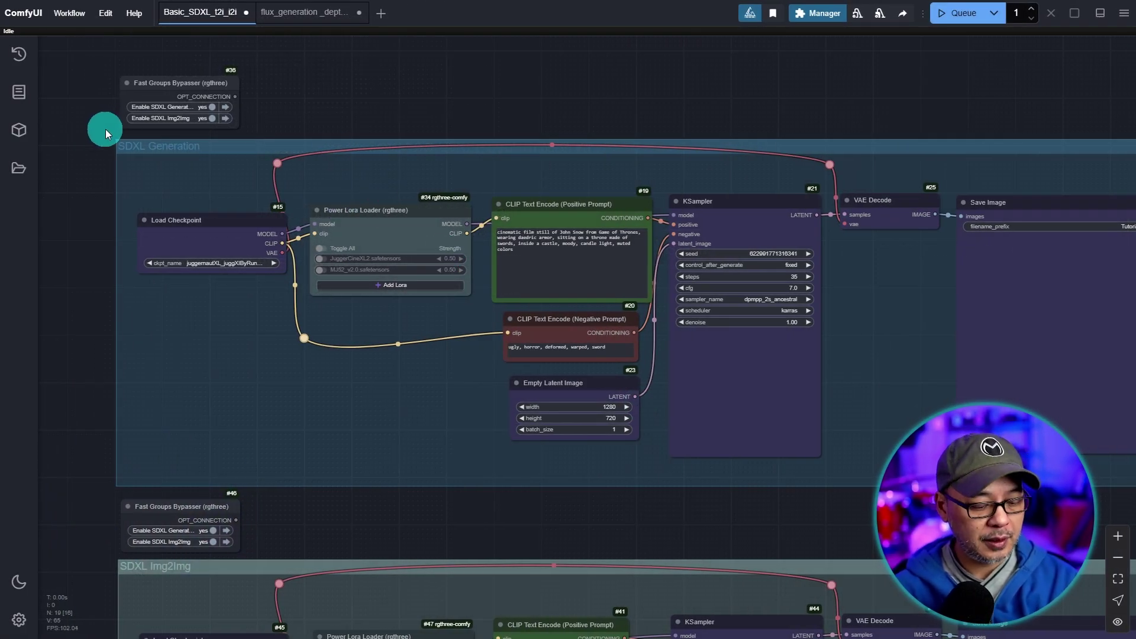
{"action": "left_click_drag", "start_coordinate": [245, 326], "coordinate": [1030, 473]}
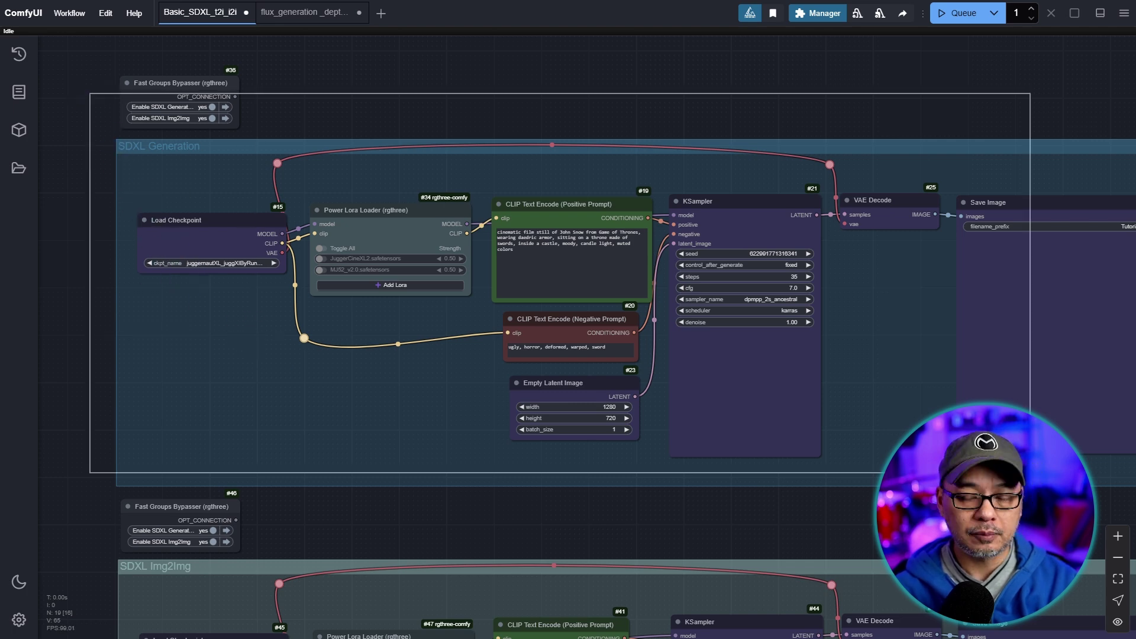
{"action": "left_click_drag", "start_coordinate": [90, 93], "coordinate": [90, 93]}
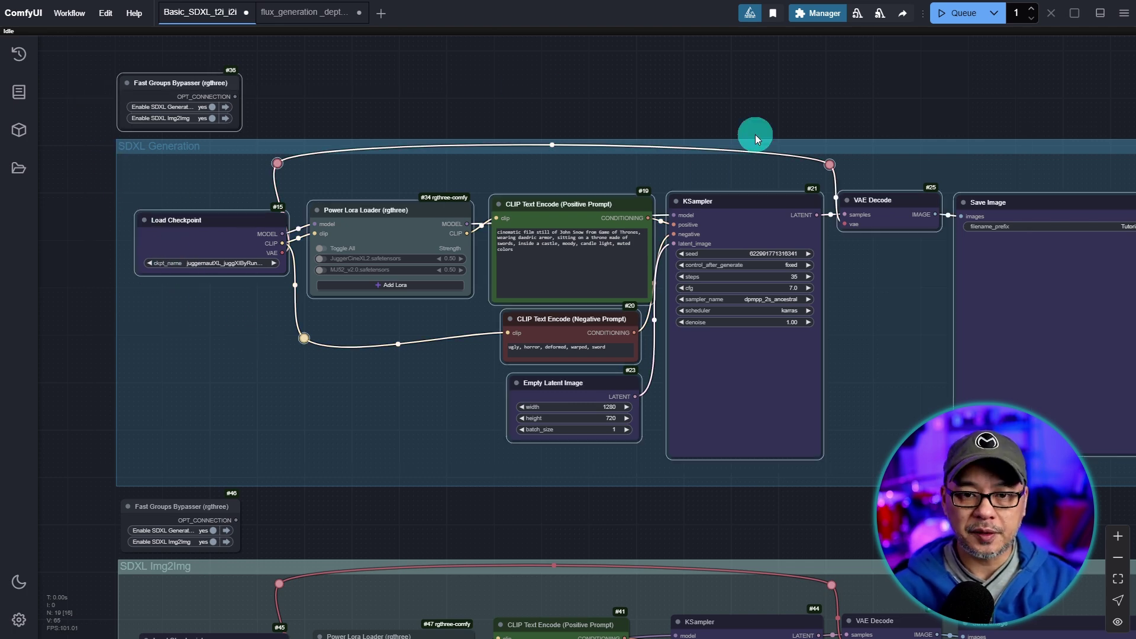
{"action": "left_click", "coordinate": [895, 149]}
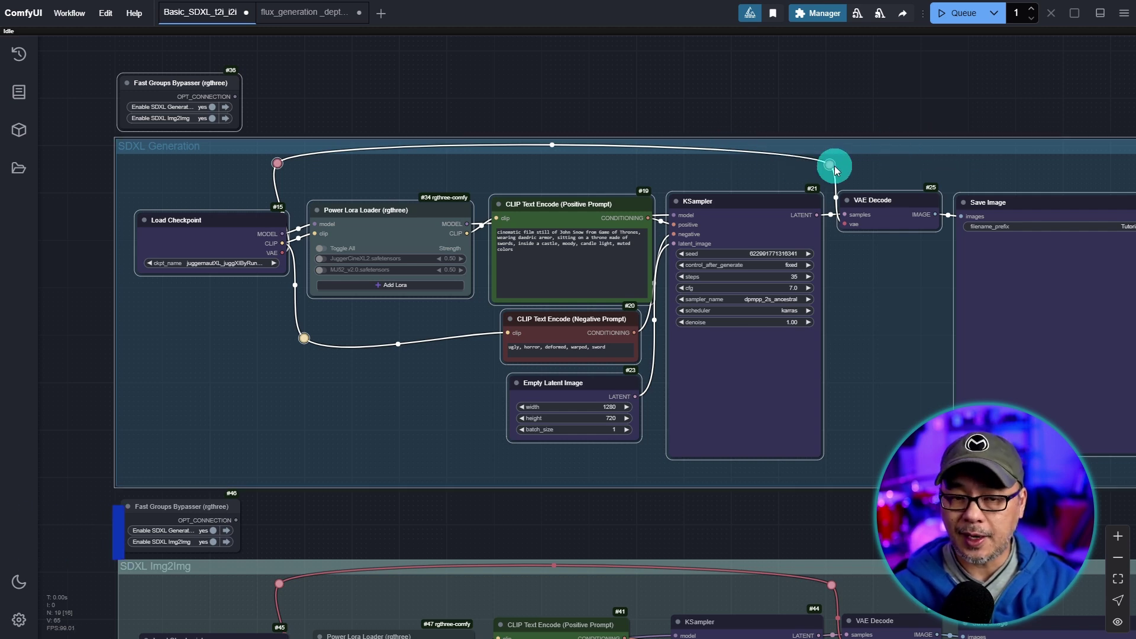
{"action": "key", "text": "ctrl+c"}
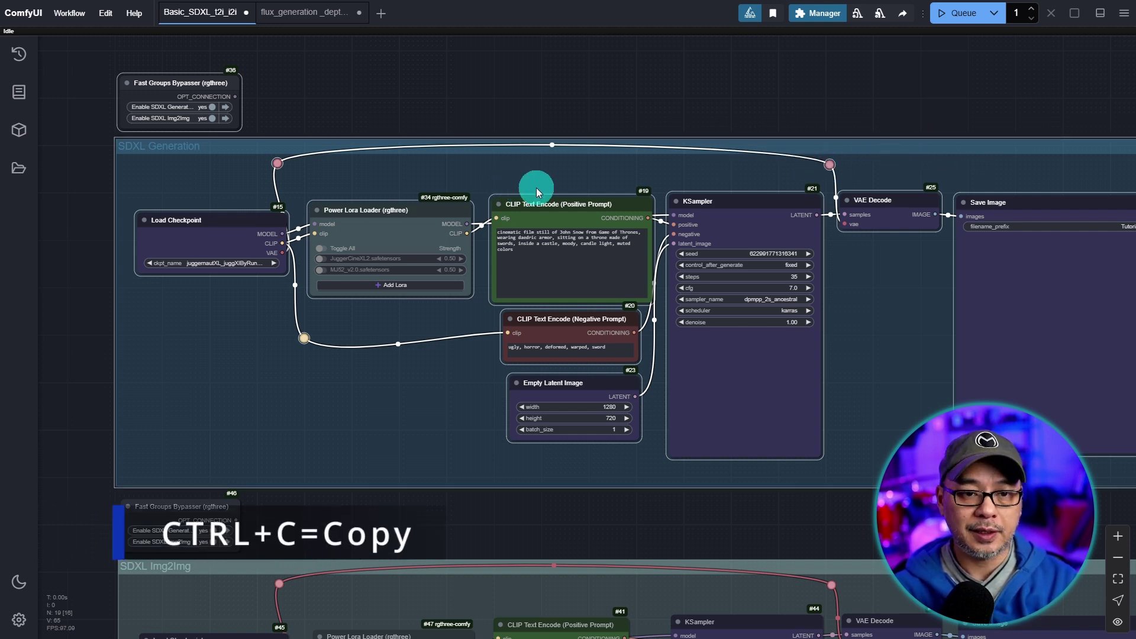
Paste the copied SDXL Generation group into empty canvas on the right and nudge it upward.
{"action": "scroll", "coordinate": [1013, 338], "scroll_direction": "right", "scroll_amount": 5}
{"action": "scroll", "coordinate": [1013, 339], "scroll_direction": "down", "scroll_amount": 3}
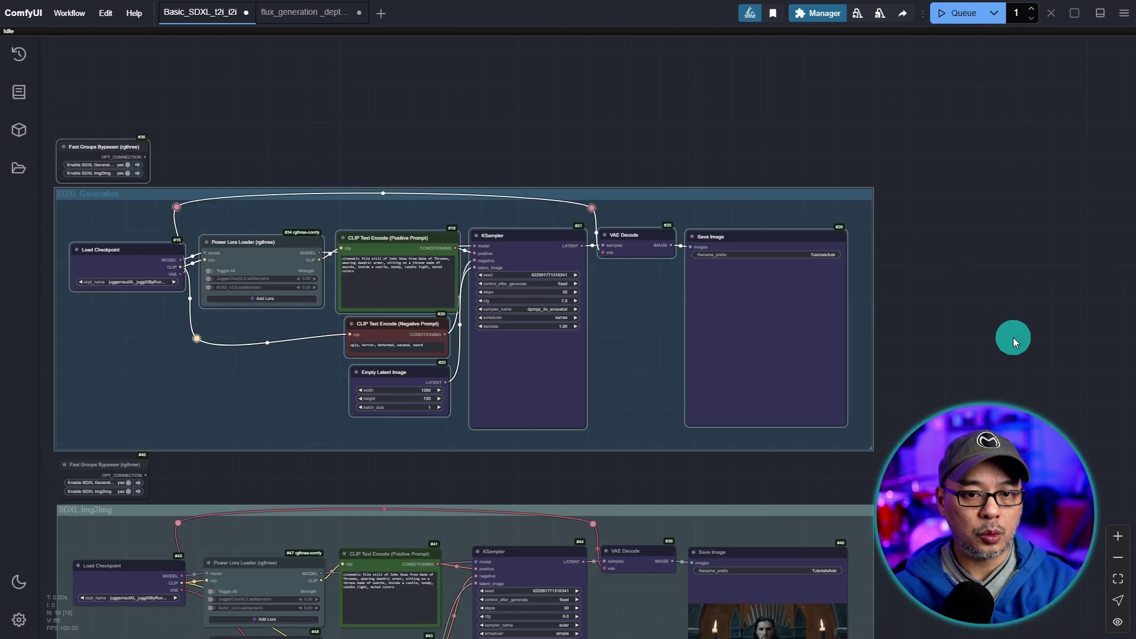
{"action": "left_click_drag", "start_coordinate": [987, 339], "coordinate": [744, 356]}
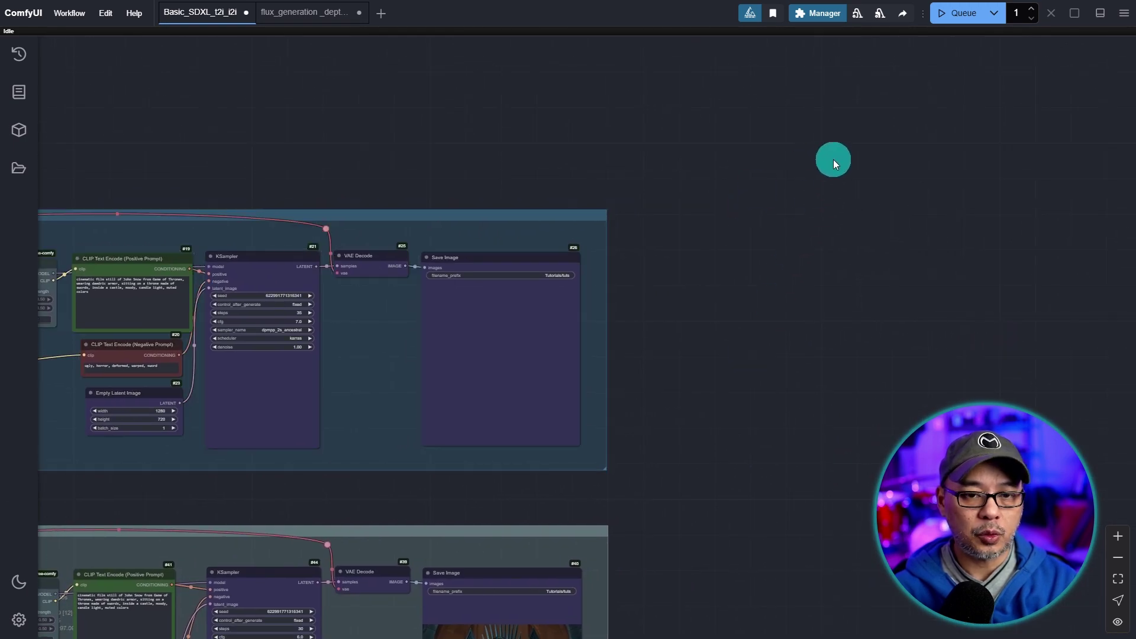
{"action": "key", "text": "ctrl+v"}
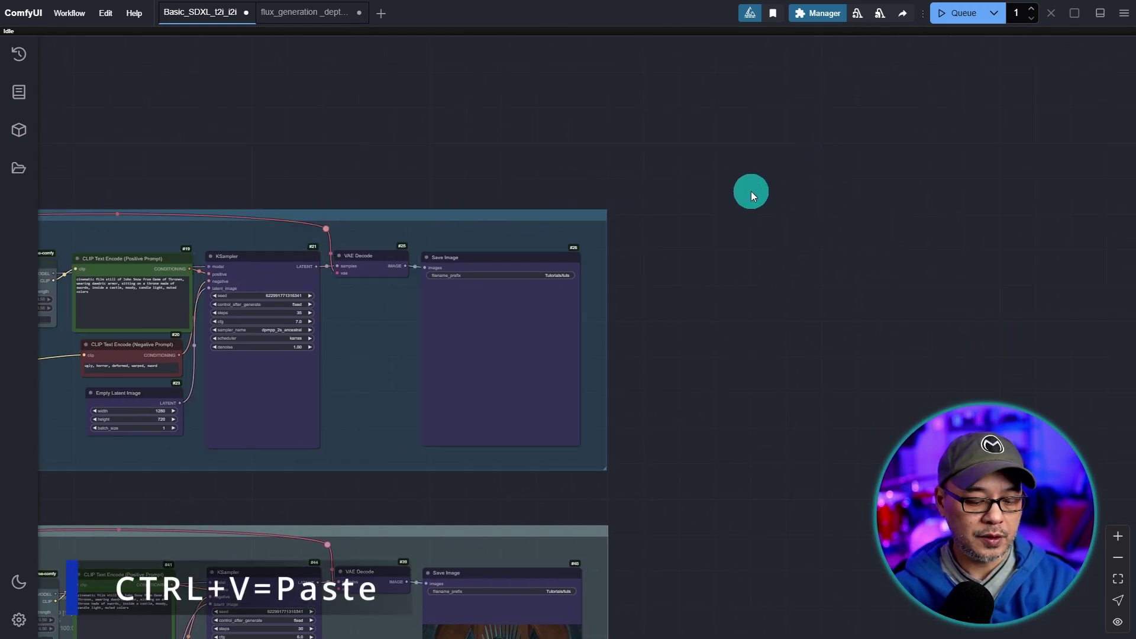
{"action": "key", "text": "ctrl+v"}
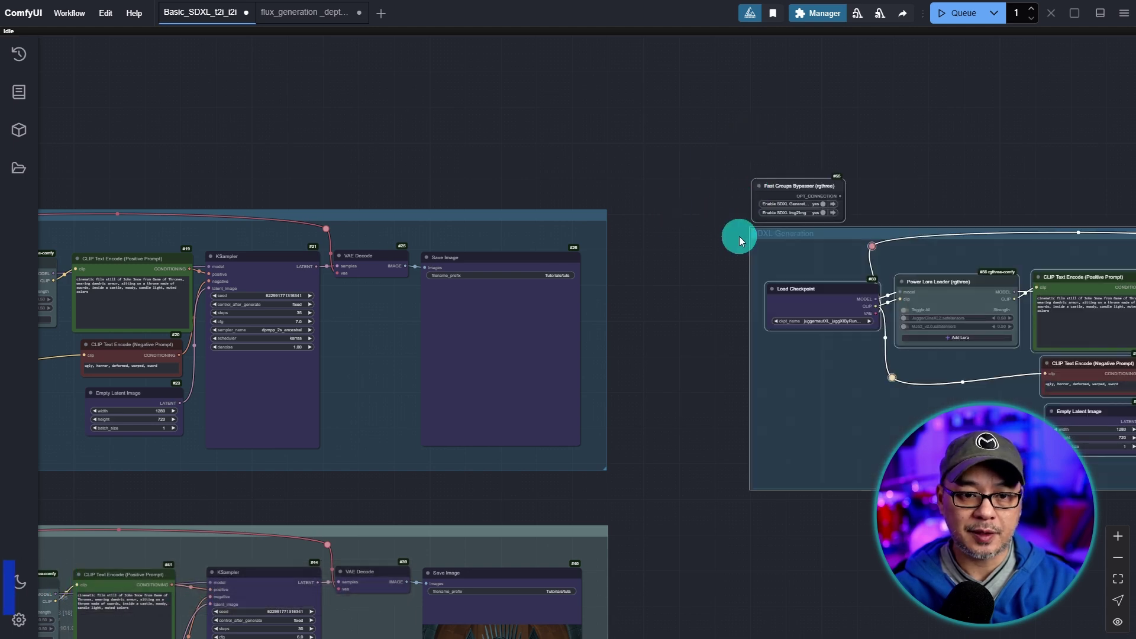
{"action": "scroll", "coordinate": [837, 215], "scroll_direction": "up", "scroll_amount": 4}
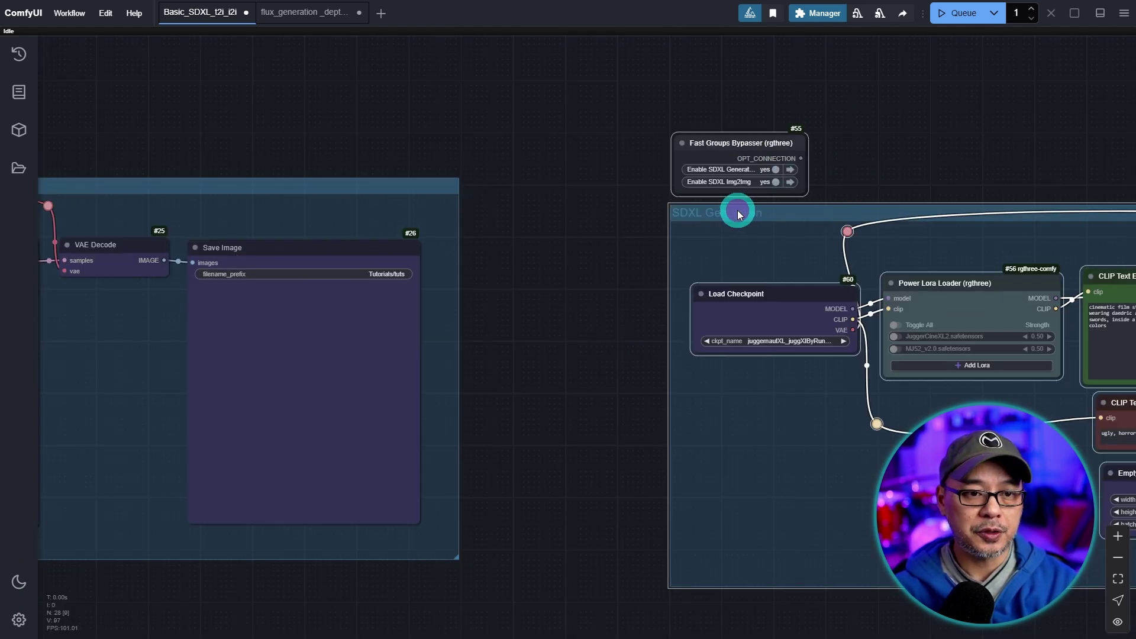
{"action": "left_click_drag", "start_coordinate": [738, 211], "coordinate": [660, 197]}
Retitle the pasted group from 'SDXL Generation' to 'Flux Generation'.
{"action": "scroll", "coordinate": [754, 179], "scroll_direction": "up", "scroll_amount": 10}
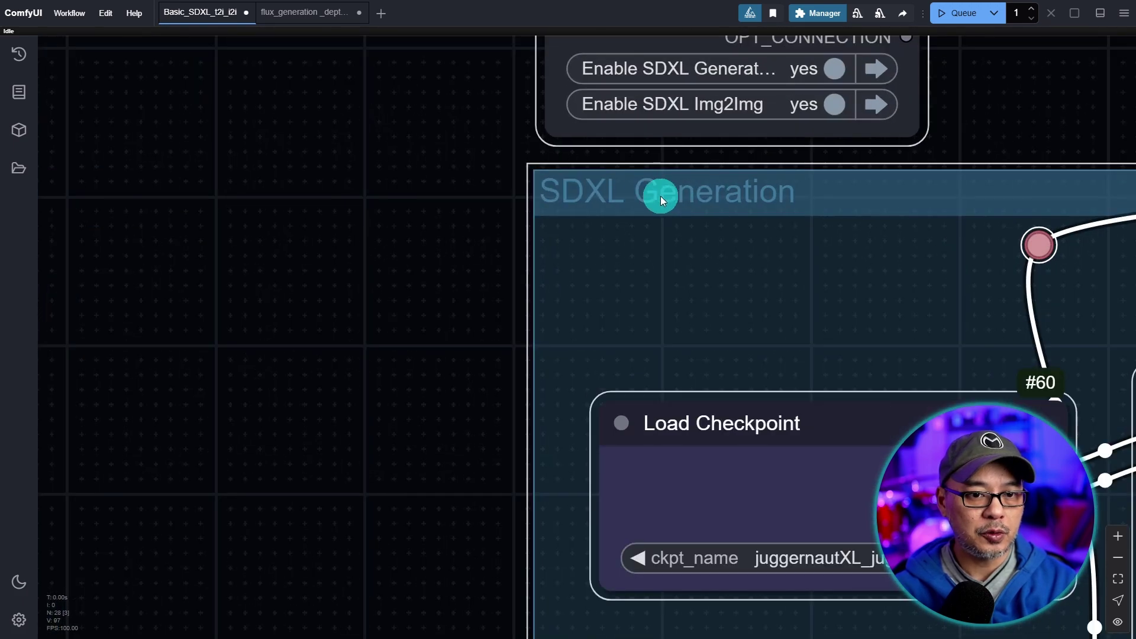
{"action": "double_click", "coordinate": [598, 193]}
{"action": "left_click", "coordinate": [621, 197]}
{"action": "key", "text": "BackSpace"}
{"action": "key", "text": "BackSpace"}
{"action": "key", "text": "BackSpace"}
{"action": "key", "text": "BackSpace"}
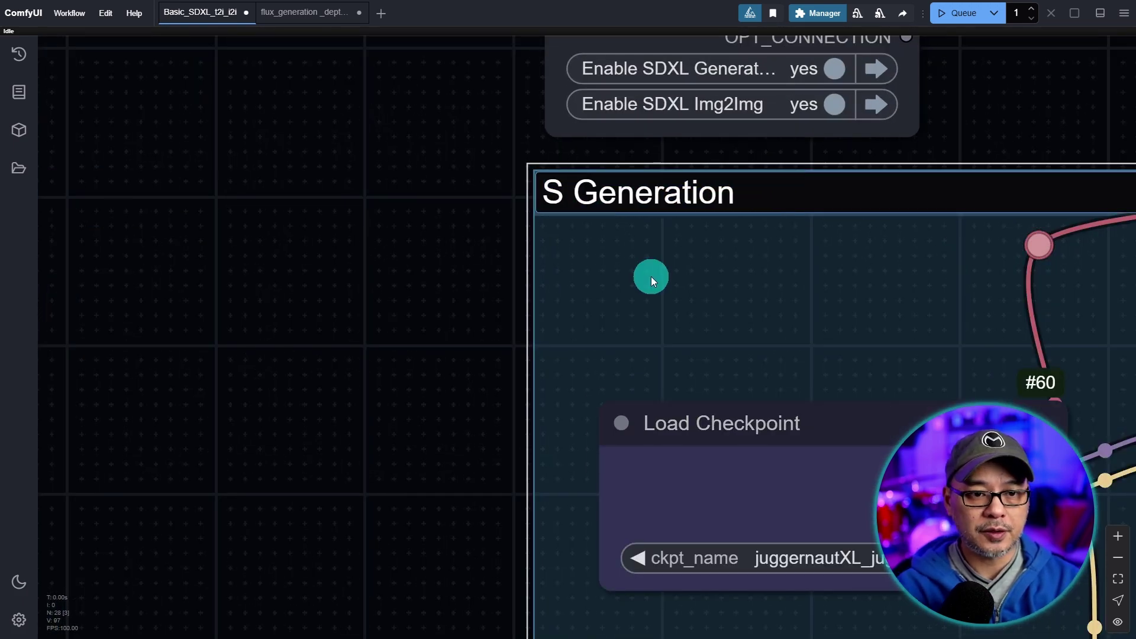
{"action": "type", "text": "Flux"}
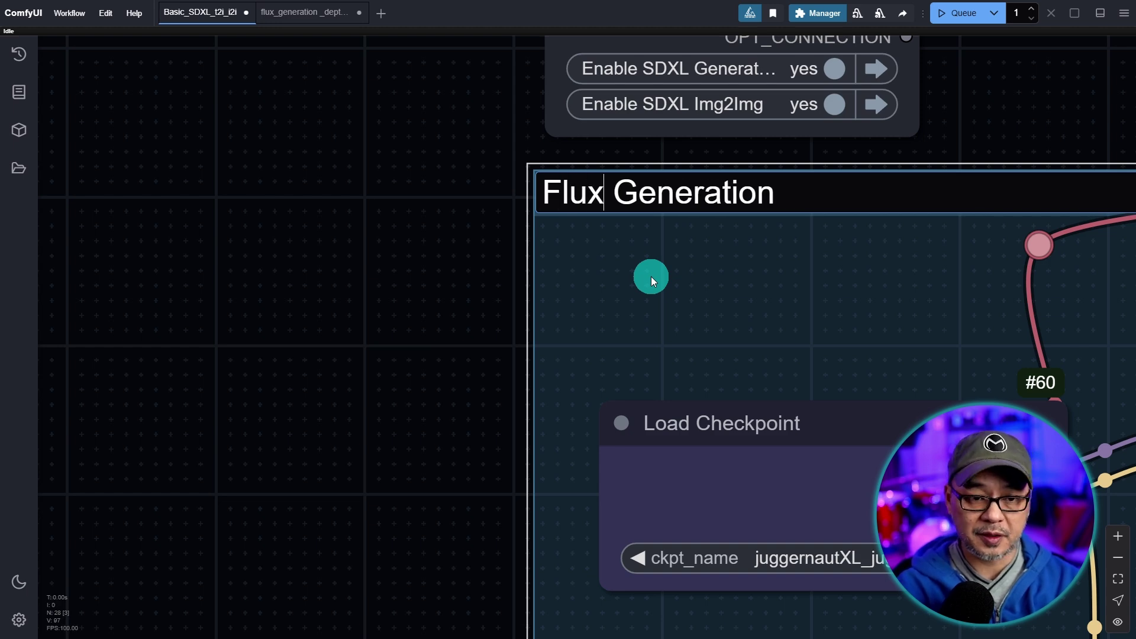
{"action": "left_click", "coordinate": [404, 342]}
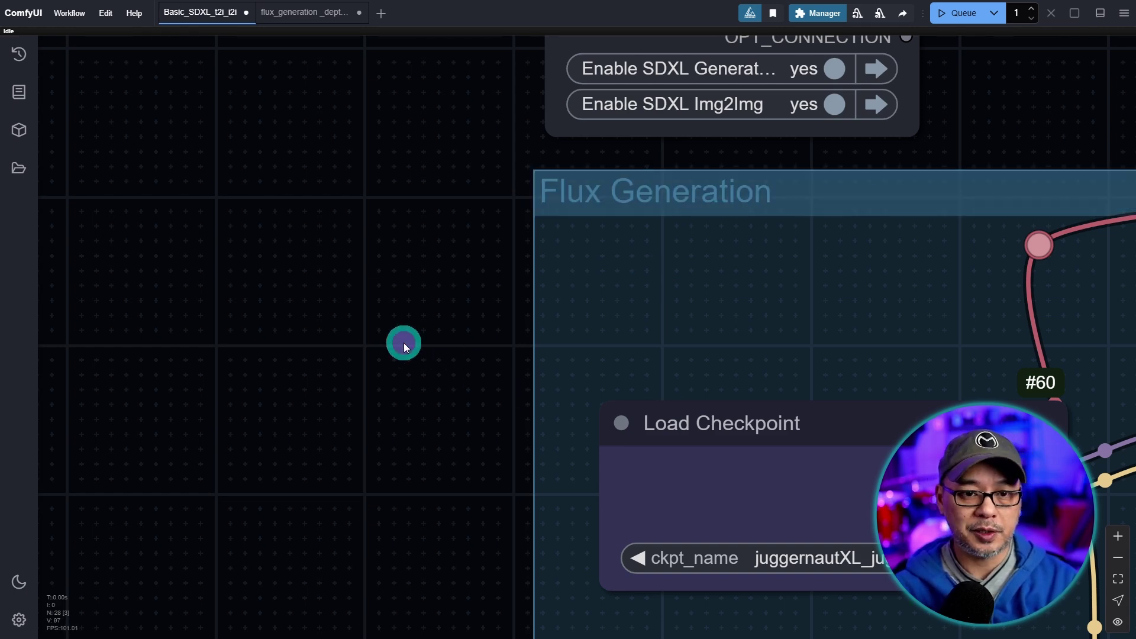
Select the Fast Groups Bypasser node, which now shows an 'Enable Flux Generation' toggle.
{"action": "scroll", "coordinate": [406, 328], "scroll_direction": "down", "scroll_amount": 3}
{"action": "scroll", "coordinate": [406, 329], "scroll_direction": "up", "scroll_amount": 3}
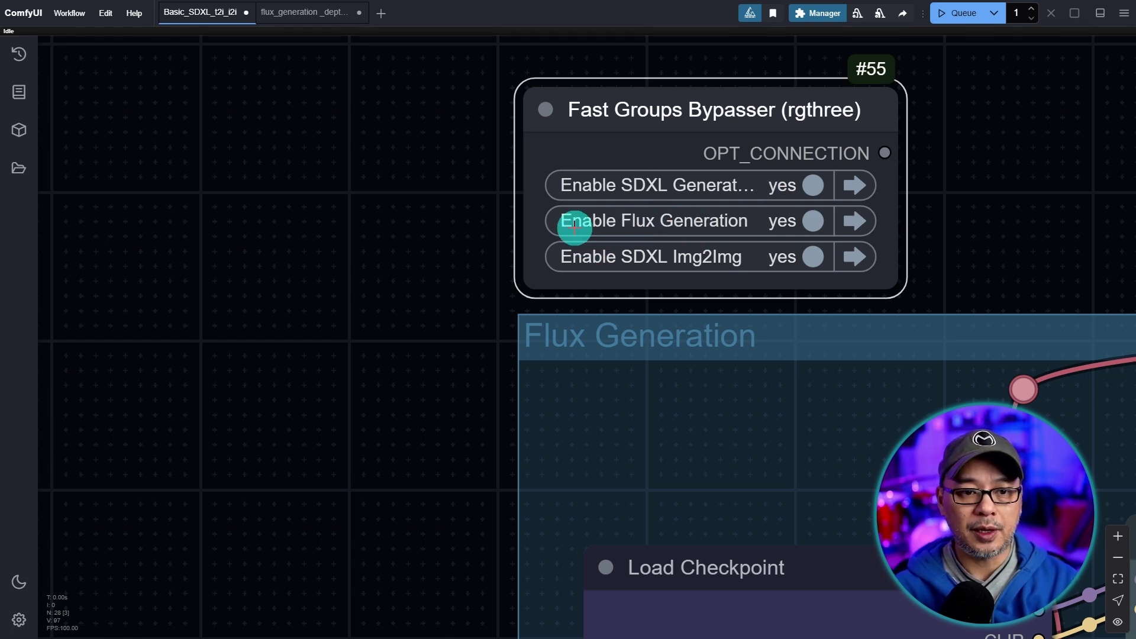
{"action": "scroll", "coordinate": [824, 243], "scroll_direction": "up", "scroll_amount": 1}
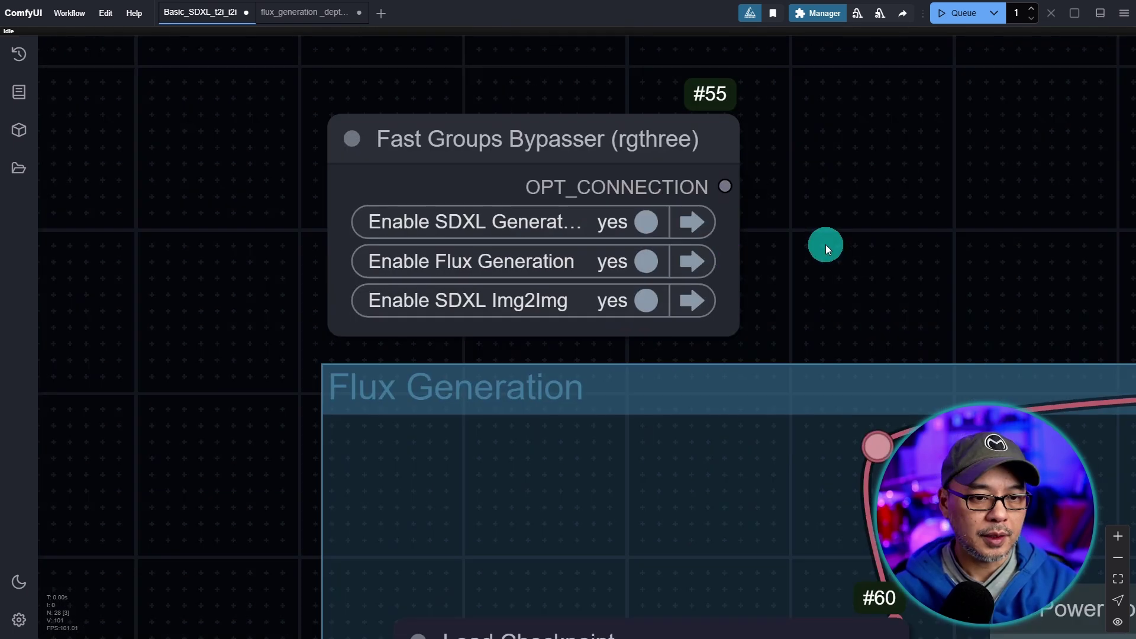
{"action": "left_click_drag", "start_coordinate": [826, 239], "coordinate": [880, 243]}
{"action": "left_click", "coordinate": [695, 227]}
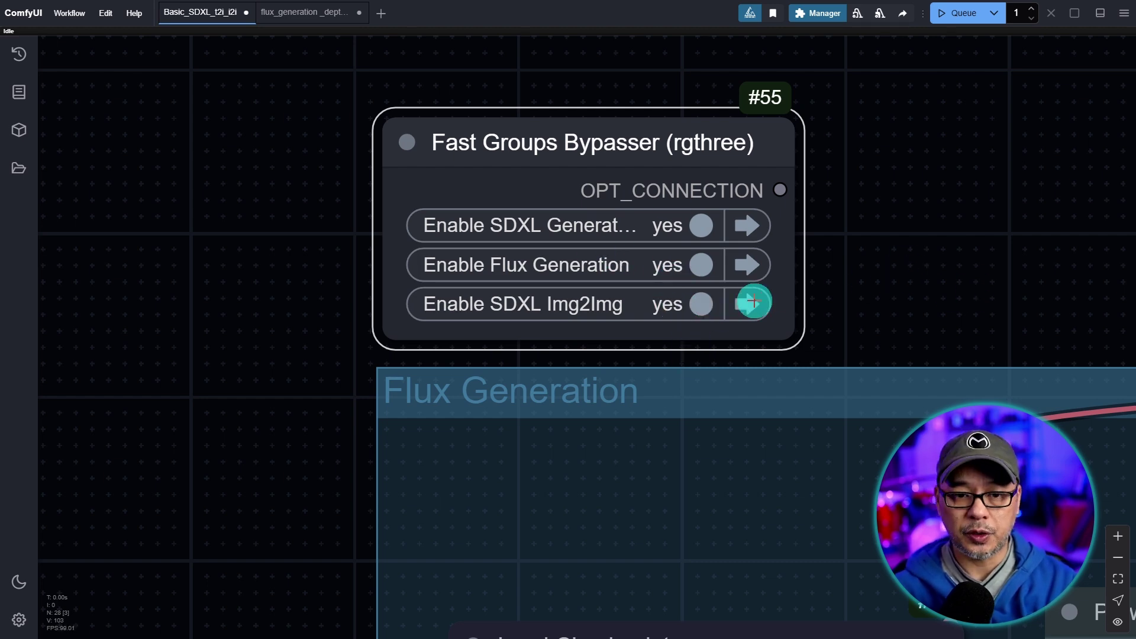
Move the first bypasser above the SDXL Generation title and set SDXL Generation to no.
{"action": "scroll", "coordinate": [256, 325], "scroll_direction": "down", "scroll_amount": 5}
{"action": "left_click_drag", "start_coordinate": [218, 325], "coordinate": [935, 285]}
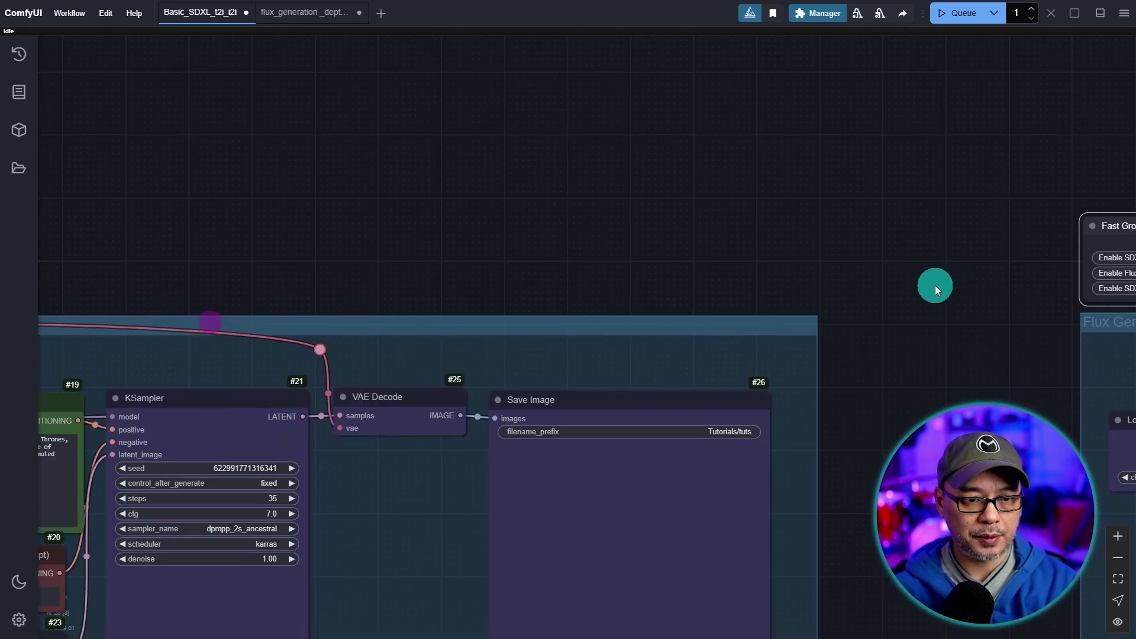
{"action": "left_click_drag", "start_coordinate": [248, 213], "coordinate": [1020, 172]}
{"action": "left_click_drag", "start_coordinate": [581, 193], "coordinate": [959, 154]}
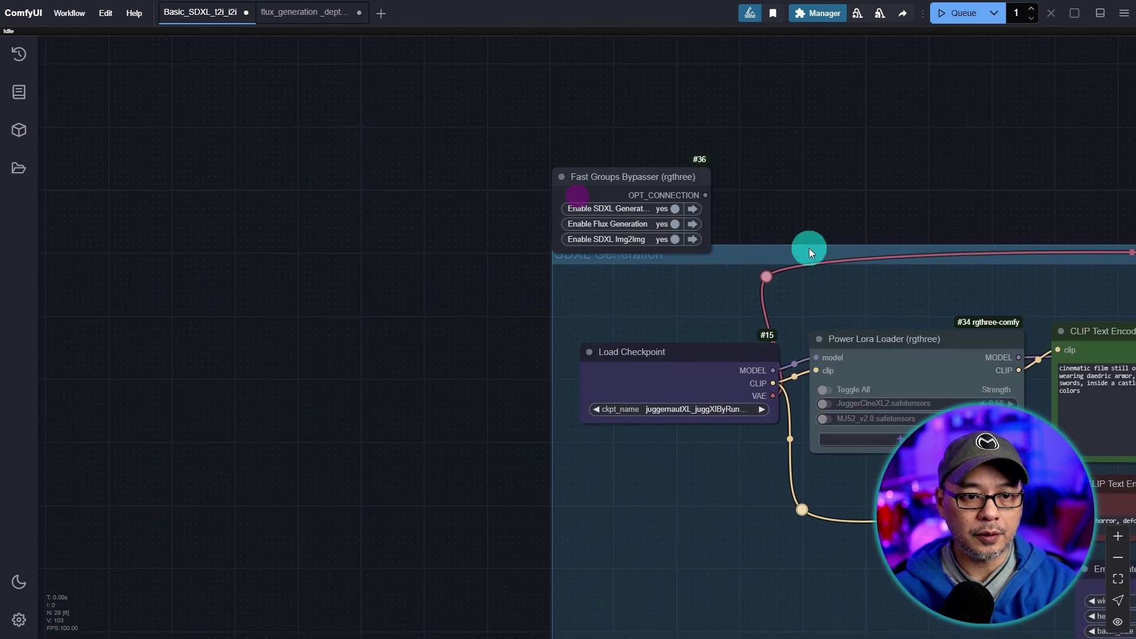
{"action": "scroll", "coordinate": [723, 203], "scroll_direction": "up", "scroll_amount": 3}
{"action": "scroll", "coordinate": [791, 215], "scroll_direction": "up", "scroll_amount": 2}
{"action": "left_click_drag", "start_coordinate": [636, 145], "coordinate": [639, 106]}
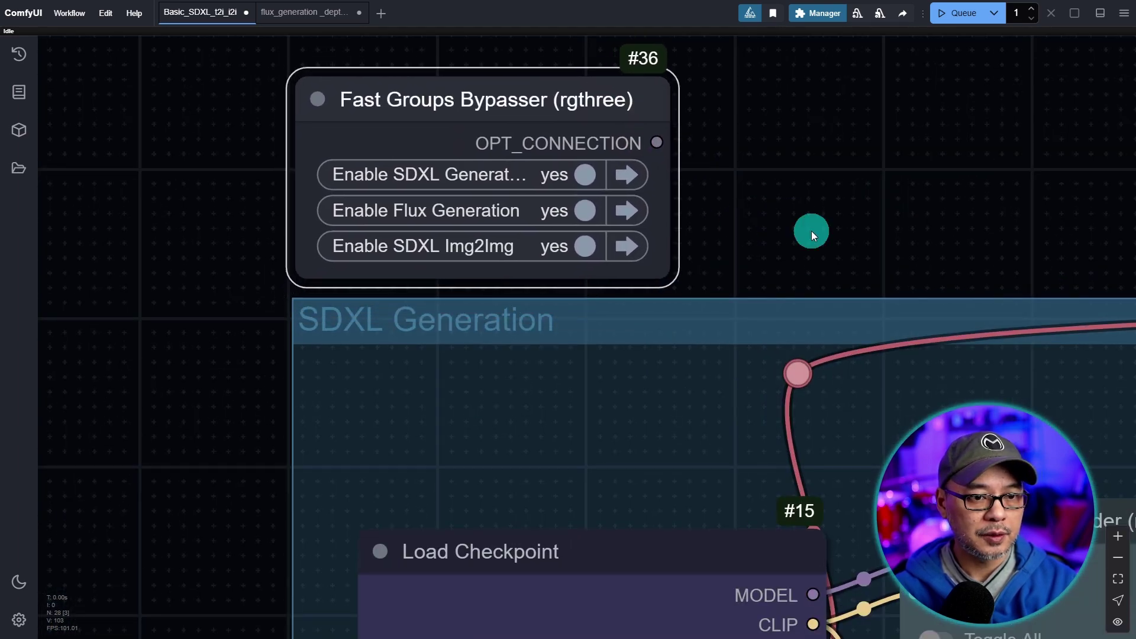
{"action": "left_click", "coordinate": [585, 175]}
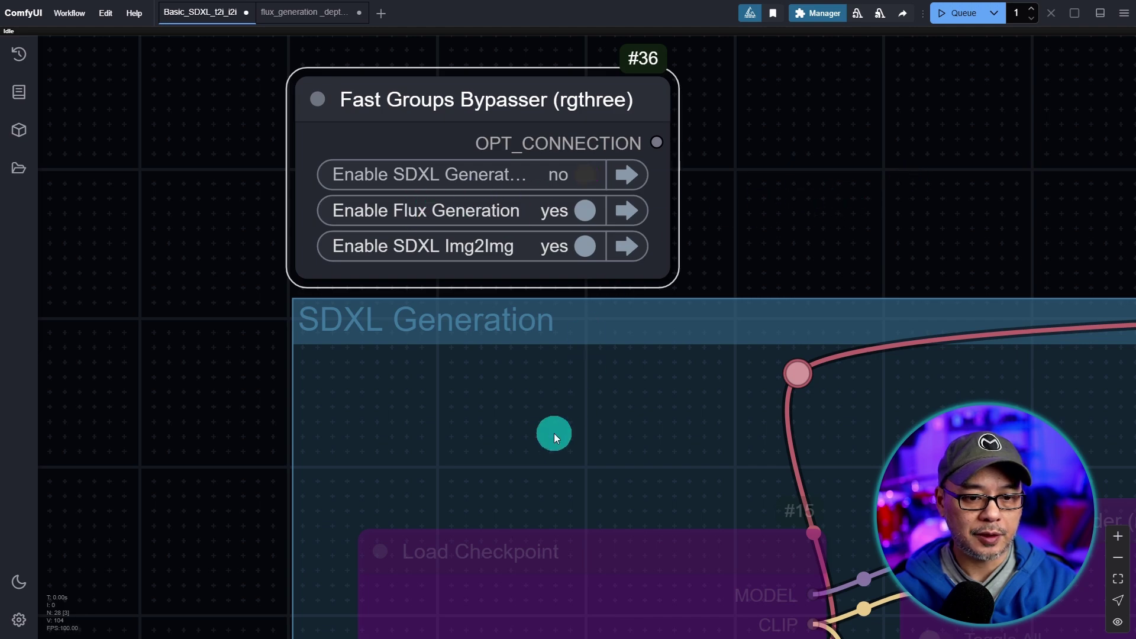
Move the second bypasser above the SDXL Img2Img group and set SDXL Img2Img to no.
{"action": "scroll", "coordinate": [831, 276], "scroll_direction": "down", "scroll_amount": 5}
{"action": "scroll", "coordinate": [408, 157], "scroll_direction": "down", "scroll_amount": 10}
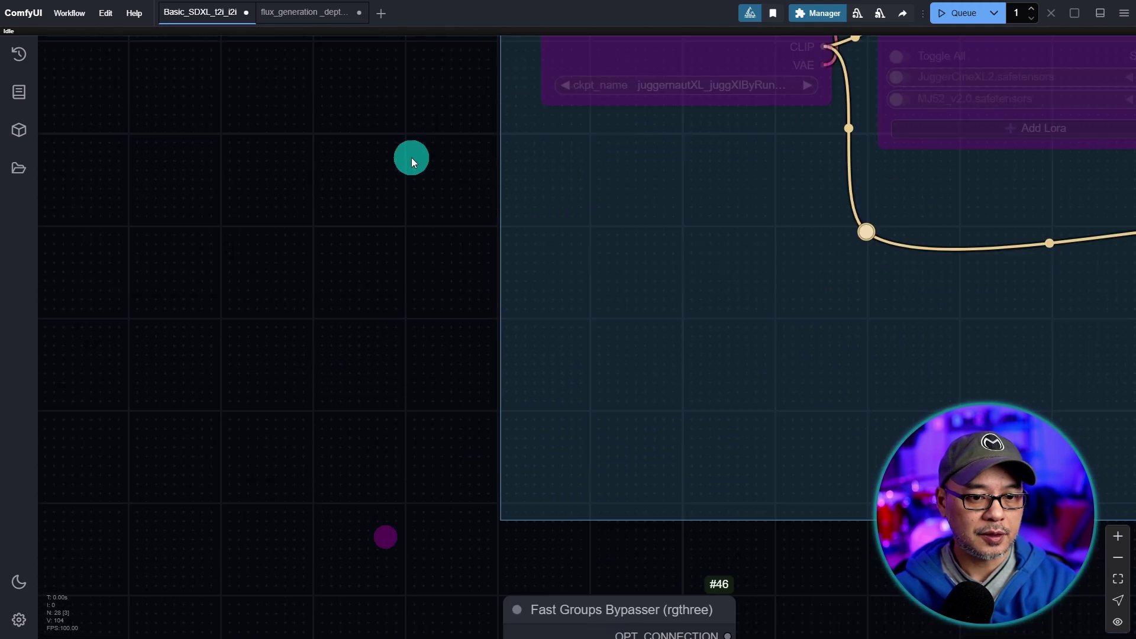
{"action": "left_click_drag", "start_coordinate": [388, 466], "coordinate": [417, 261]}
{"action": "scroll", "coordinate": [867, 321], "scroll_direction": "up", "scroll_amount": 6}
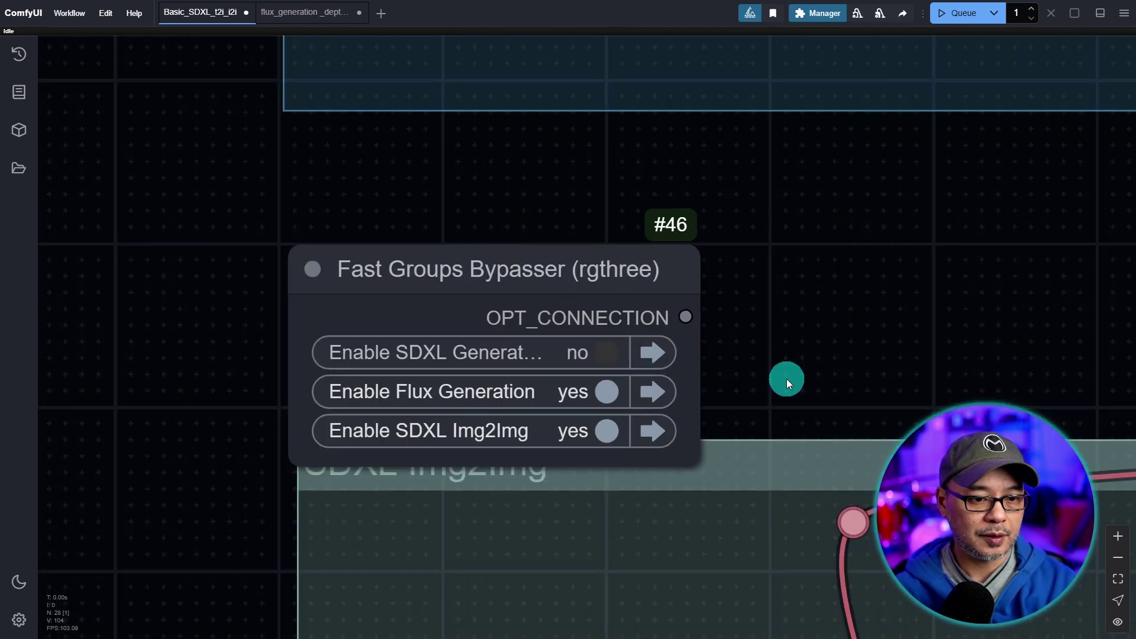
{"action": "left_click_drag", "start_coordinate": [632, 267], "coordinate": [638, 213]}
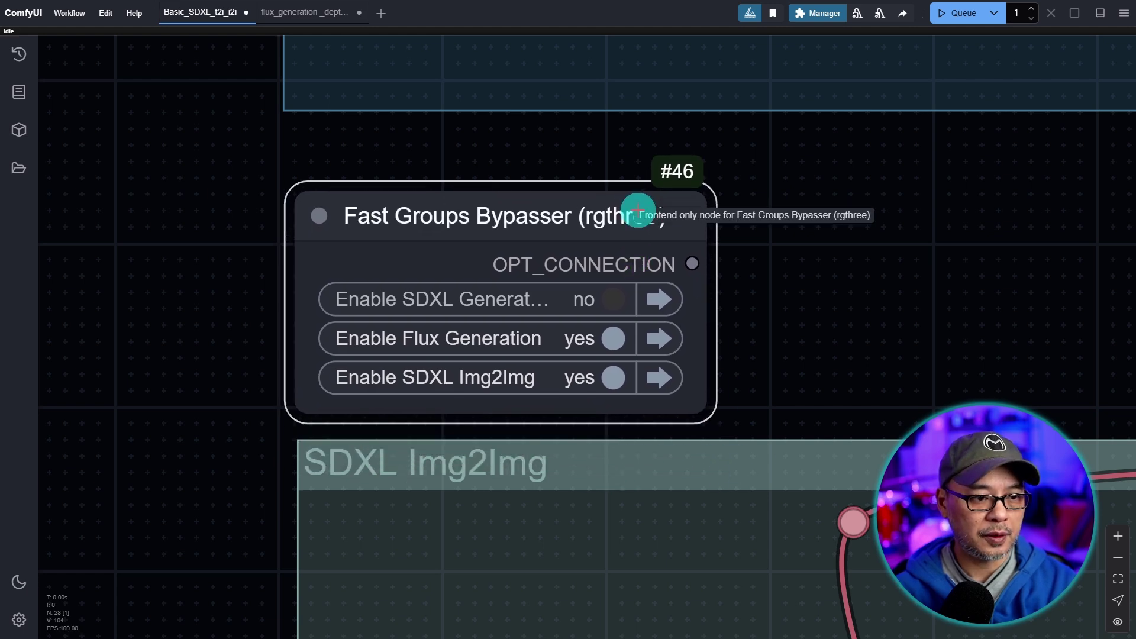
{"action": "left_click", "coordinate": [620, 378]}
Pan over to the Flux Generation group's Load Checkpoint.
{"action": "scroll", "coordinate": [758, 326], "scroll_direction": "down", "scroll_amount": 5}
{"action": "left_click_drag", "start_coordinate": [758, 326], "coordinate": [582, 282]}
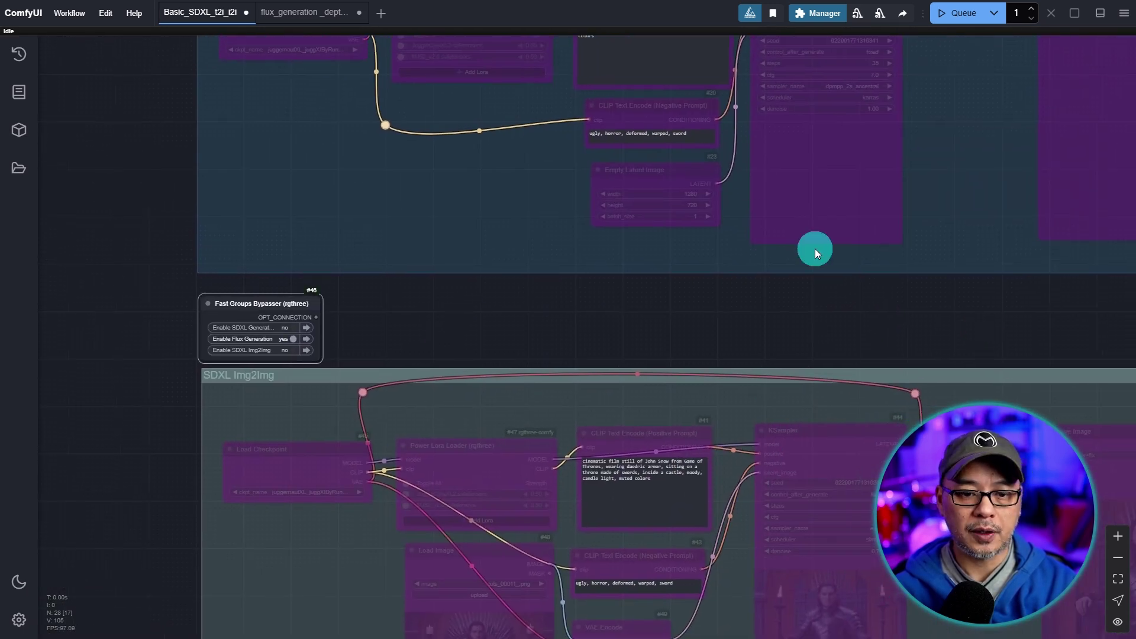
{"action": "left_click_drag", "start_coordinate": [1037, 337], "coordinate": [548, 342]}
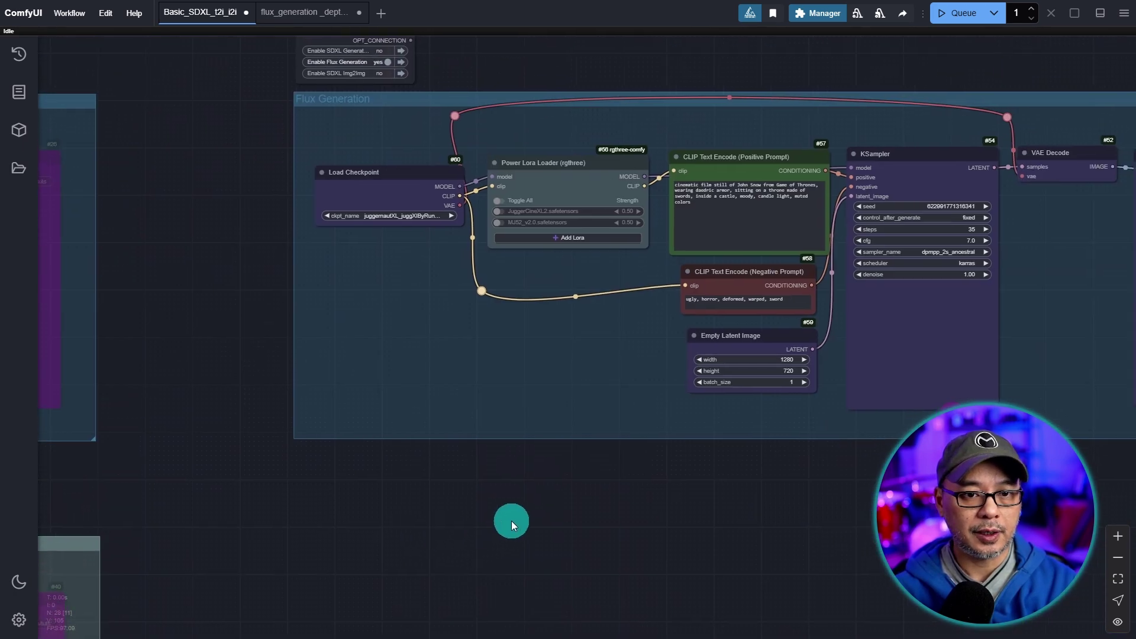
{"action": "left_click_drag", "start_coordinate": [600, 525], "coordinate": [400, 578]}
{"action": "scroll", "coordinate": [597, 244], "scroll_direction": "up", "scroll_amount": 10}
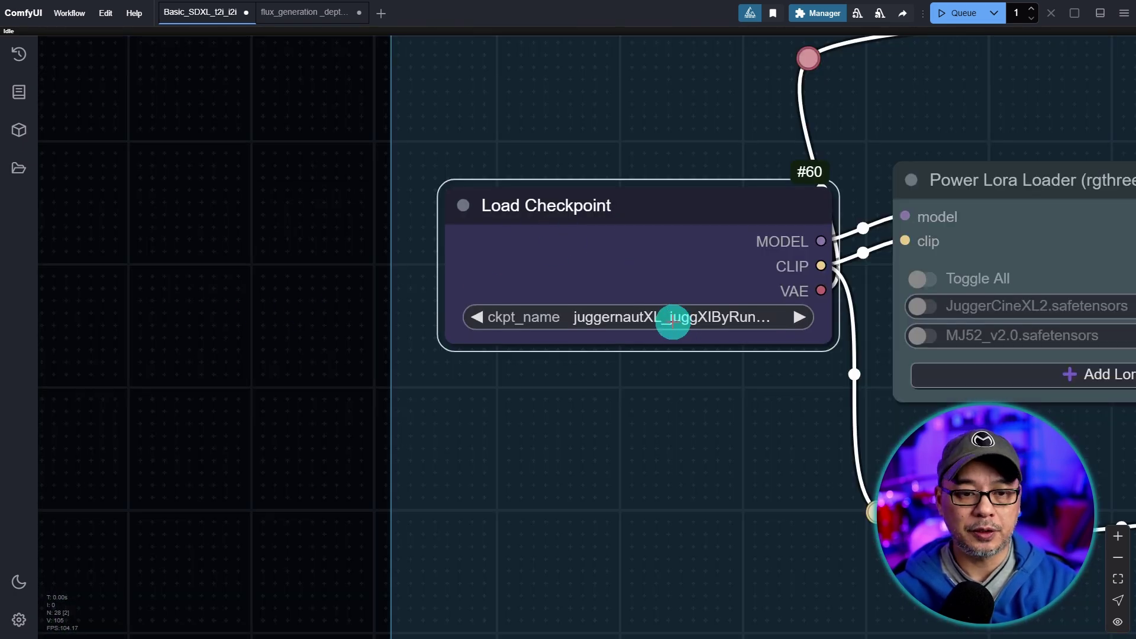
Switch Load Checkpoint #60's ckpt_name to flux1-dev-fp8.safetensors.
{"action": "left_click", "coordinate": [627, 320]}
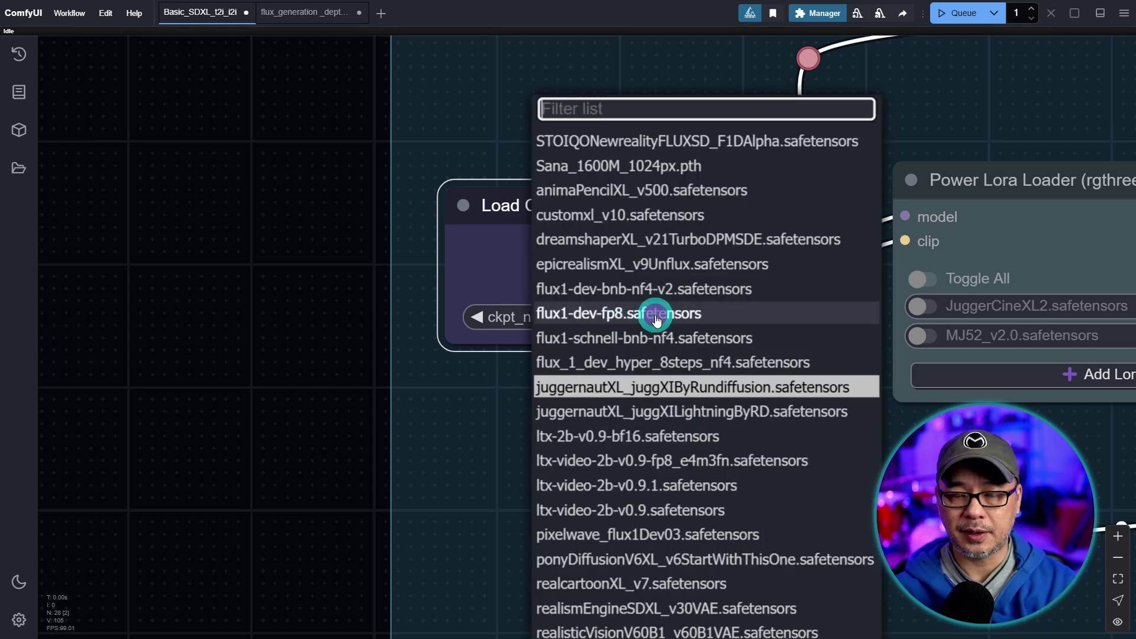
{"action": "left_click", "coordinate": [656, 319]}
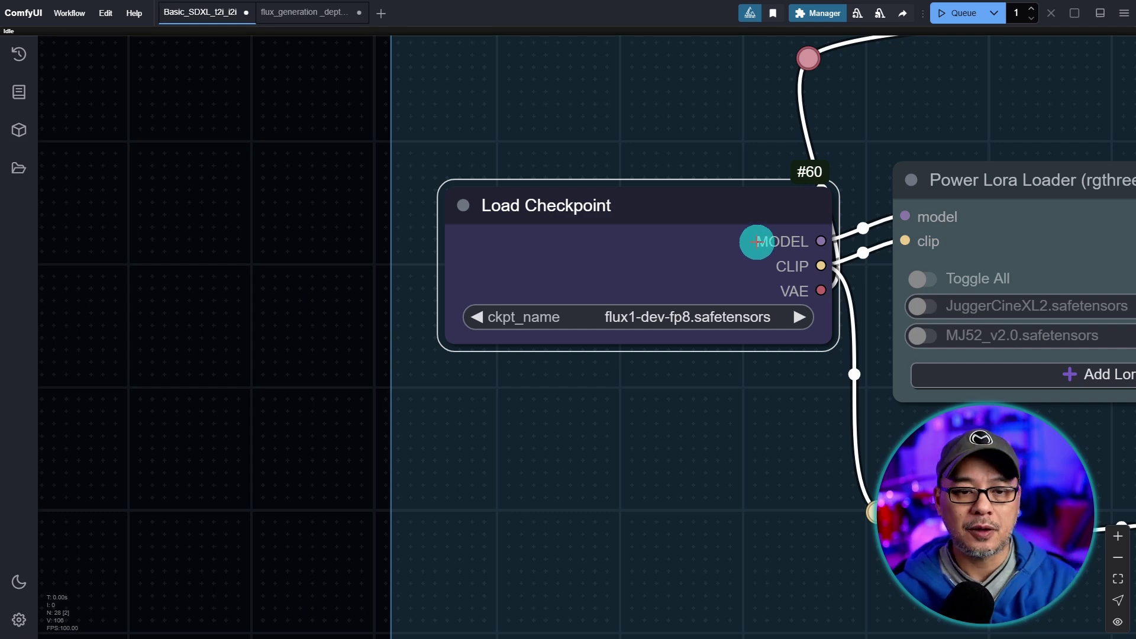
{"action": "scroll", "coordinate": [685, 333], "scroll_direction": "up", "scroll_amount": 5}
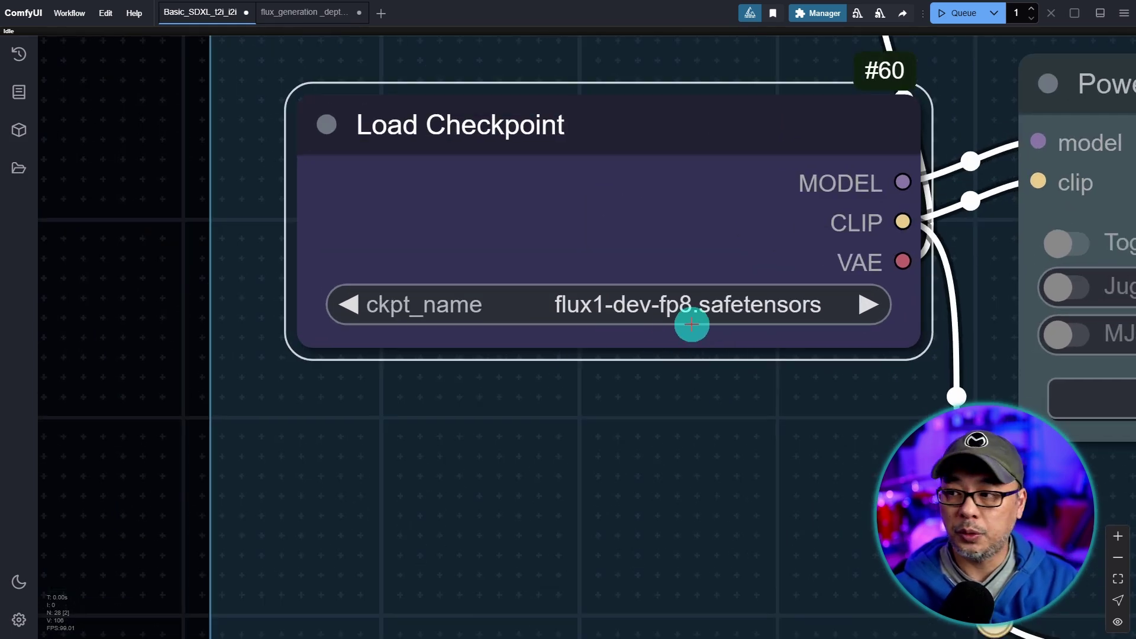
{"action": "scroll", "coordinate": [758, 395], "scroll_direction": "down", "scroll_amount": 5}
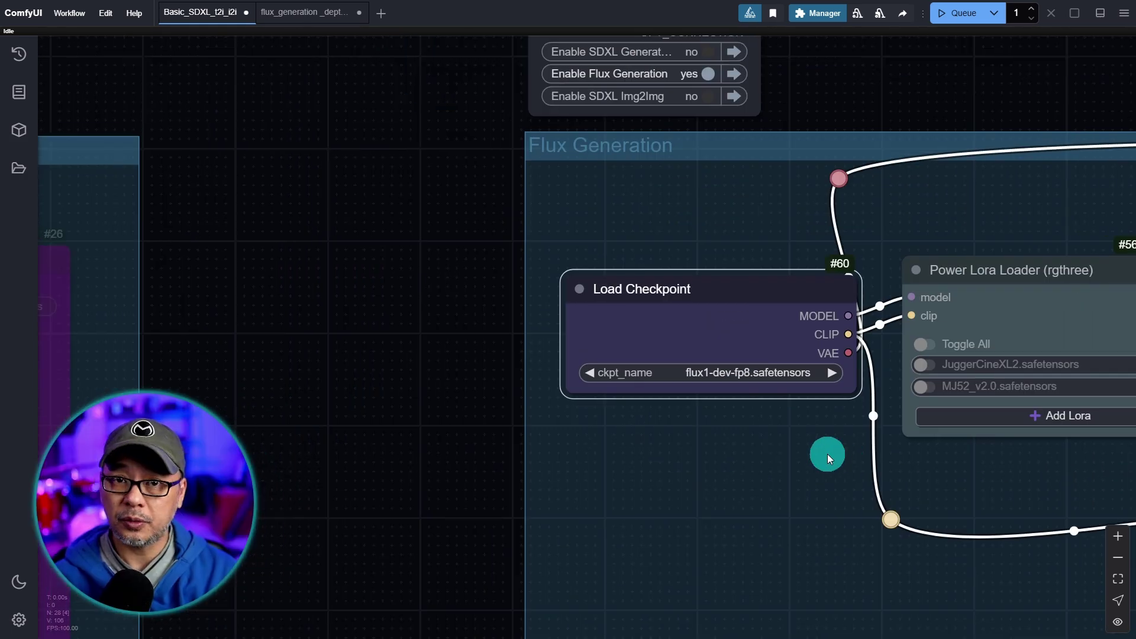
{"action": "left_click_drag", "start_coordinate": [827, 453], "coordinate": [719, 428]}
{"action": "left_click_drag", "start_coordinate": [992, 523], "coordinate": [406, 405]}
Set KSampler #54 to cfg 1.0 and 20 steps, with the seed randomized after each generation.
{"action": "left_click_drag", "start_coordinate": [858, 388], "coordinate": [584, 371]}
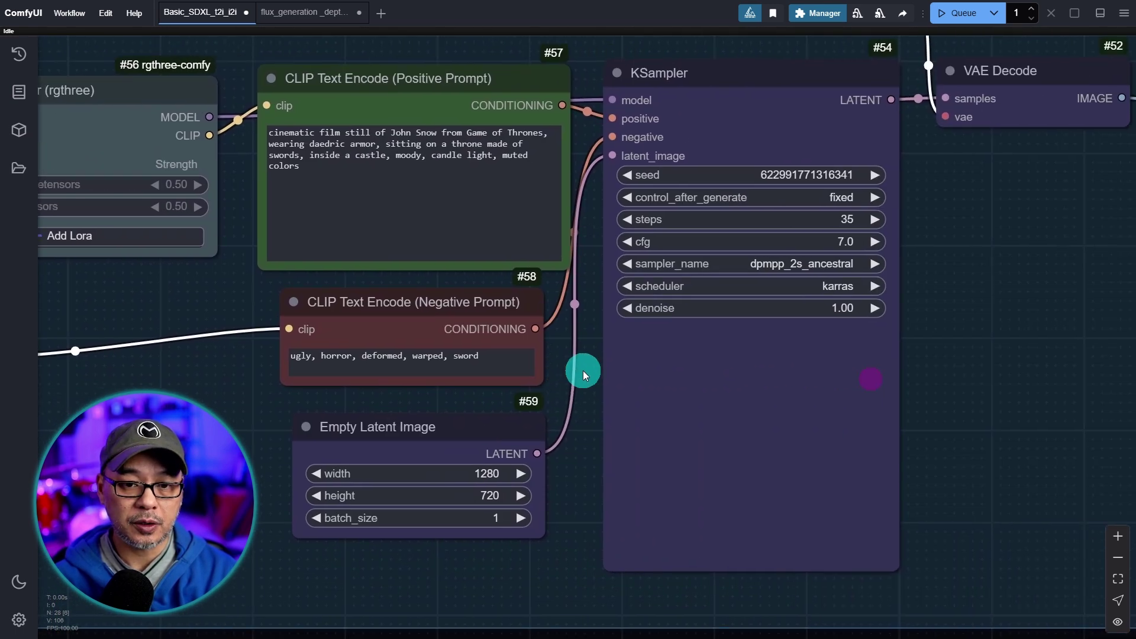
{"action": "scroll", "coordinate": [968, 251], "scroll_direction": "up", "scroll_amount": 4}
{"action": "scroll", "coordinate": [846, 254], "scroll_direction": "up", "scroll_amount": 2}
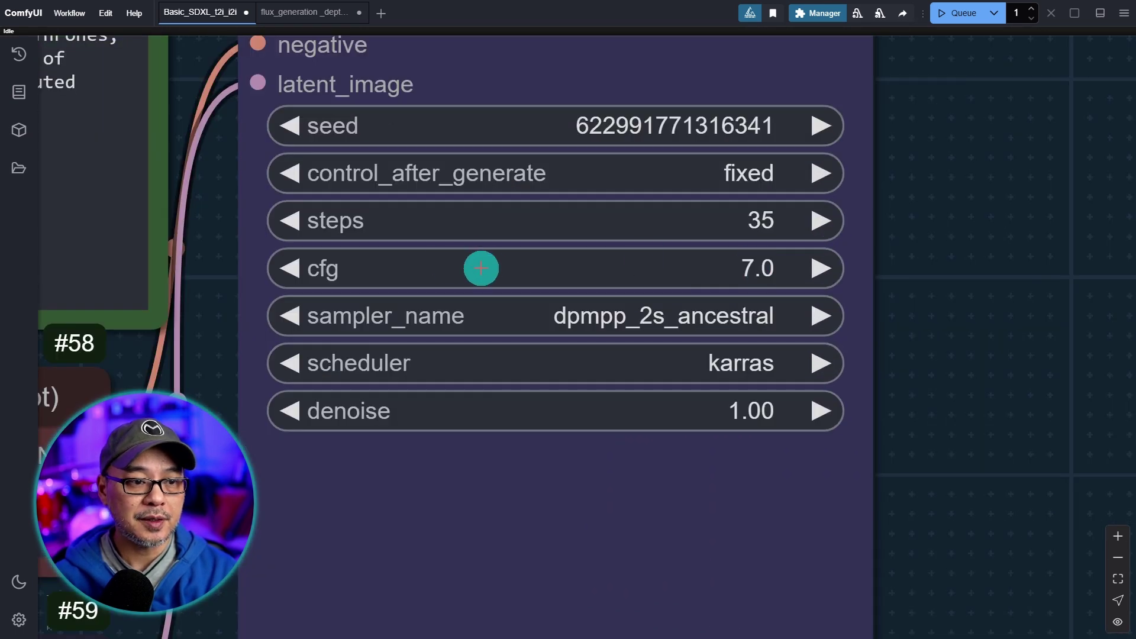
{"action": "left_click", "coordinate": [759, 269]}
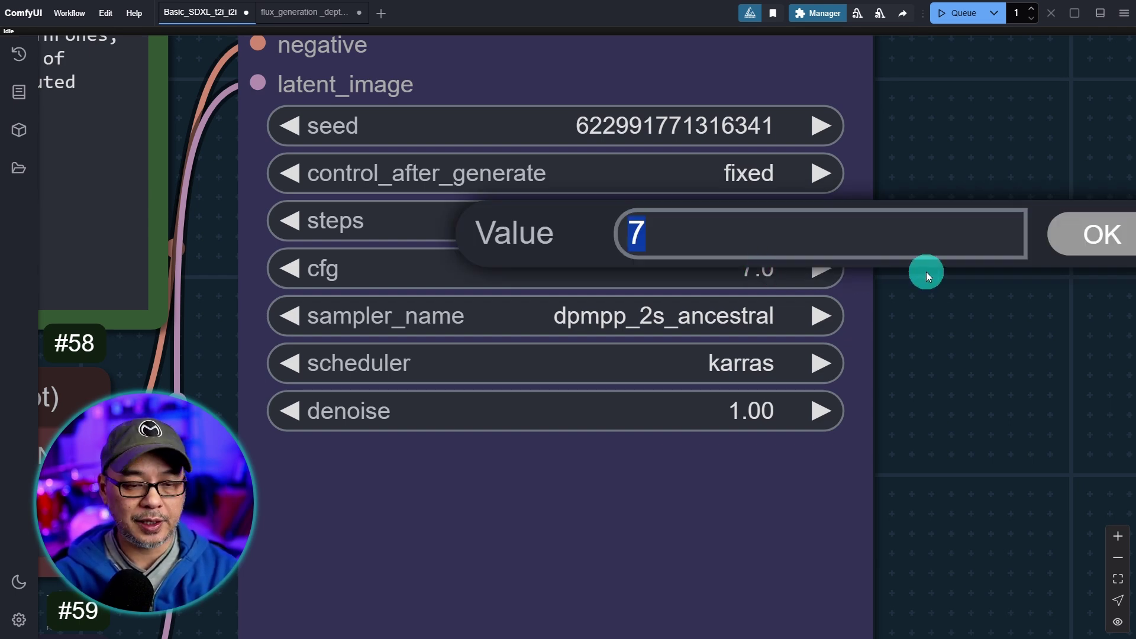
{"action": "type", "text": "1"}
{"action": "key", "text": "Return"}
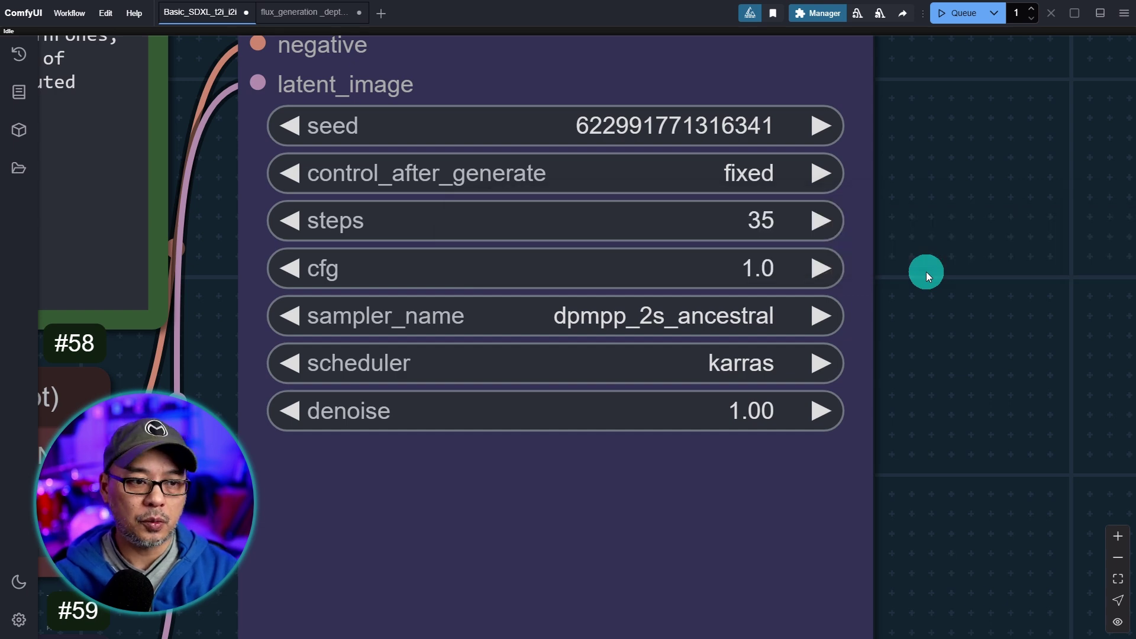
{"action": "left_click", "coordinate": [777, 220]}
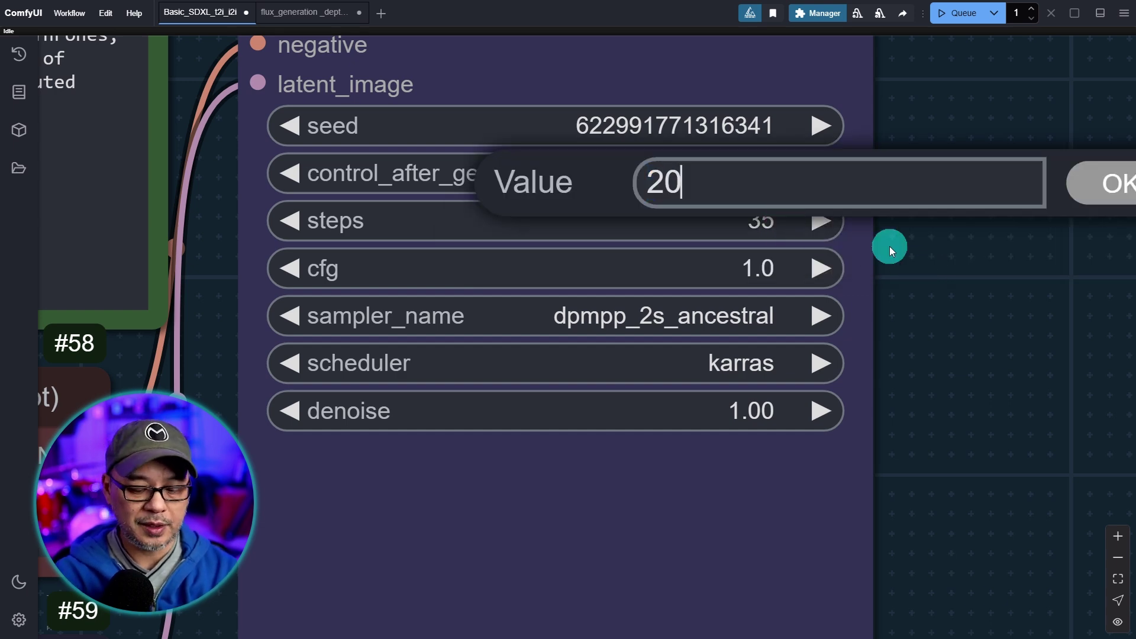
{"action": "type", "text": "20"}
{"action": "key", "text": "Return"}
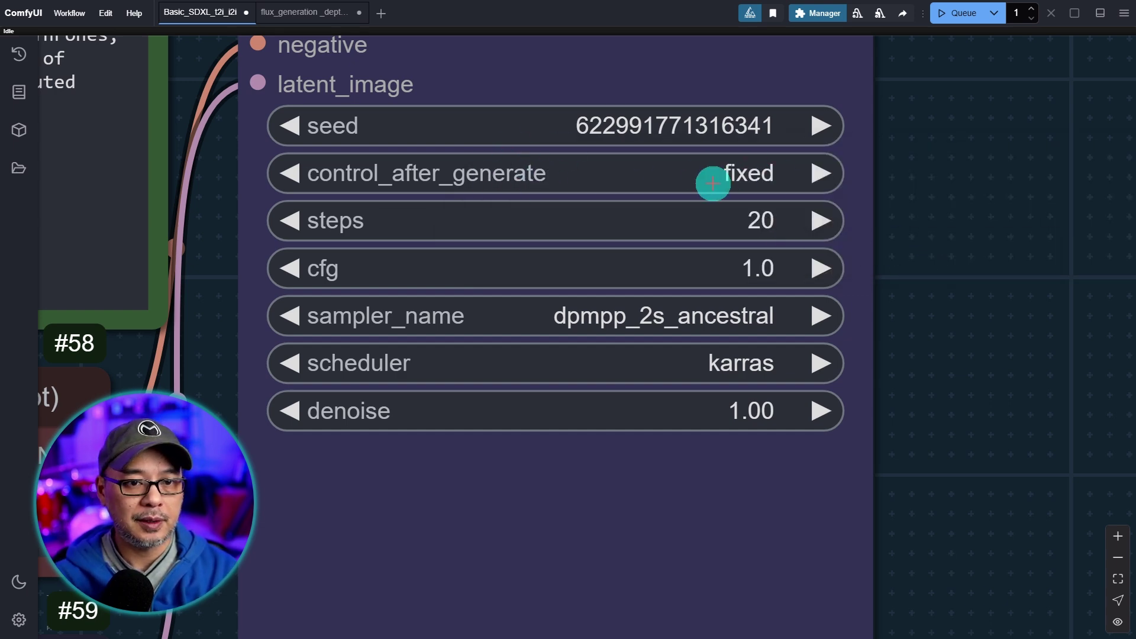
{"action": "left_click", "coordinate": [713, 183]}
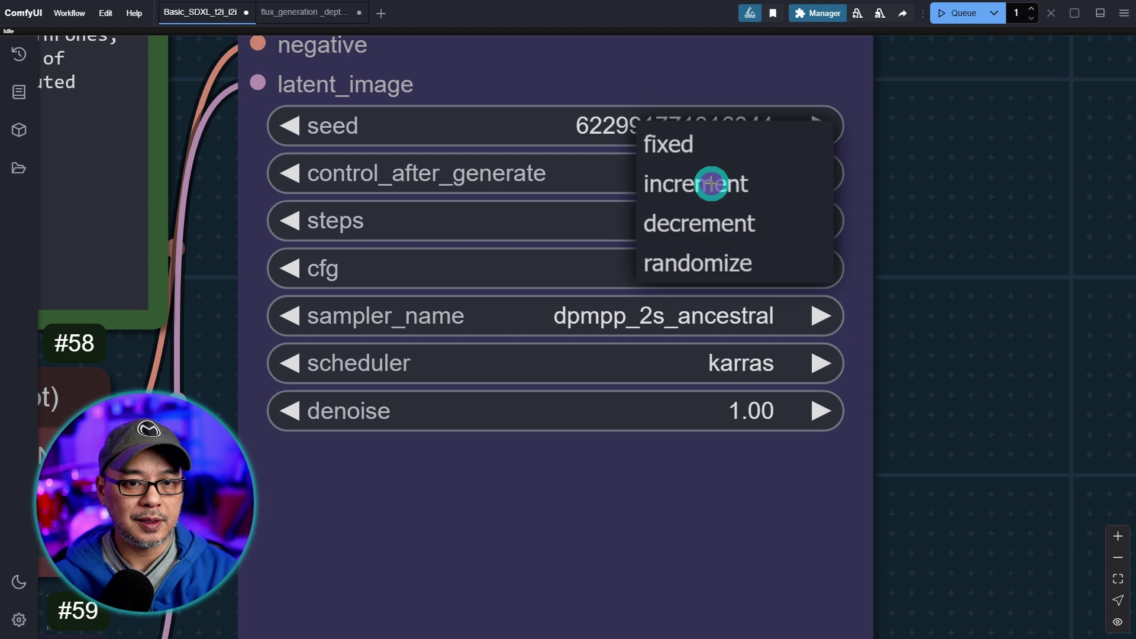
{"action": "left_click", "coordinate": [734, 267]}
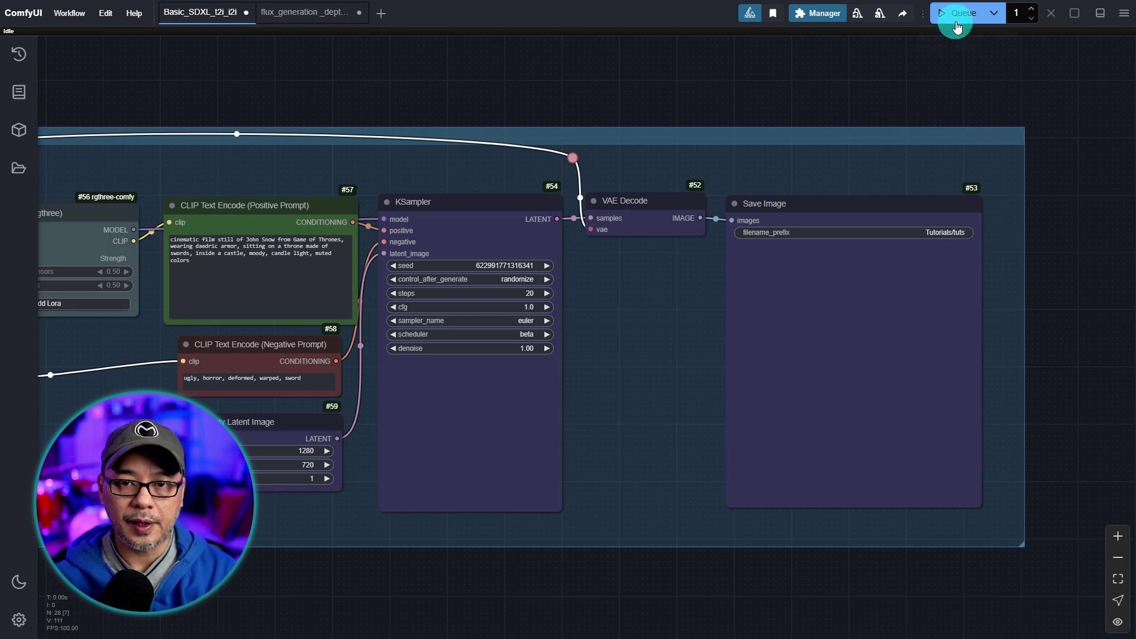
Queue the workflow and inspect the generated image of an armoured man on a sword throne.
{"action": "left_click", "coordinate": [956, 23]}
{"action": "left_click_drag", "start_coordinate": [146, 444], "coordinate": [432, 456]}
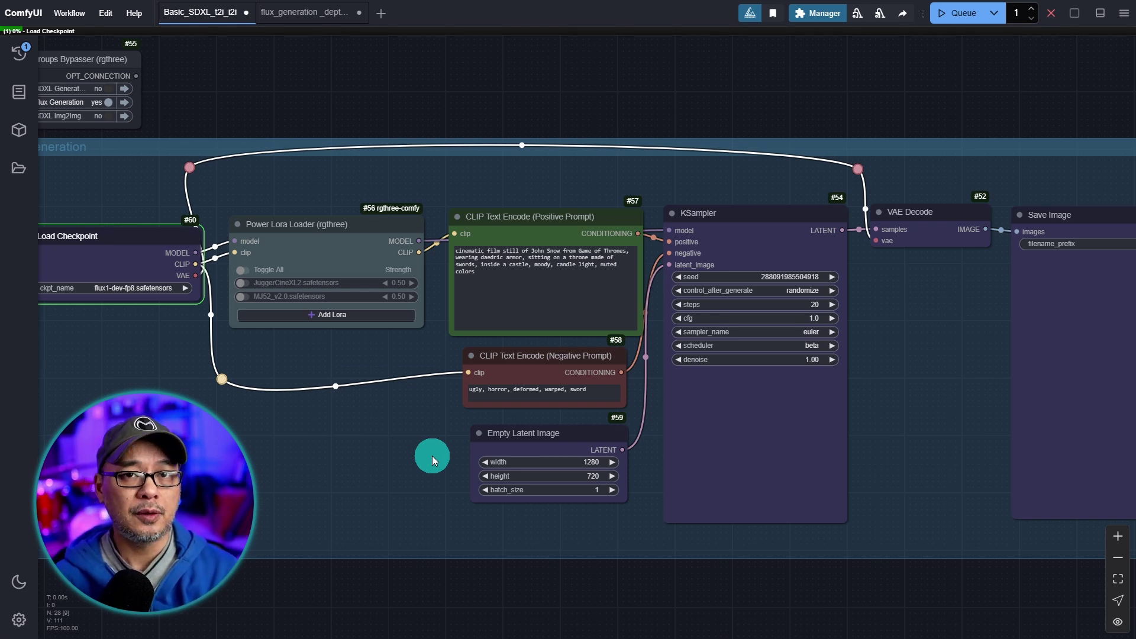
{"action": "scroll", "coordinate": [432, 455], "scroll_direction": "up", "scroll_amount": 5}
{"action": "left_click_drag", "start_coordinate": [442, 371], "coordinate": [560, 436]}
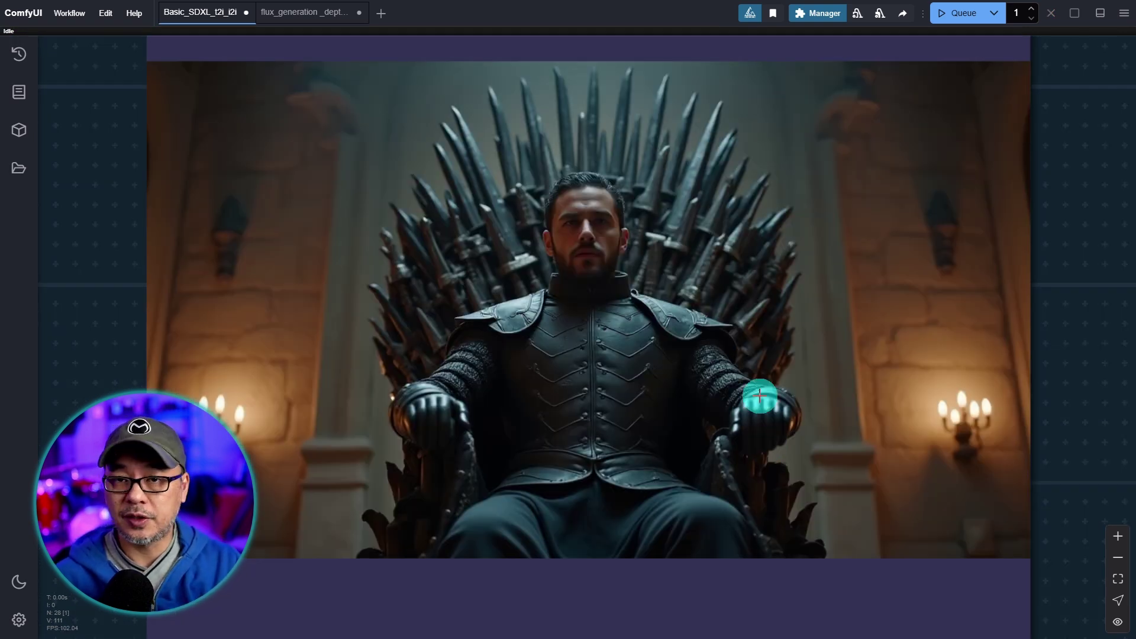
{"action": "scroll", "coordinate": [678, 374], "scroll_direction": "down", "scroll_amount": 10}
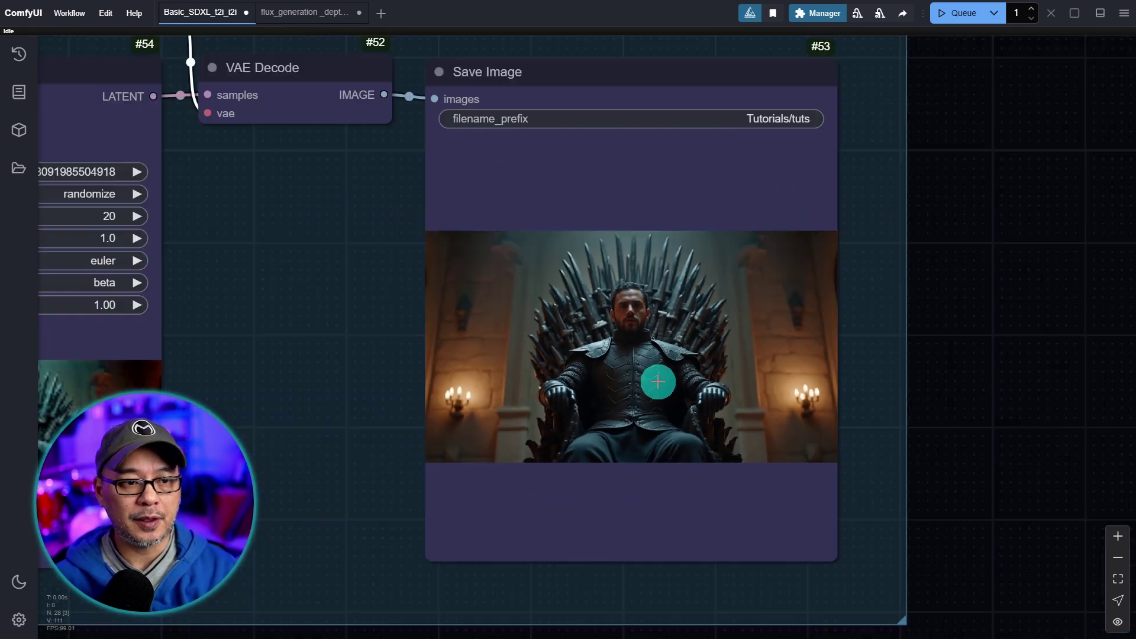
{"action": "scroll", "coordinate": [679, 318], "scroll_direction": "up", "scroll_amount": 10}
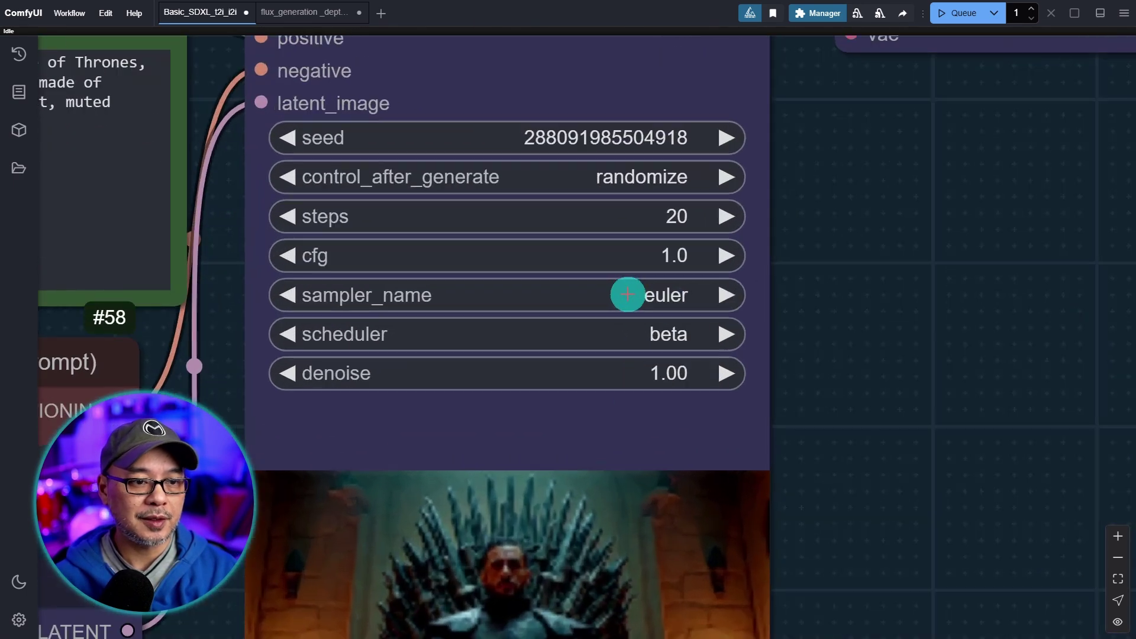
{"action": "scroll", "coordinate": [901, 371], "scroll_direction": "down", "scroll_amount": 5}
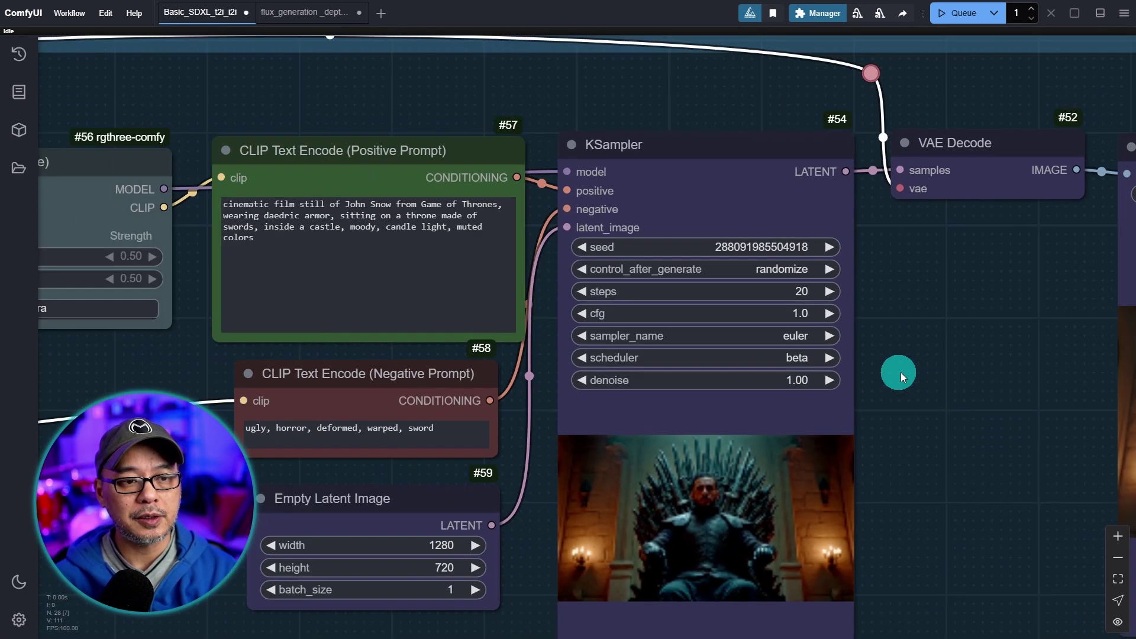
{"action": "left_click_drag", "start_coordinate": [167, 449], "coordinate": [413, 426]}
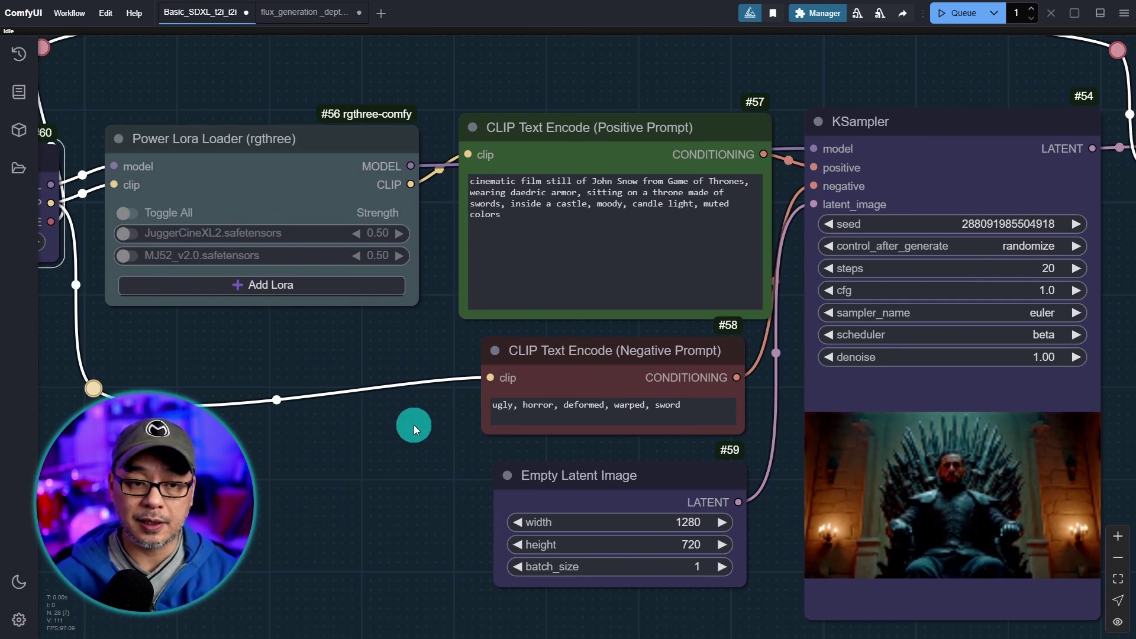
{"action": "scroll", "coordinate": [595, 397], "scroll_direction": "up", "scroll_amount": 5}
Insert a FluxGuidance node from advanced > conditioning > flux beside the reroute wire.
{"action": "left_click_drag", "start_coordinate": [498, 396], "coordinate": [583, 342]}
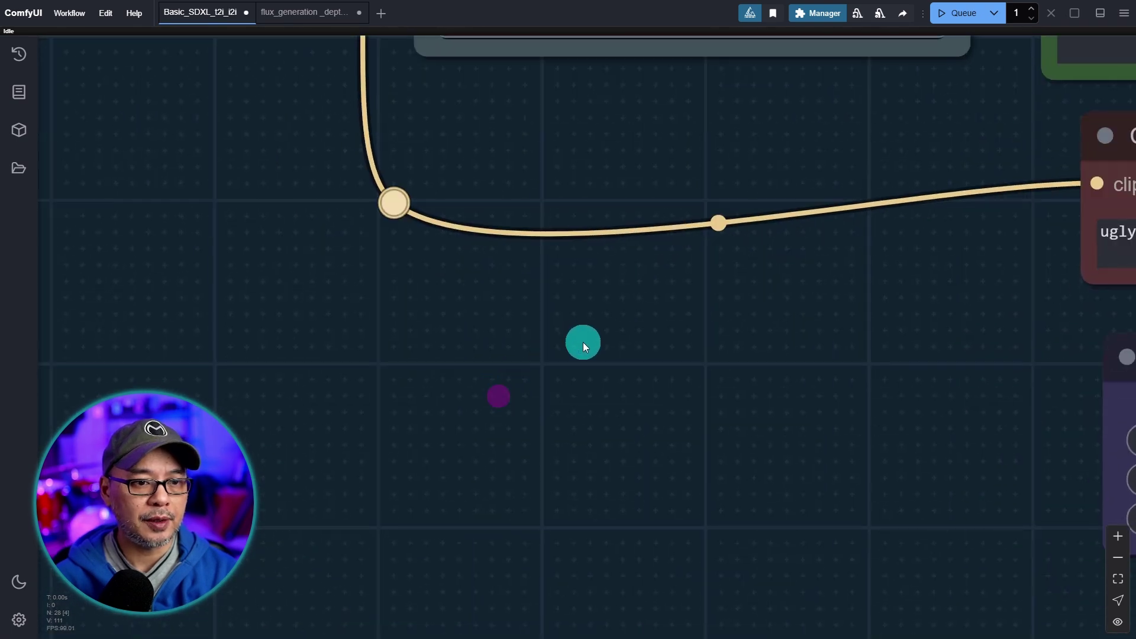
{"action": "right_click", "coordinate": [418, 155]}
{"action": "left_click", "coordinate": [432, 157]}
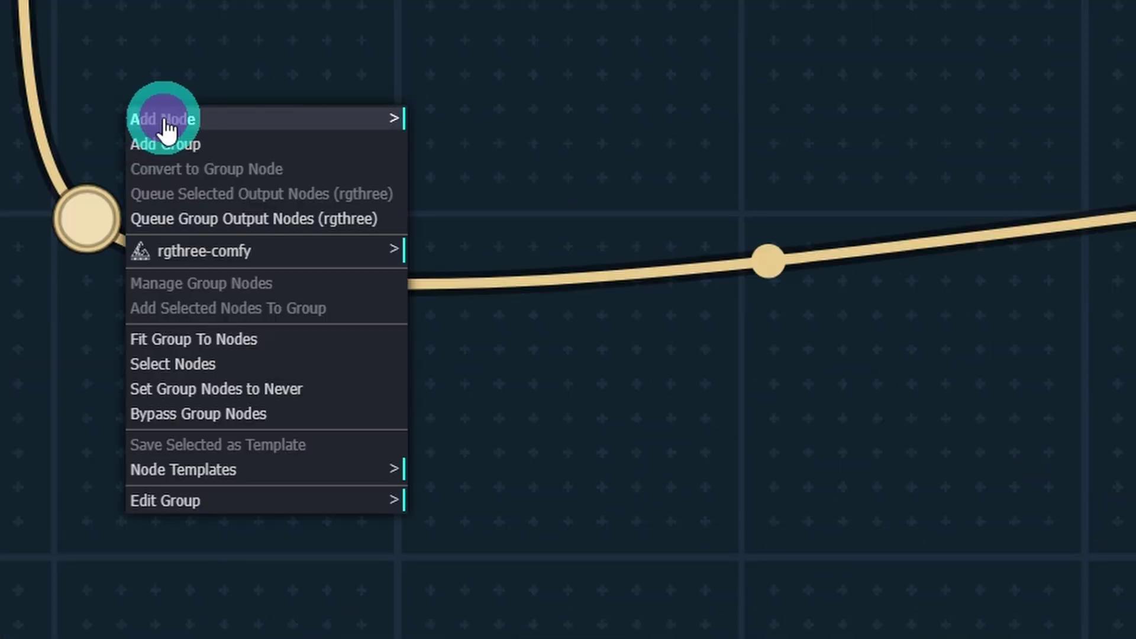
{"action": "left_click", "coordinate": [460, 296]}
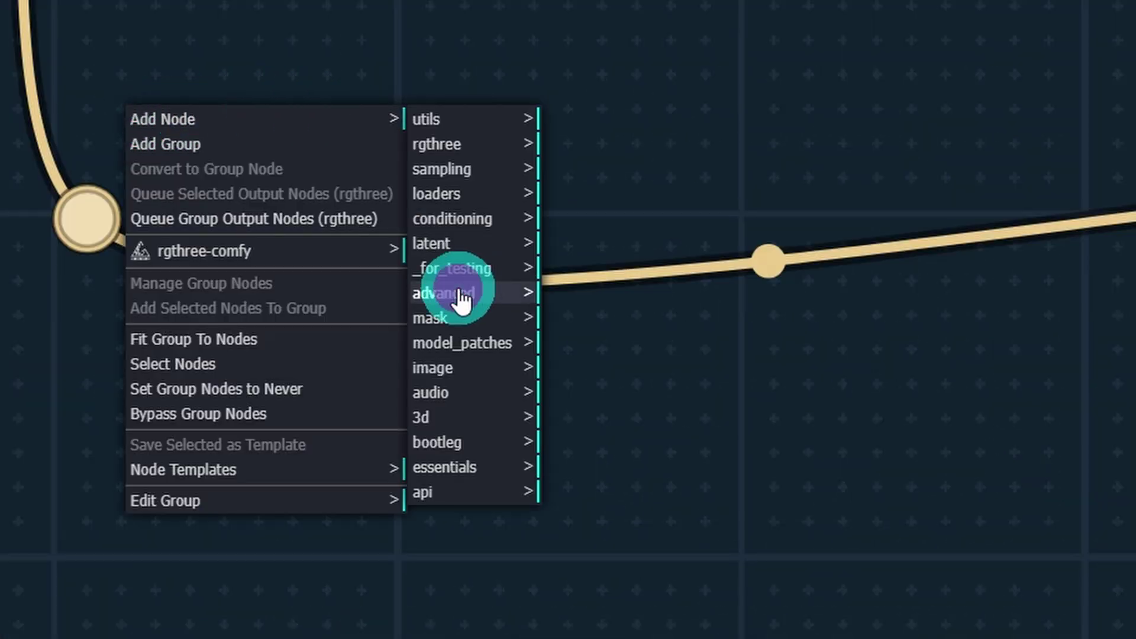
{"action": "left_click", "coordinate": [598, 151]}
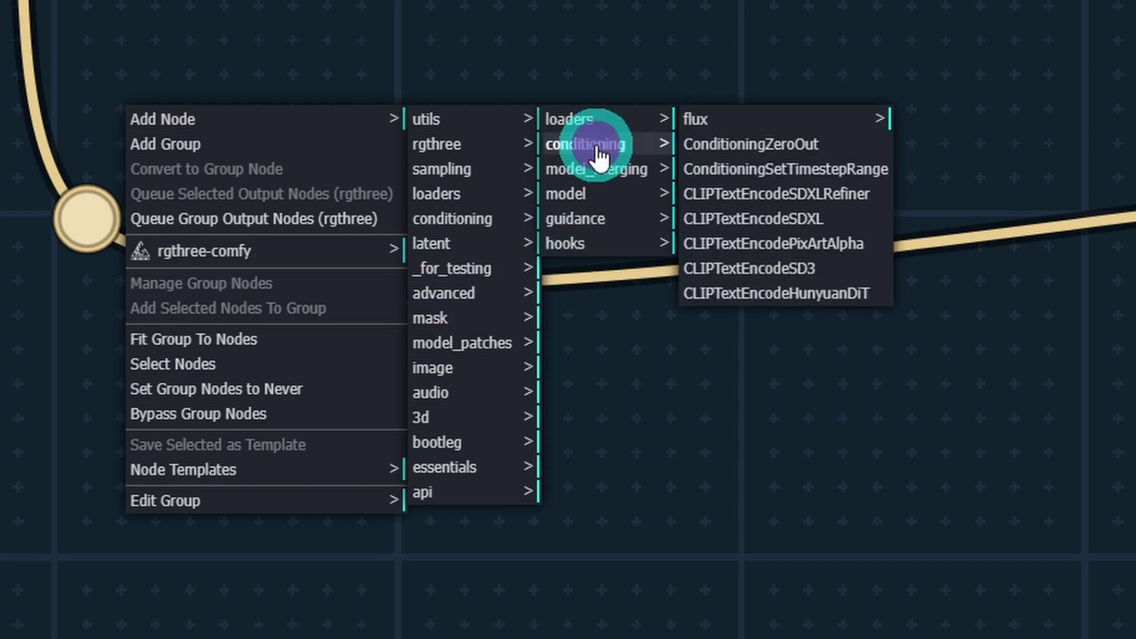
{"action": "left_click", "coordinate": [756, 129]}
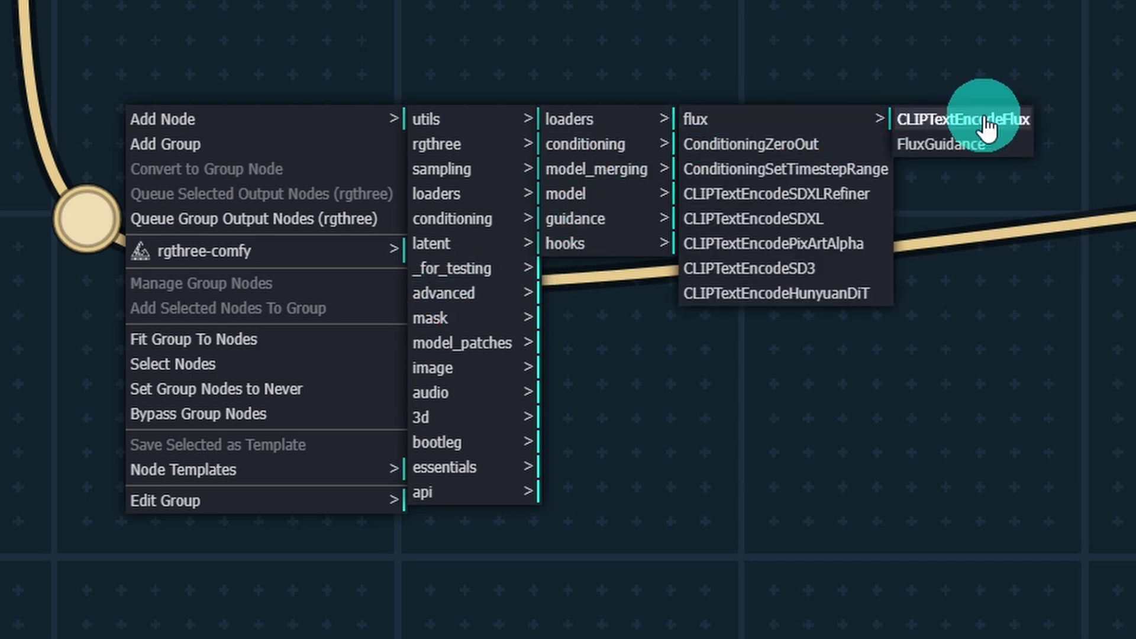
{"action": "left_click", "coordinate": [947, 155]}
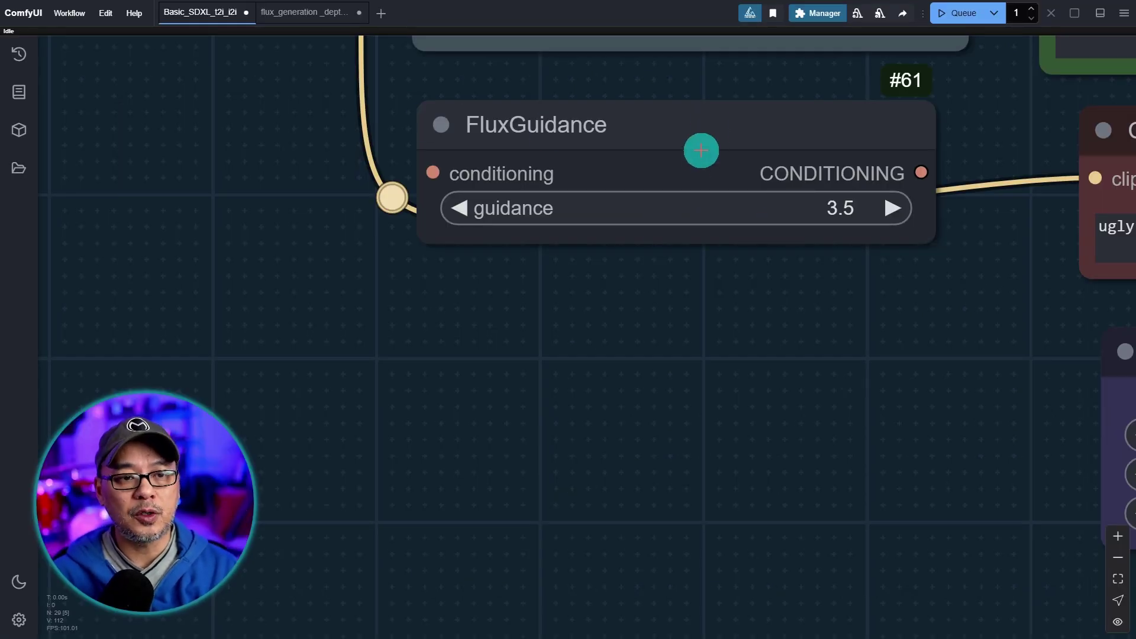
Move the Positive Prompt node further left while surveying the graph up to Save Image.
{"action": "scroll", "coordinate": [672, 229], "scroll_direction": "left", "scroll_amount": 3}
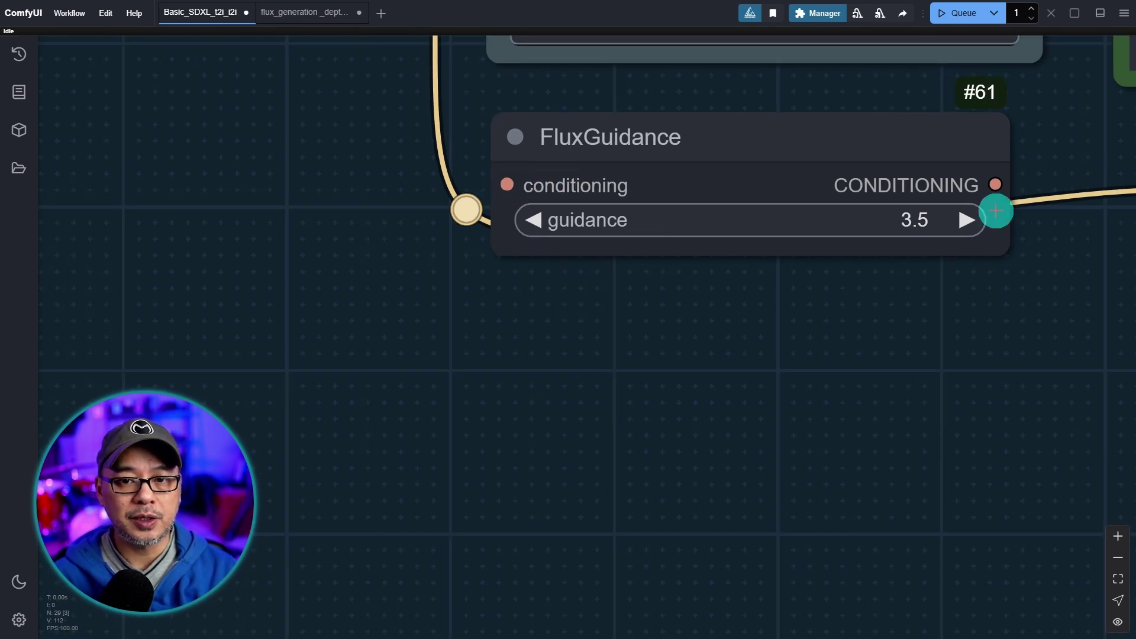
{"action": "scroll", "coordinate": [1061, 157], "scroll_direction": "down", "scroll_amount": 2}
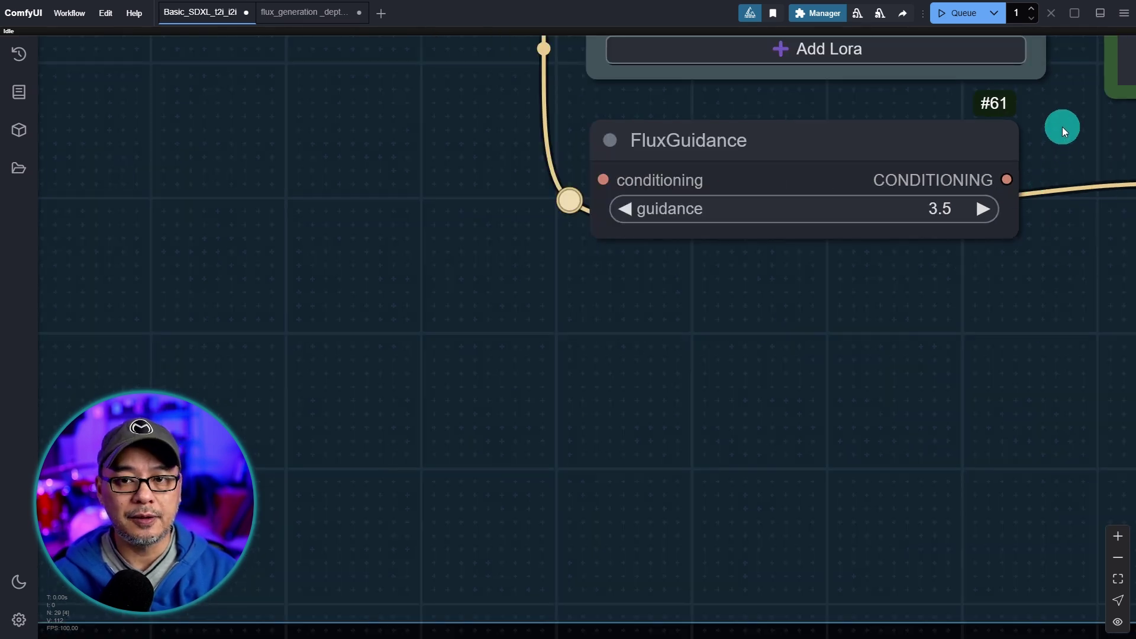
{"action": "left_click_drag", "start_coordinate": [1062, 127], "coordinate": [537, 257]}
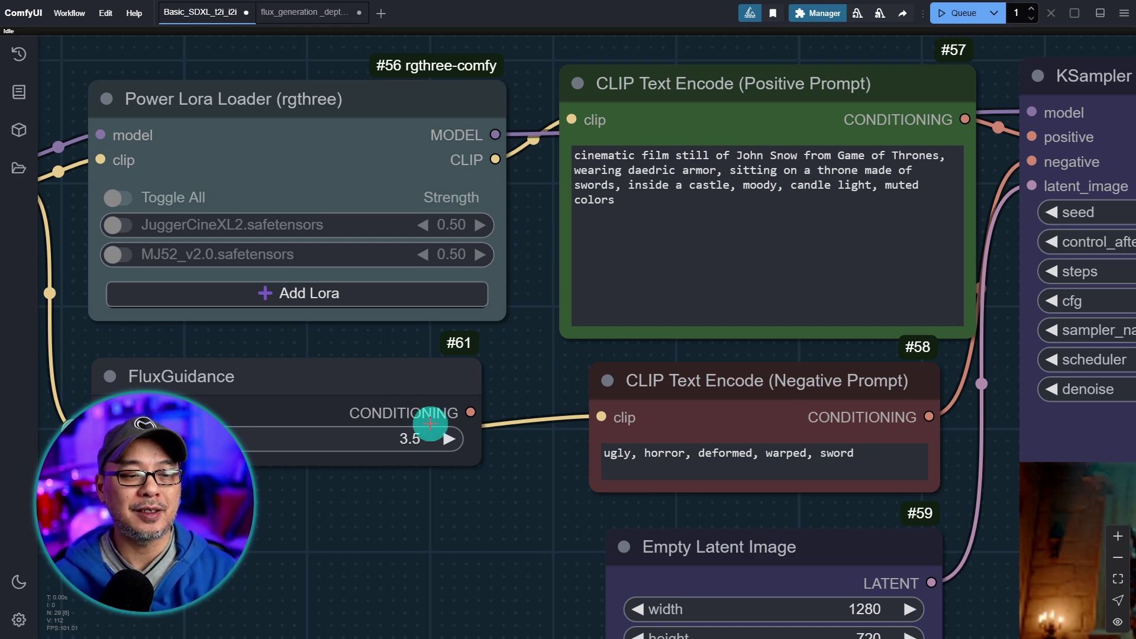
{"action": "left_click_drag", "start_coordinate": [566, 356], "coordinate": [335, 398]}
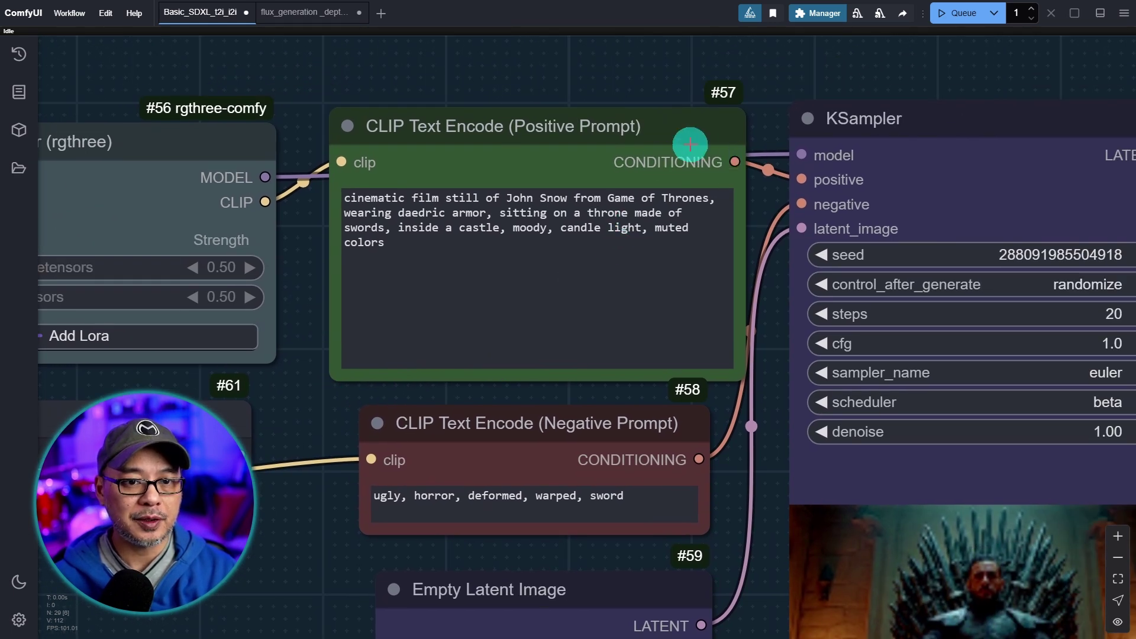
{"action": "left_click_drag", "start_coordinate": [690, 147], "coordinate": [633, 143]}
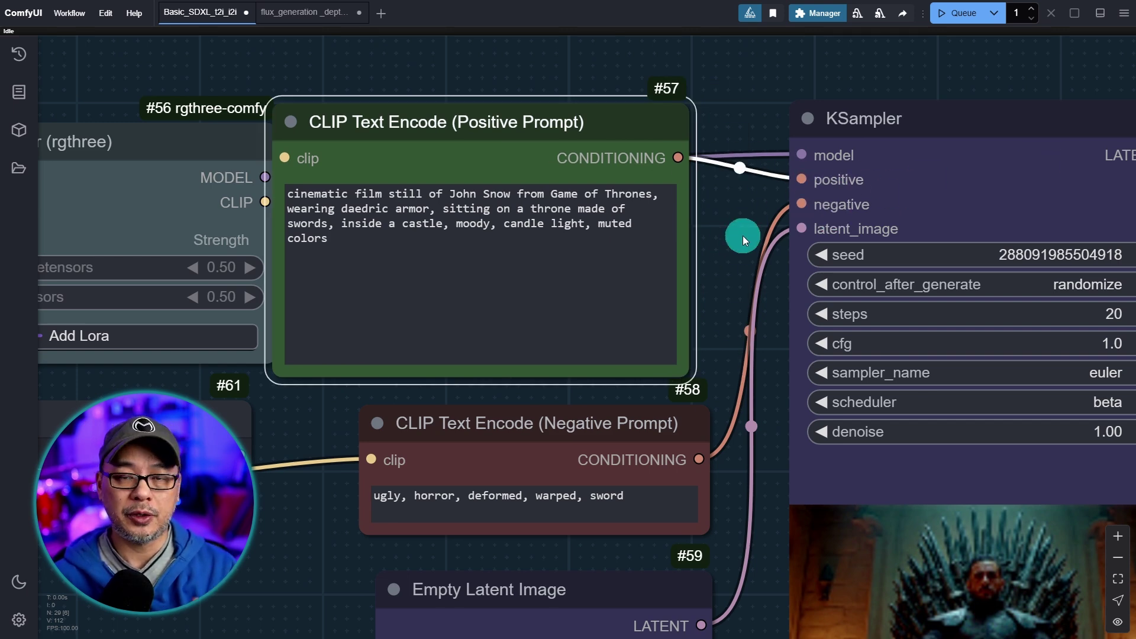
{"action": "scroll", "coordinate": [711, 297], "scroll_direction": "down", "scroll_amount": 8}
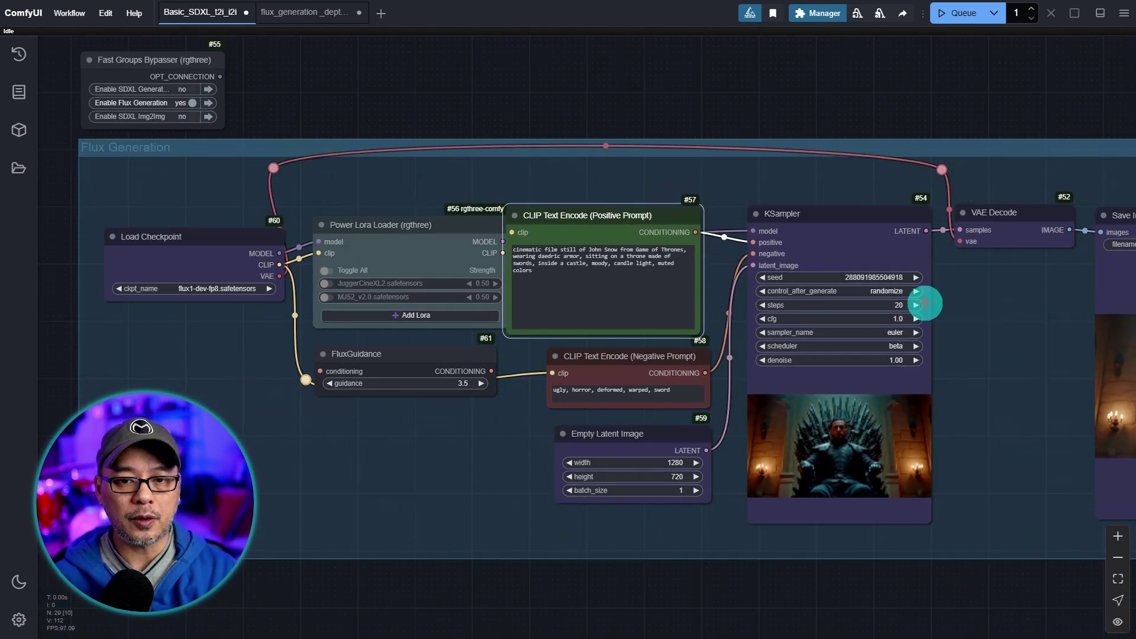
{"action": "left_click_drag", "start_coordinate": [995, 325], "coordinate": [613, 318]}
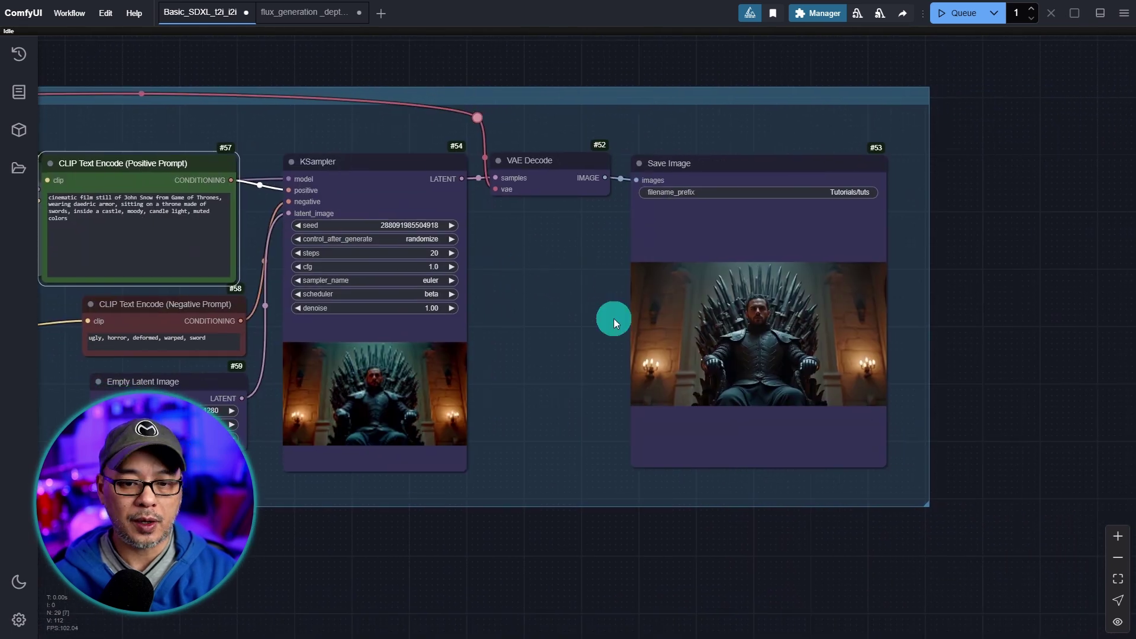
{"action": "left_click_drag", "start_coordinate": [925, 505], "coordinate": [1124, 457]}
{"action": "left_click_drag", "start_coordinate": [624, 545], "coordinate": [964, 588]}
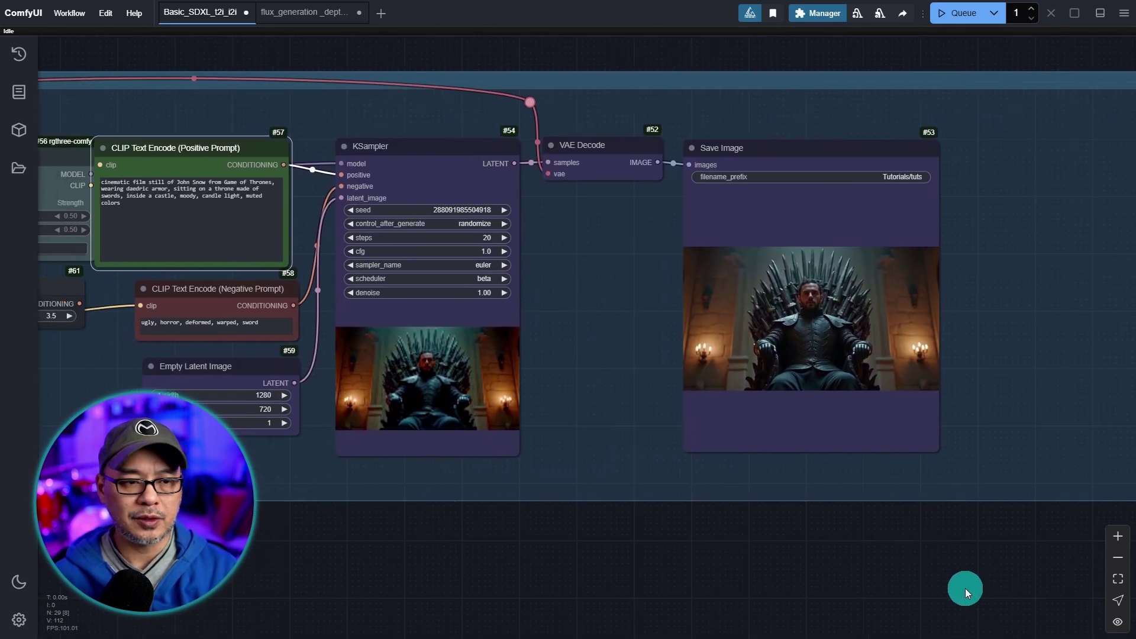
{"action": "left_click_drag", "start_coordinate": [701, 542], "coordinate": [752, 569]}
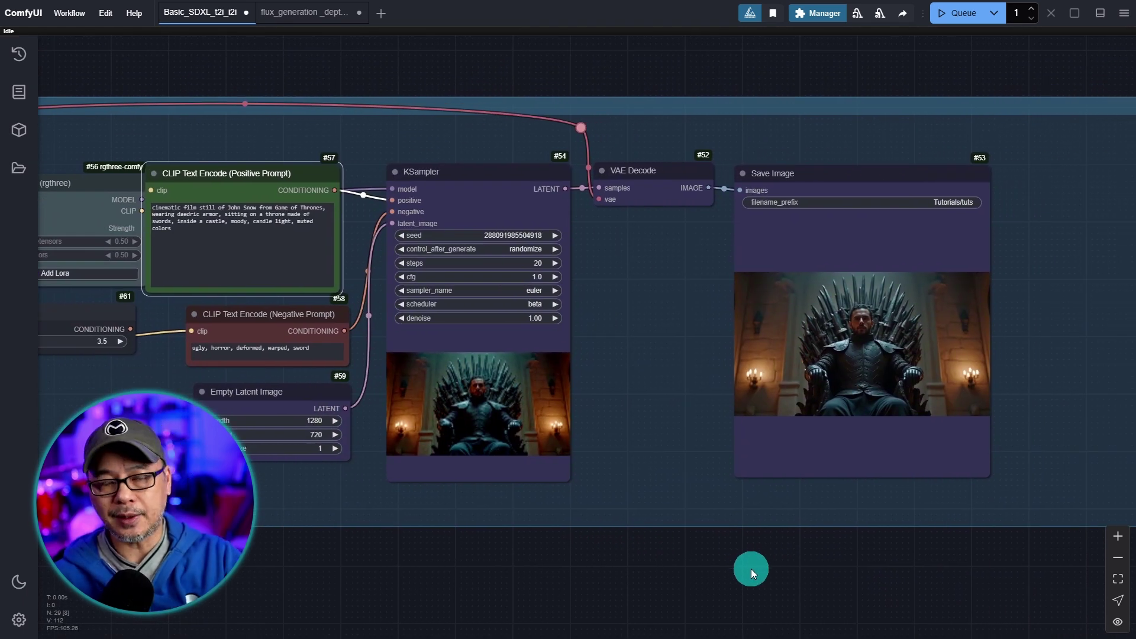
Shift KSampler, VAE Decode and Save Image together to the right.
{"action": "left_click", "coordinate": [472, 172]}
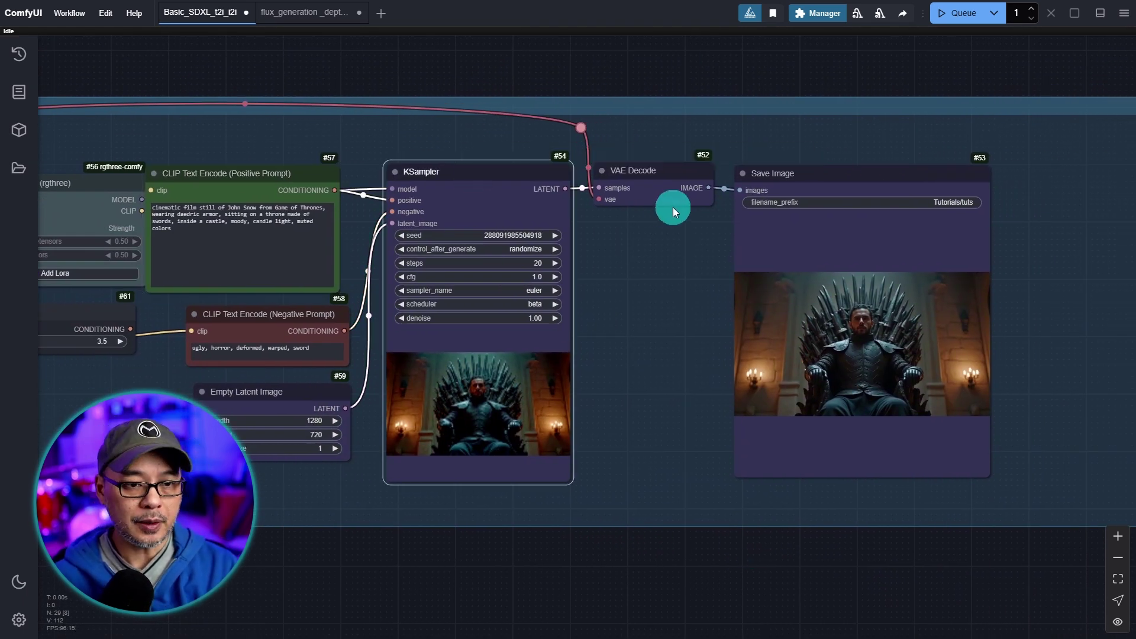
{"action": "left_click", "coordinate": [666, 170], "text": "shift"}
{"action": "left_click", "coordinate": [793, 172], "text": "shift"}
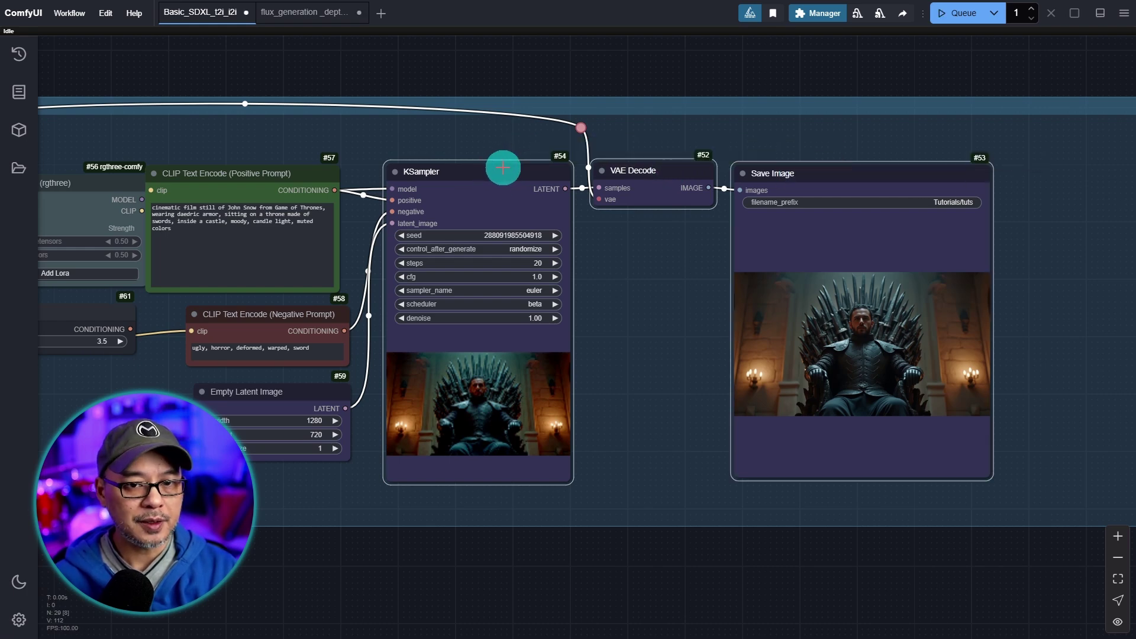
{"action": "left_click_drag", "start_coordinate": [502, 167], "coordinate": [621, 165]}
Place a narrowed FluxGuidance between the positive prompt's conditioning and KSampler's positive input.
{"action": "scroll", "coordinate": [254, 424], "scroll_direction": "up", "scroll_amount": 5}
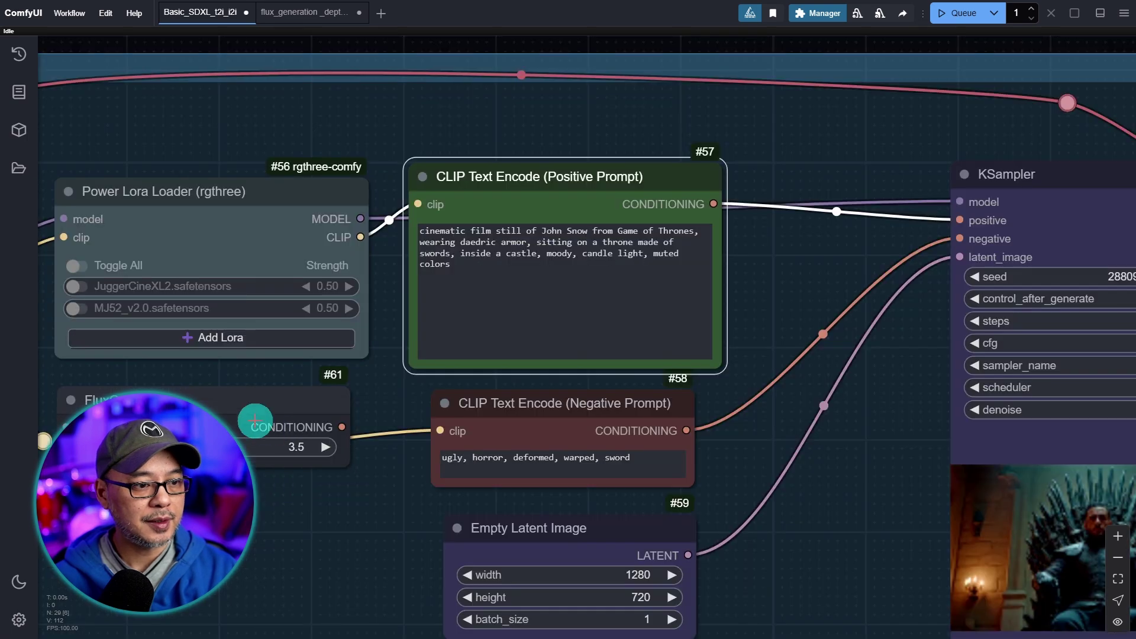
{"action": "left_click_drag", "start_coordinate": [219, 399], "coordinate": [793, 173]}
{"action": "left_click_drag", "start_coordinate": [927, 237], "coordinate": [816, 233]}
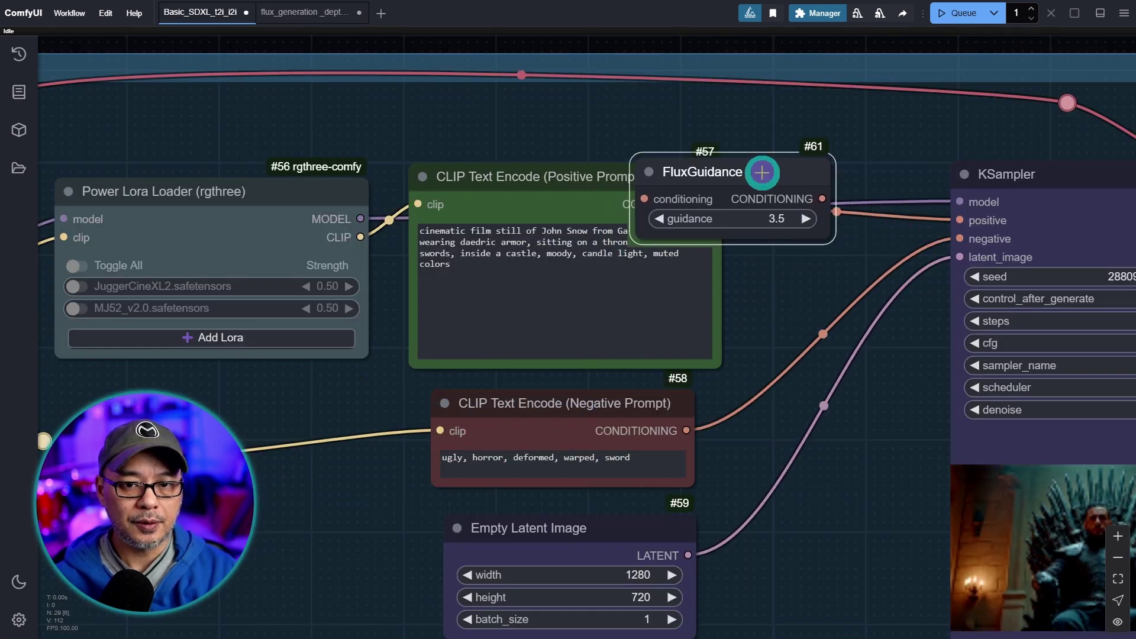
{"action": "left_click_drag", "start_coordinate": [761, 170], "coordinate": [864, 172]}
{"action": "scroll", "coordinate": [643, 198], "scroll_direction": "up", "scroll_amount": 4}
{"action": "mouse_move", "coordinate": [644, 199]}
{"action": "left_mouse_down"}
{"action": "mouse_move", "coordinate": [599, 187]}
{"action": "mouse_move", "coordinate": [663, 201]}
{"action": "left_mouse_up"}
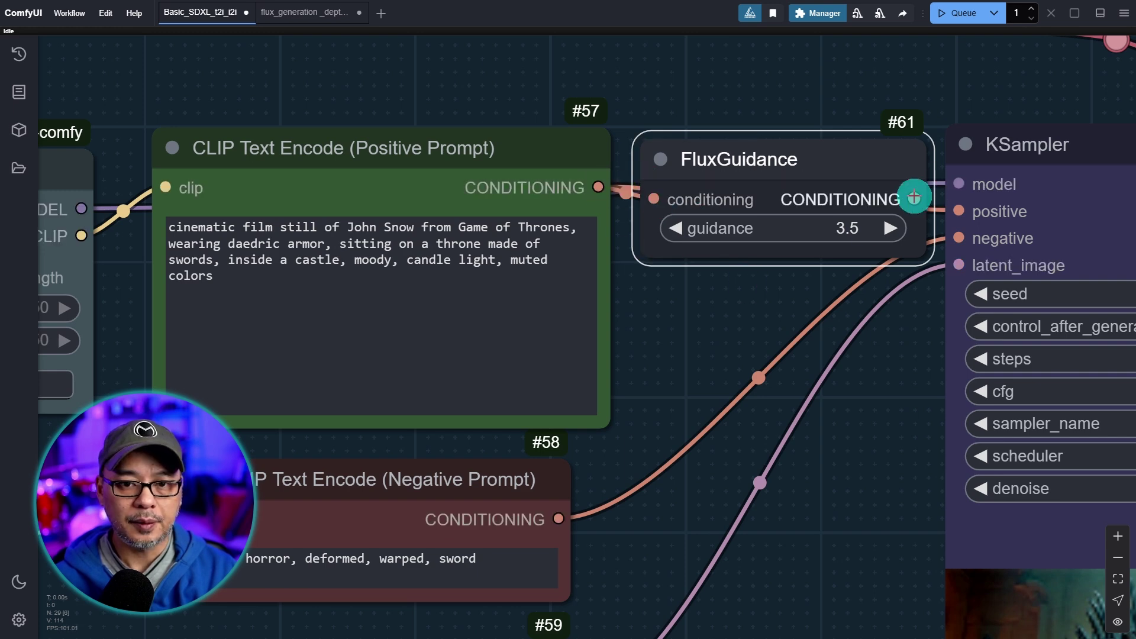
{"action": "left_click_drag", "start_coordinate": [914, 198], "coordinate": [951, 211]}
{"action": "left_click_drag", "start_coordinate": [836, 512], "coordinate": [908, 427]}
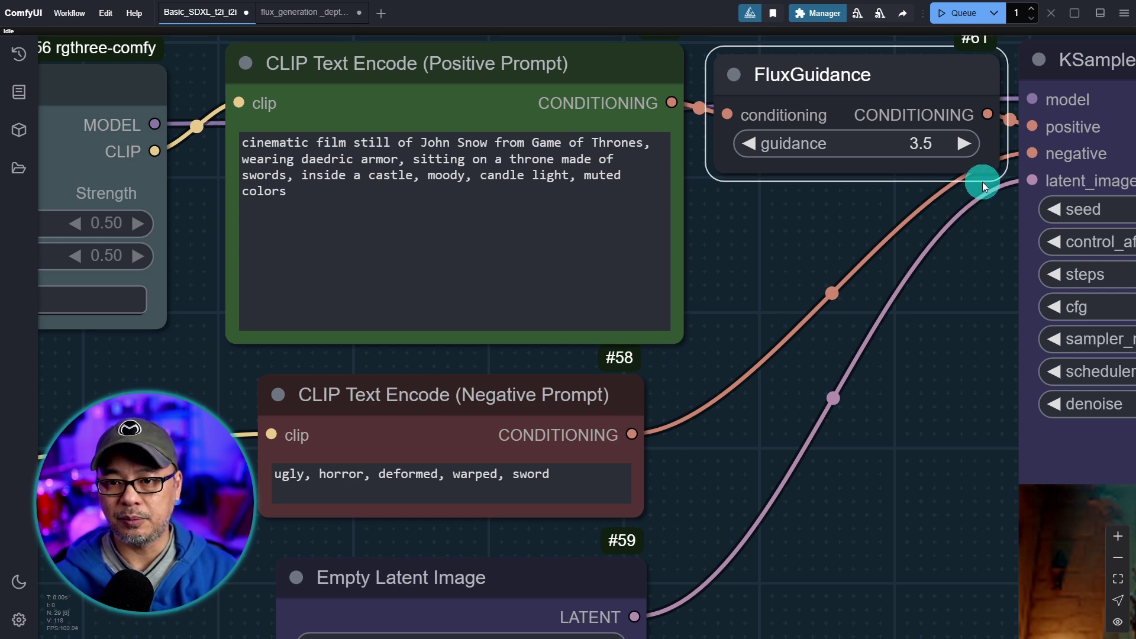
Collapse the Negative Prompt node and nudge it to the right.
{"action": "left_click_drag", "start_coordinate": [931, 343], "coordinate": [706, 420]}
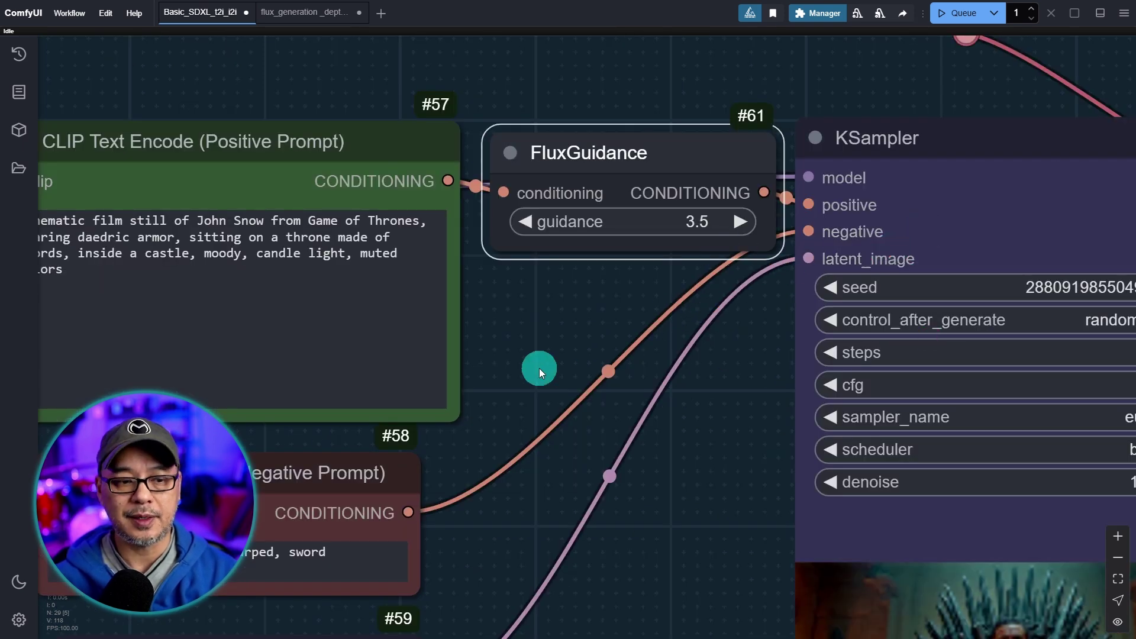
{"action": "left_click_drag", "start_coordinate": [538, 370], "coordinate": [790, 221]}
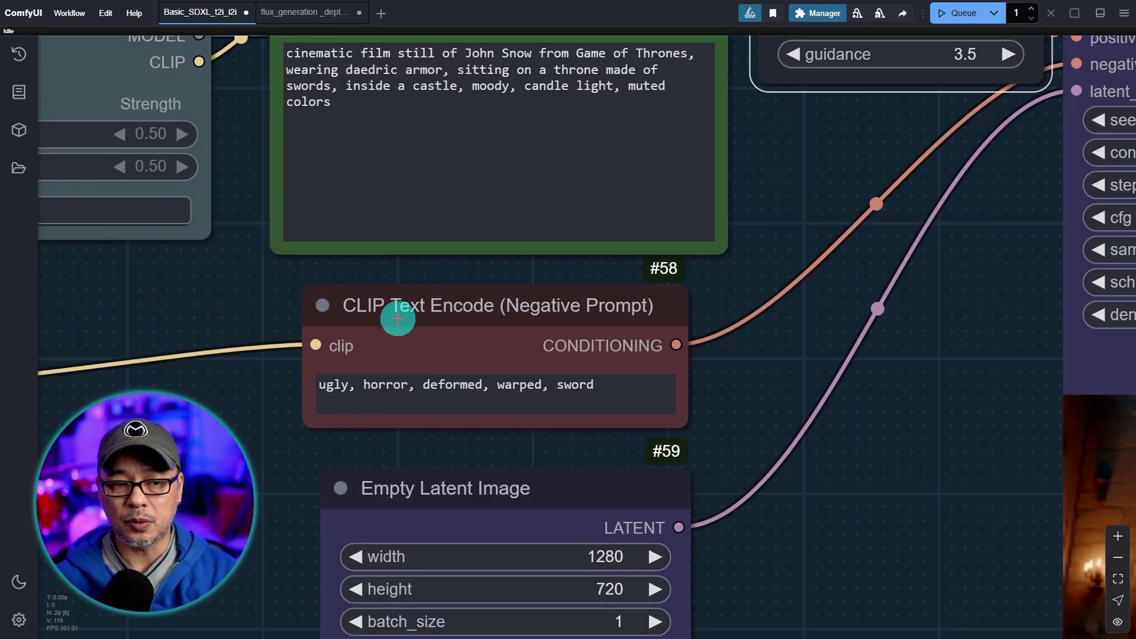
{"action": "scroll", "coordinate": [290, 317], "scroll_direction": "up", "scroll_amount": 6}
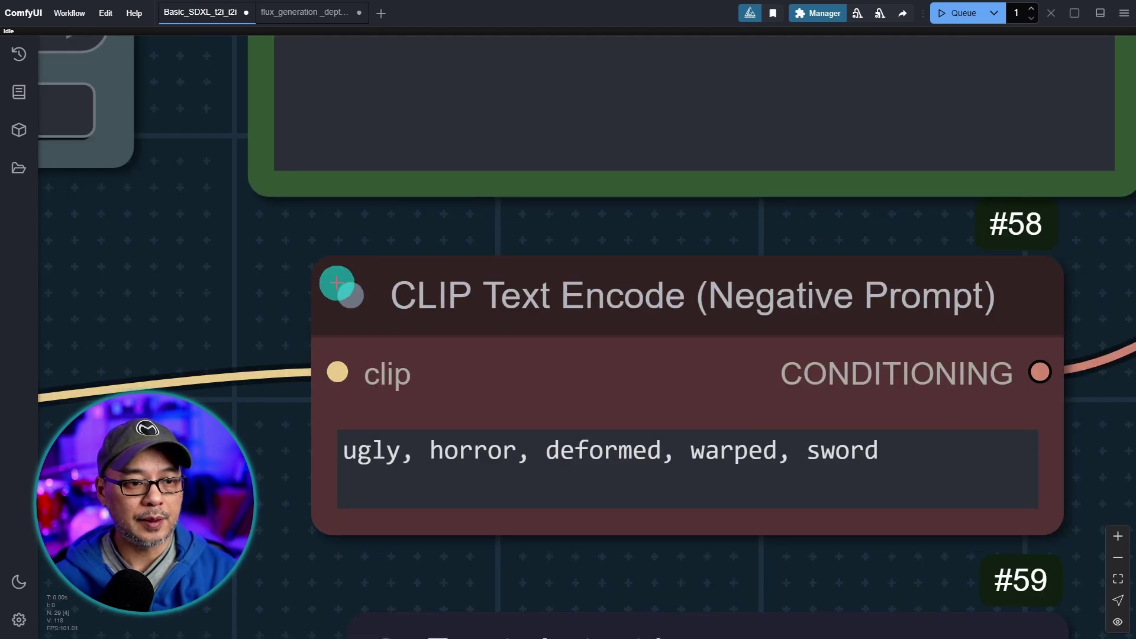
{"action": "left_click", "coordinate": [348, 296]}
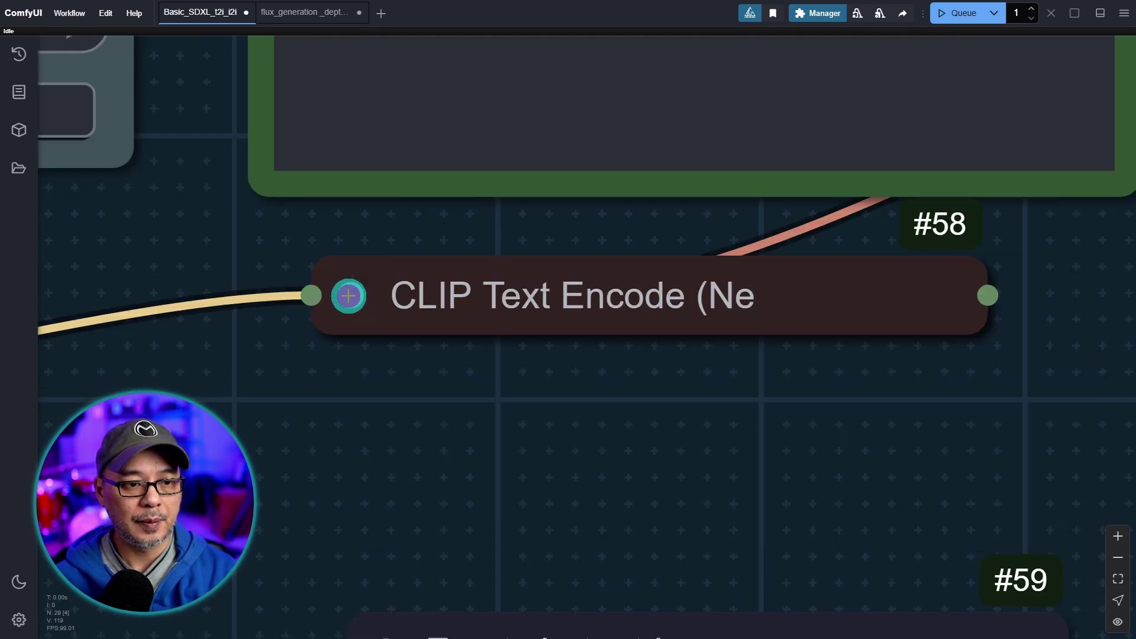
{"action": "scroll", "coordinate": [772, 418], "scroll_direction": "down", "scroll_amount": 5}
{"action": "left_click_drag", "start_coordinate": [774, 421], "coordinate": [510, 451]}
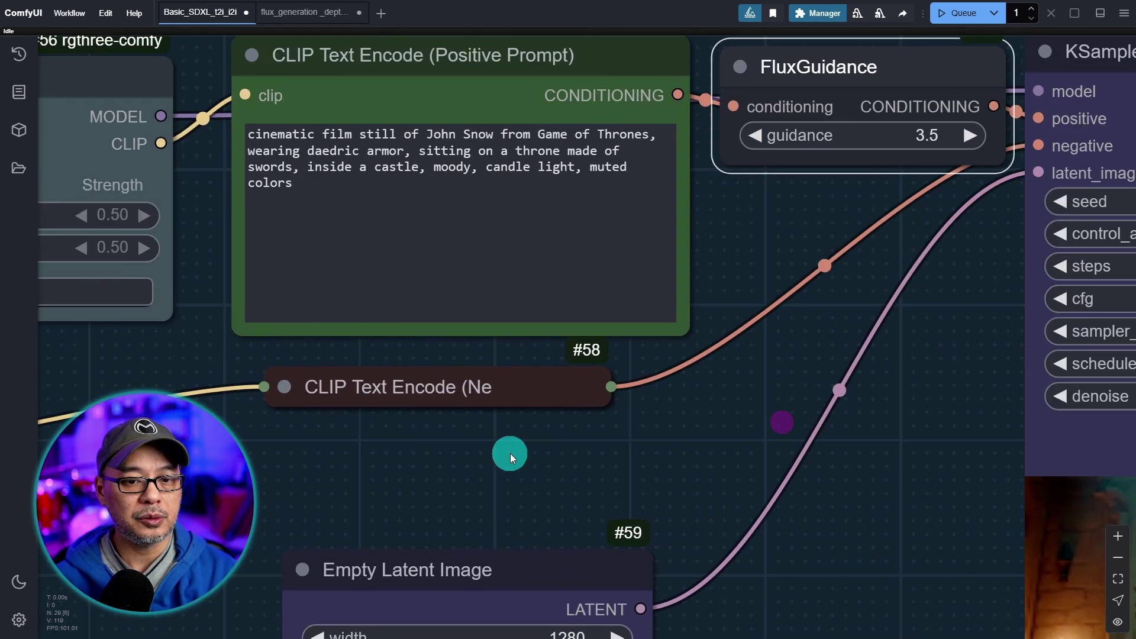
{"action": "left_click_drag", "start_coordinate": [493, 391], "coordinate": [564, 388]}
{"action": "scroll", "coordinate": [698, 248], "scroll_direction": "up", "scroll_amount": 3}
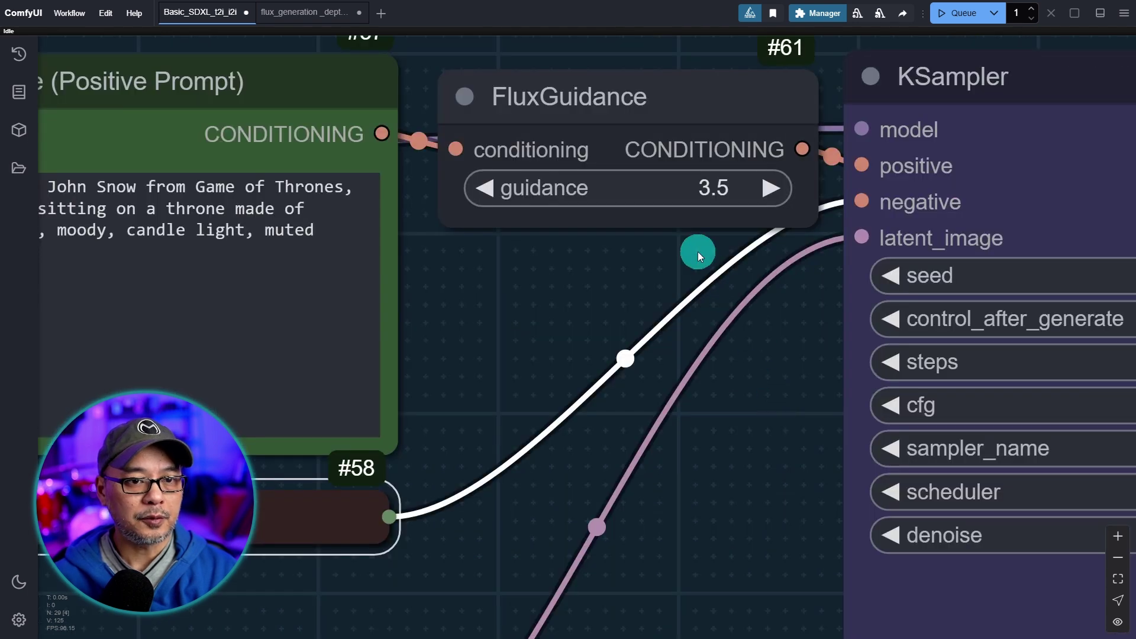
Colour the FluxGuidance node blue and confirm its guidance stays at 3.5.
{"action": "right_click", "coordinate": [604, 140]}
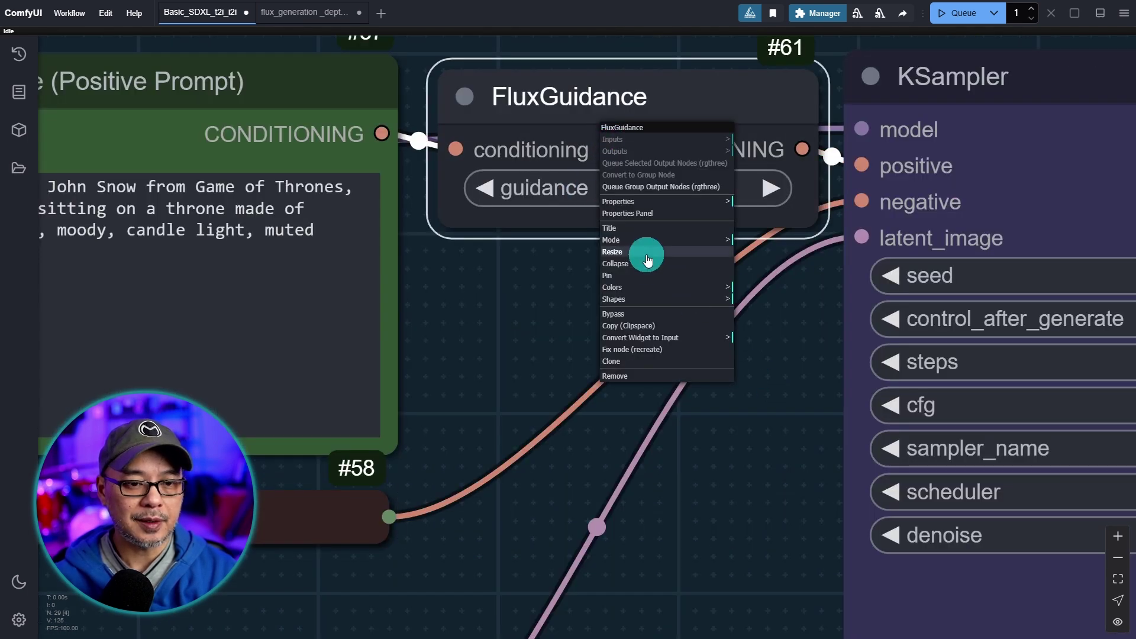
{"action": "left_click", "coordinate": [647, 287]}
{"action": "left_click", "coordinate": [784, 329]}
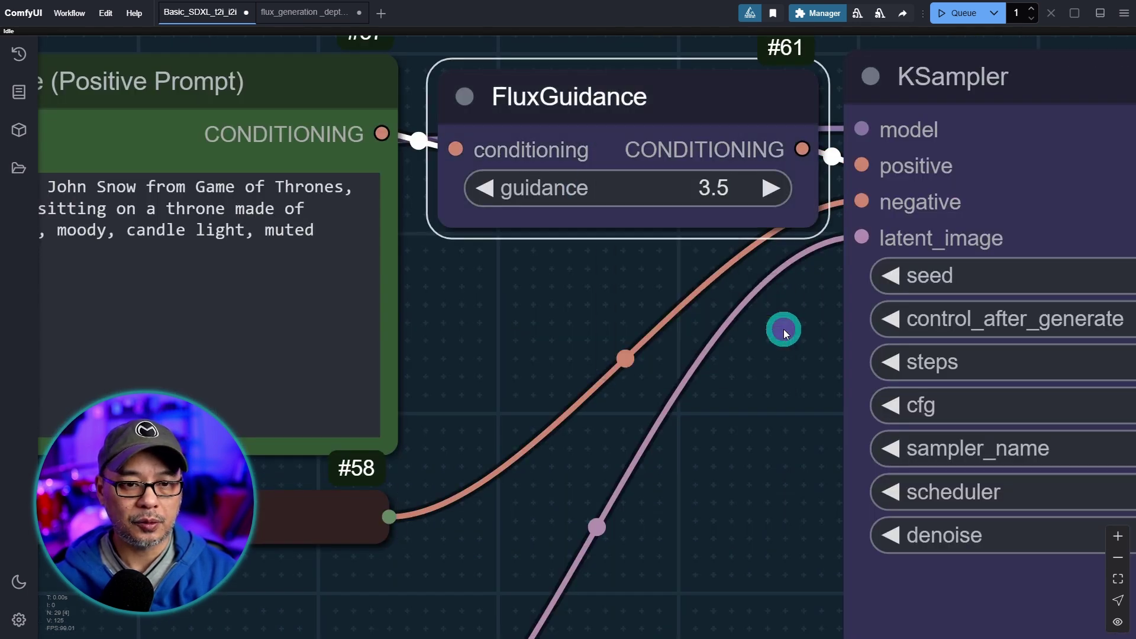
{"action": "left_click_drag", "start_coordinate": [738, 339], "coordinate": [673, 373]}
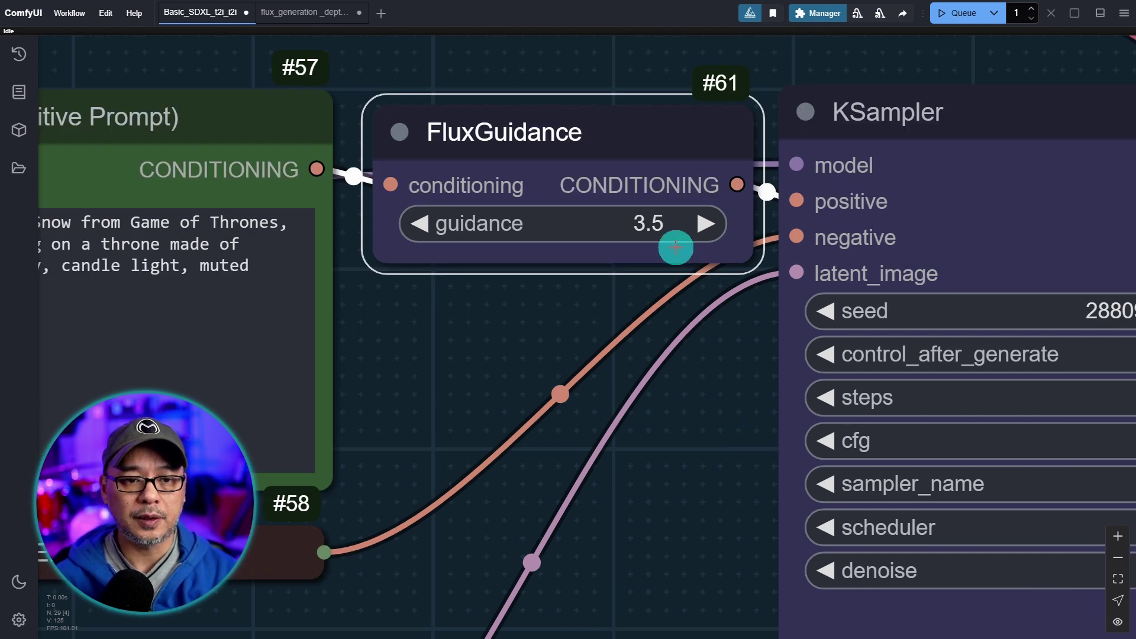
{"action": "left_click", "coordinate": [642, 223]}
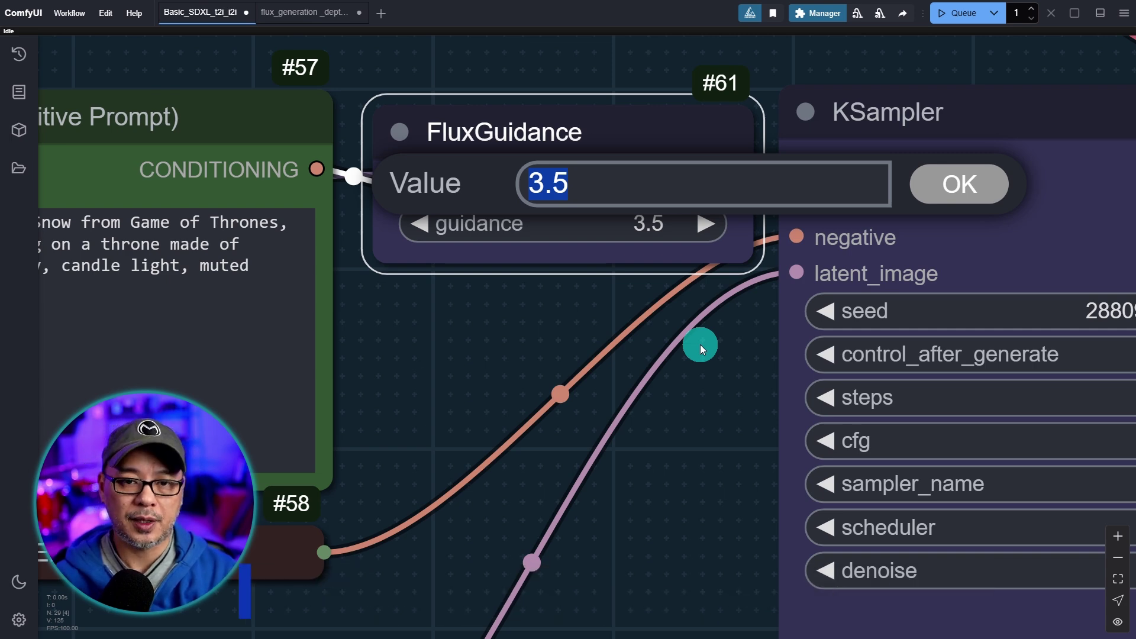
{"action": "left_click", "coordinate": [954, 190]}
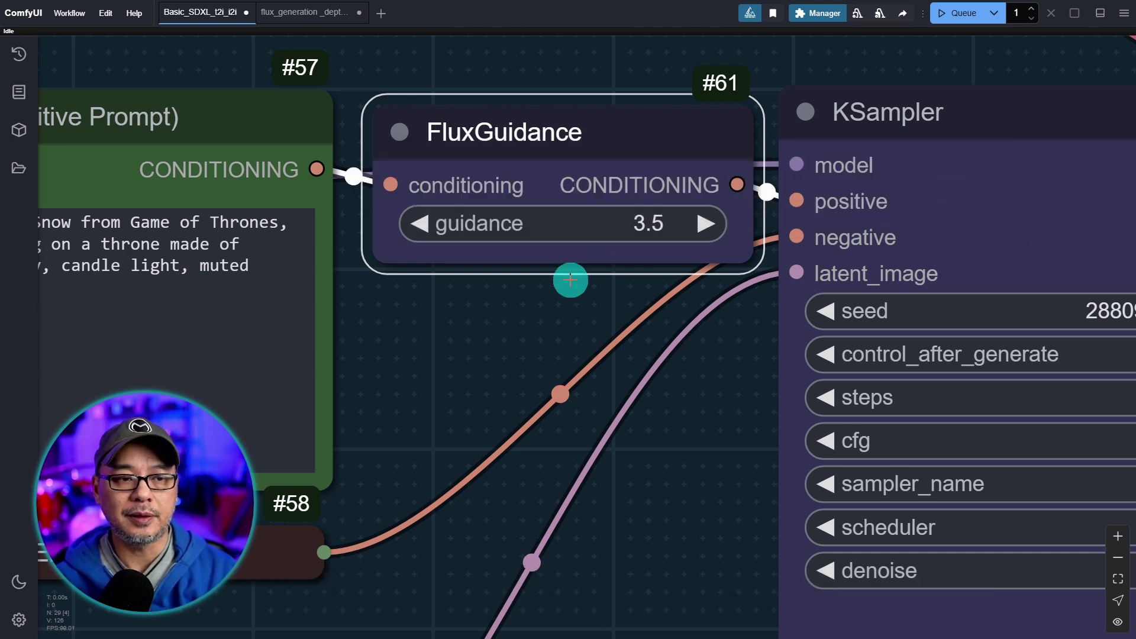
{"action": "scroll", "coordinate": [751, 302], "scroll_direction": "down", "scroll_amount": 3}
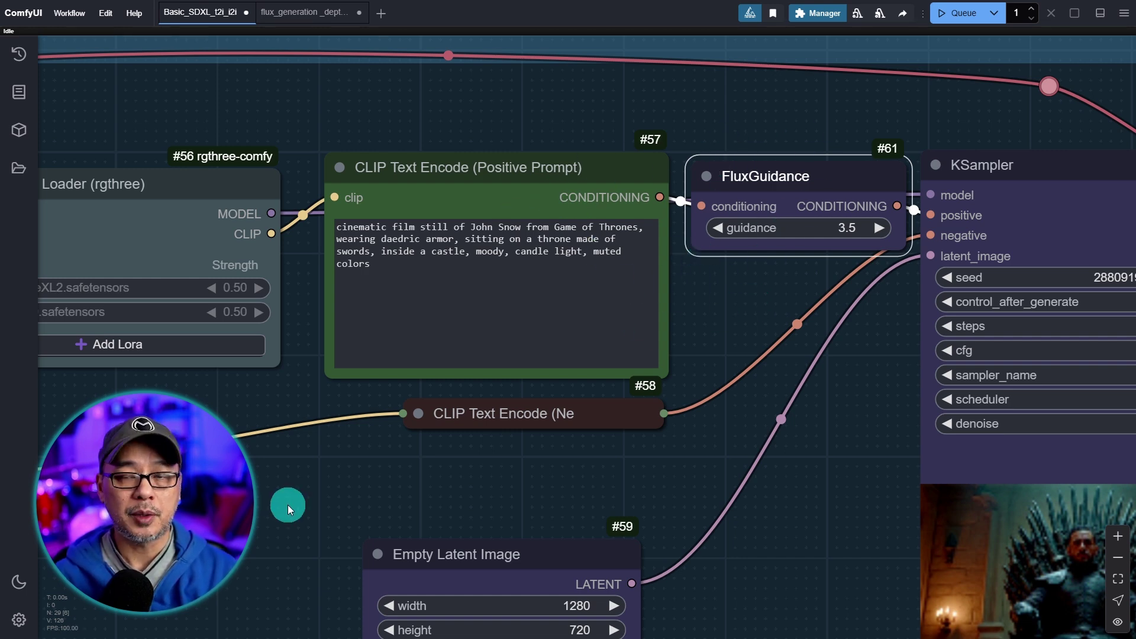
{"action": "left_click_drag", "start_coordinate": [288, 510], "coordinate": [443, 449]}
{"action": "scroll", "coordinate": [361, 374], "scroll_direction": "up", "scroll_amount": 4}
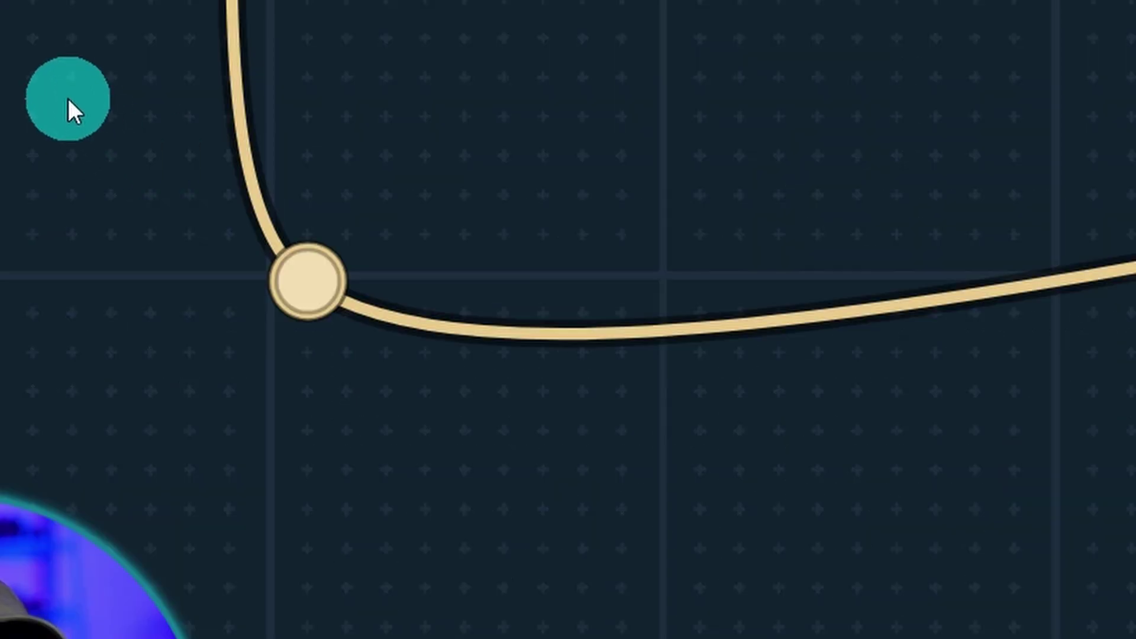
Add a CLIPTextEncodeFlux node from advanced > conditioning > flux below the Power Lora Loader.
{"action": "right_click", "coordinate": [195, 226]}
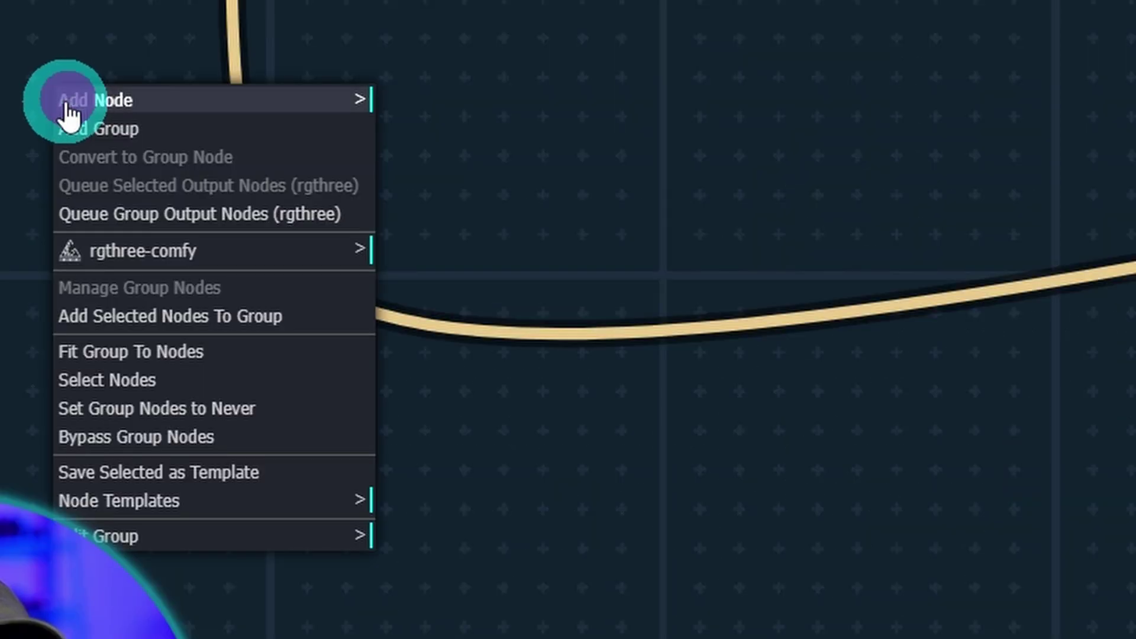
{"action": "left_click", "coordinate": [68, 112]}
{"action": "left_click", "coordinate": [473, 309]}
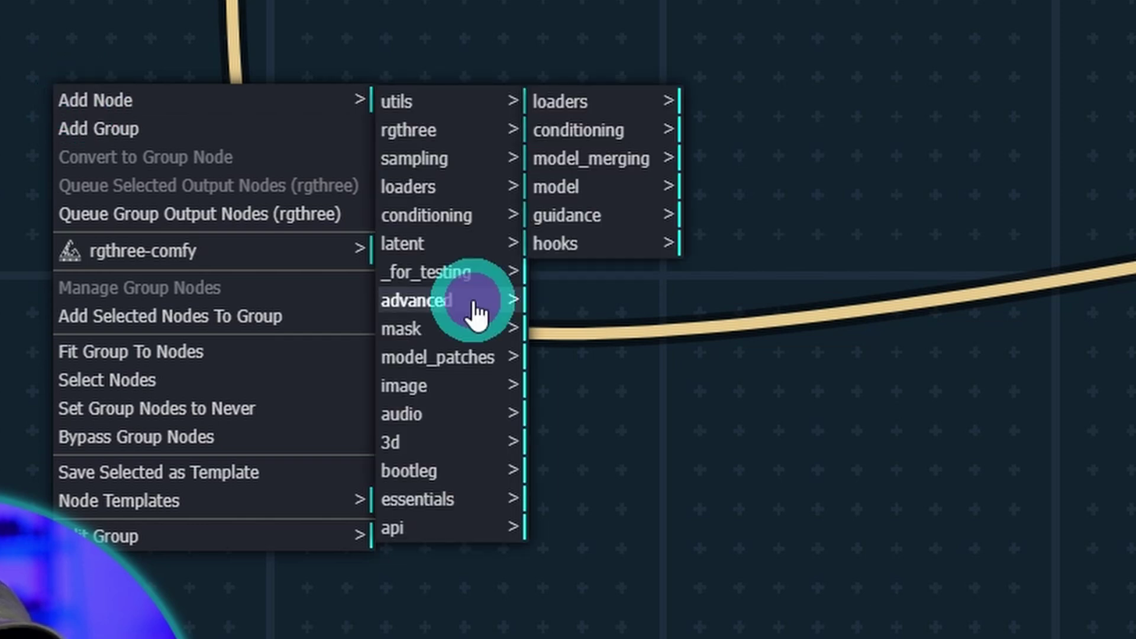
{"action": "left_click", "coordinate": [584, 132]}
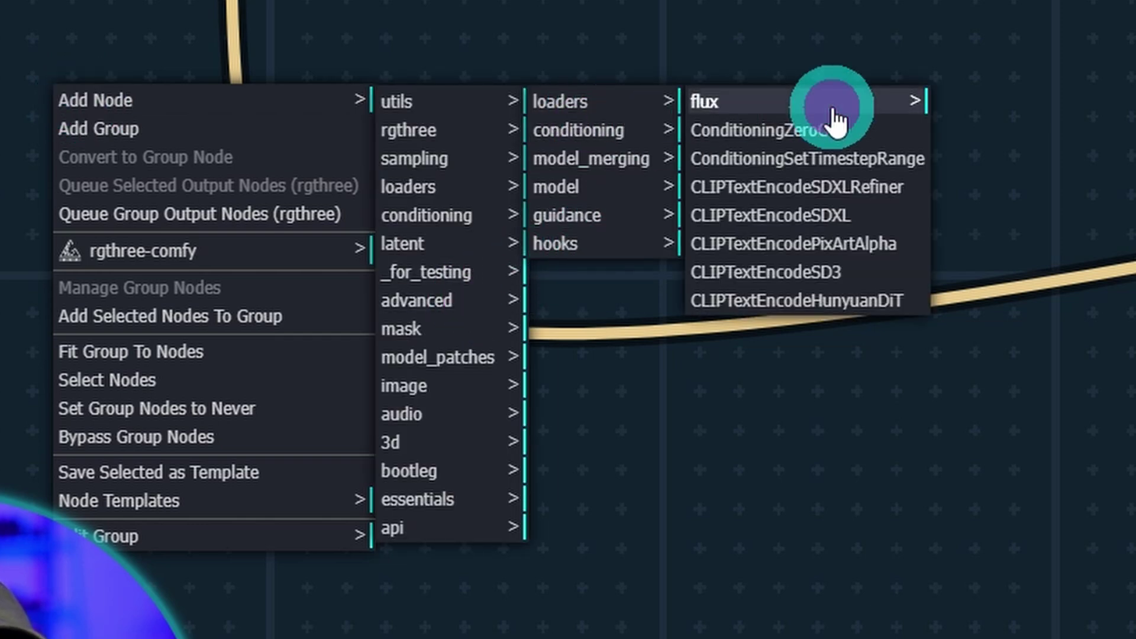
{"action": "left_click", "coordinate": [833, 110]}
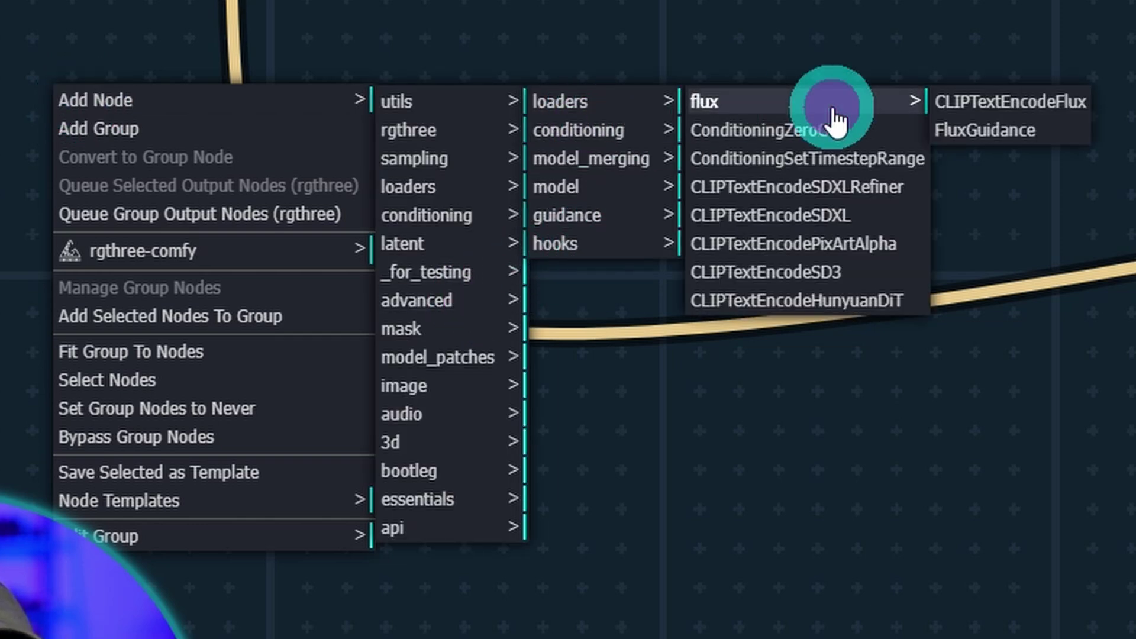
{"action": "left_click", "coordinate": [1002, 102]}
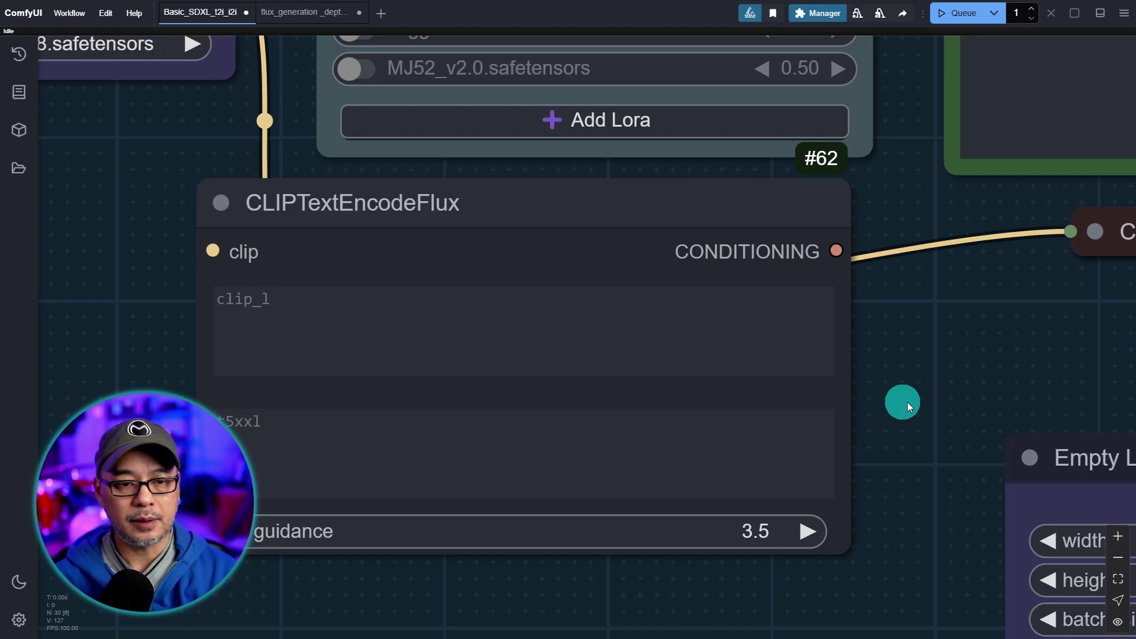
{"action": "left_click_drag", "start_coordinate": [497, 602], "coordinate": [641, 550]}
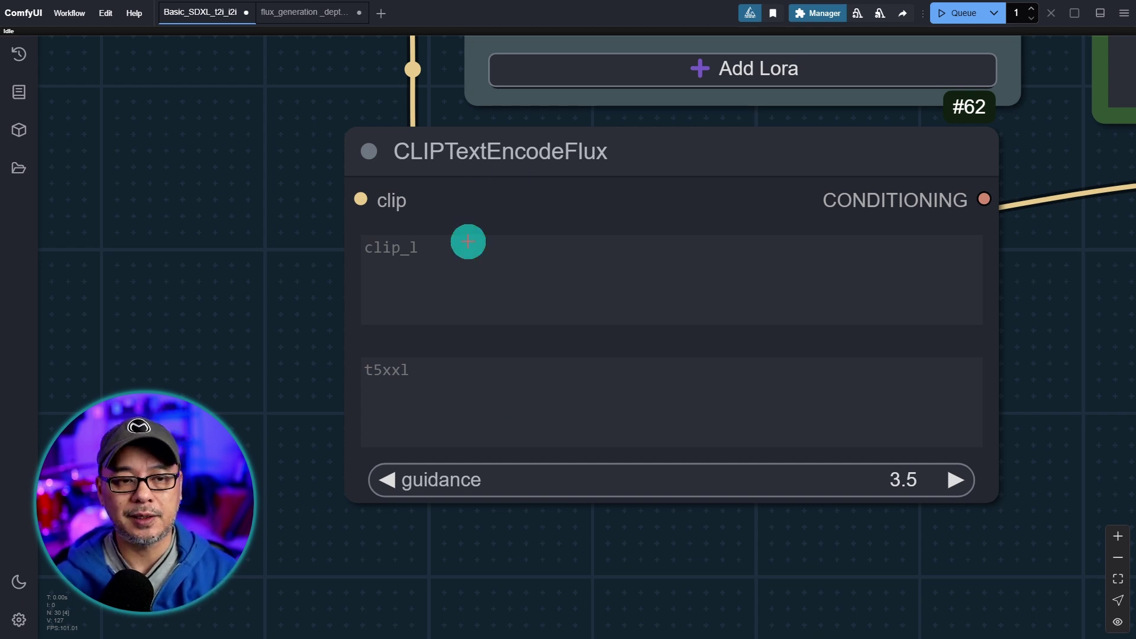
Inspect the new node's empty t5xxl field and the surrounding prompt and latent nodes.
{"action": "left_click", "coordinate": [449, 394]}
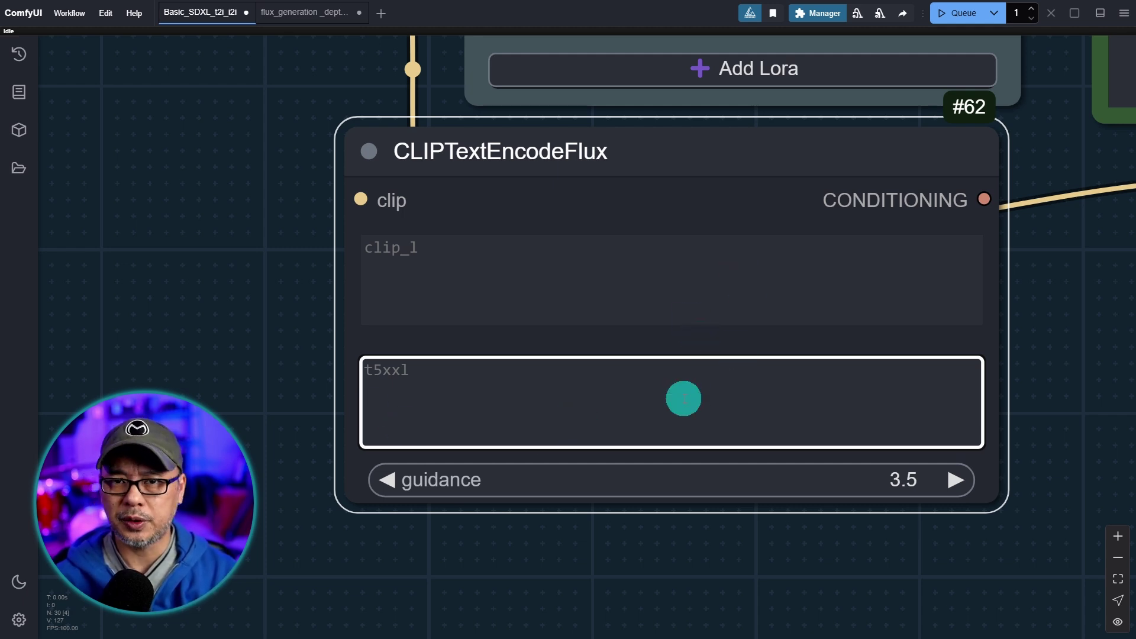
{"action": "left_click", "coordinate": [1083, 270]}
{"action": "left_click_drag", "start_coordinate": [779, 556], "coordinate": [755, 505]}
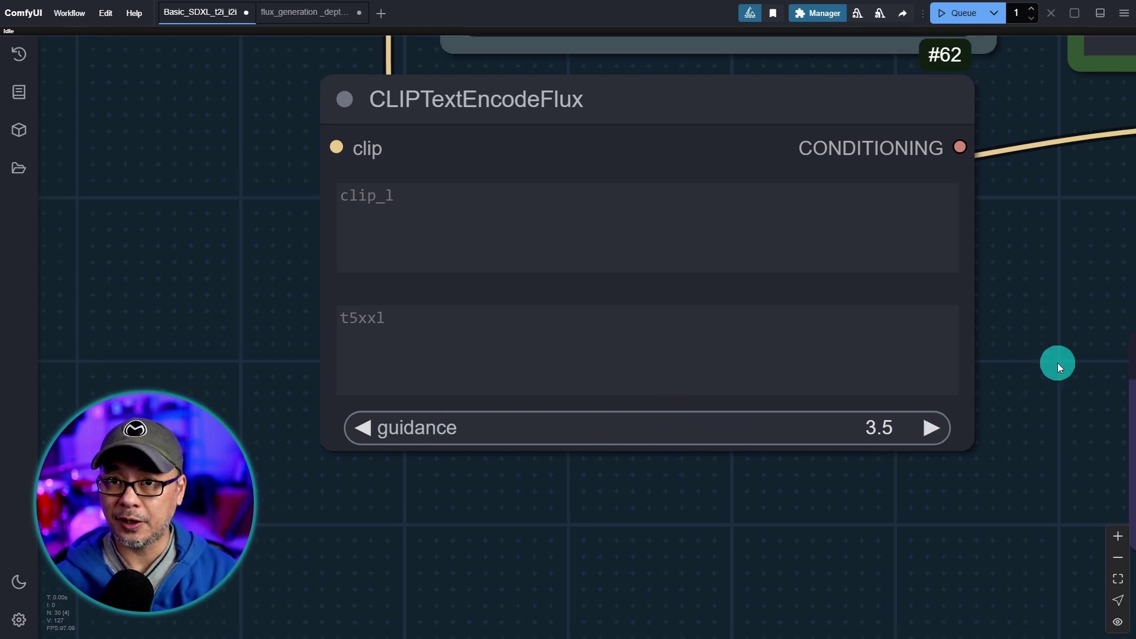
{"action": "scroll", "coordinate": [1053, 358], "scroll_direction": "down", "scroll_amount": 5}
{"action": "left_click_drag", "start_coordinate": [1052, 357], "coordinate": [732, 225]}
Delete the Positive Prompt and FluxGuidance nodes and centre CLIPTextEncodeFlux, lowering the negative prompt.
{"action": "left_click", "coordinate": [692, 110]}
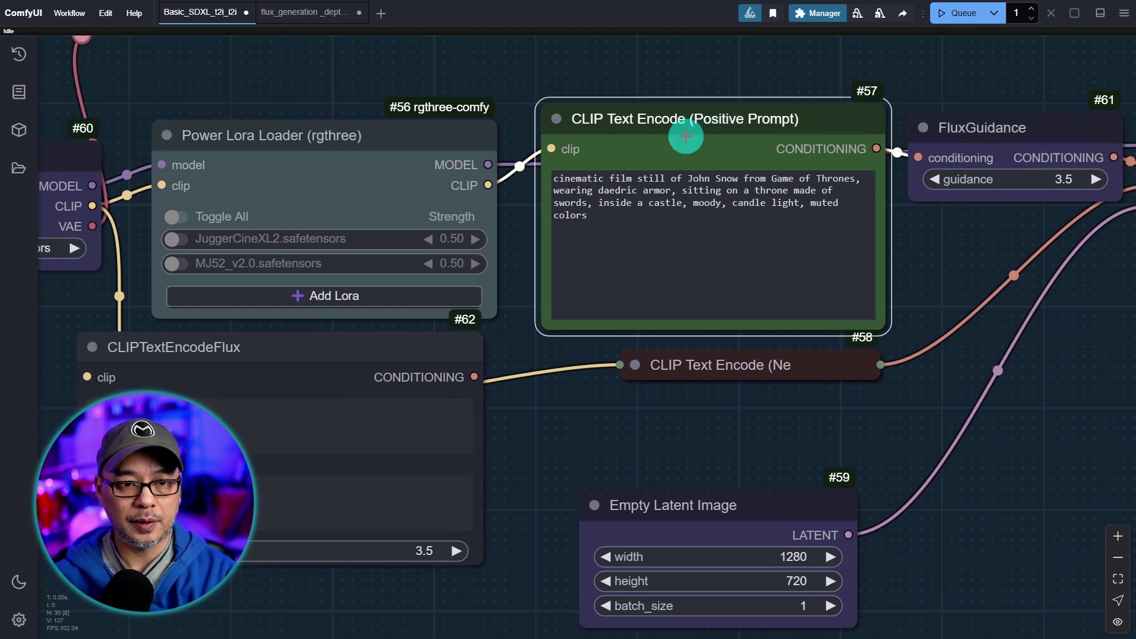
{"action": "key", "text": "Delete"}
{"action": "left_click", "coordinate": [982, 128]}
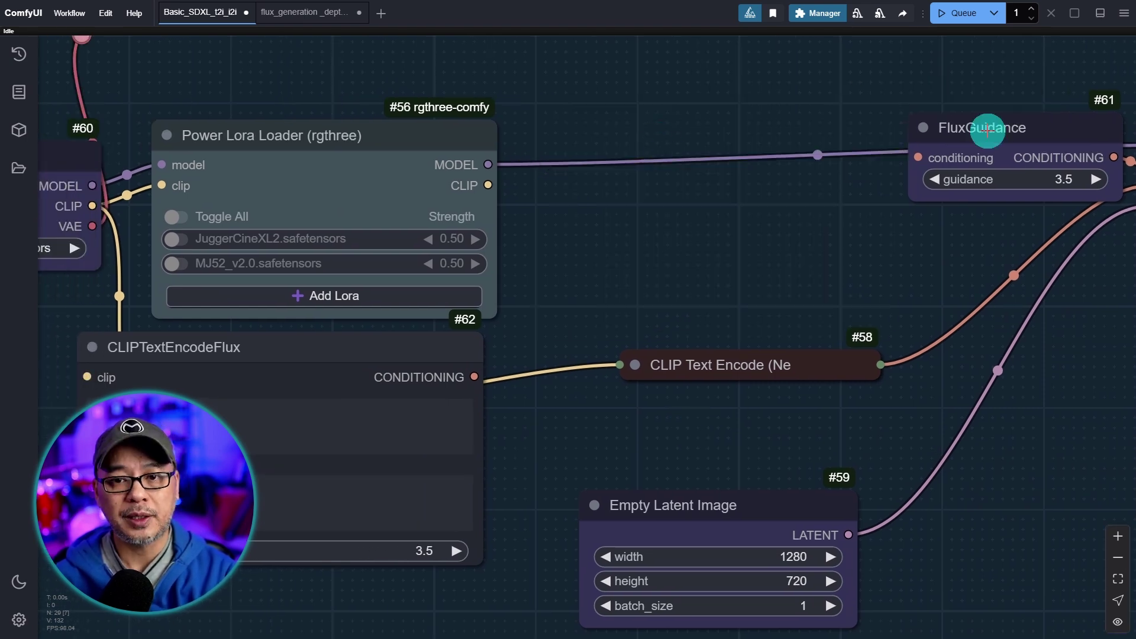
{"action": "left_click_drag", "start_coordinate": [853, 239], "coordinate": [661, 271]}
{"action": "key", "text": "Delete"}
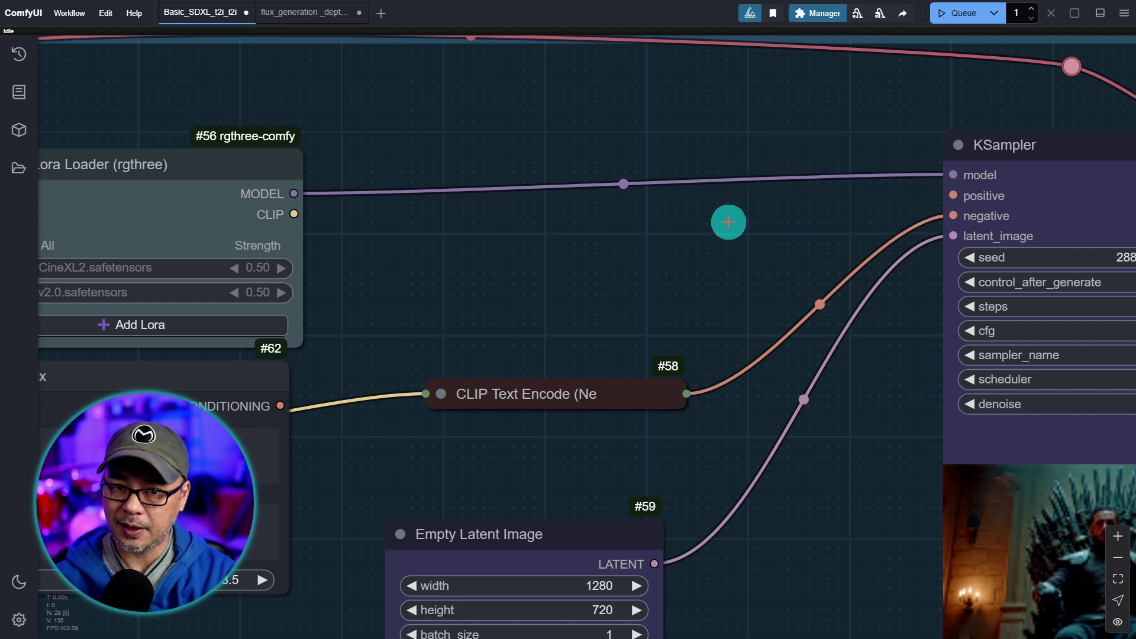
{"action": "left_click_drag", "start_coordinate": [207, 372], "coordinate": [687, 158]}
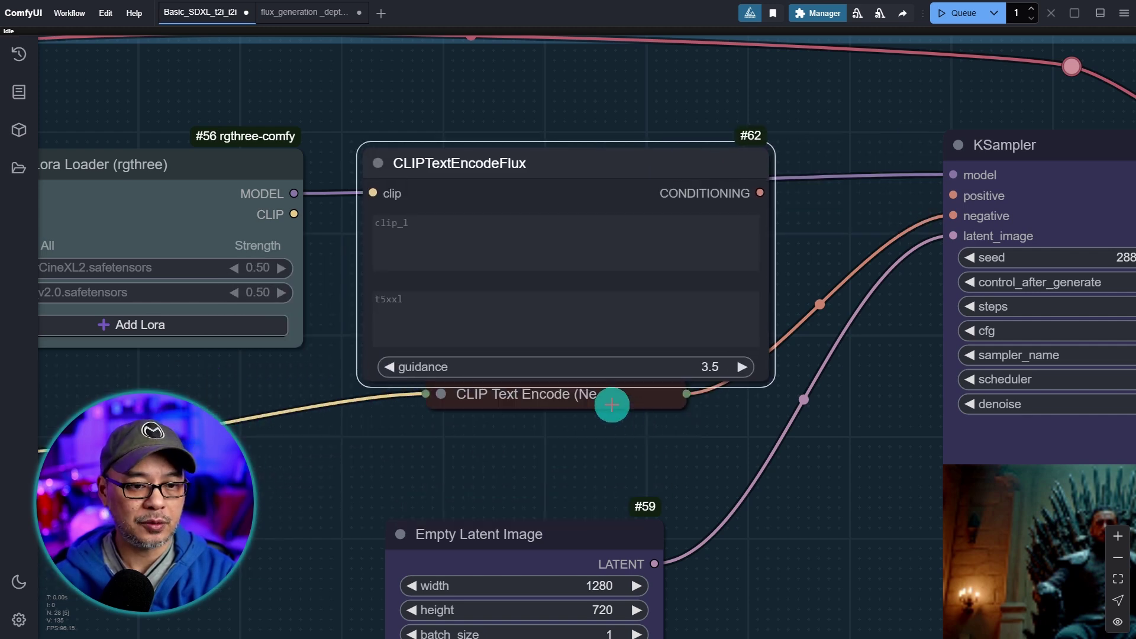
{"action": "left_click_drag", "start_coordinate": [613, 399], "coordinate": [588, 443]}
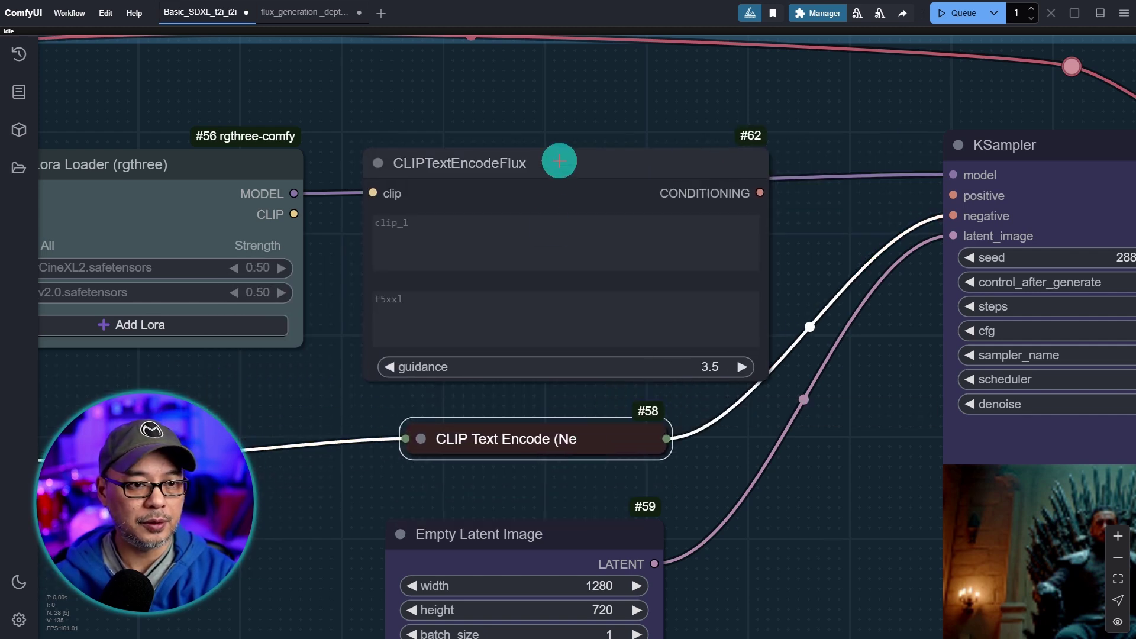
{"action": "left_click_drag", "start_coordinate": [558, 161], "coordinate": [559, 158]}
Wire Lora CLIP through green CLIPTextEncodeFlux to KSampler positive and paste the throne prompt into t5xxl.
{"action": "left_click_drag", "start_coordinate": [297, 212], "coordinate": [381, 189]}
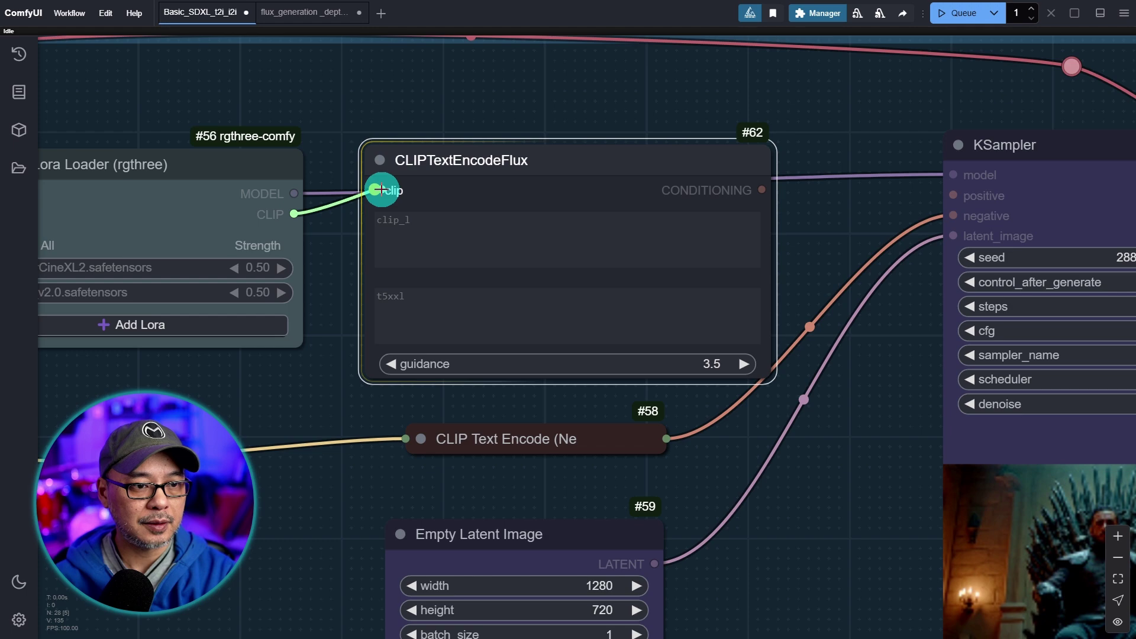
{"action": "scroll", "coordinate": [743, 297], "scroll_direction": "up", "scroll_amount": 3}
{"action": "left_click_drag", "start_coordinate": [682, 267], "coordinate": [938, 275]}
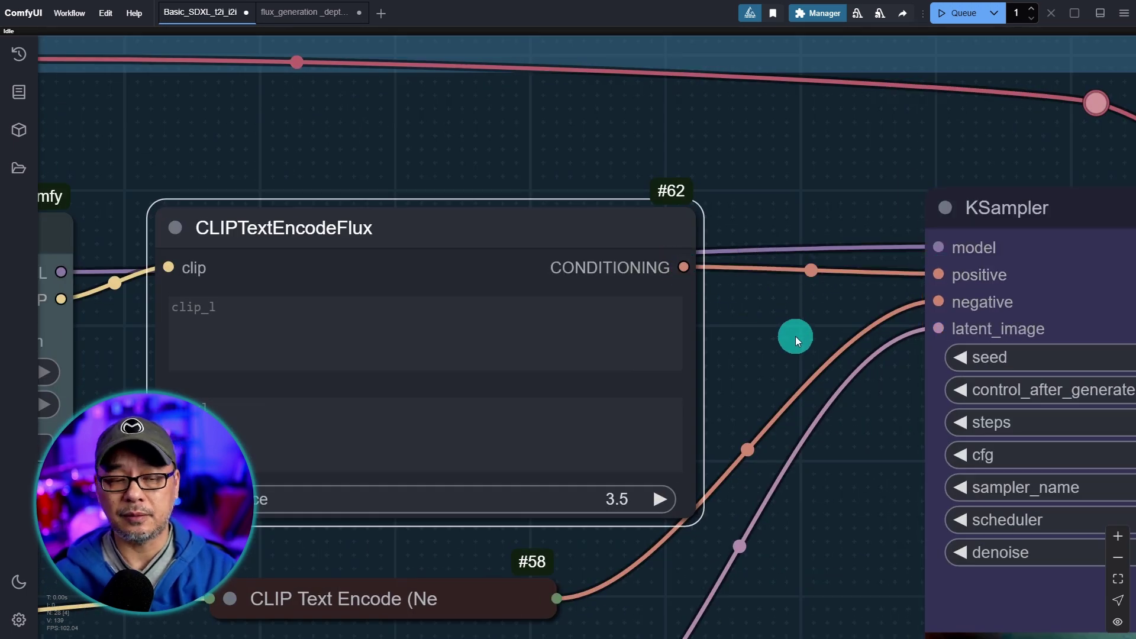
{"action": "right_click", "coordinate": [442, 219]}
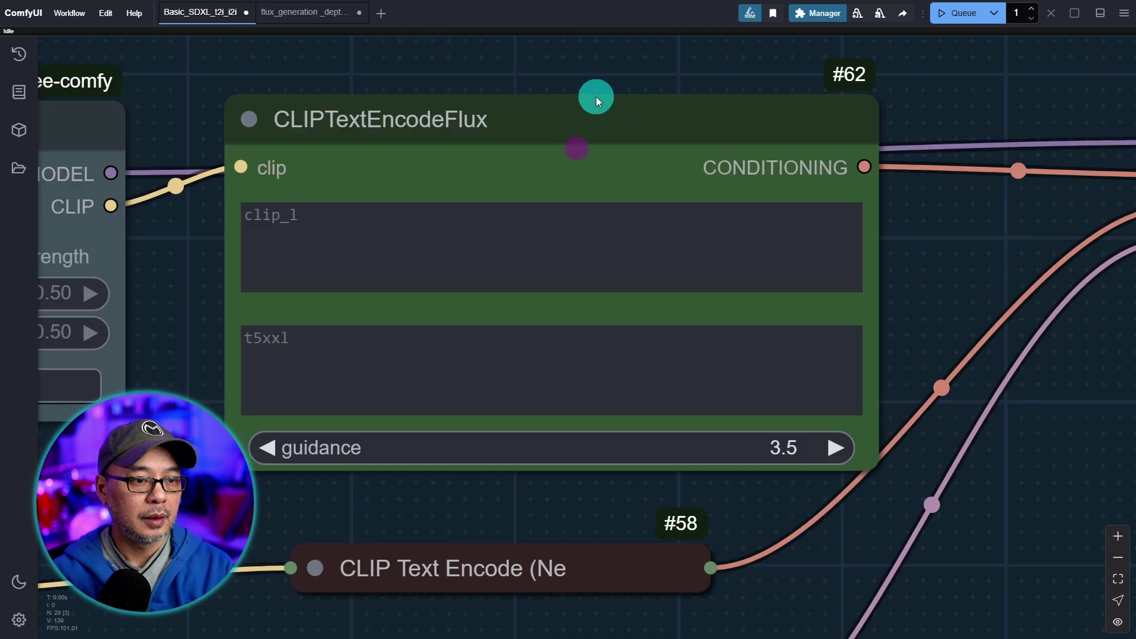
{"action": "left_click", "coordinate": [432, 347]}
{"action": "type", "text": "cinematic film still of John Snow from Game of Thrones, wearing daedric armor, sitting on a throne made of swords, inside a castle, moody, candle light, muted colors"}
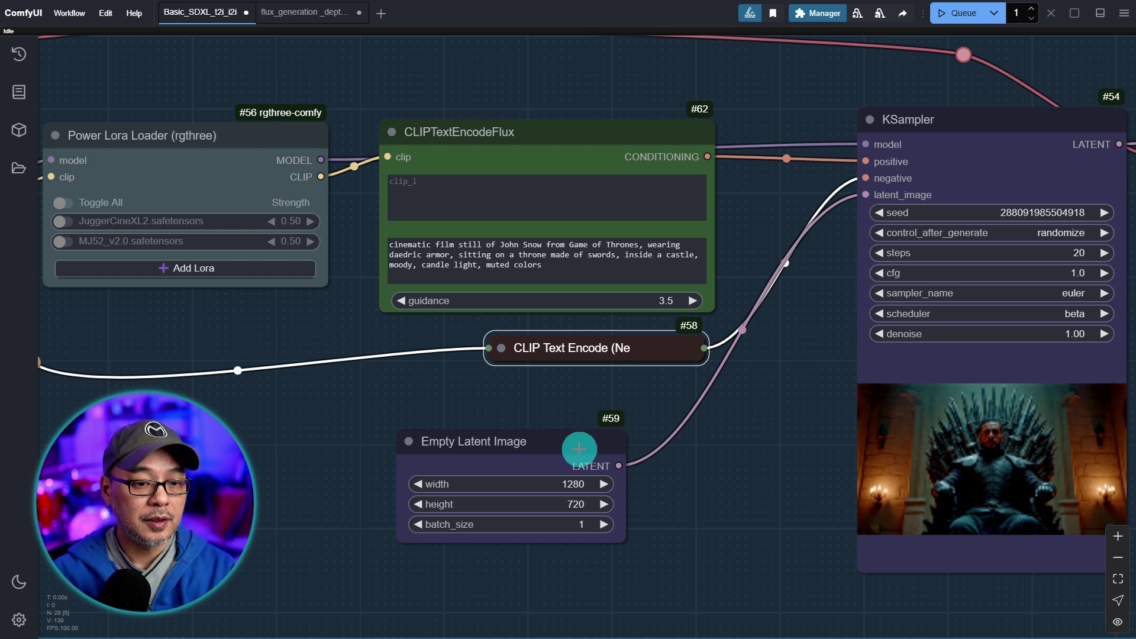
{"action": "left_click_drag", "start_coordinate": [578, 449], "coordinate": [656, 447]}
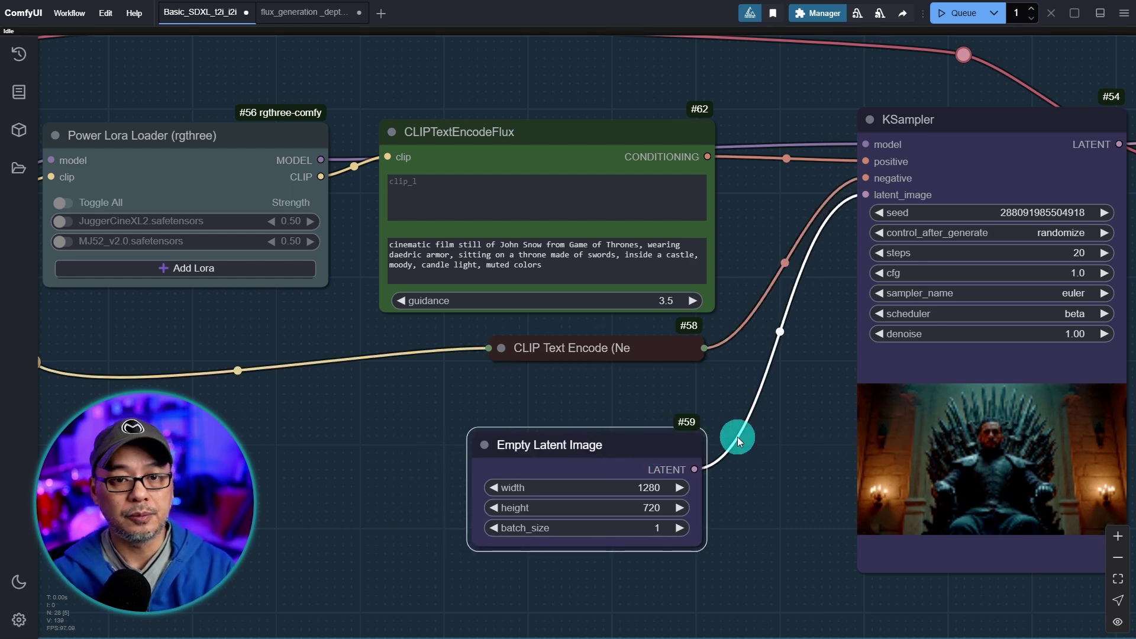
{"action": "left_click_drag", "start_coordinate": [737, 437], "coordinate": [924, 434]}
{"action": "scroll", "coordinate": [924, 434], "scroll_direction": "up", "scroll_amount": 1}
{"action": "scroll", "coordinate": [935, 414], "scroll_direction": "down", "scroll_amount": 2}
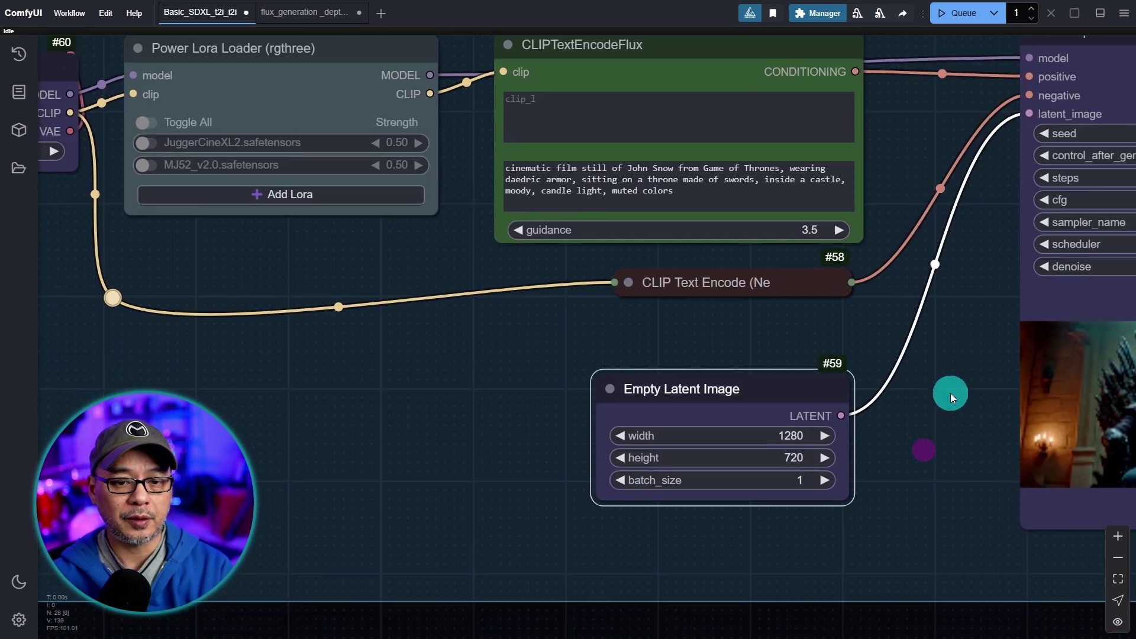
{"action": "scroll", "coordinate": [918, 413], "scroll_direction": "up", "scroll_amount": 3}
{"action": "scroll", "coordinate": [861, 387], "scroll_direction": "up", "scroll_amount": 1}
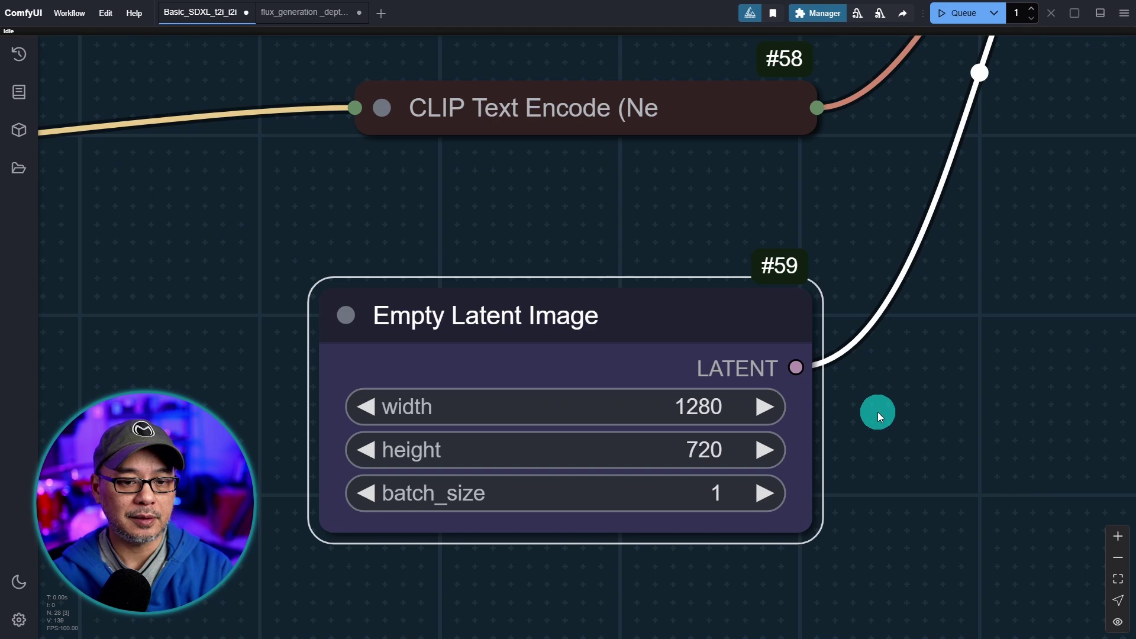
{"action": "left_click", "coordinate": [704, 408]}
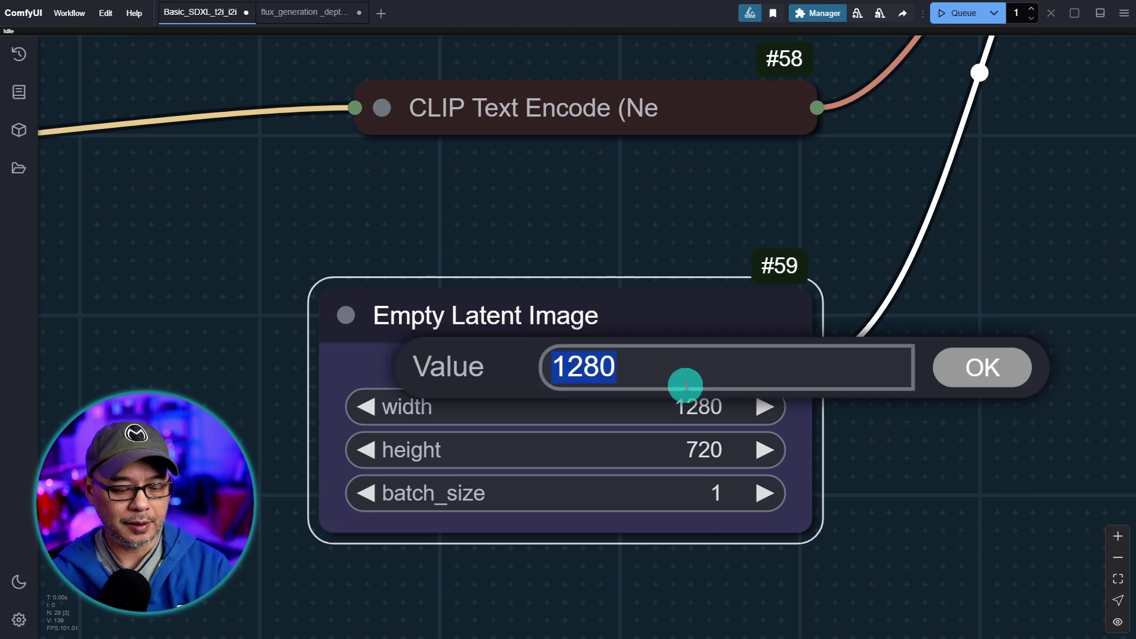
{"action": "left_click", "coordinate": [568, 446]}
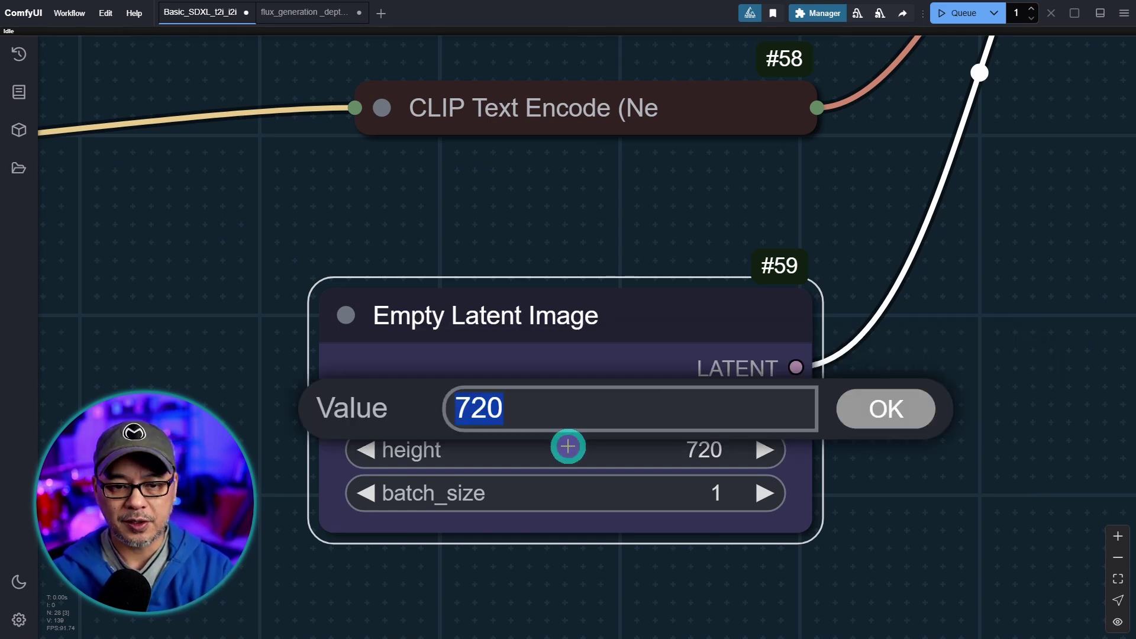
{"action": "left_click", "coordinate": [862, 409]}
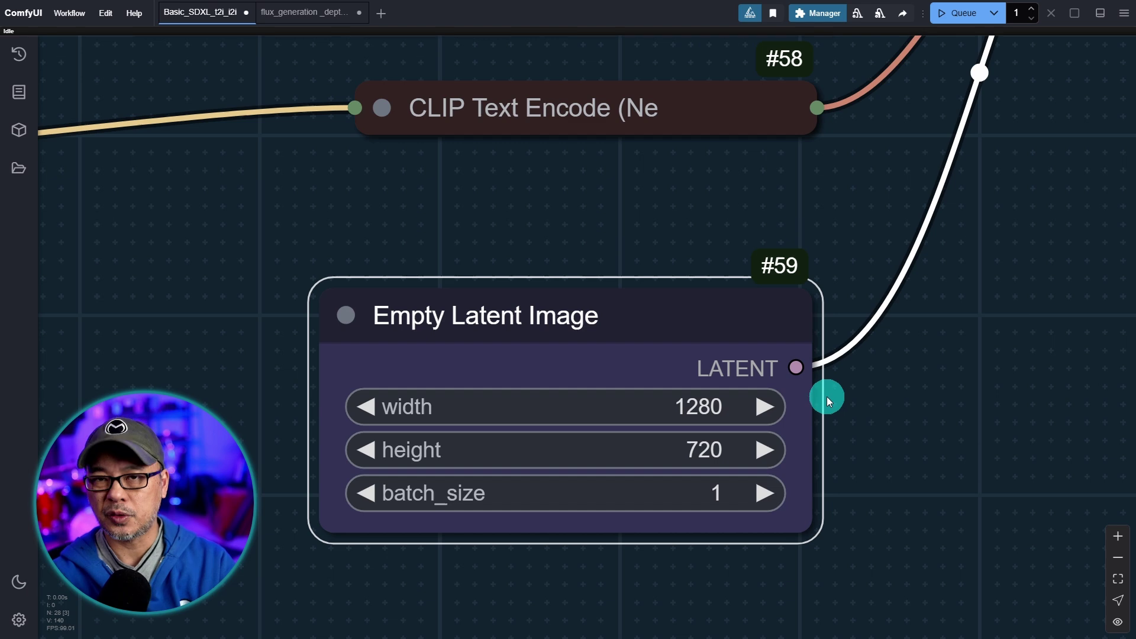
{"action": "left_click_drag", "start_coordinate": [562, 205], "coordinate": [846, 193]}
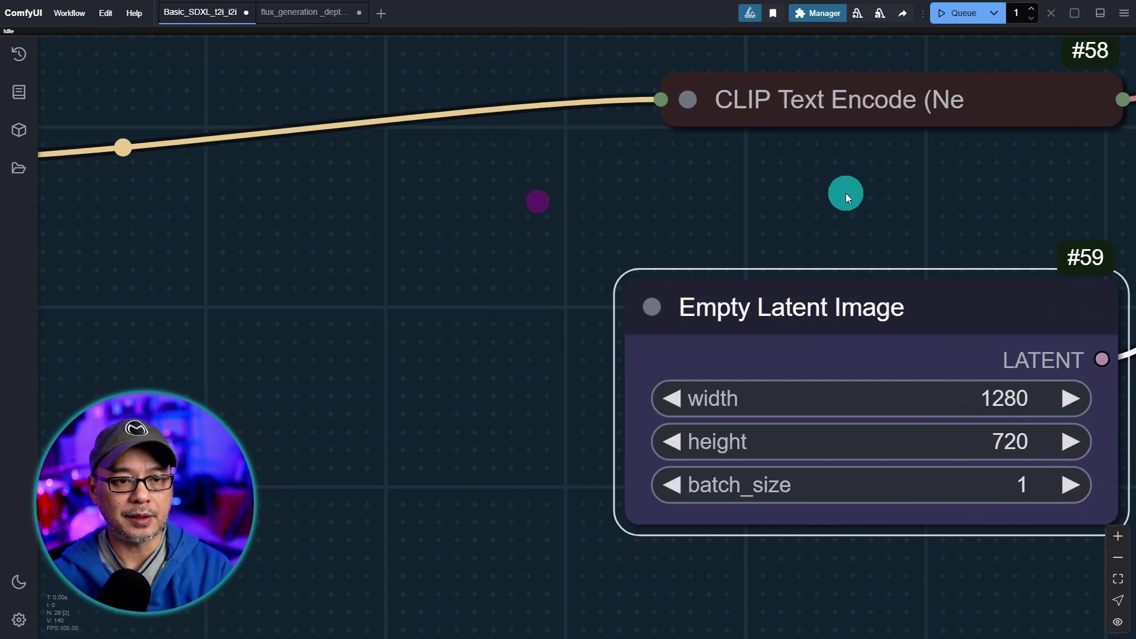
Add an essentials Empty Latent Size Picker node and place it beside Empty Latent Image.
{"action": "right_click", "coordinate": [229, 176]}
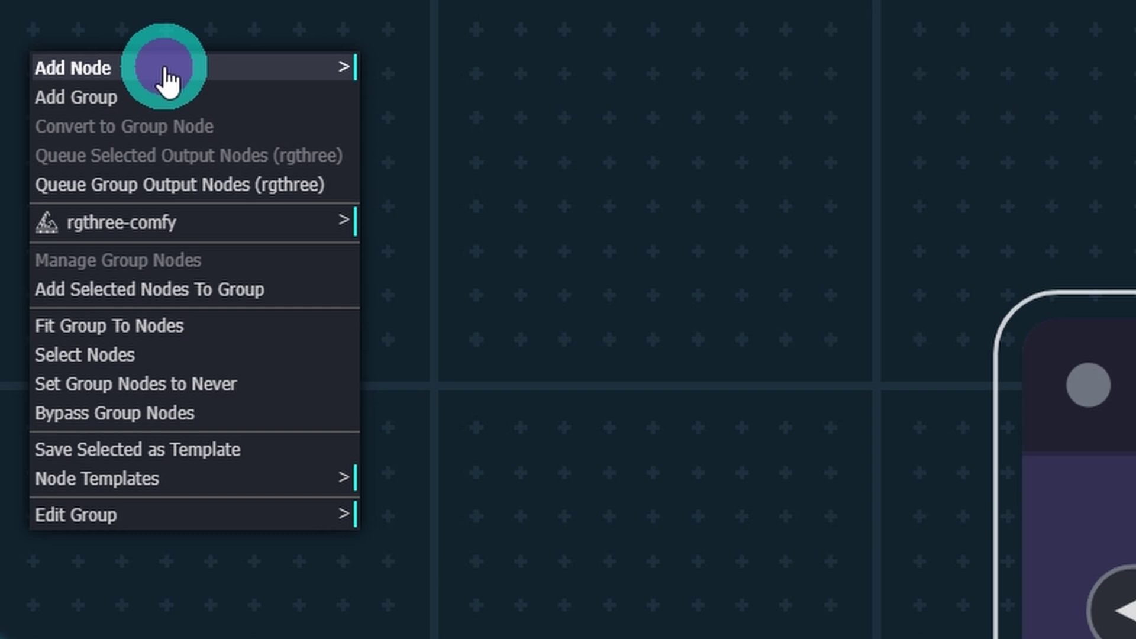
{"action": "mouse_move", "coordinate": [278, 181]}
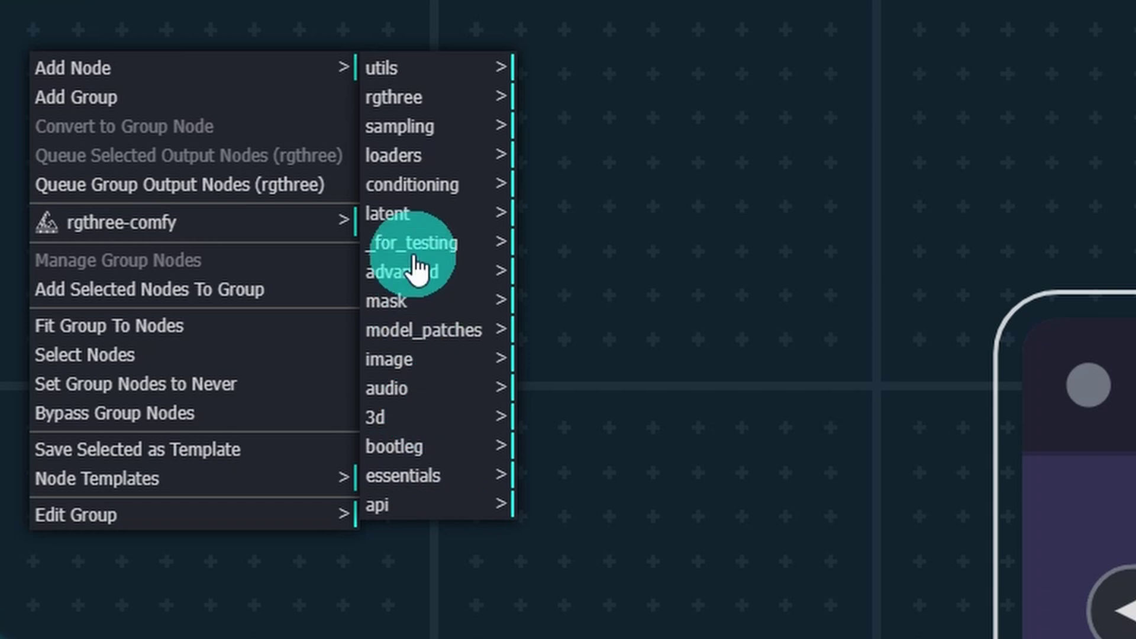
{"action": "left_click", "coordinate": [416, 482]}
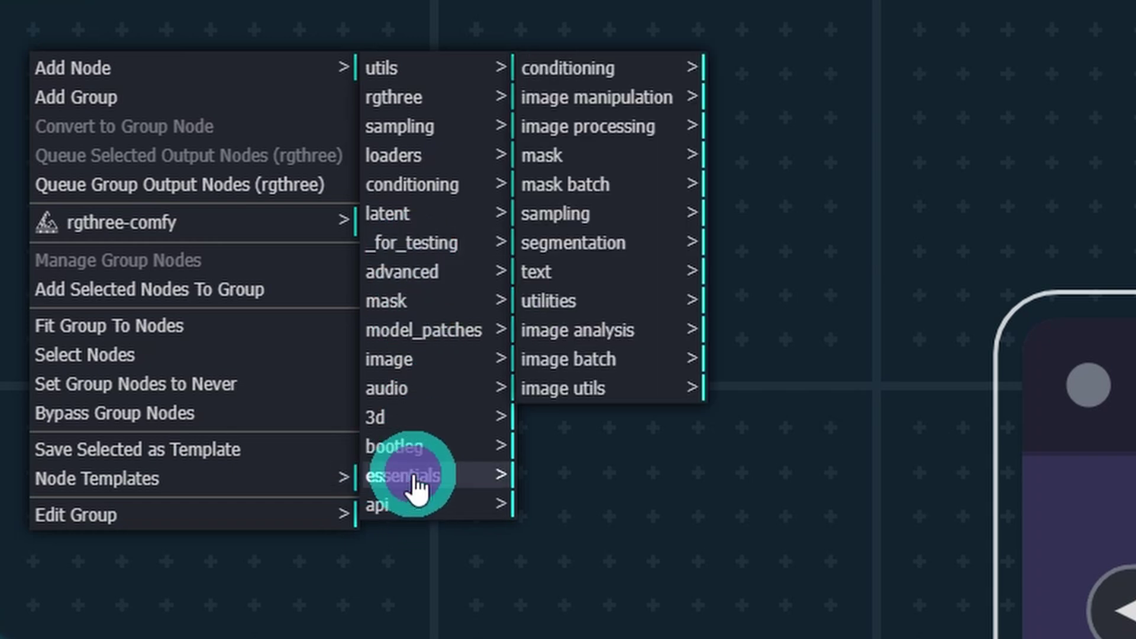
{"action": "left_click", "coordinate": [569, 305]}
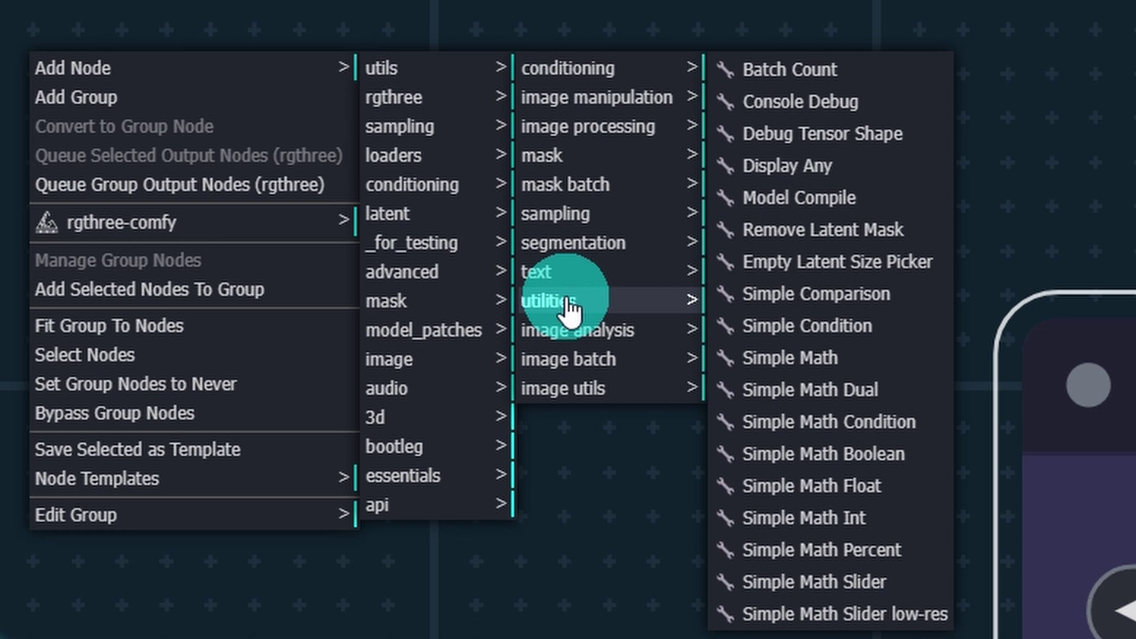
{"action": "left_click", "coordinate": [786, 277]}
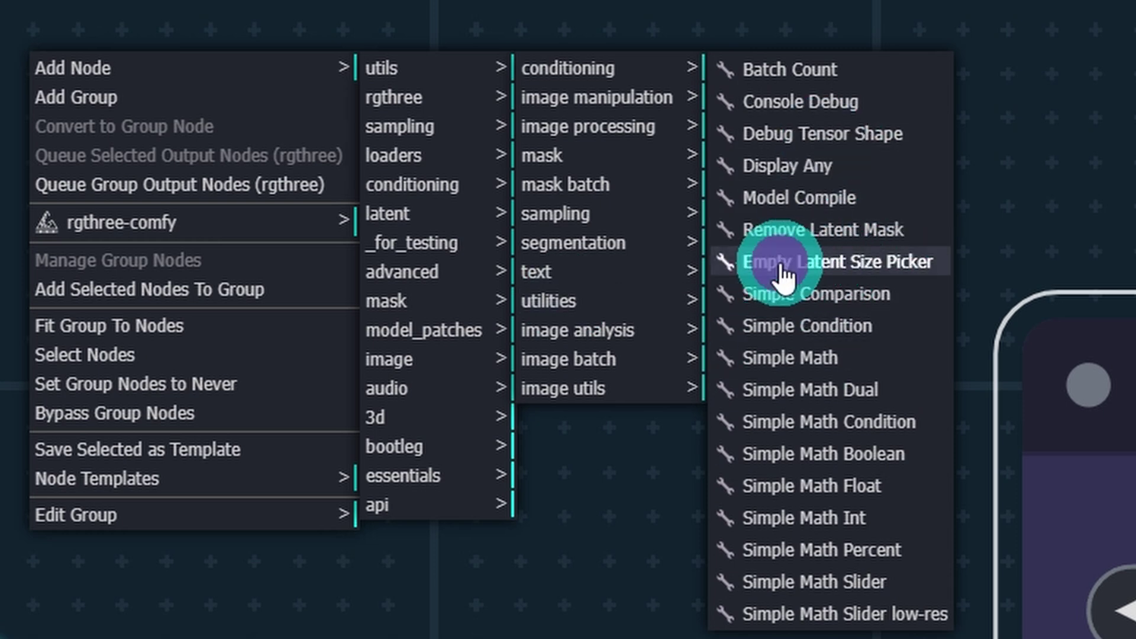
{"action": "left_click_drag", "start_coordinate": [550, 256], "coordinate": [677, 187]}
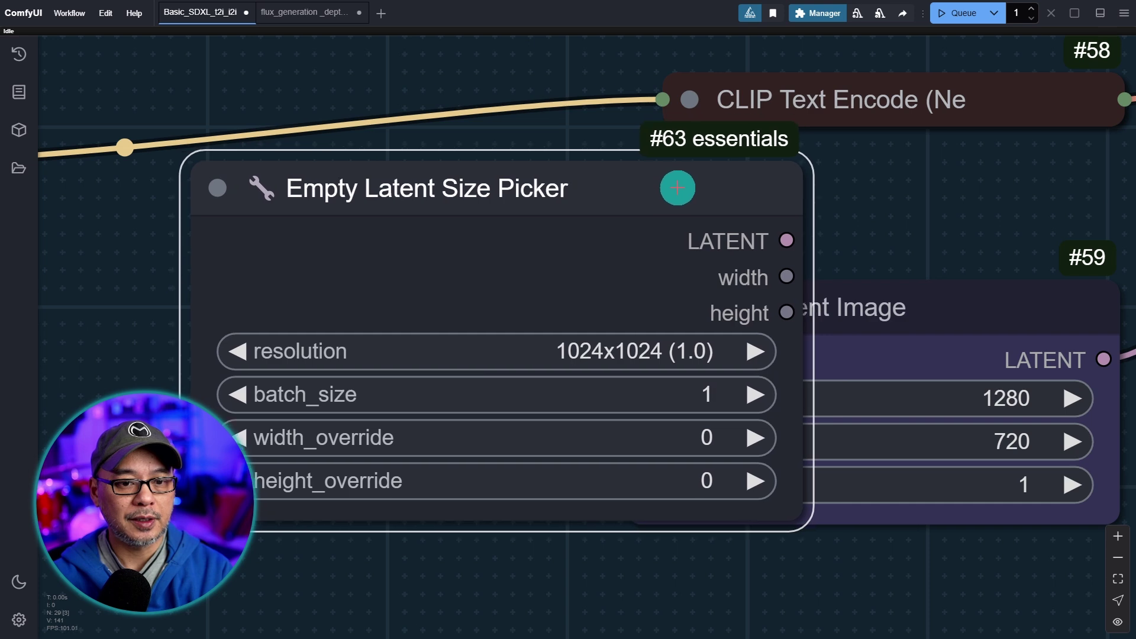
Set the size picker to 832x1152 (0.72), delete Empty Latent Image, and move the picker into its spot.
{"action": "left_click", "coordinate": [509, 354]}
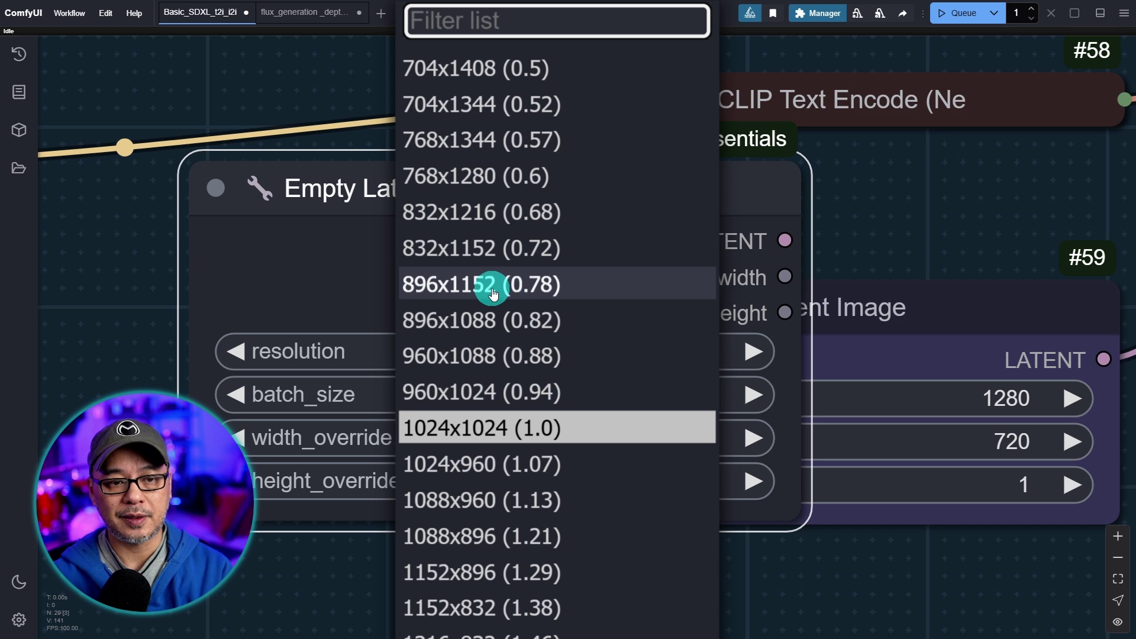
{"action": "left_click", "coordinate": [510, 258]}
{"action": "scroll", "coordinate": [685, 363], "scroll_direction": "down", "scroll_amount": 3}
{"action": "left_click_drag", "start_coordinate": [685, 363], "coordinate": [798, 352]}
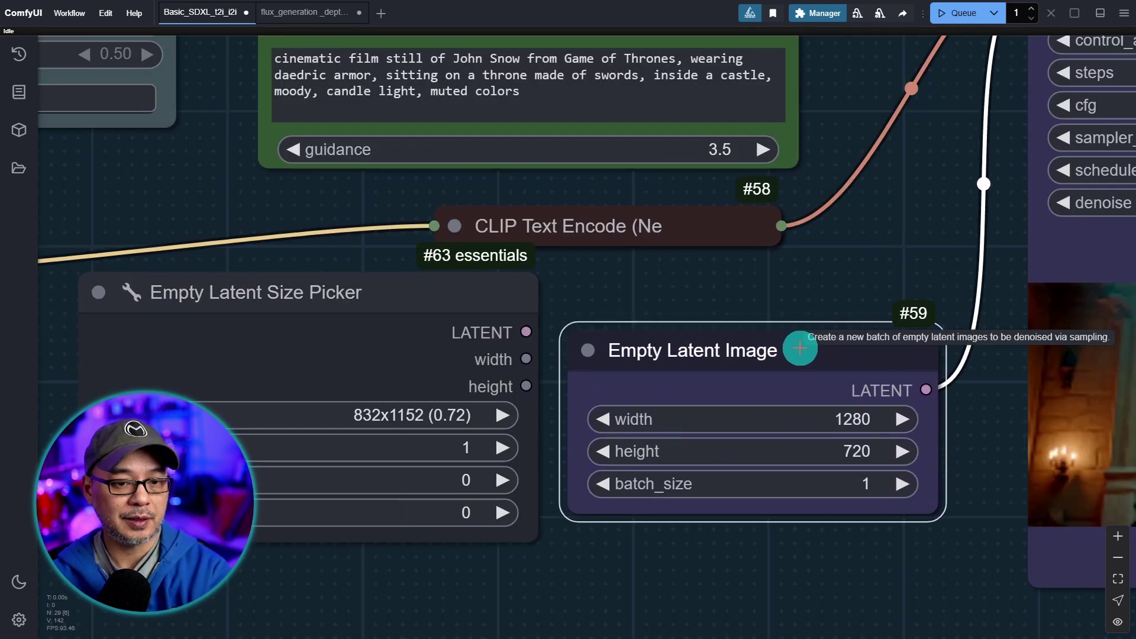
{"action": "key", "text": "Delete"}
{"action": "left_click_drag", "start_coordinate": [489, 292], "coordinate": [749, 310]}
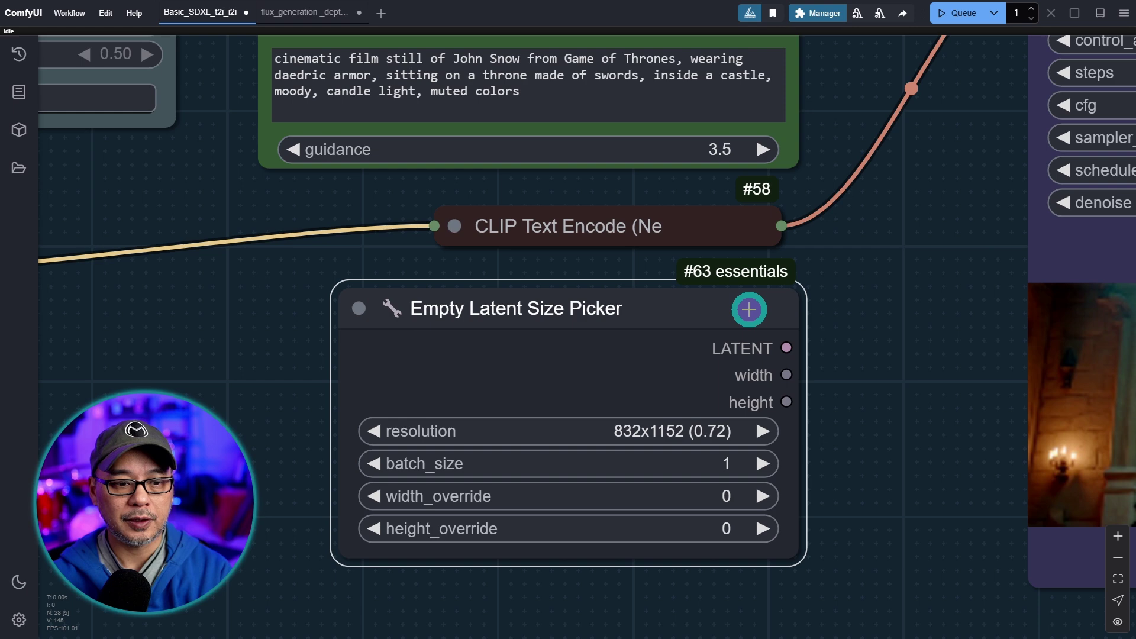
Connect the size picker's LATENT output to the KSampler's latent_image and confirm batch size 1.
{"action": "scroll", "coordinate": [780, 320], "scroll_direction": "down", "scroll_amount": 3}
{"action": "left_click_drag", "start_coordinate": [755, 304], "coordinate": [718, 321]}
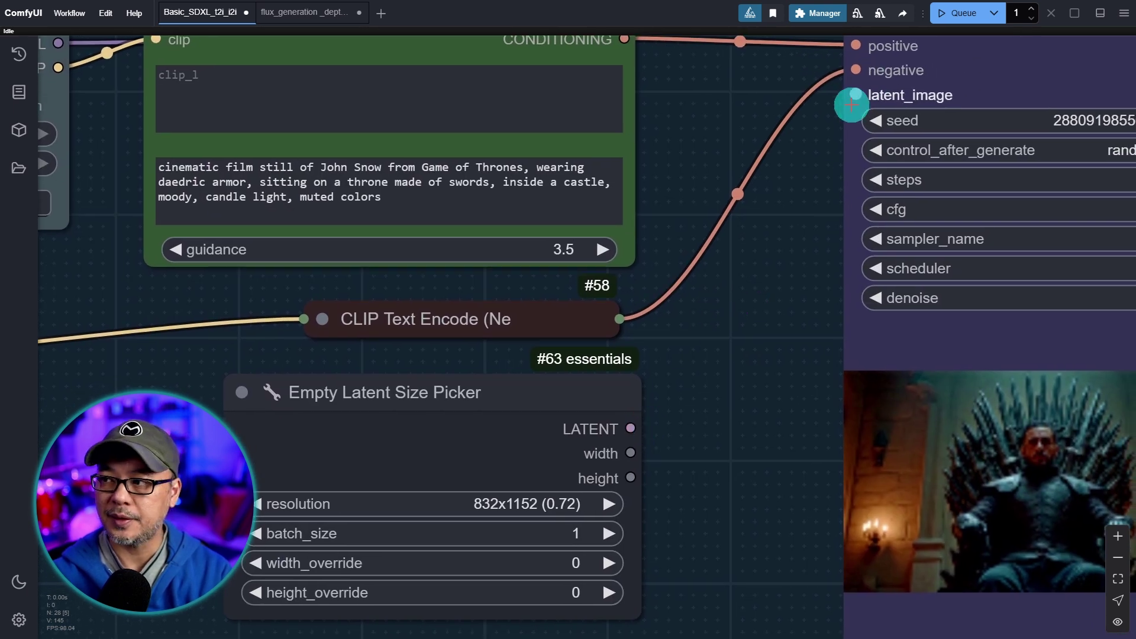
{"action": "left_click_drag", "start_coordinate": [631, 428], "coordinate": [856, 95]}
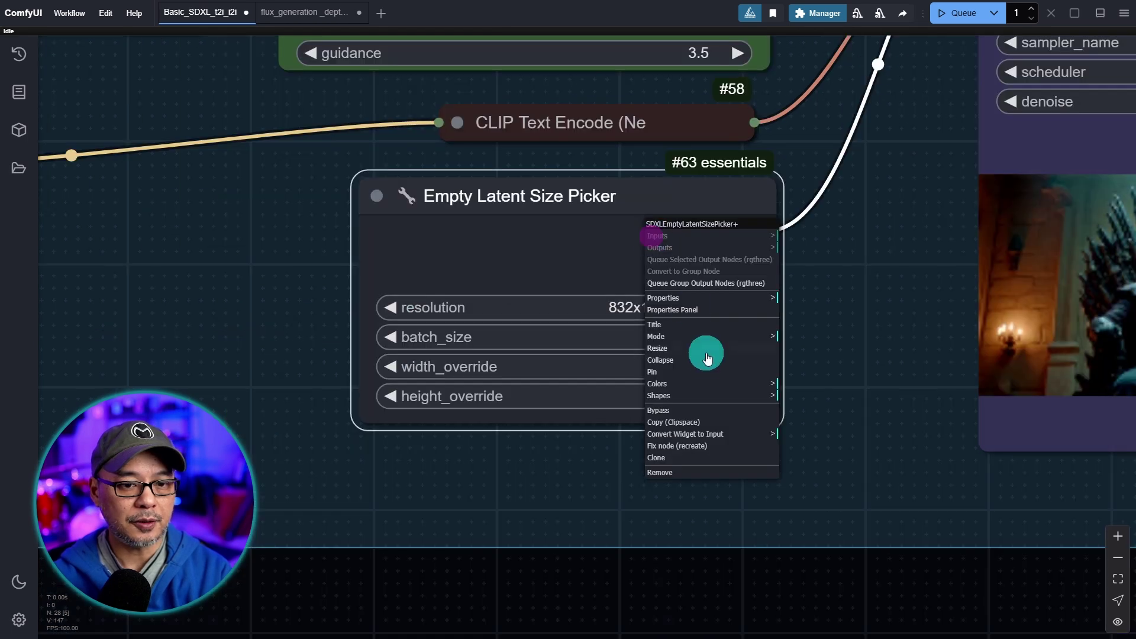
{"action": "left_click", "coordinate": [704, 386]}
{"action": "left_click", "coordinate": [852, 423]}
{"action": "scroll", "coordinate": [709, 373], "scroll_direction": "up", "scroll_amount": 5}
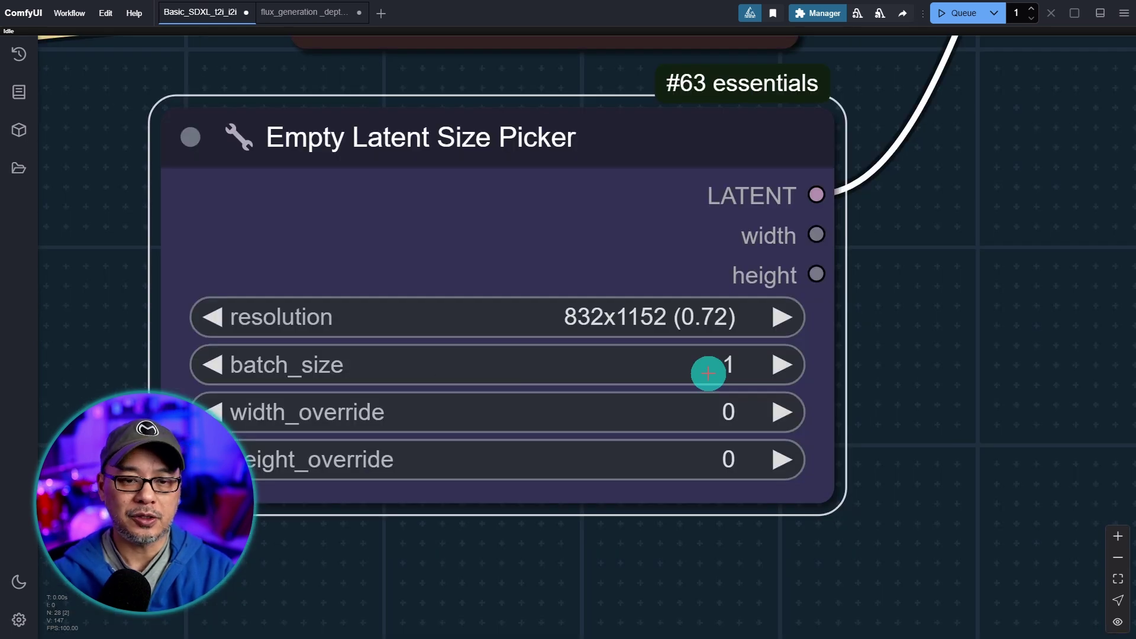
{"action": "left_click", "coordinate": [708, 373]}
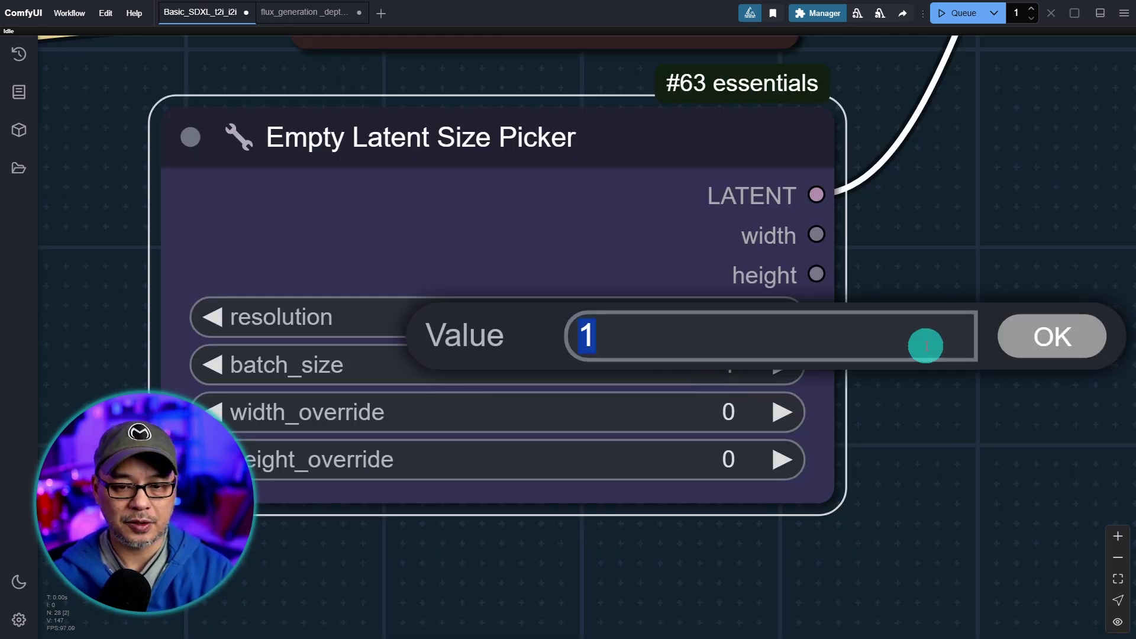
{"action": "left_click", "coordinate": [1082, 342]}
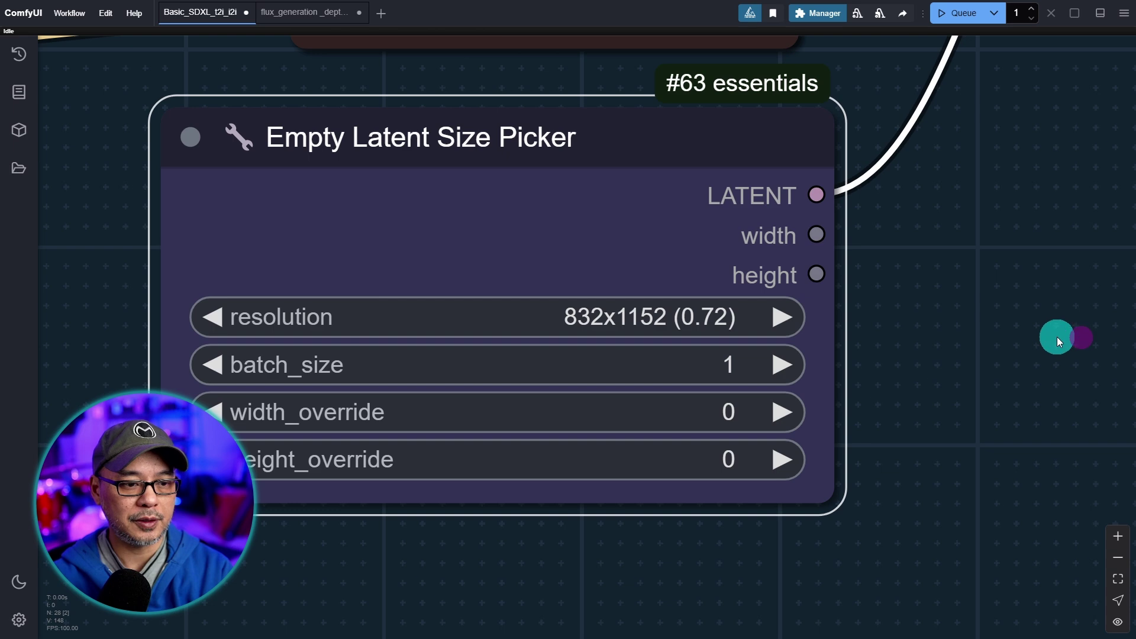
{"action": "scroll", "coordinate": [906, 358], "scroll_direction": "down", "scroll_amount": 3}
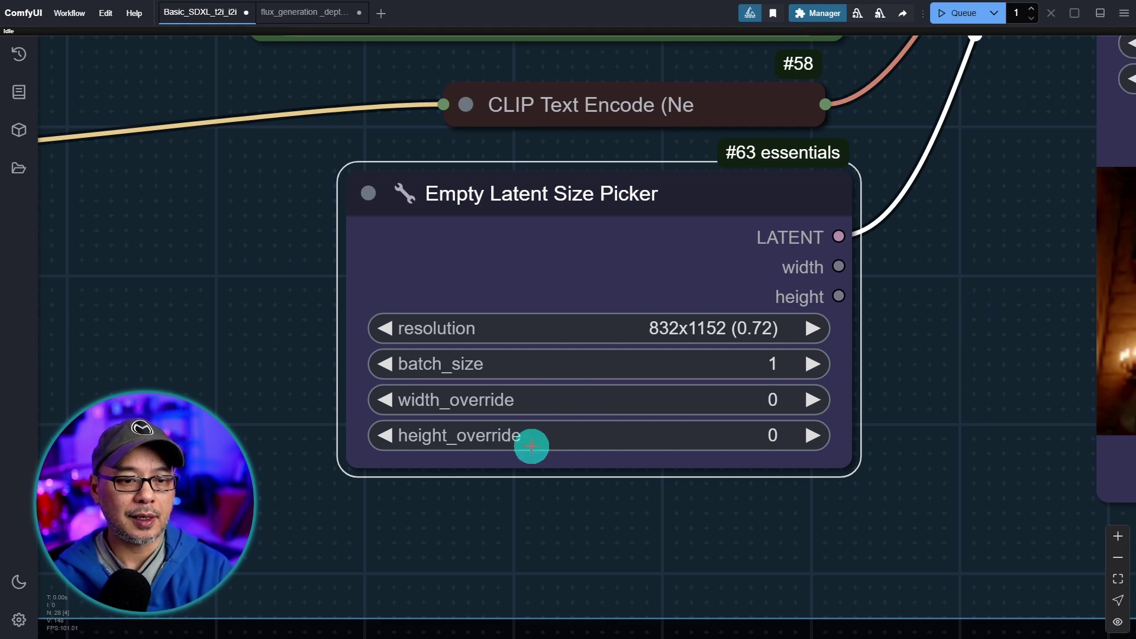
Find the Load Checkpoint node loading flux1-dev-fp8.safetensors and delete it.
{"action": "scroll", "coordinate": [971, 392], "scroll_direction": "down", "scroll_amount": 8}
{"action": "scroll", "coordinate": [857, 436], "scroll_direction": "down", "scroll_amount": 2}
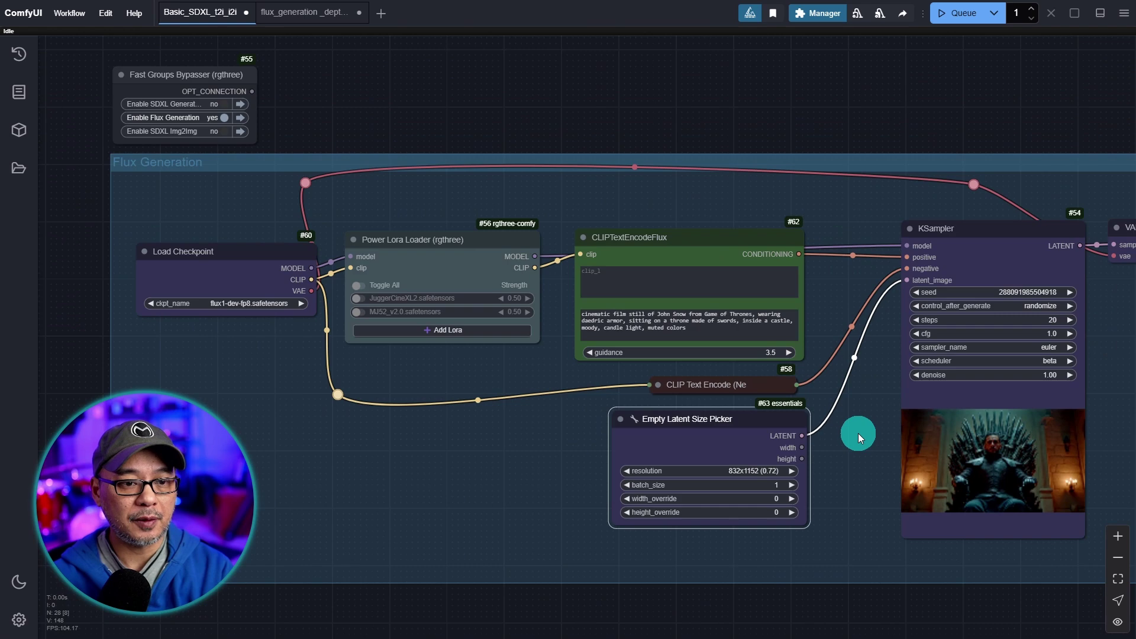
{"action": "left_click_drag", "start_coordinate": [857, 431], "coordinate": [601, 392]}
{"action": "scroll", "coordinate": [720, 385], "scroll_direction": "down", "scroll_amount": 1}
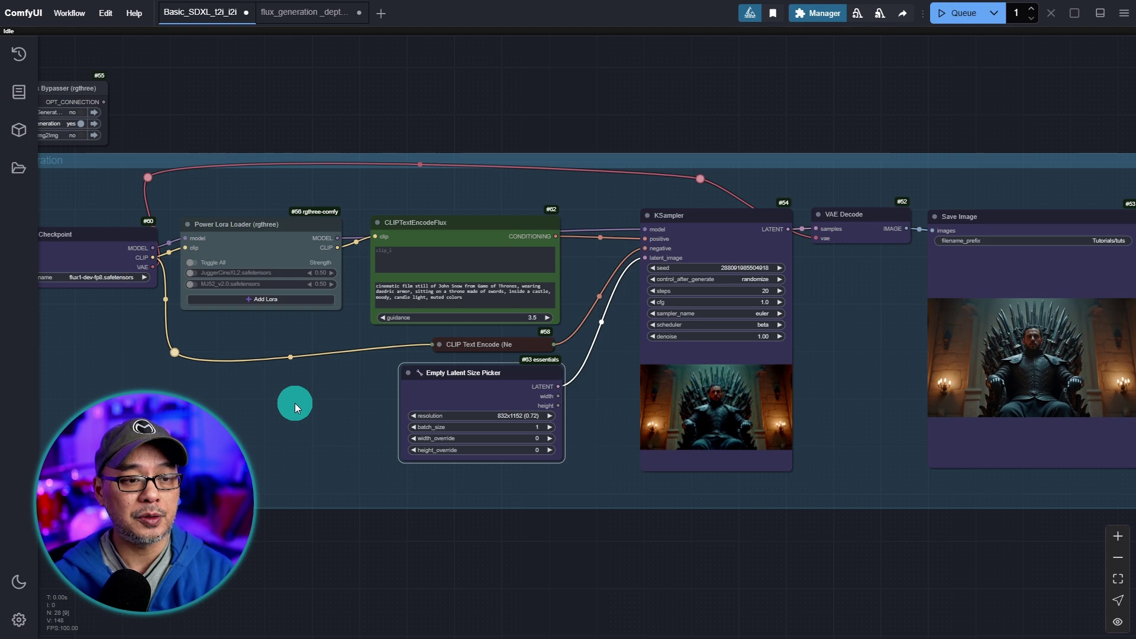
{"action": "scroll", "coordinate": [140, 348], "scroll_direction": "up", "scroll_amount": 5}
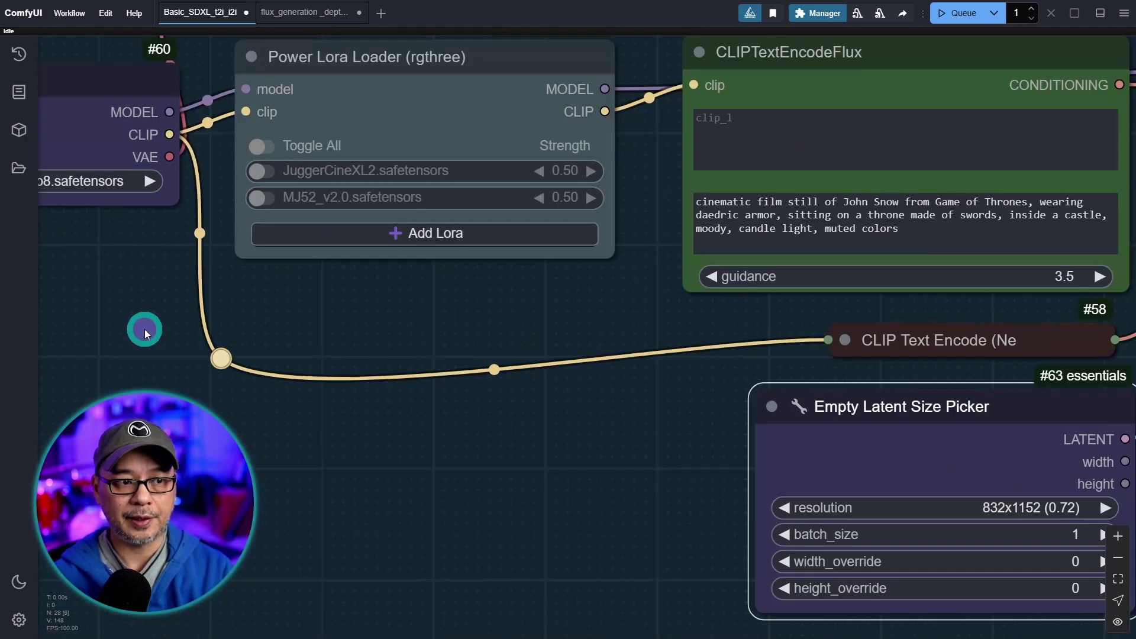
{"action": "left_click_drag", "start_coordinate": [145, 329], "coordinate": [598, 419]}
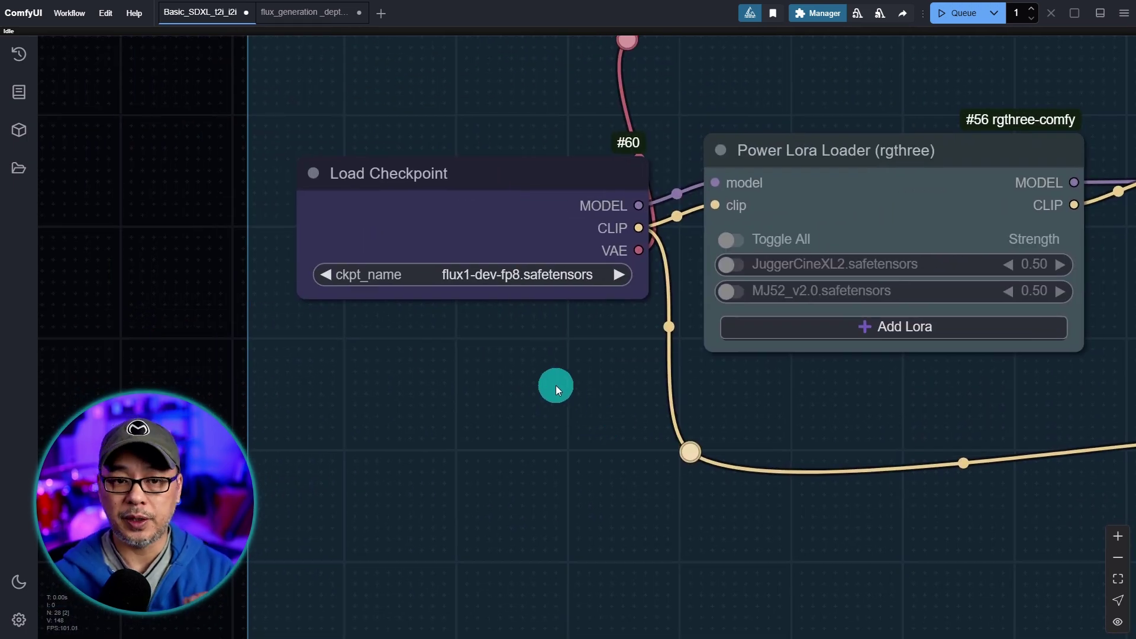
{"action": "scroll", "coordinate": [553, 376], "scroll_direction": "up", "scroll_amount": 3}
{"action": "left_click_drag", "start_coordinate": [563, 377], "coordinate": [655, 411]}
{"action": "scroll", "coordinate": [652, 413], "scroll_direction": "up", "scroll_amount": 2}
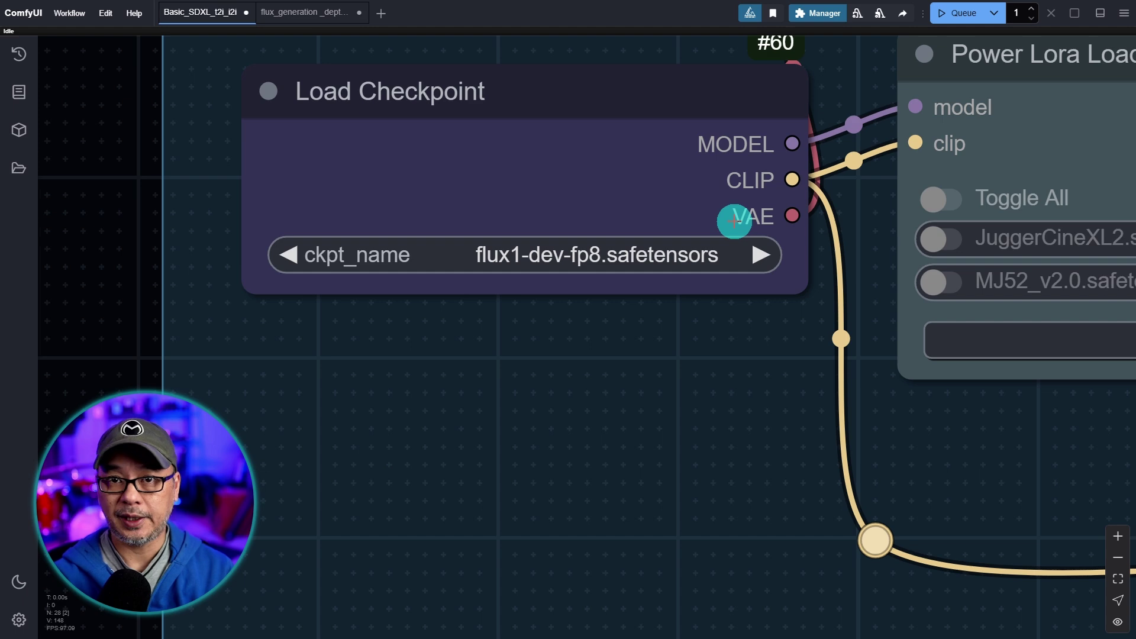
{"action": "scroll", "coordinate": [670, 415], "scroll_direction": "down", "scroll_amount": 3}
{"action": "left_click", "coordinate": [556, 188]}
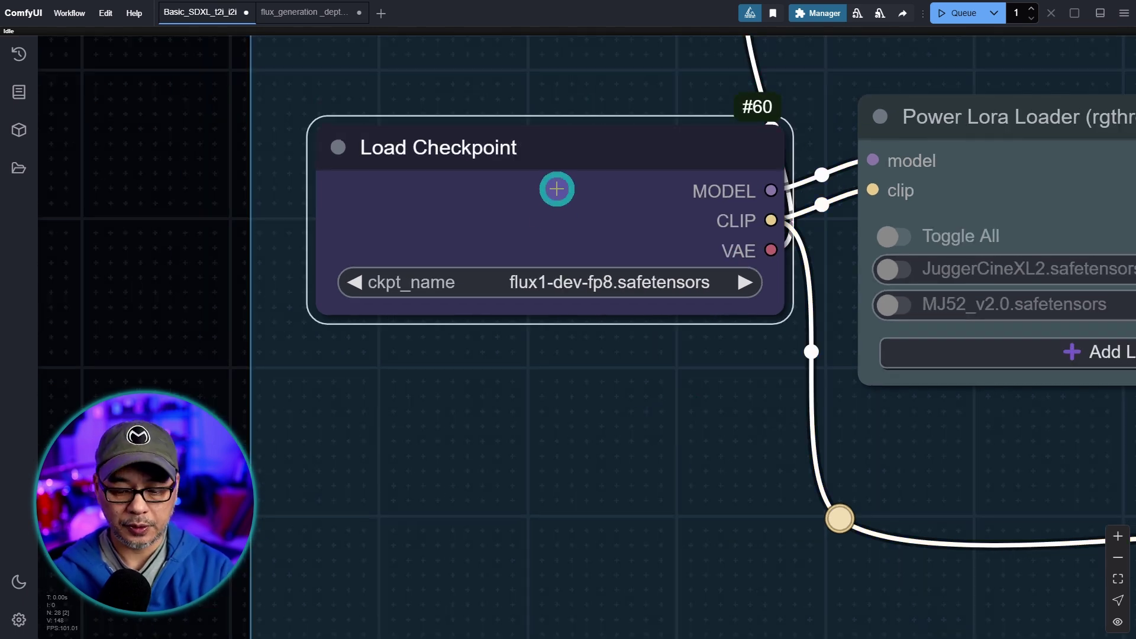
{"action": "key", "text": "Delete"}
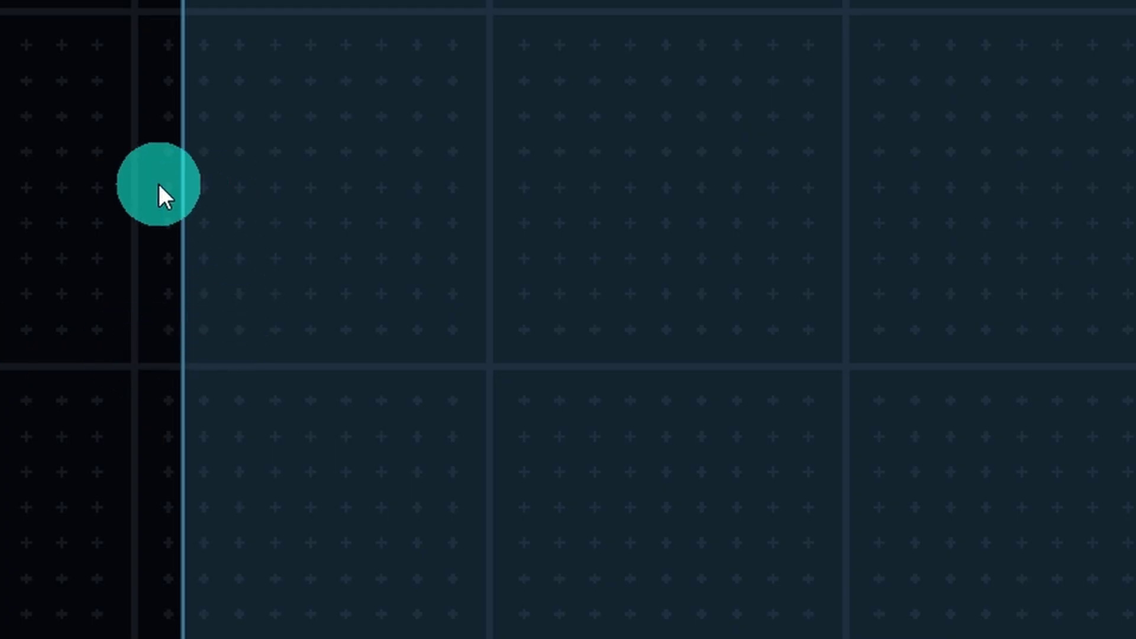
Add a Load Diffusion Model node from advanced > loaders.
{"action": "right_click", "coordinate": [98, 111]}
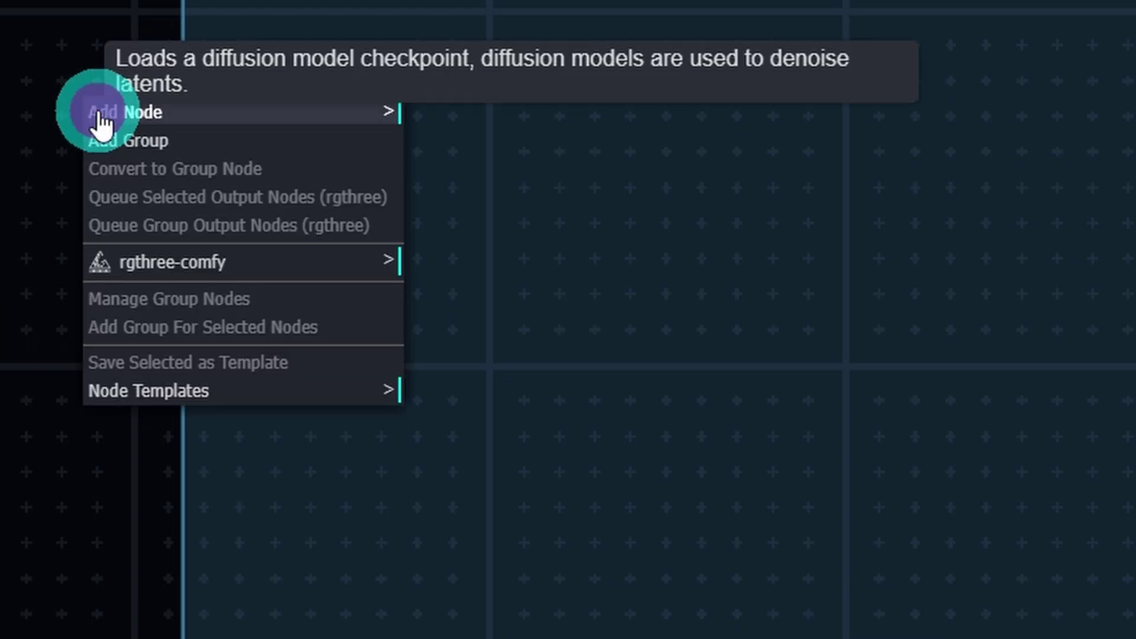
{"action": "left_click", "coordinate": [99, 114]}
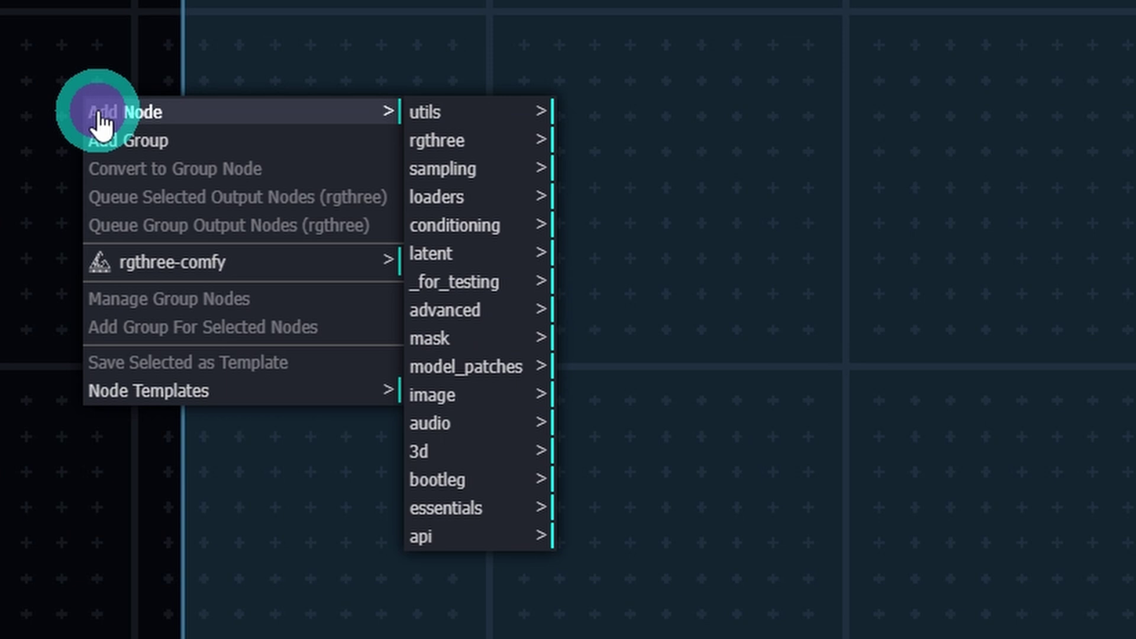
{"action": "left_click", "coordinate": [441, 319]}
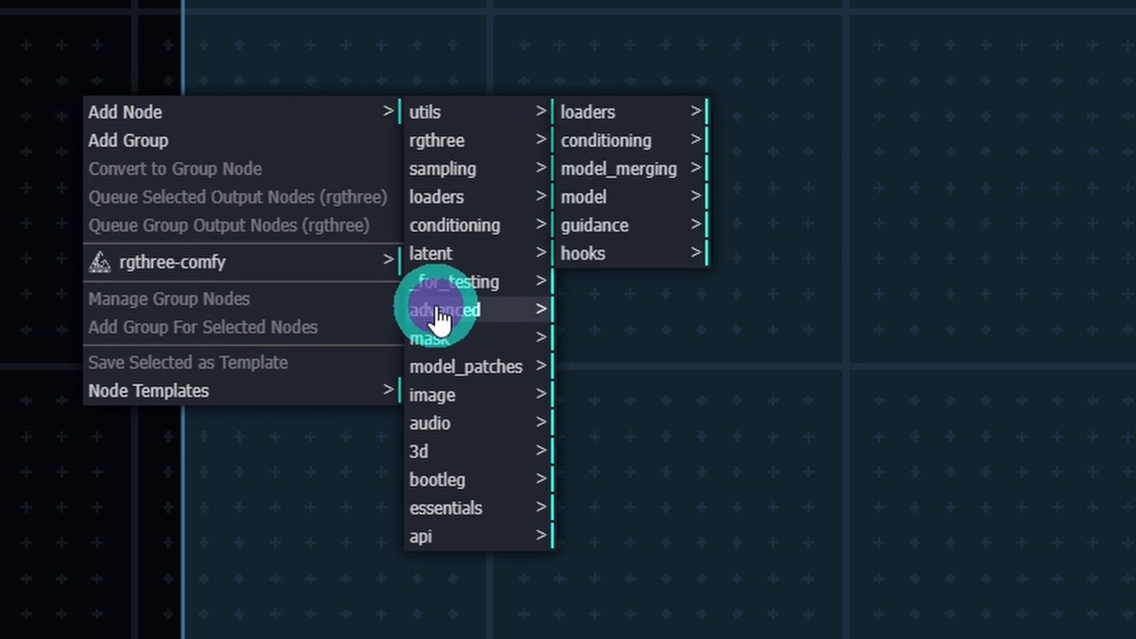
{"action": "left_click", "coordinate": [615, 121]}
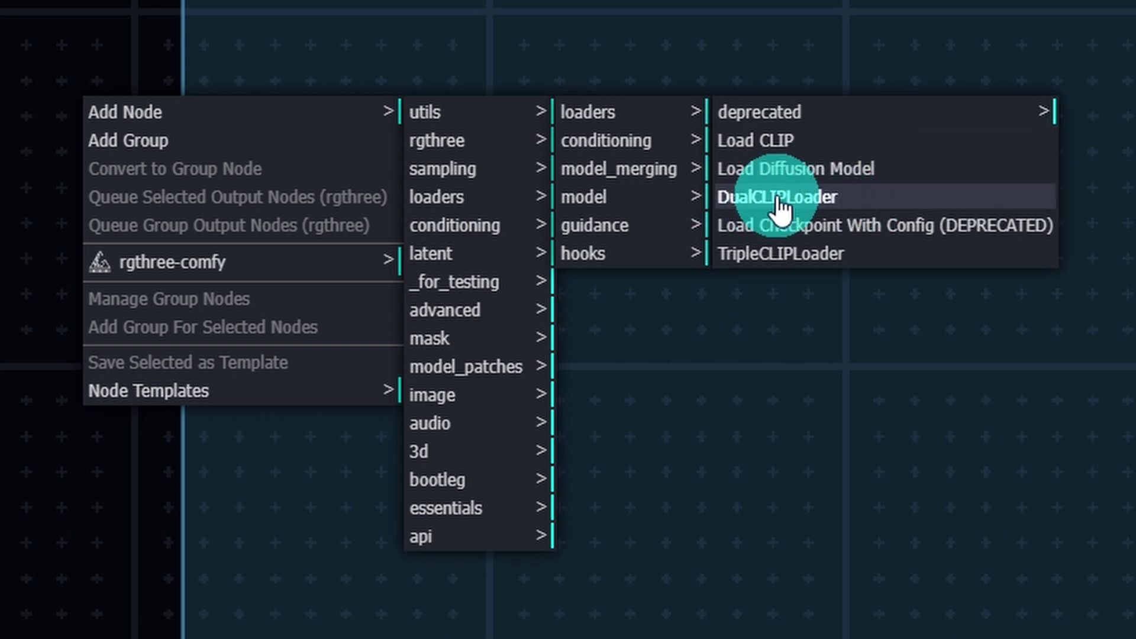
{"action": "left_click", "coordinate": [820, 170]}
Add a DualCLIPLoader node below the Load Diffusion Model.
{"action": "right_click", "coordinate": [258, 270]}
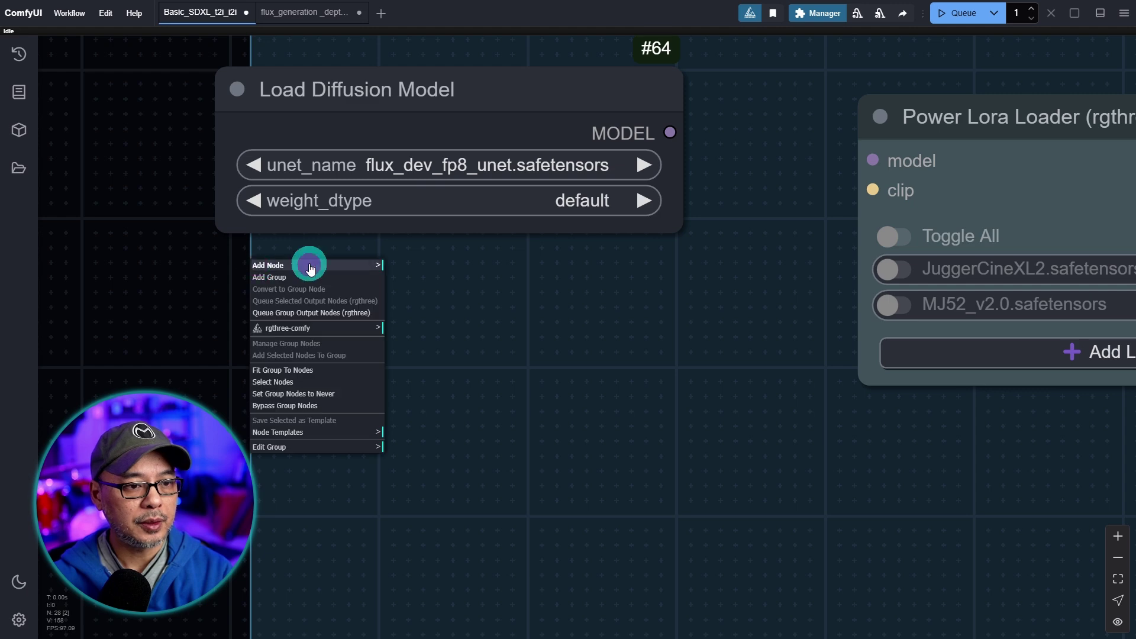
{"action": "left_click", "coordinate": [310, 267]}
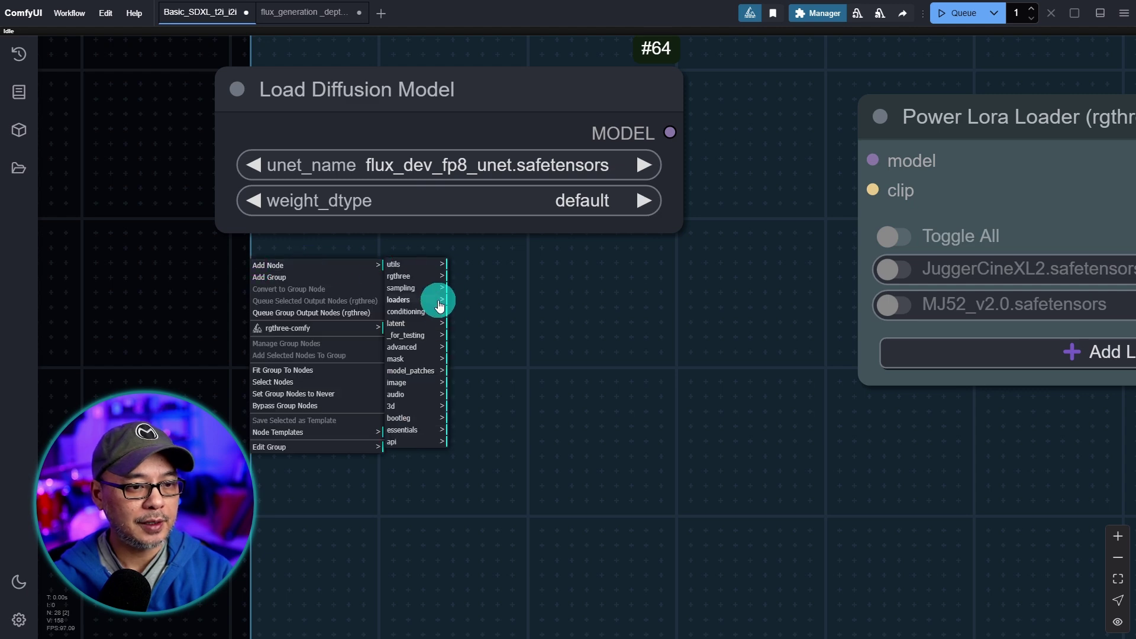
{"action": "left_click", "coordinate": [477, 262]}
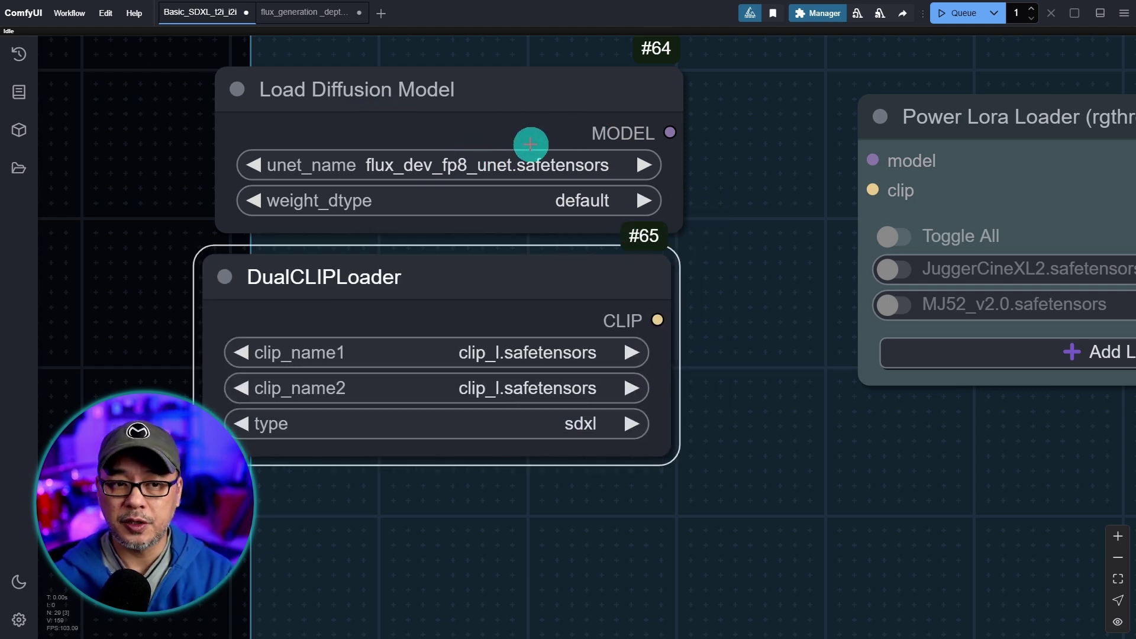
Set Load Diffusion Model's unet_name to flux_dev_fp8_unet.safetensors.
{"action": "left_click", "coordinate": [501, 165]}
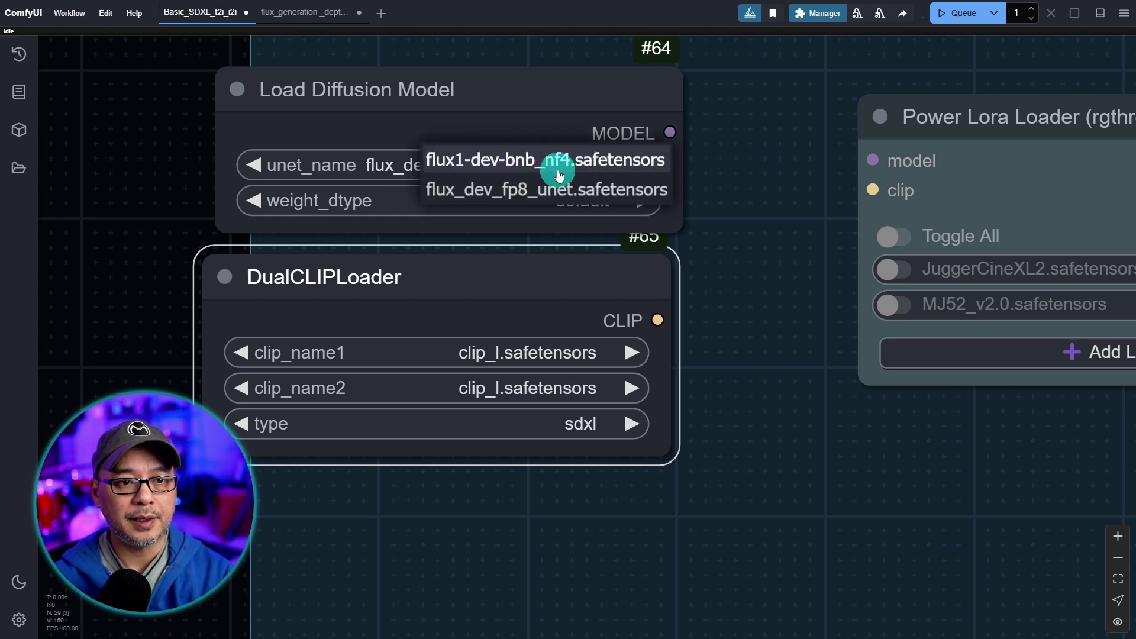
{"action": "left_click", "coordinate": [545, 190]}
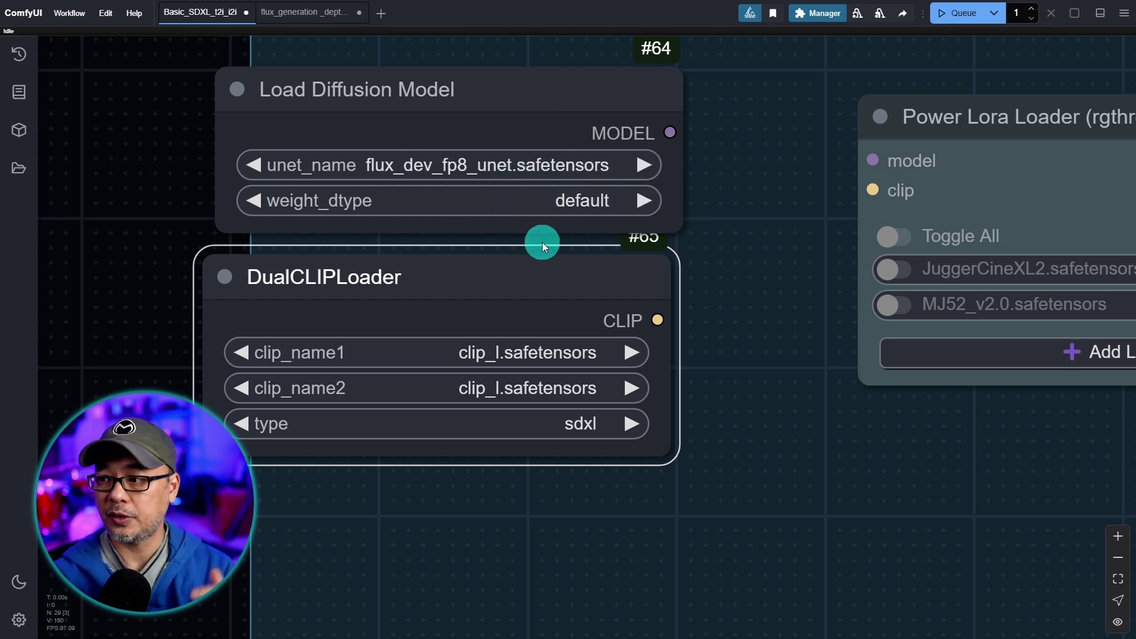
{"action": "left_click_drag", "start_coordinate": [733, 342], "coordinate": [753, 327]}
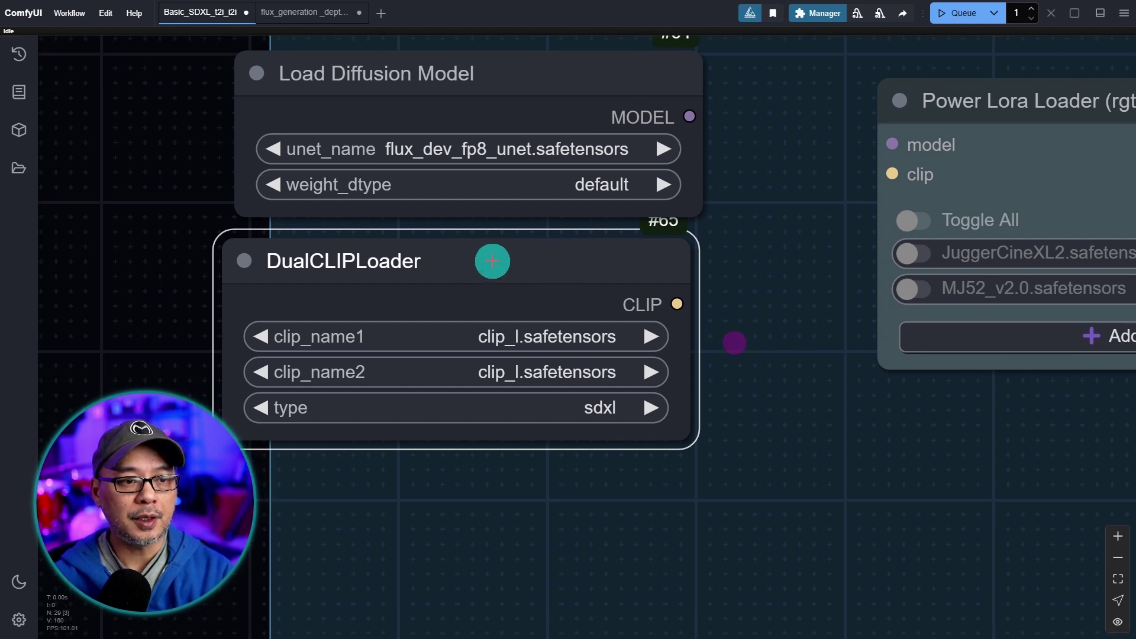
{"action": "scroll", "coordinate": [585, 445], "scroll_direction": "up", "scroll_amount": 3}
{"action": "left_click_drag", "start_coordinate": [542, 464], "coordinate": [588, 456]}
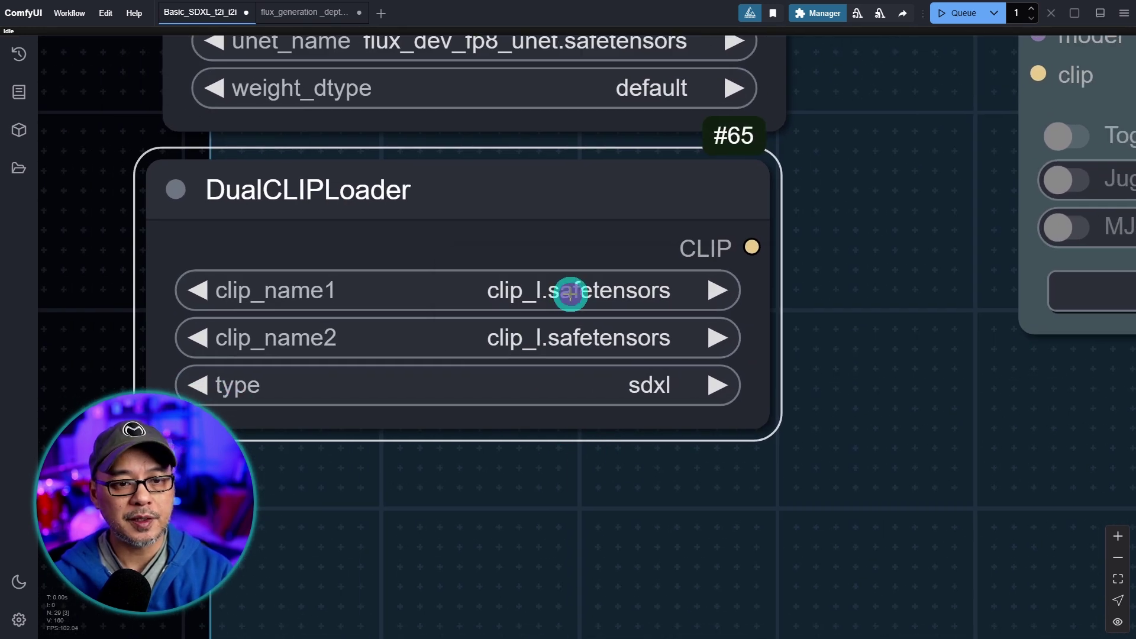
Set DualCLIPLoader to clip_l.safetensors, t5xxl_fp8_e4m3fn.safetensors, and type flux.
{"action": "left_click", "coordinate": [570, 294]}
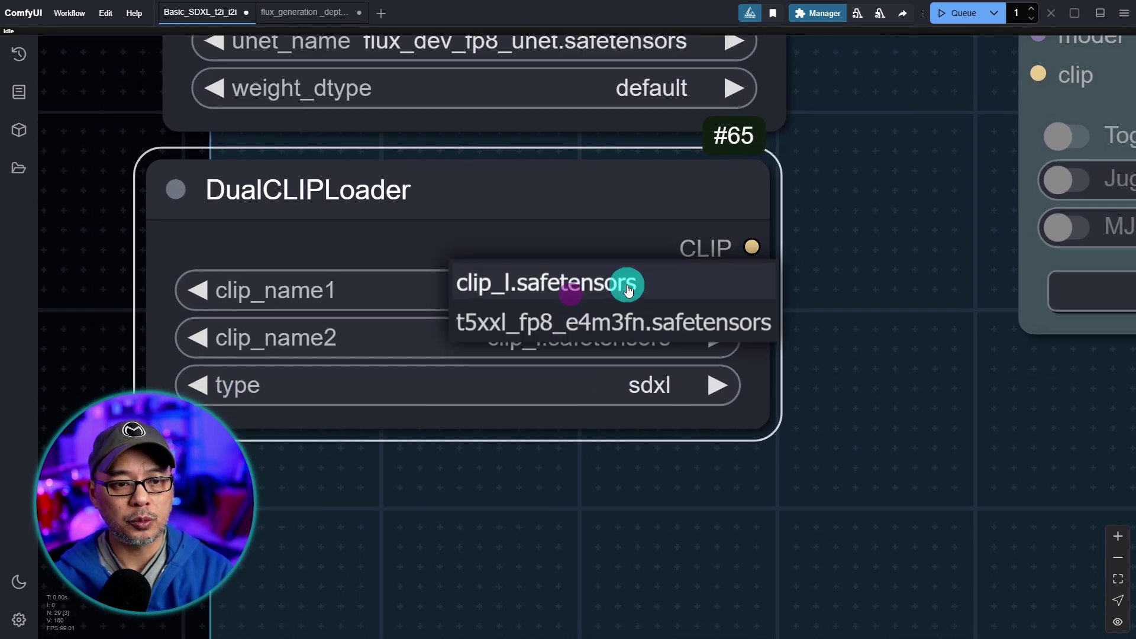
{"action": "left_click", "coordinate": [548, 294]}
{"action": "left_click", "coordinate": [467, 344]}
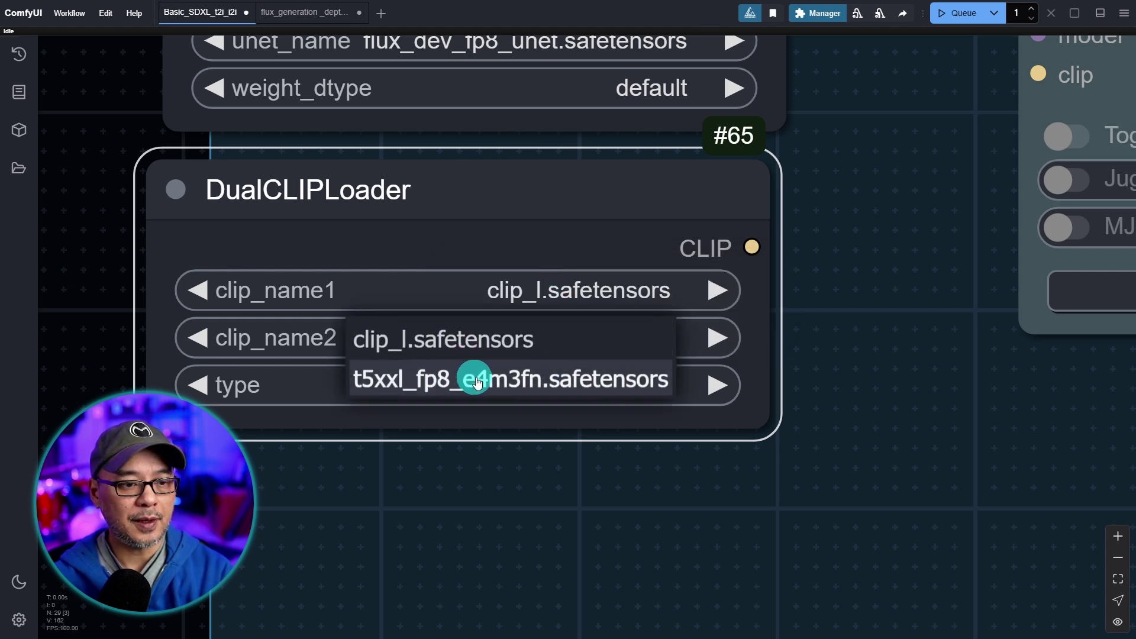
{"action": "left_click", "coordinate": [525, 388]}
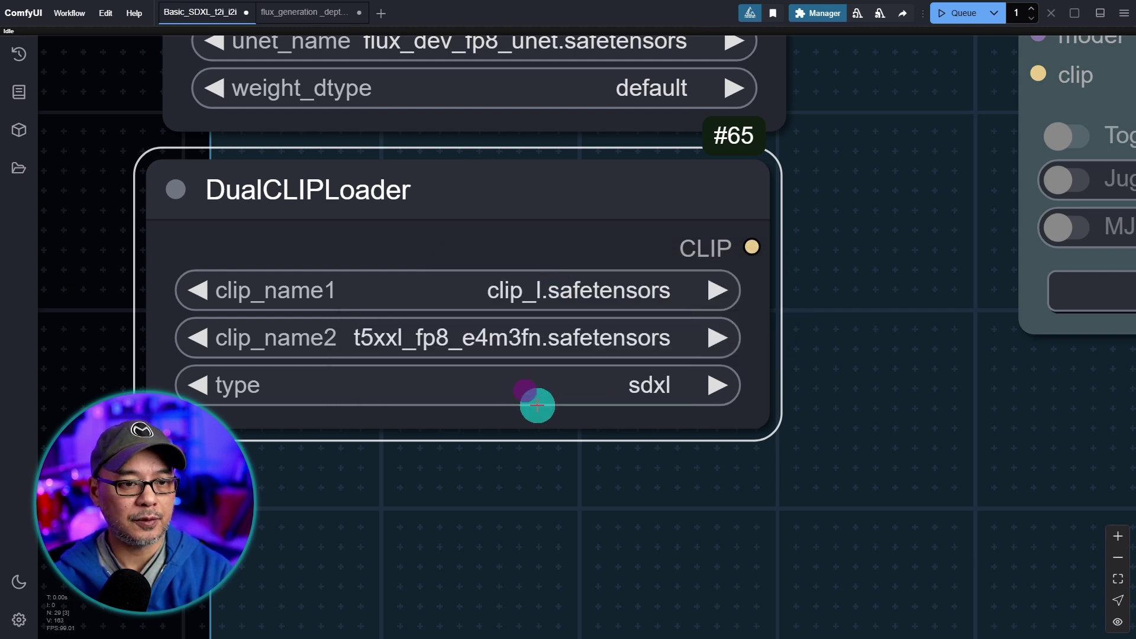
{"action": "scroll", "coordinate": [679, 477], "scroll_direction": "up", "scroll_amount": 3}
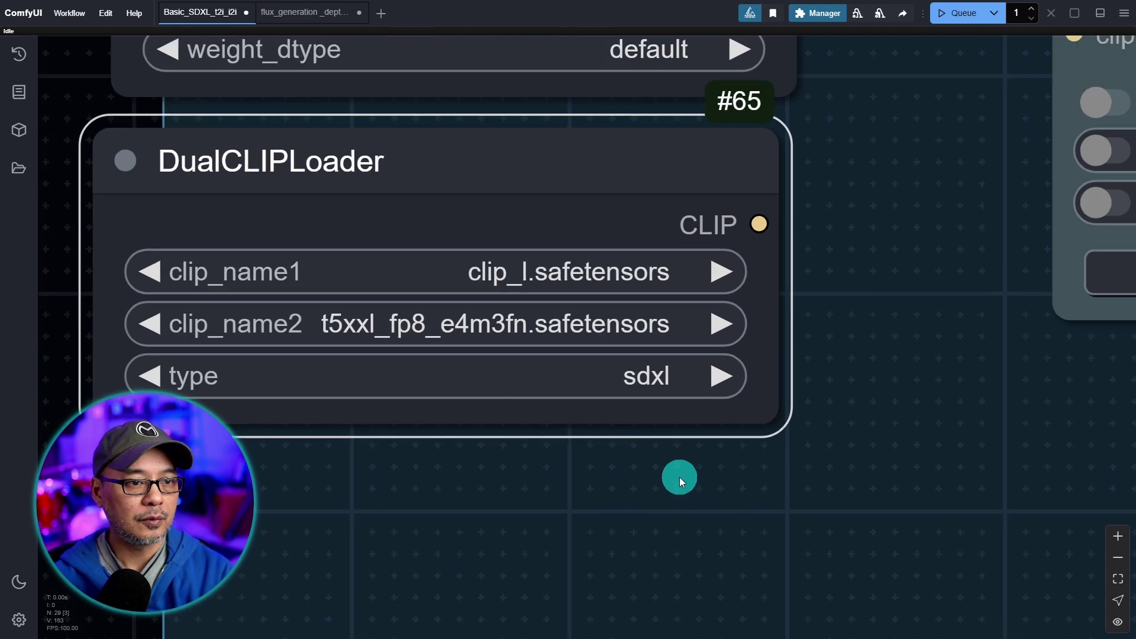
{"action": "left_click_drag", "start_coordinate": [638, 478], "coordinate": [779, 500]}
{"action": "left_click", "coordinate": [784, 379]}
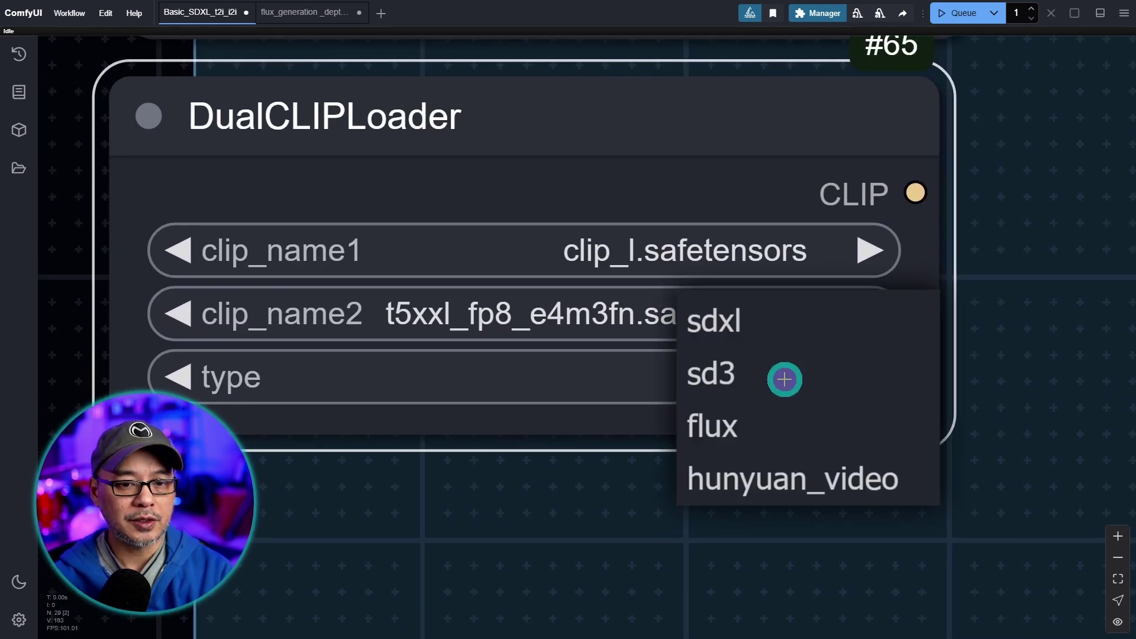
{"action": "left_click", "coordinate": [732, 425]}
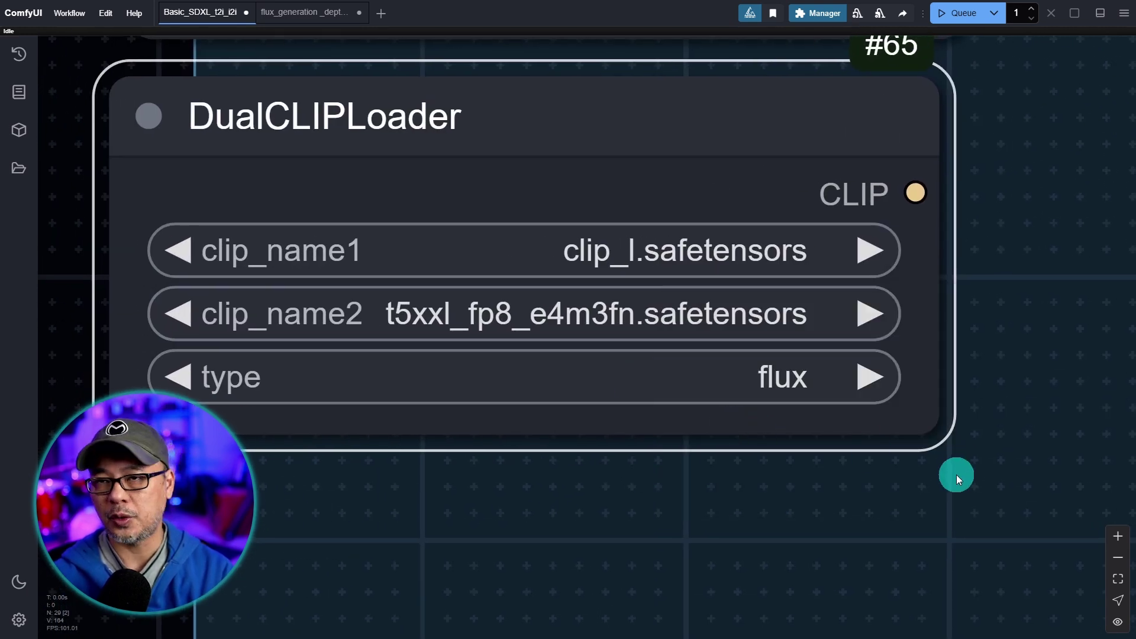
Try fp8_e4m3fn for weight_dtype, then return it to default.
{"action": "scroll", "coordinate": [931, 267], "scroll_direction": "up", "scroll_amount": 5}
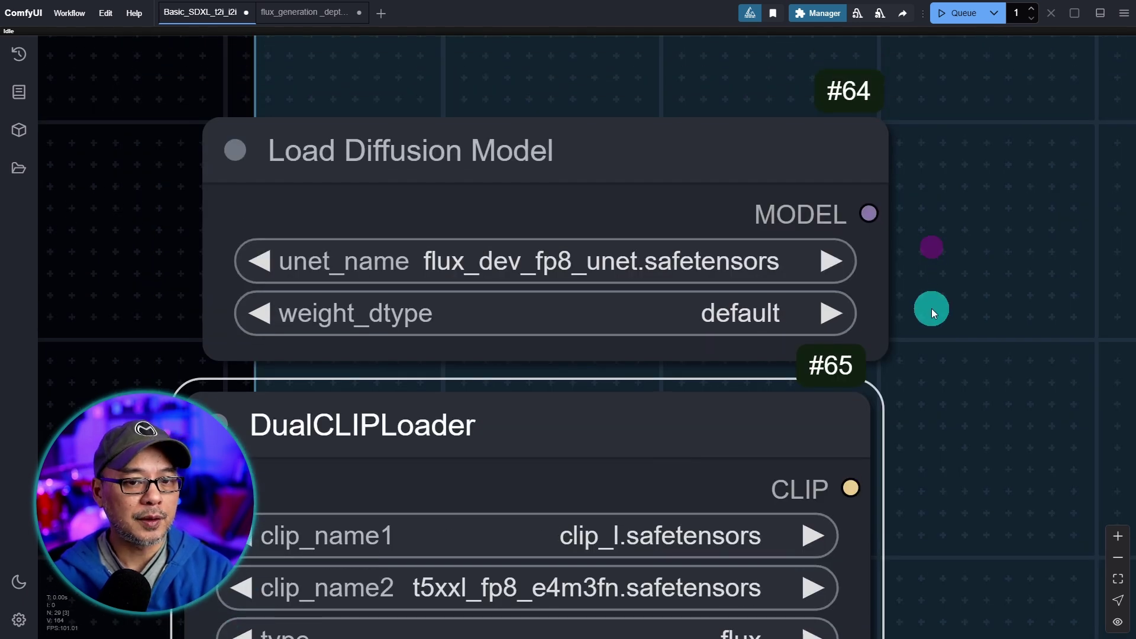
{"action": "scroll", "coordinate": [932, 310], "scroll_direction": "left", "scroll_amount": 3}
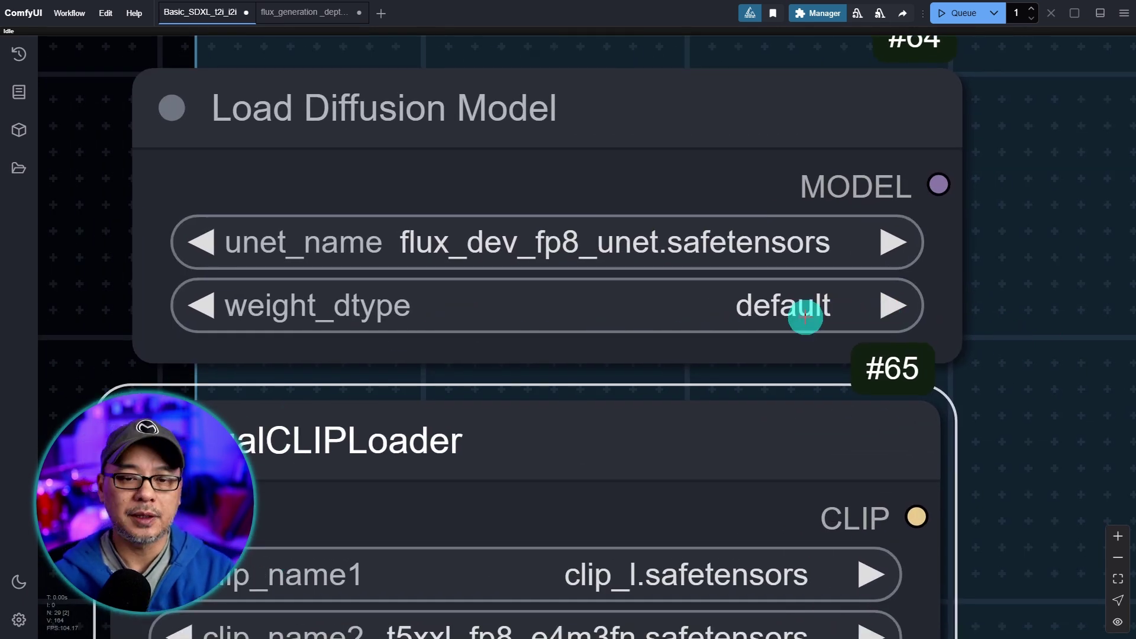
{"action": "left_click", "coordinate": [793, 310]}
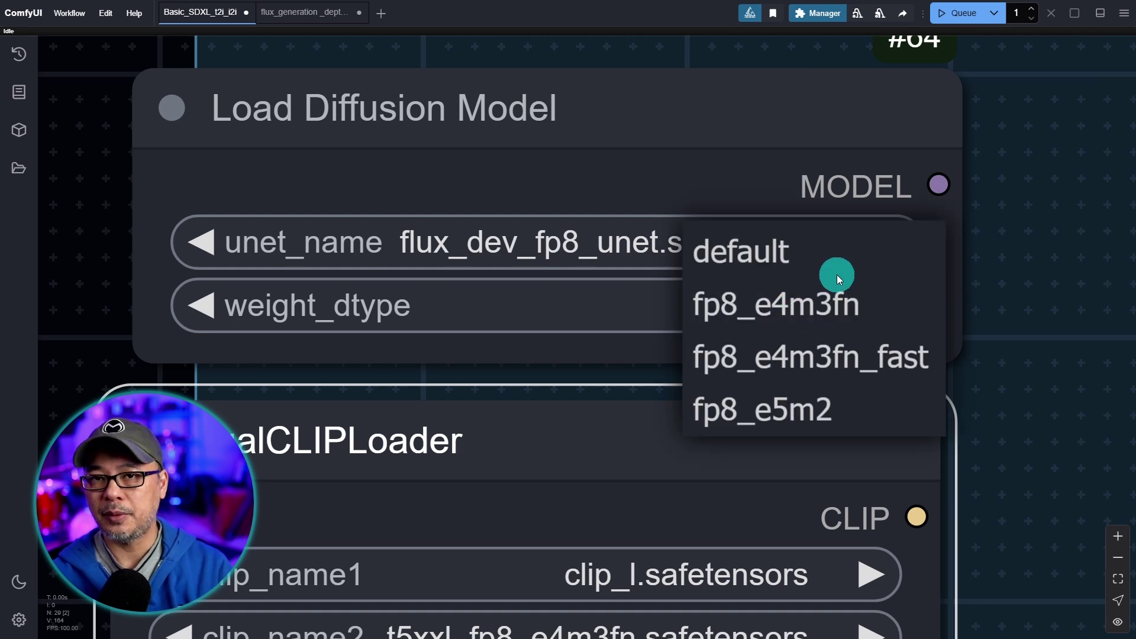
{"action": "left_click", "coordinate": [723, 317]}
{"action": "left_click", "coordinate": [722, 318]}
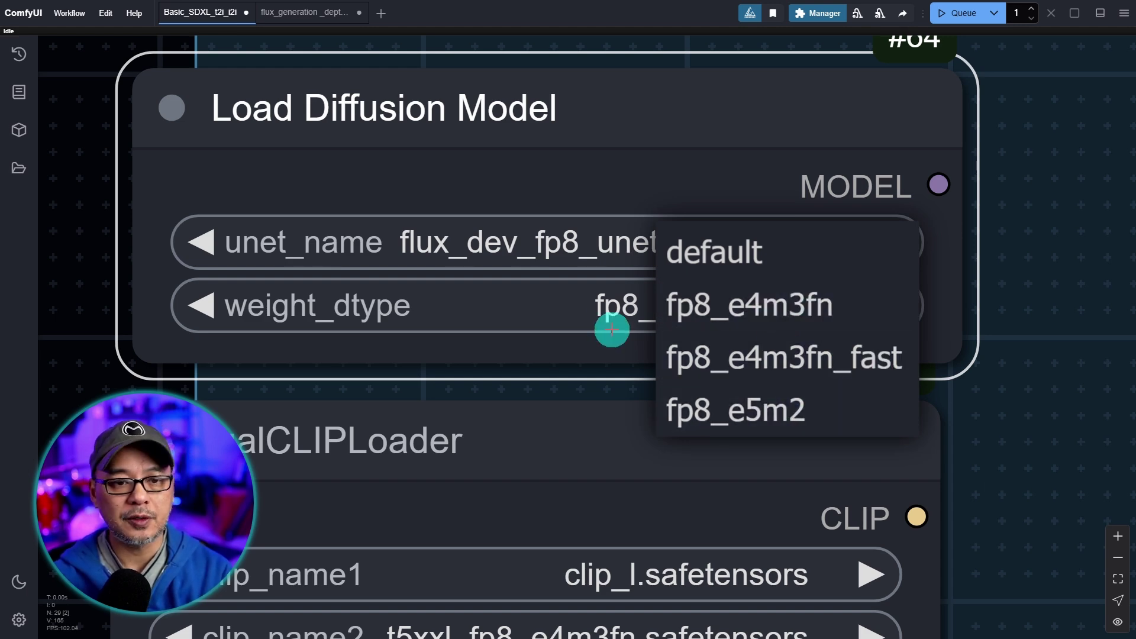
{"action": "left_click", "coordinate": [572, 318]}
{"action": "left_click", "coordinate": [615, 255]}
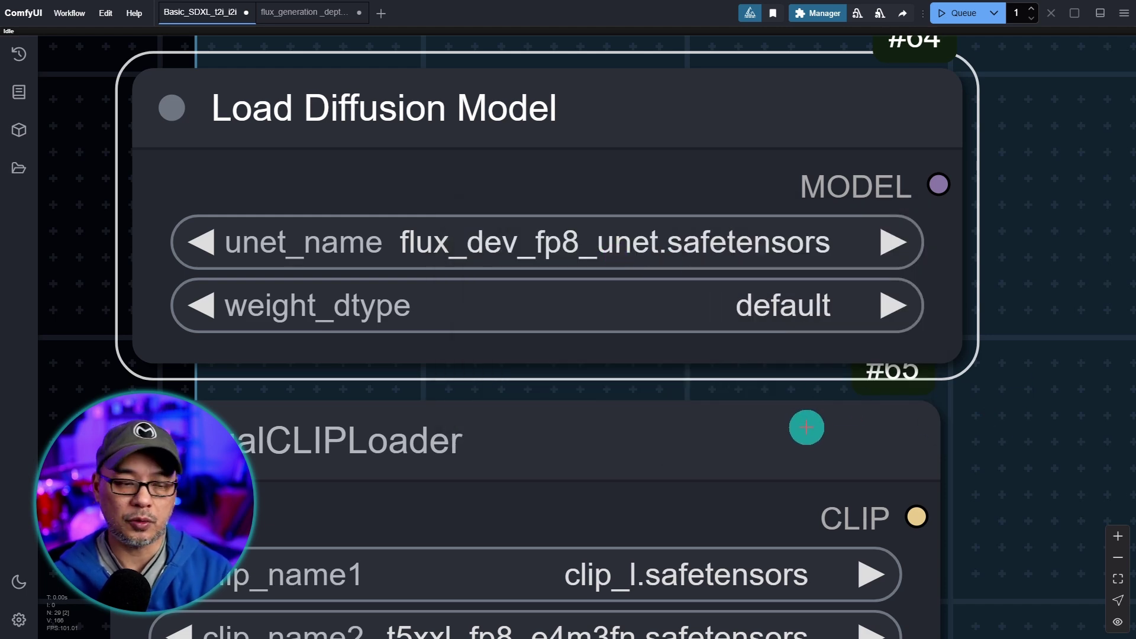
{"action": "scroll", "coordinate": [806, 427], "scroll_direction": "down", "scroll_amount": 6}
{"action": "scroll", "coordinate": [832, 459], "scroll_direction": "up", "scroll_amount": 2}
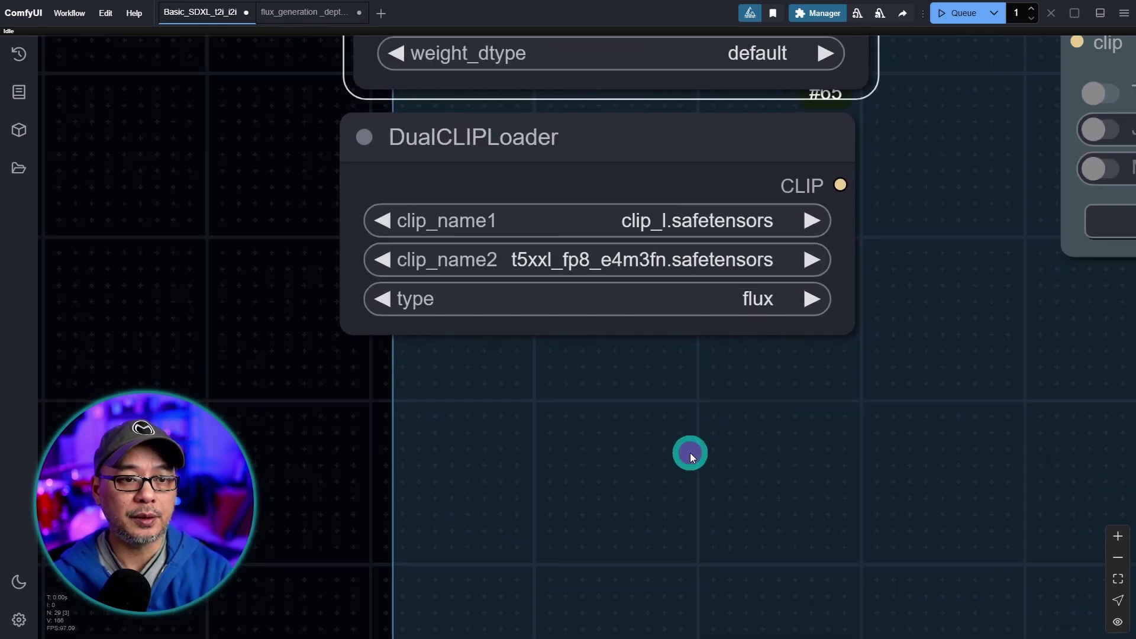
Add a Load VAE node set to ae.safetensors.
{"action": "right_click", "coordinate": [690, 453]}
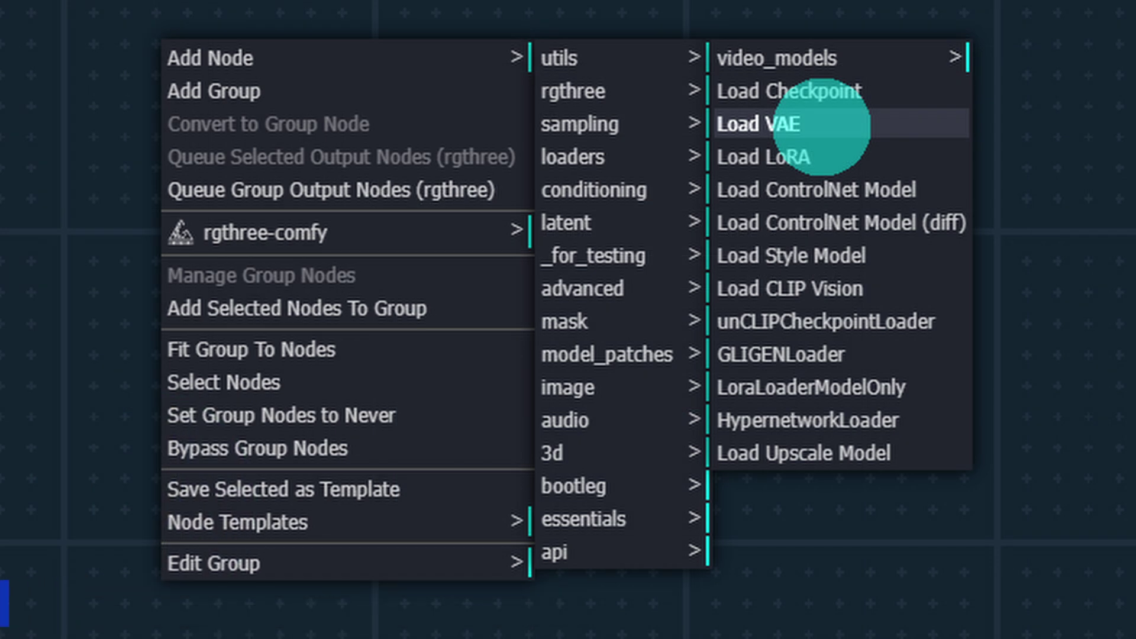
{"action": "left_click", "coordinate": [821, 126]}
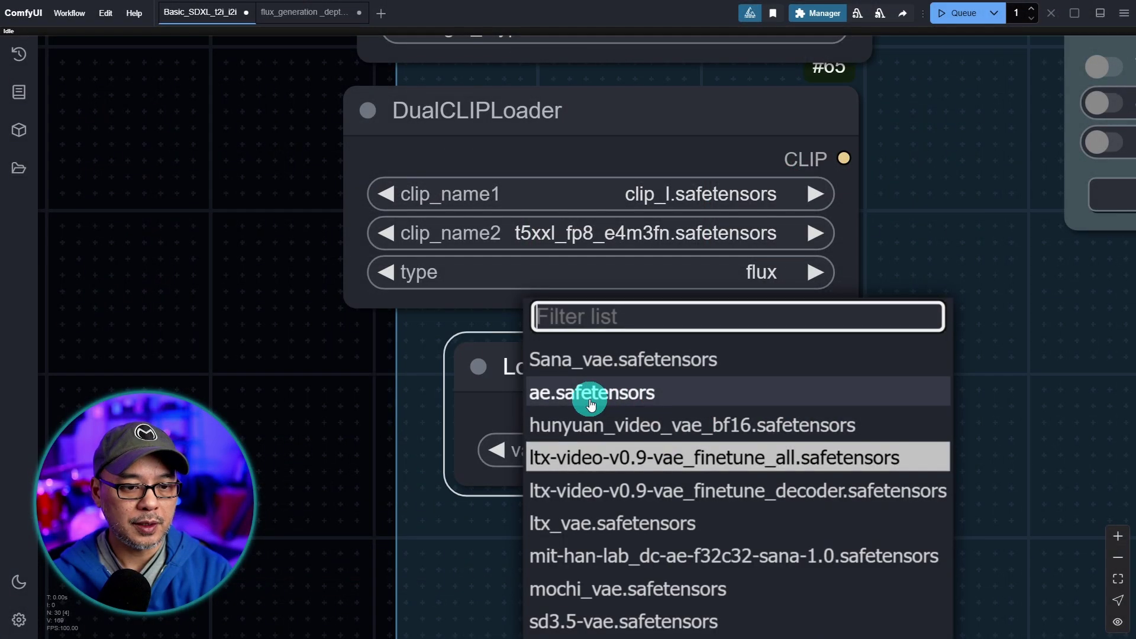
{"action": "left_click", "coordinate": [591, 394]}
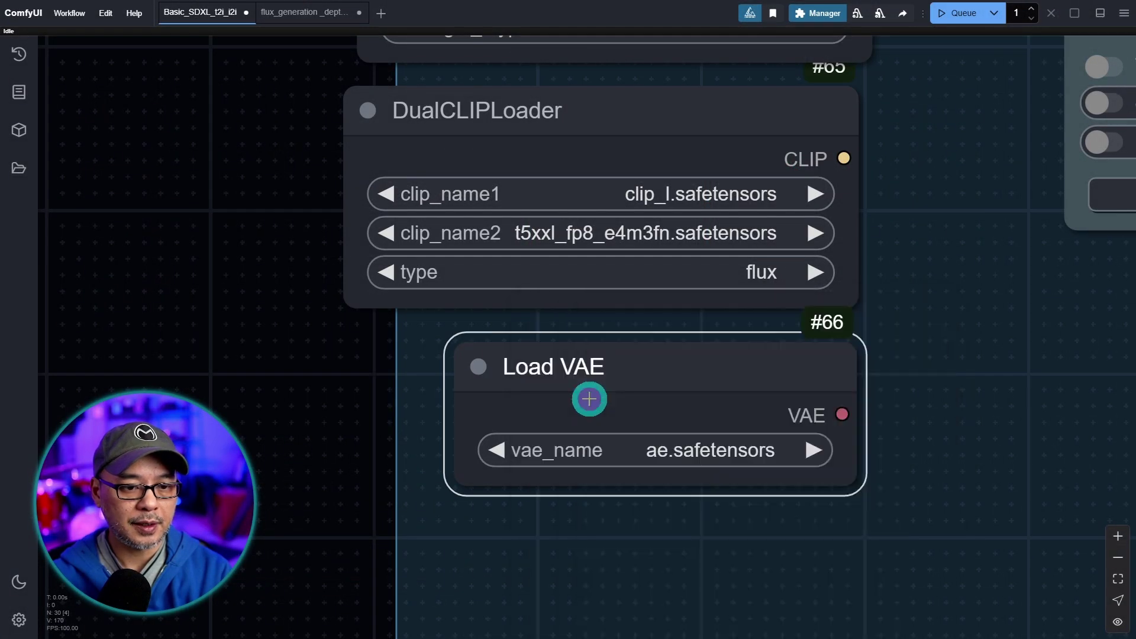
{"action": "left_click_drag", "start_coordinate": [735, 368], "coordinate": [728, 369]}
{"action": "scroll", "coordinate": [755, 409], "scroll_direction": "down", "scroll_amount": 4}
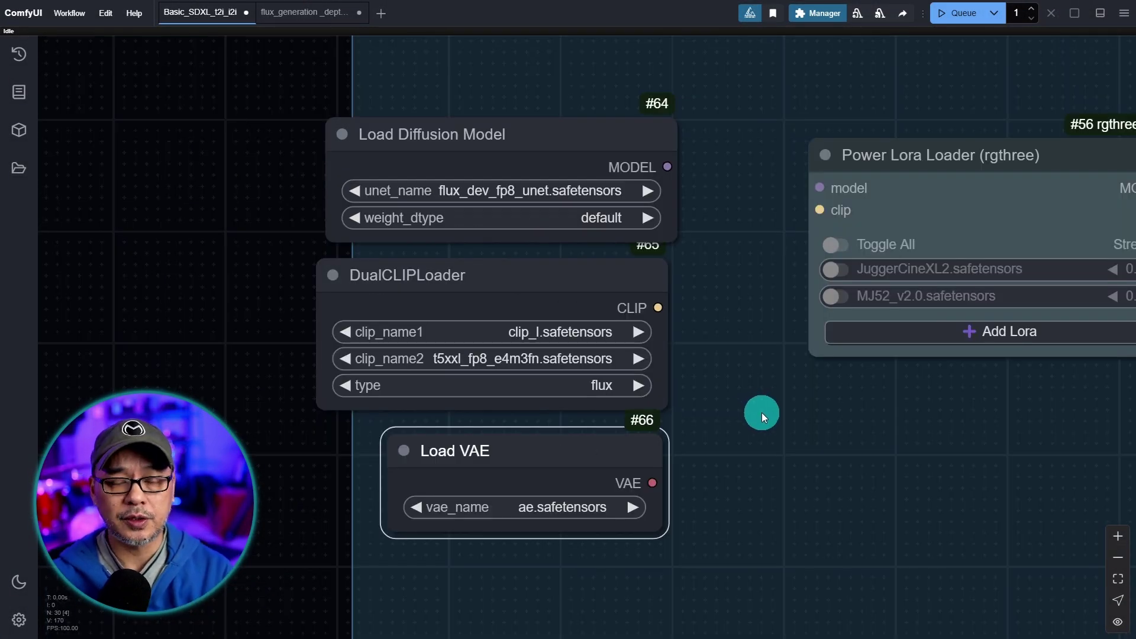
Wire the diffusion model's MODEL and DualCLIPLoader's CLIP into the Power Lora Loader.
{"action": "left_click_drag", "start_coordinate": [666, 166], "coordinate": [816, 188]}
{"action": "left_click_drag", "start_coordinate": [658, 308], "coordinate": [817, 227]}
{"action": "scroll", "coordinate": [817, 228], "scroll_direction": "right", "scroll_amount": 5}
{"action": "scroll", "coordinate": [648, 461], "scroll_direction": "down", "scroll_amount": 3}
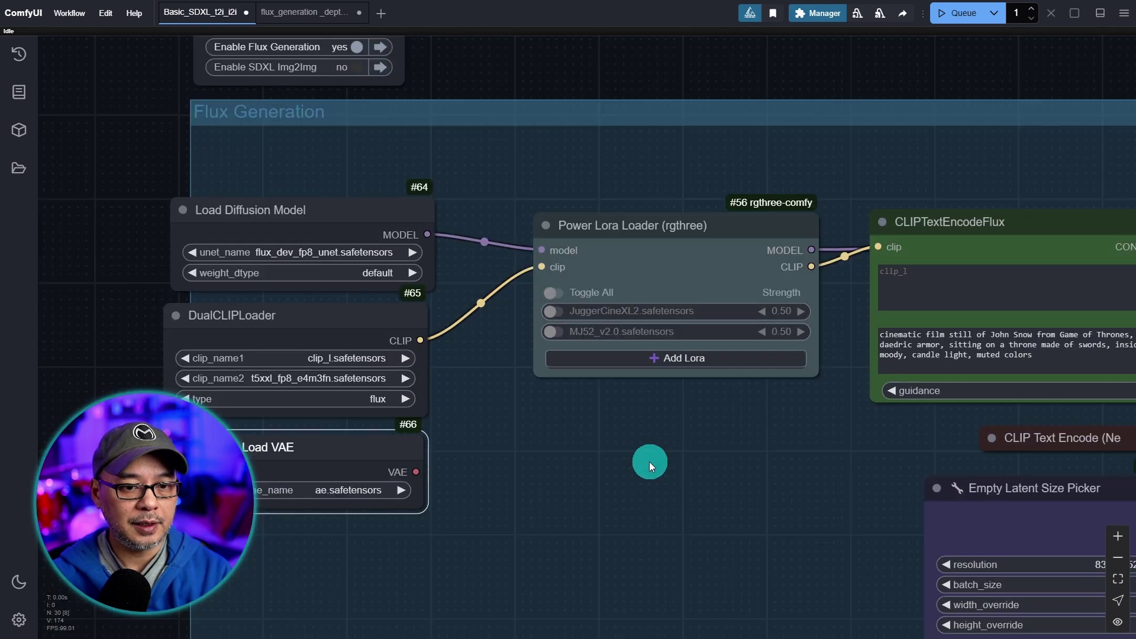
{"action": "scroll", "coordinate": [649, 462], "scroll_direction": "down", "scroll_amount": 3}
{"action": "scroll", "coordinate": [303, 444], "scroll_direction": "right", "scroll_amount": 8}
{"action": "left_click_drag", "start_coordinate": [303, 447], "coordinate": [241, 444]}
{"action": "scroll", "coordinate": [889, 311], "scroll_direction": "up", "scroll_amount": 10}
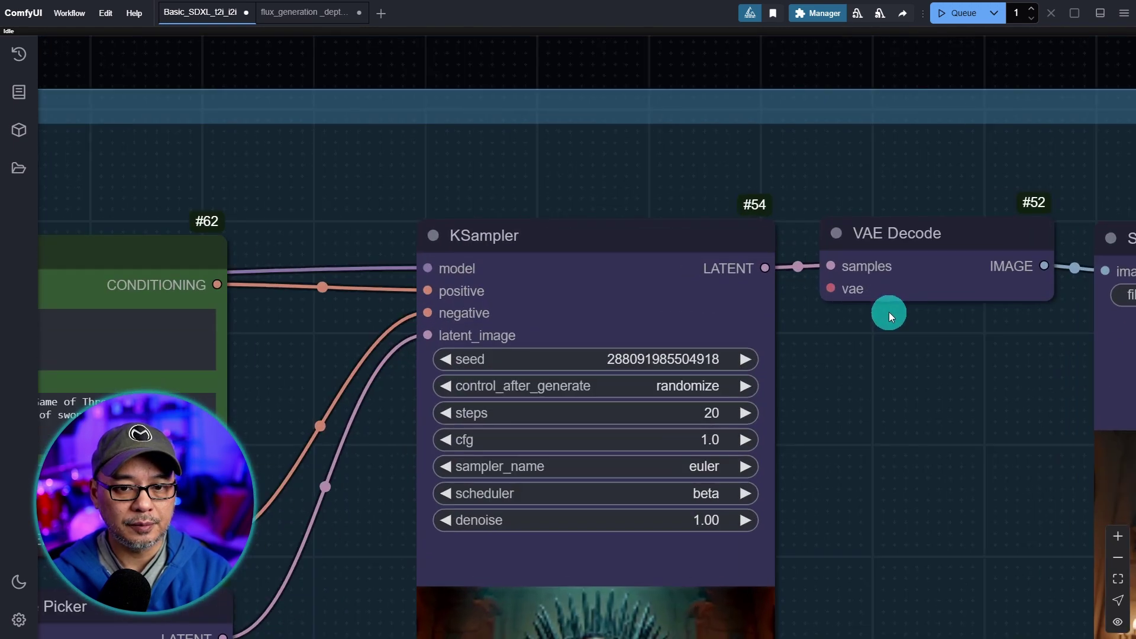
{"action": "scroll", "coordinate": [779, 271], "scroll_direction": "down", "scroll_amount": 10}
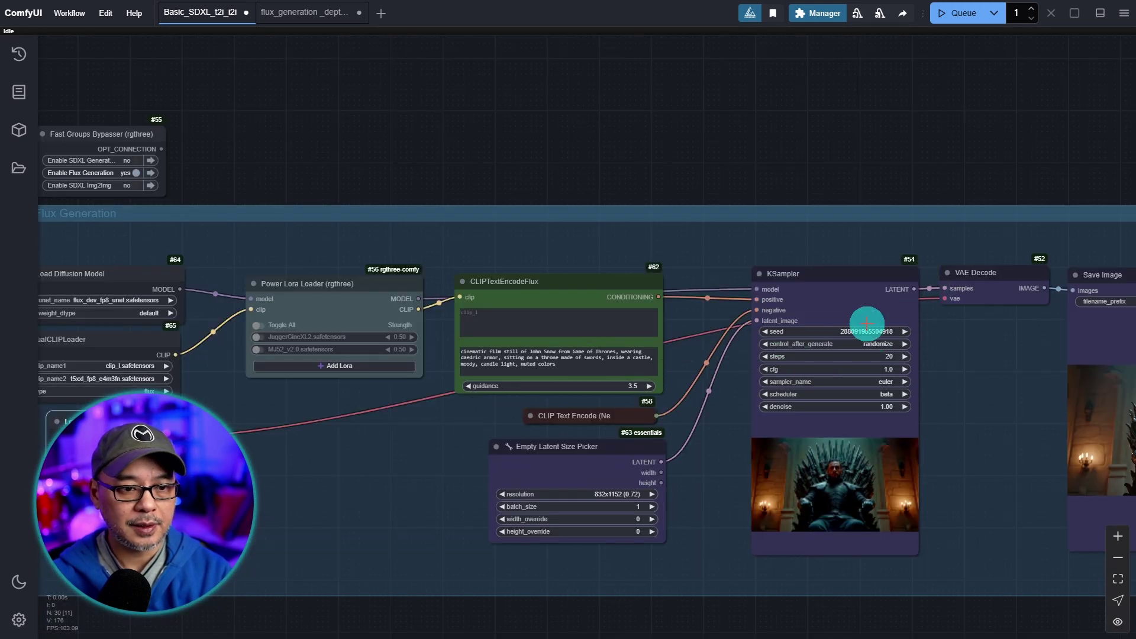
Move CLIPTextEncodeFlux lower and route the VAE link toward VAE Decode.
{"action": "left_click_drag", "start_coordinate": [587, 310], "coordinate": [577, 474]}
{"action": "scroll", "coordinate": [465, 347], "scroll_direction": "up", "scroll_amount": 4}
{"action": "left_click_drag", "start_coordinate": [312, 463], "coordinate": [634, 520]}
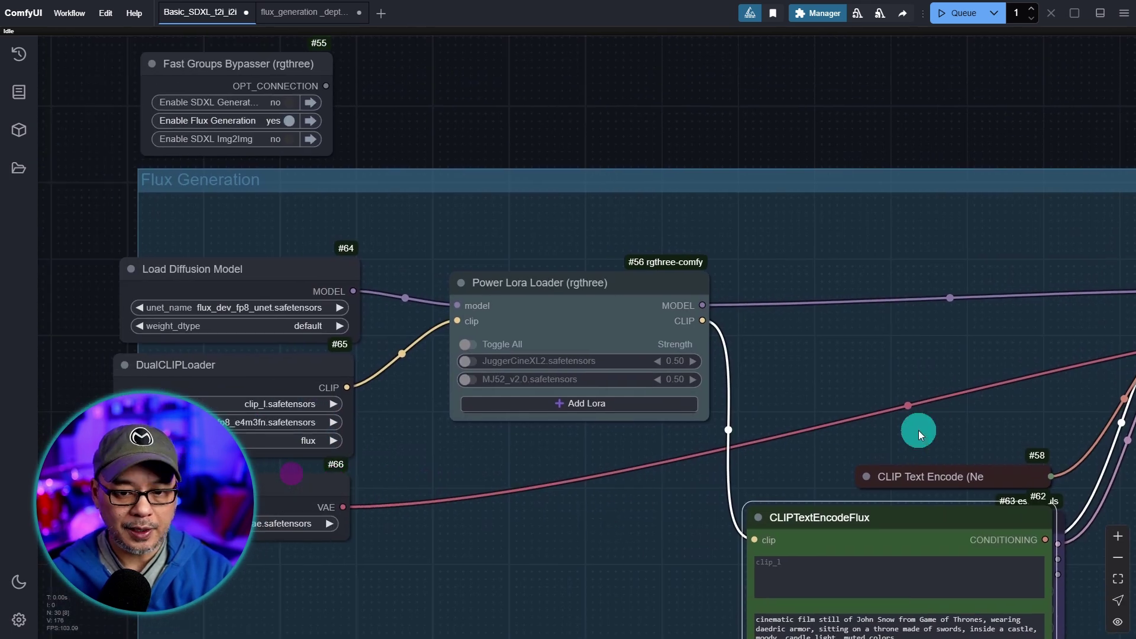
{"action": "left_click_drag", "start_coordinate": [906, 406], "coordinate": [389, 211]}
{"action": "left_click_drag", "start_coordinate": [1008, 378], "coordinate": [960, 261]}
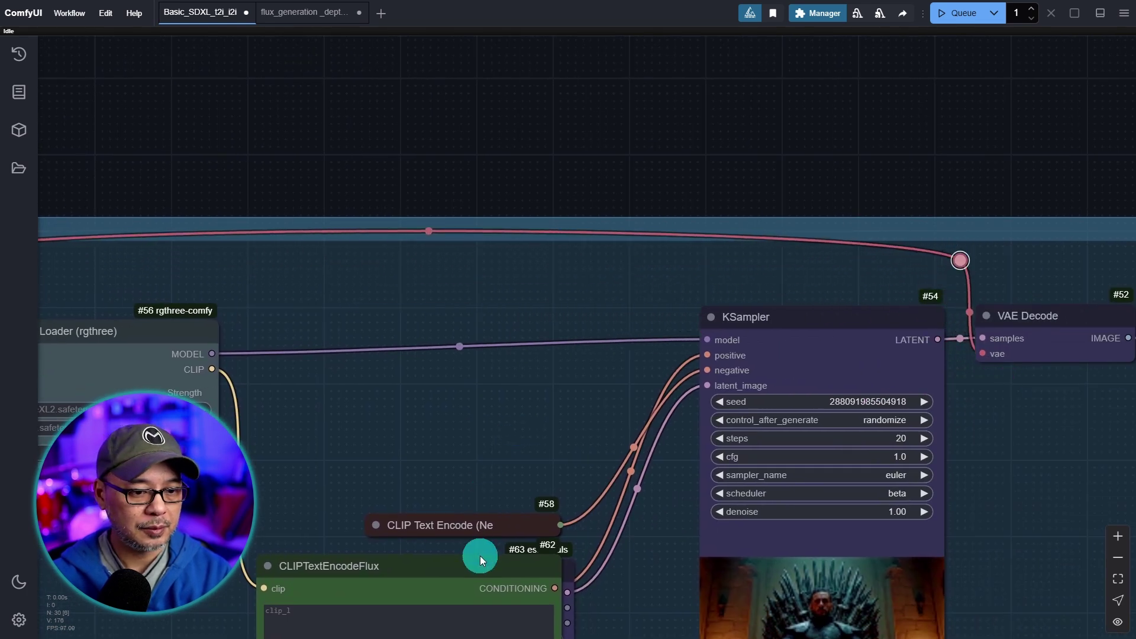
Select the three Flux loader nodes, colour them purple, and shift them slightly right and down.
{"action": "left_click_drag", "start_coordinate": [480, 555], "coordinate": [509, 386]}
{"action": "left_click_drag", "start_coordinate": [510, 386], "coordinate": [506, 336]}
{"action": "left_click_drag", "start_coordinate": [185, 160], "coordinate": [424, 550]}
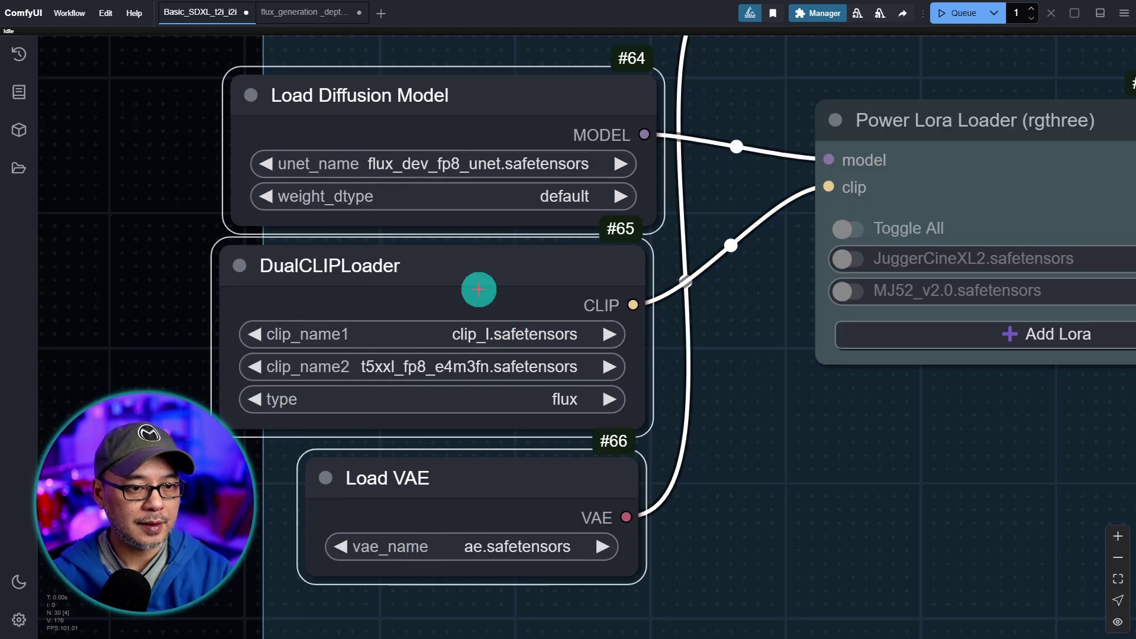
{"action": "right_click", "coordinate": [479, 289]}
{"action": "left_click", "coordinate": [520, 436]}
{"action": "left_click", "coordinate": [544, 491]}
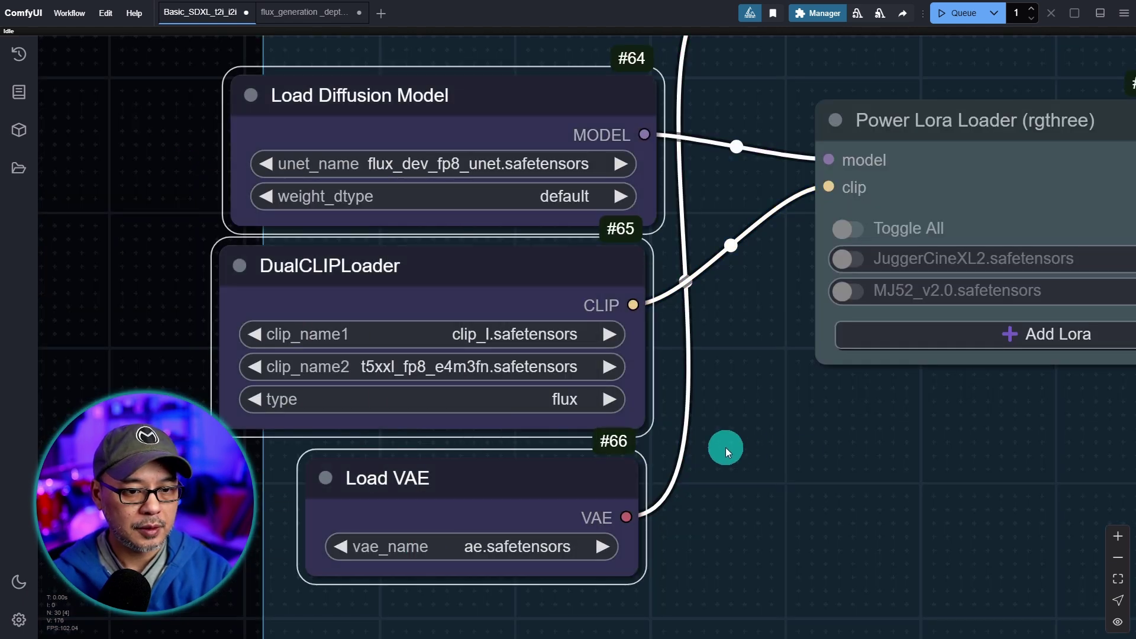
{"action": "left_click_drag", "start_coordinate": [598, 463], "coordinate": [609, 473]}
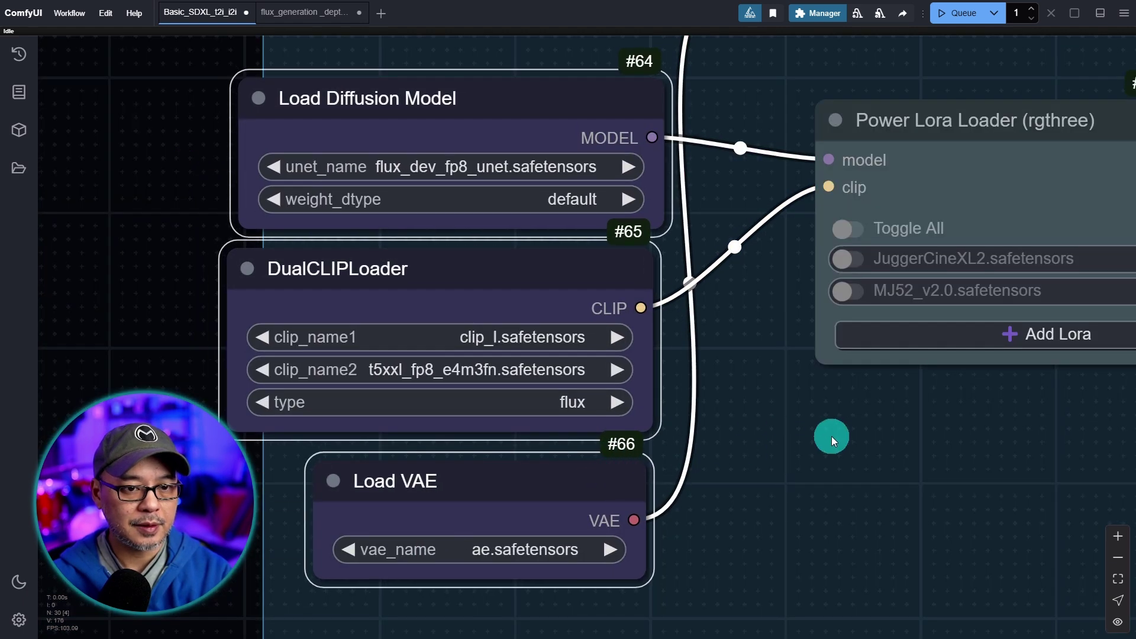
Recheck Load Diffusion Model and keep flux_dev_fp8_unet as its model.
{"action": "scroll", "coordinate": [832, 436], "scroll_direction": "down", "scroll_amount": 4}
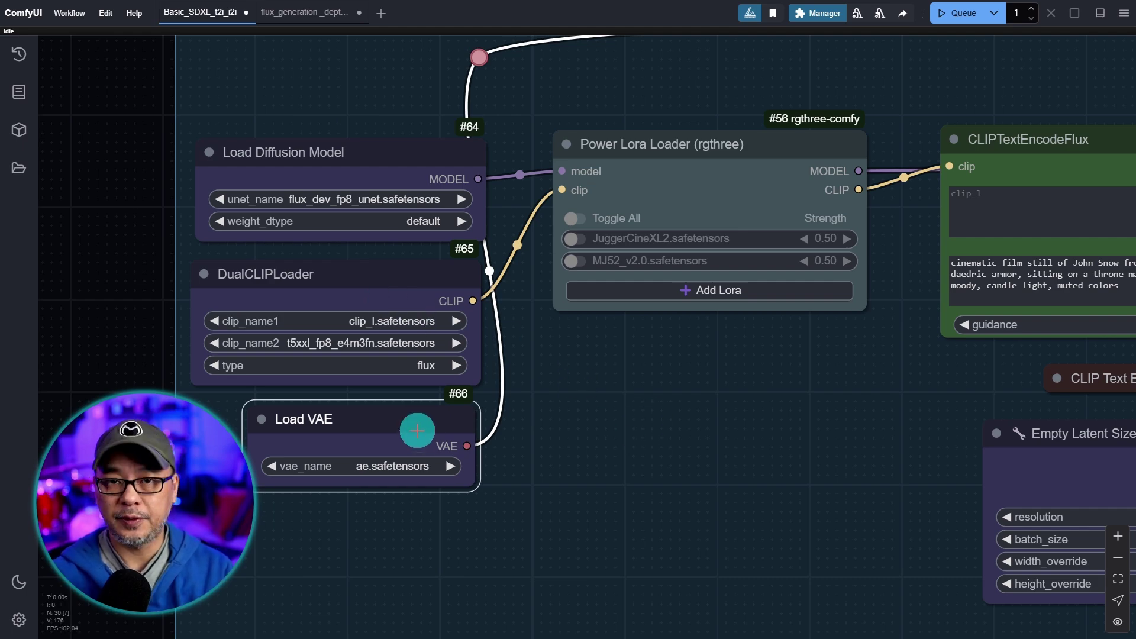
{"action": "left_click", "coordinate": [401, 164]}
{"action": "scroll", "coordinate": [223, 216], "scroll_direction": "up", "scroll_amount": 7}
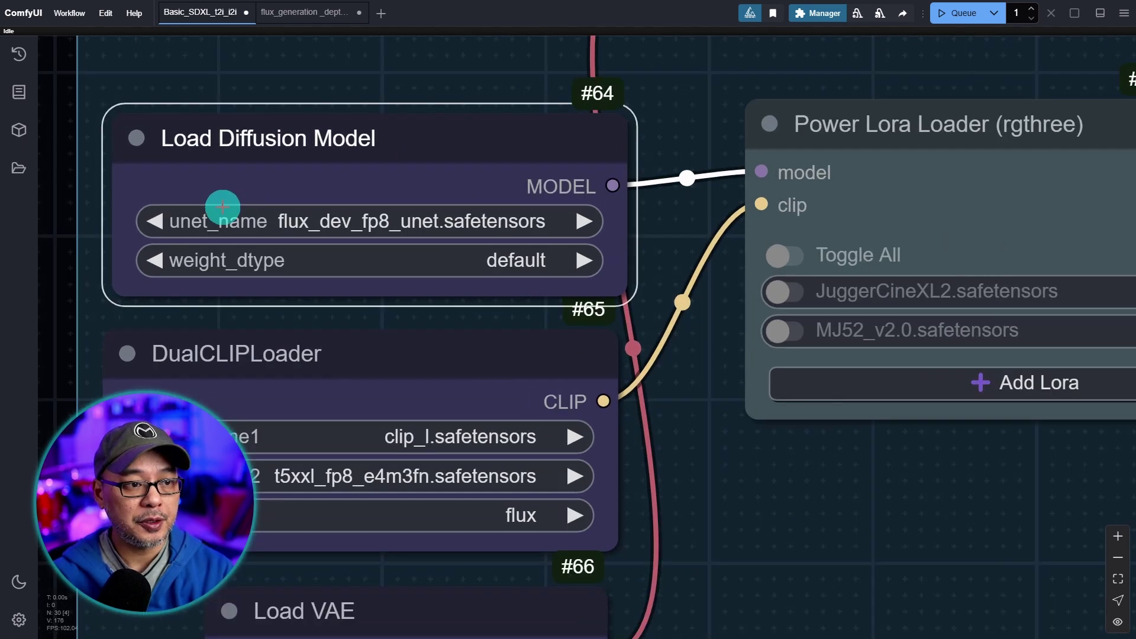
{"action": "left_click", "coordinate": [75, 327]}
{"action": "left_click_drag", "start_coordinate": [55, 329], "coordinate": [190, 332]}
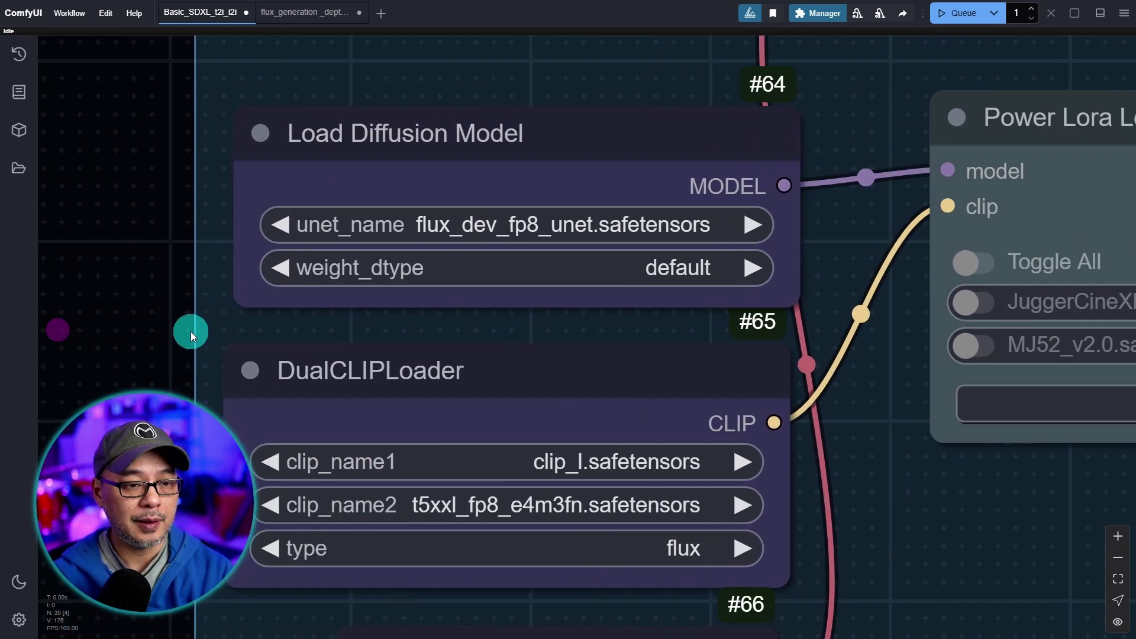
{"action": "left_click", "coordinate": [573, 232]}
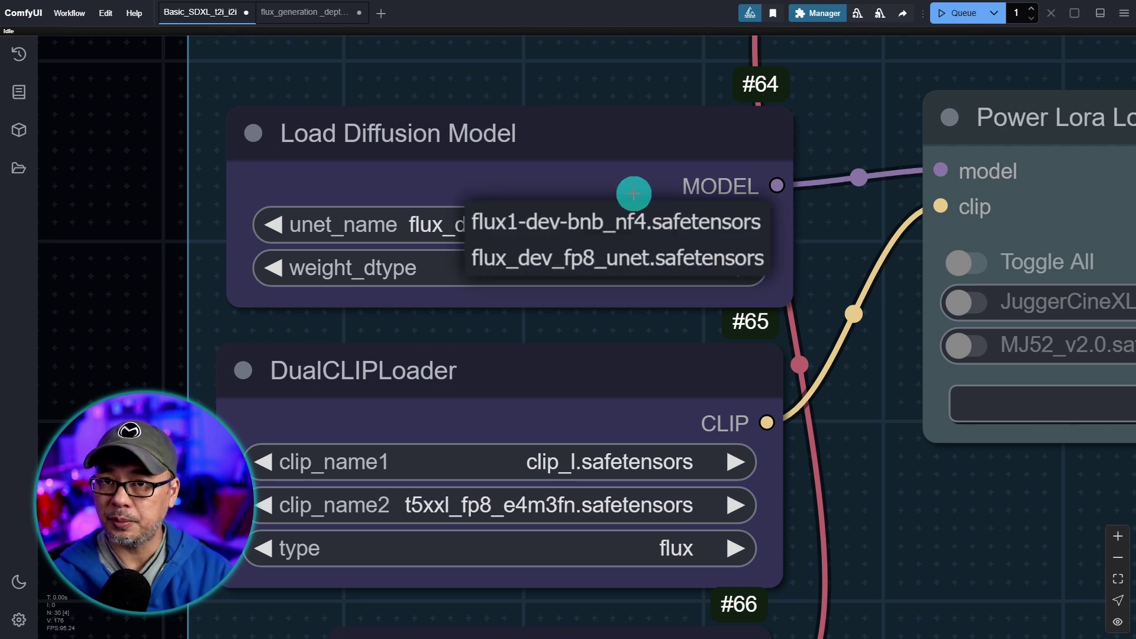
{"action": "left_click", "coordinate": [633, 193]}
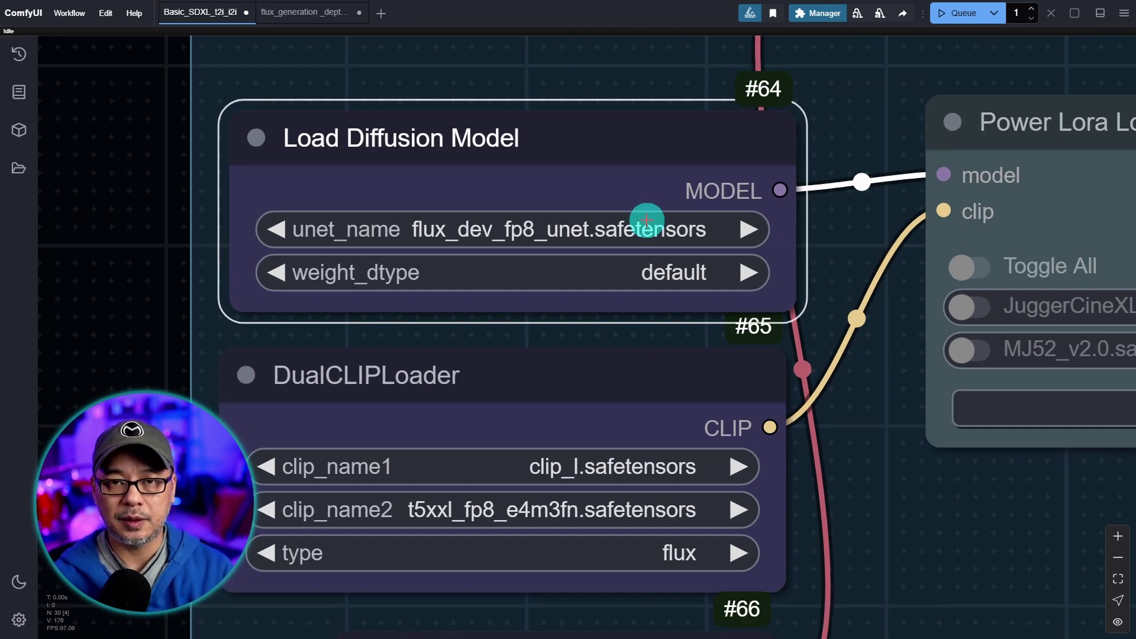
{"action": "scroll", "coordinate": [647, 217], "scroll_direction": "down", "scroll_amount": 2}
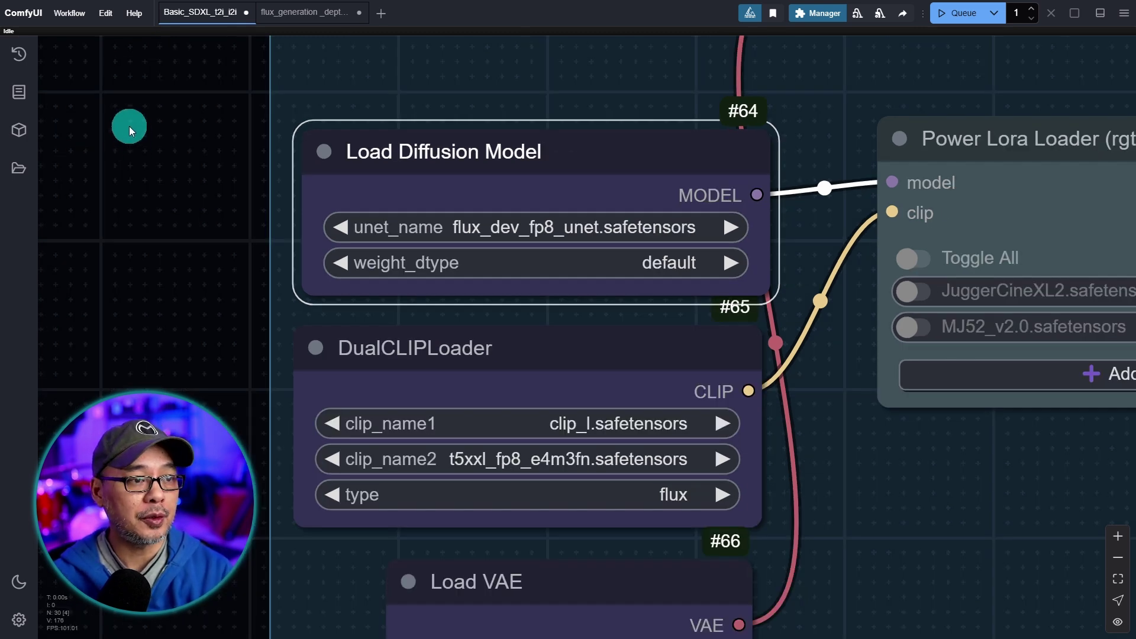
Add a Unet Loader (GGUF) node with flux1-dev-unet_Q4_K_S.gguf left of the Flux loaders.
{"action": "right_click", "coordinate": [128, 126]}
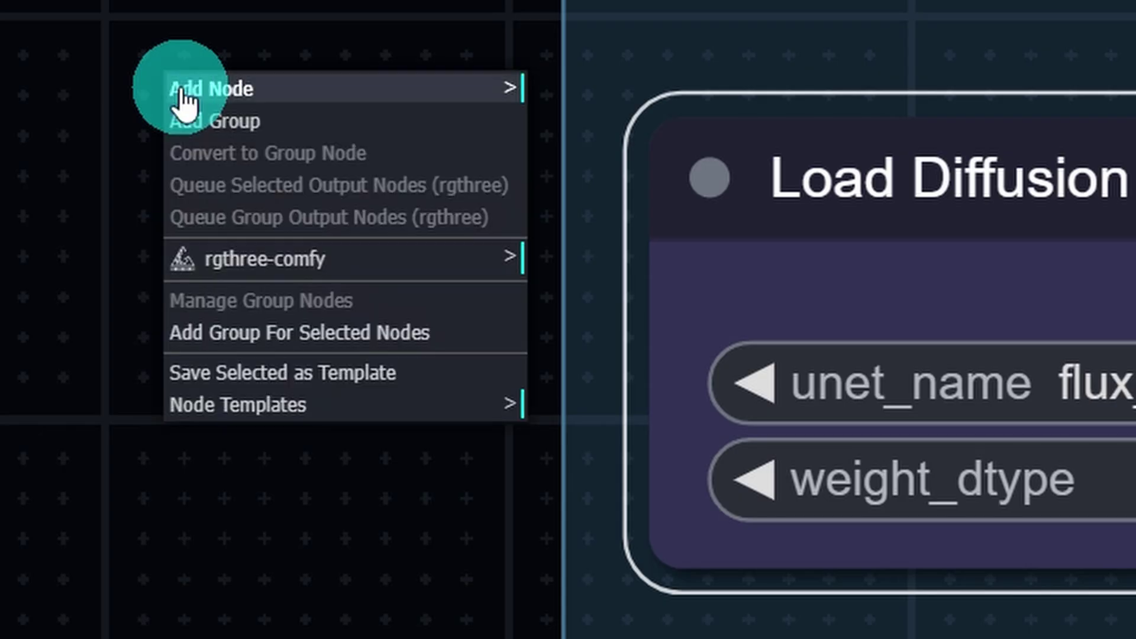
{"action": "left_click", "coordinate": [183, 100]}
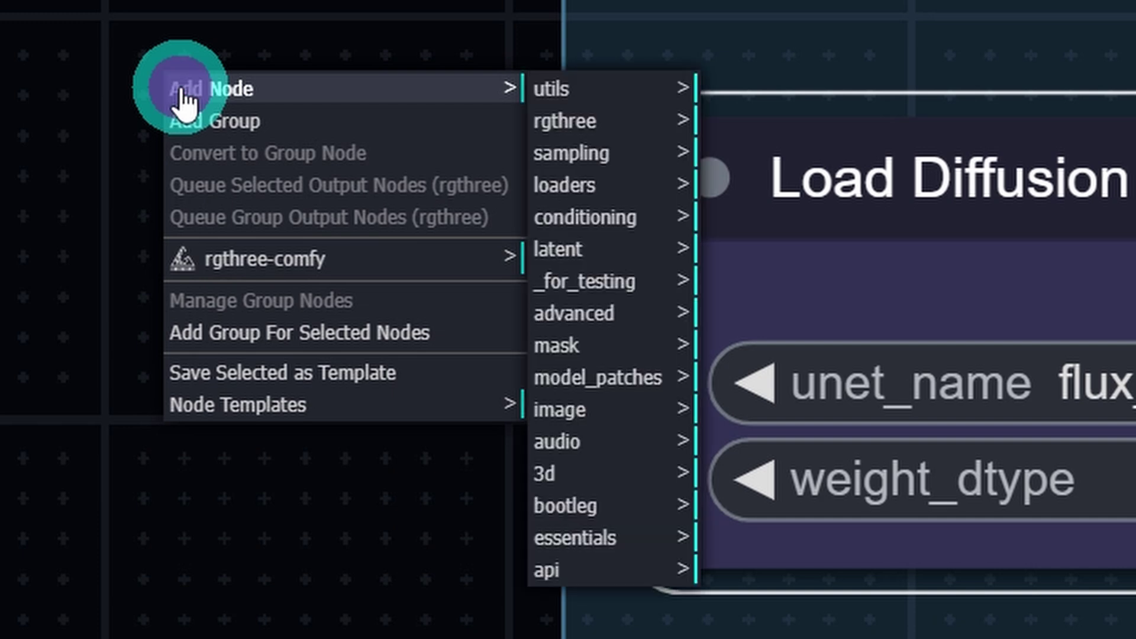
{"action": "left_click", "coordinate": [565, 513]}
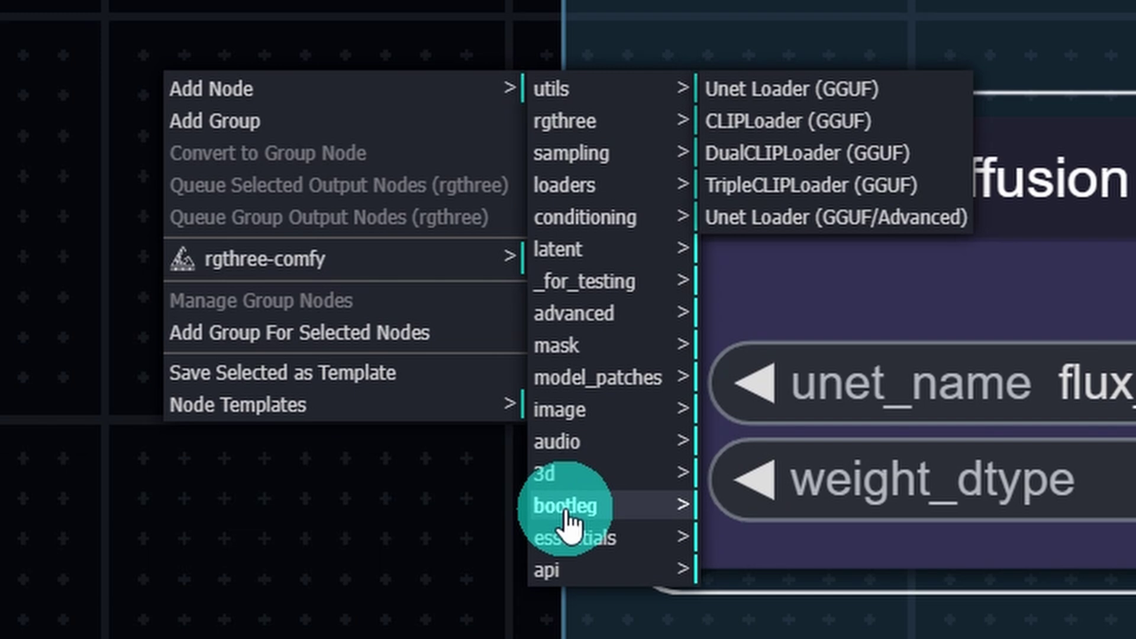
{"action": "left_click", "coordinate": [819, 98]}
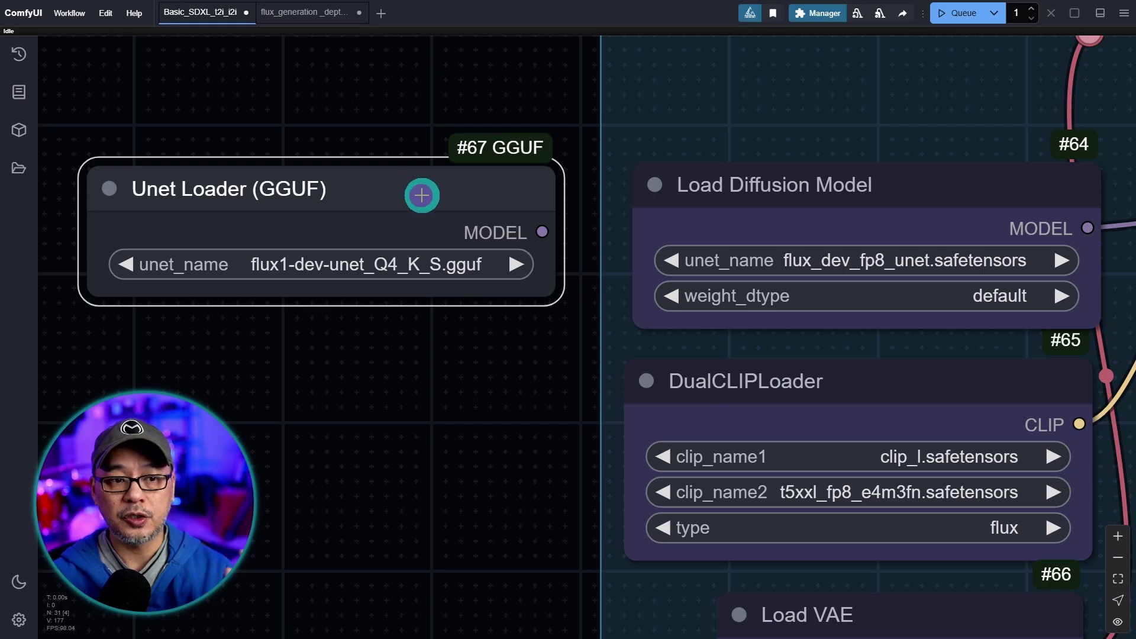
{"action": "left_click_drag", "start_coordinate": [420, 194], "coordinate": [439, 213]}
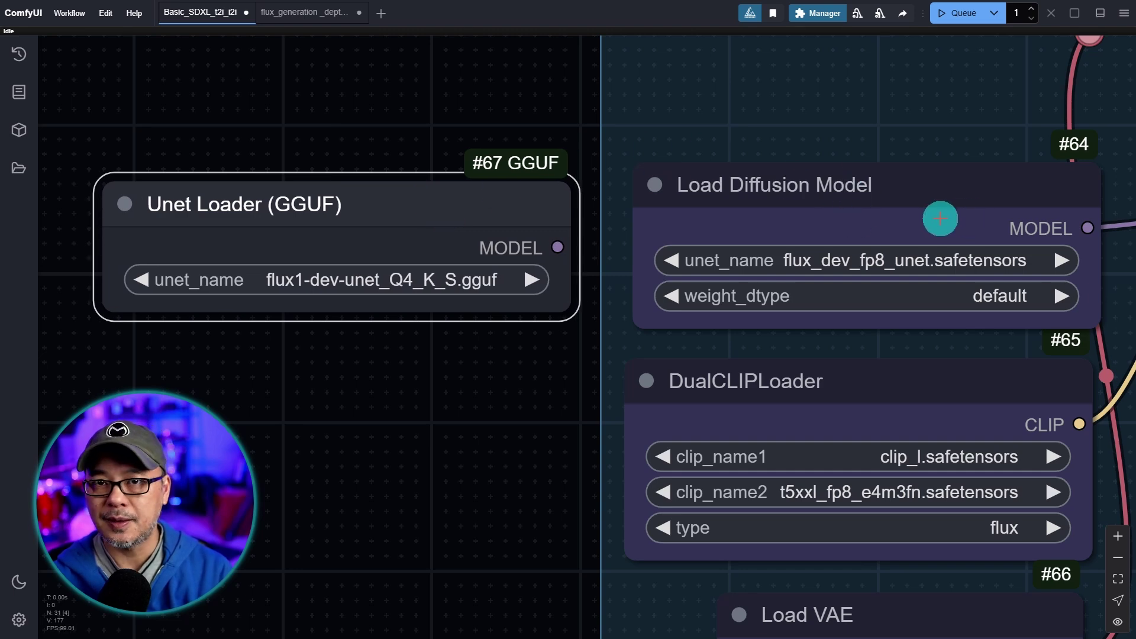
Select the Load Diffusion Model, Unet Loader (GGUF), and DualCLIPLoader nodes in turn.
{"action": "left_click", "coordinate": [938, 220]}
{"action": "left_click", "coordinate": [412, 226]}
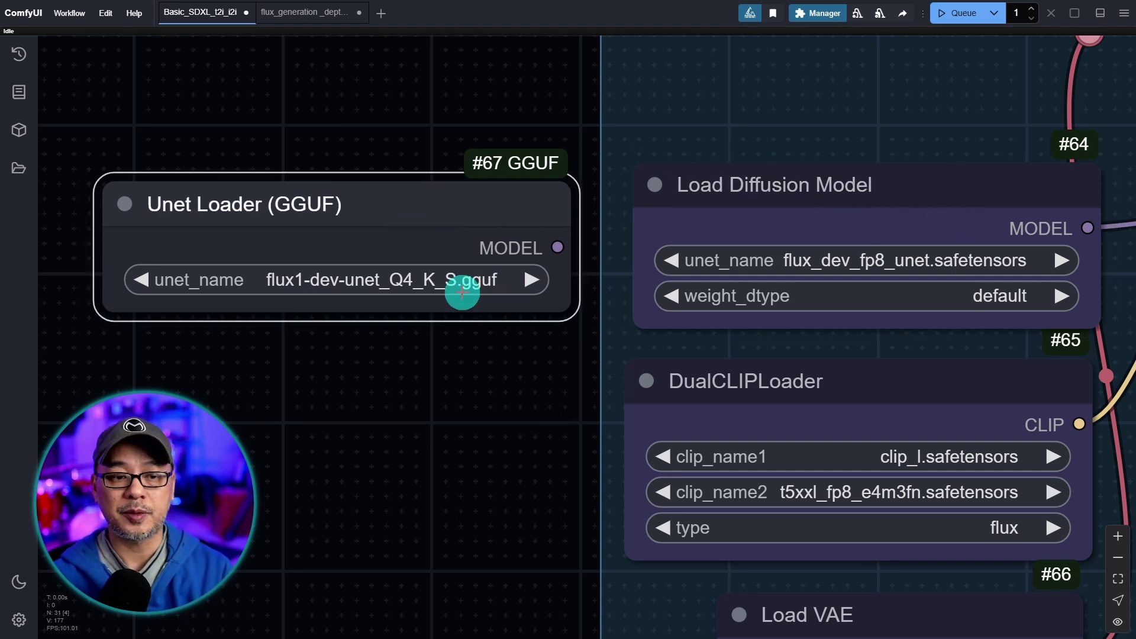
{"action": "scroll", "coordinate": [400, 319], "scroll_direction": "down", "scroll_amount": 2}
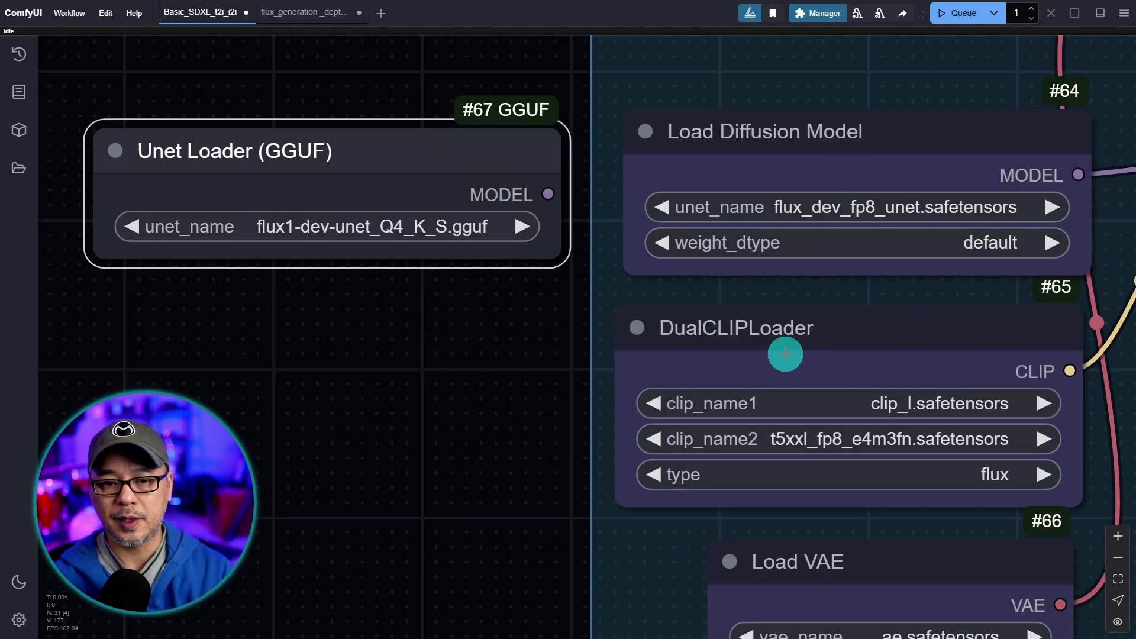
{"action": "left_click", "coordinate": [777, 350]}
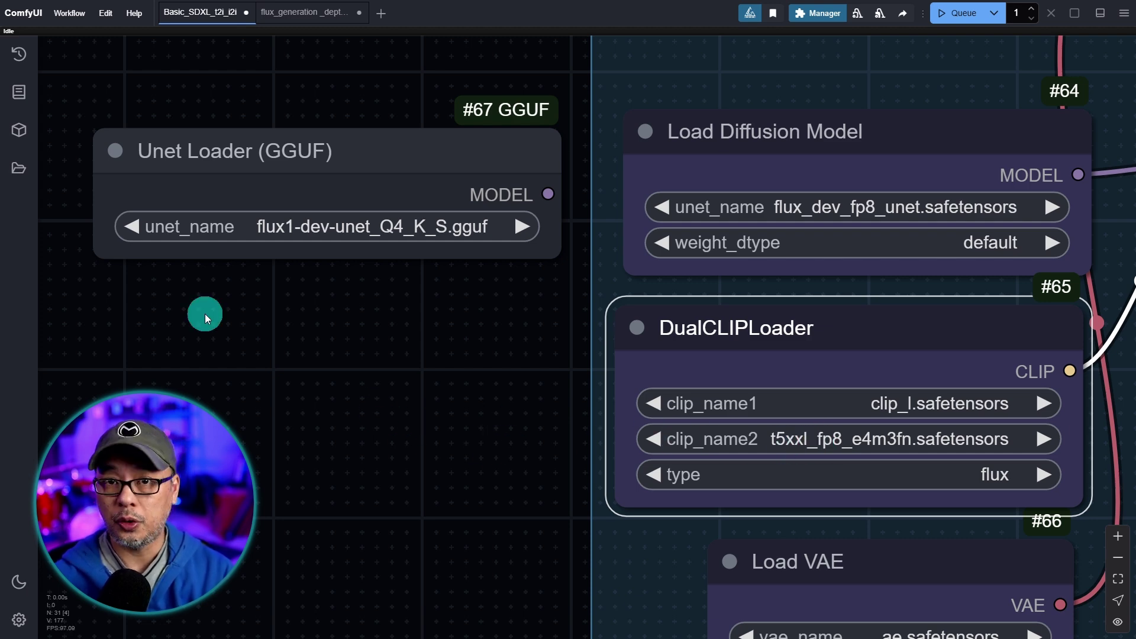
Add a DualCLIPLoader (GGUF) below the GGUF unet loader with clip_l and the Q4_K_S T5 encoder.
{"action": "right_click", "coordinate": [154, 280]}
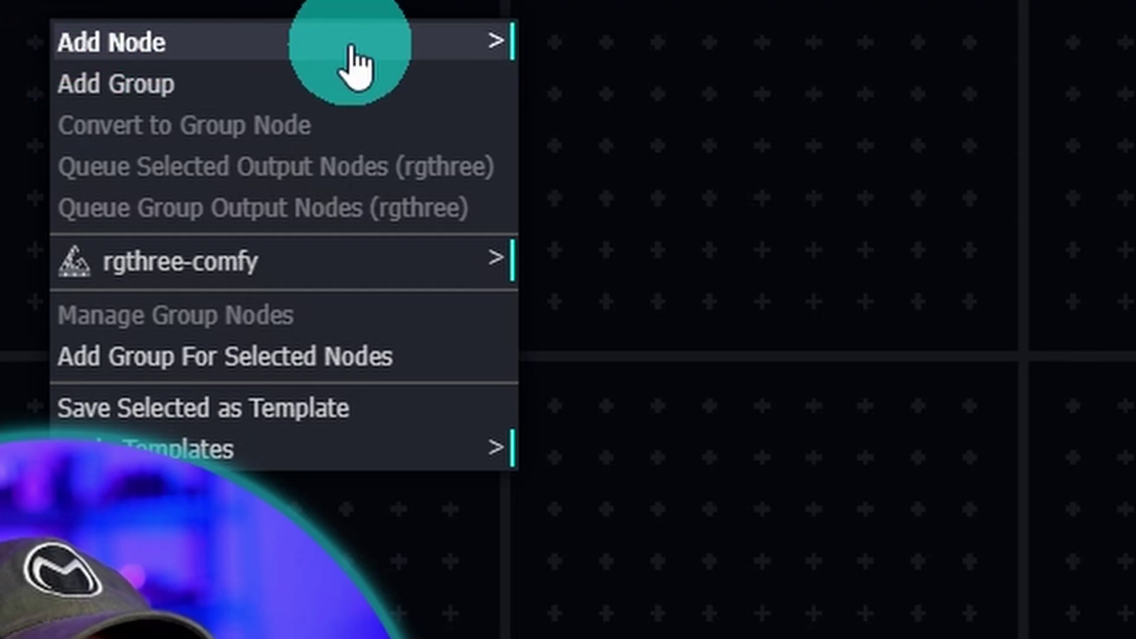
{"action": "left_click", "coordinate": [245, 287]}
{"action": "left_click", "coordinate": [600, 588]}
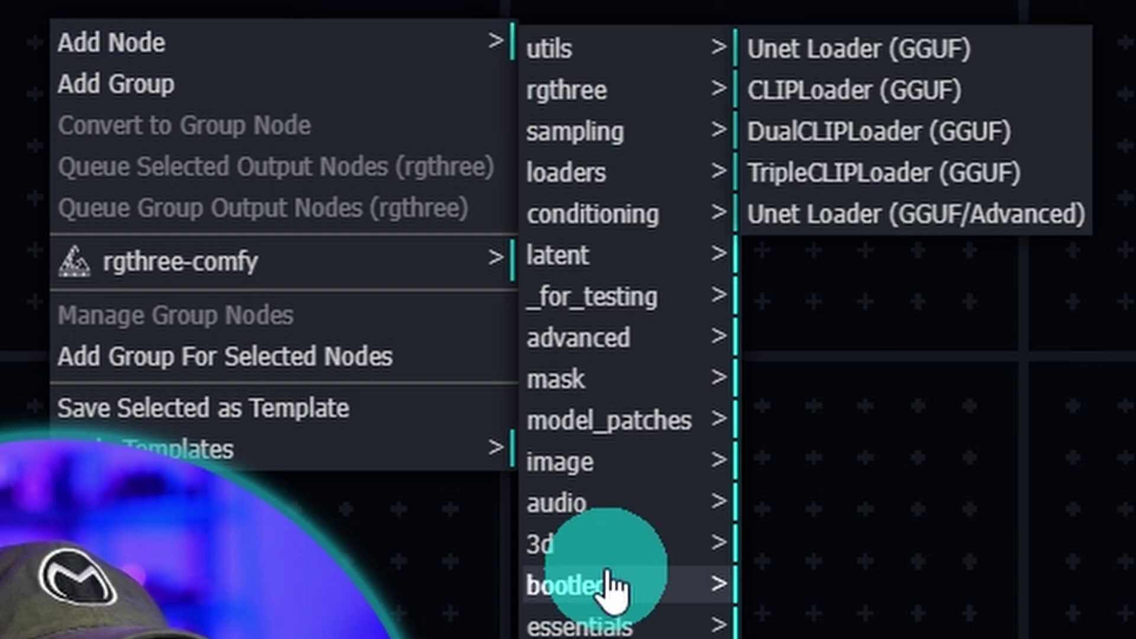
{"action": "left_click", "coordinate": [902, 152]}
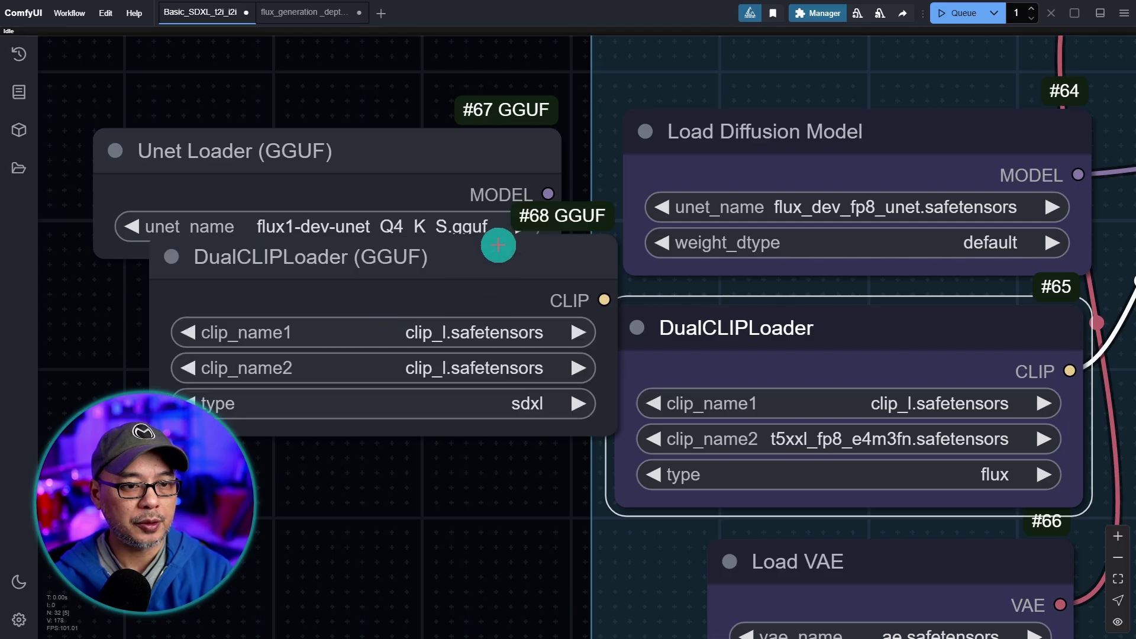
{"action": "left_click_drag", "start_coordinate": [499, 244], "coordinate": [438, 321]}
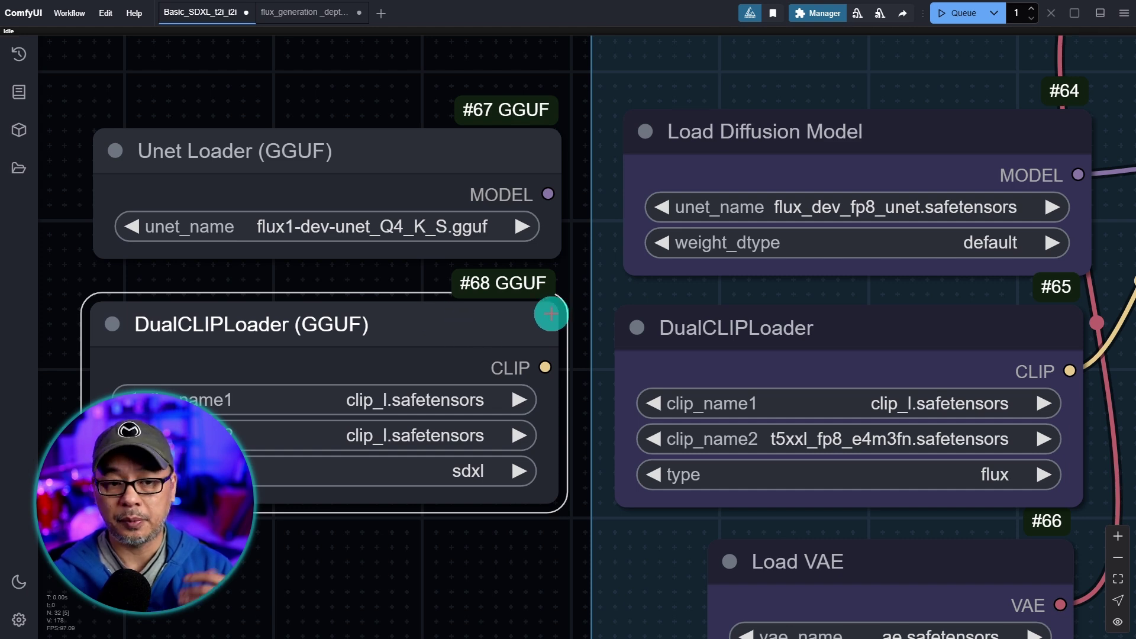
{"action": "left_click", "coordinate": [406, 396]}
{"action": "left_click", "coordinate": [408, 383]}
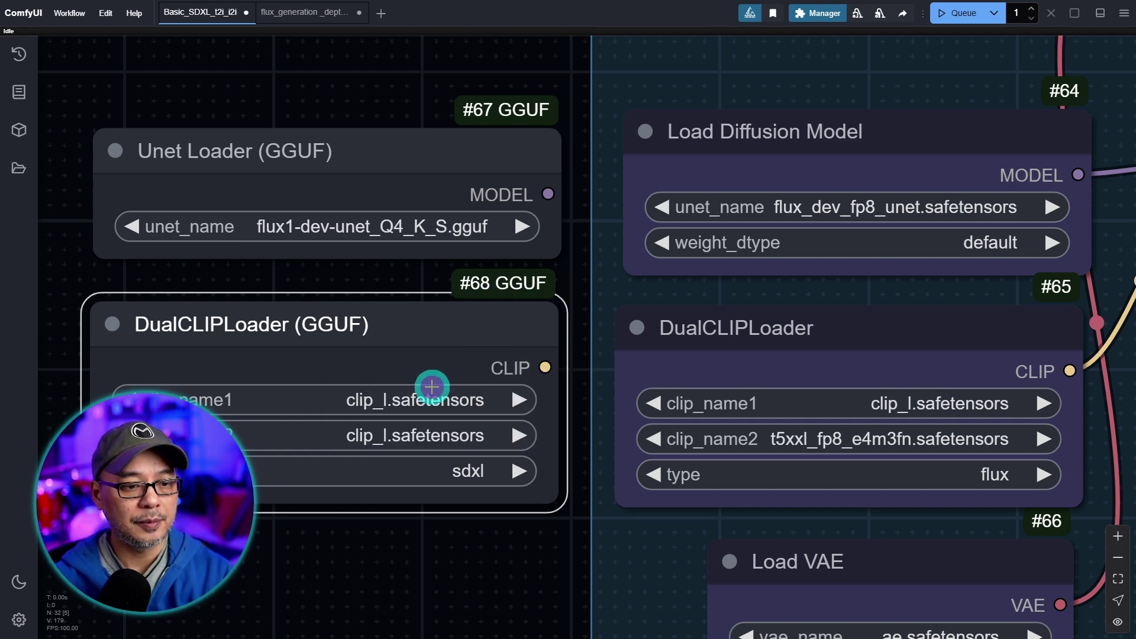
{"action": "left_click", "coordinate": [406, 436]}
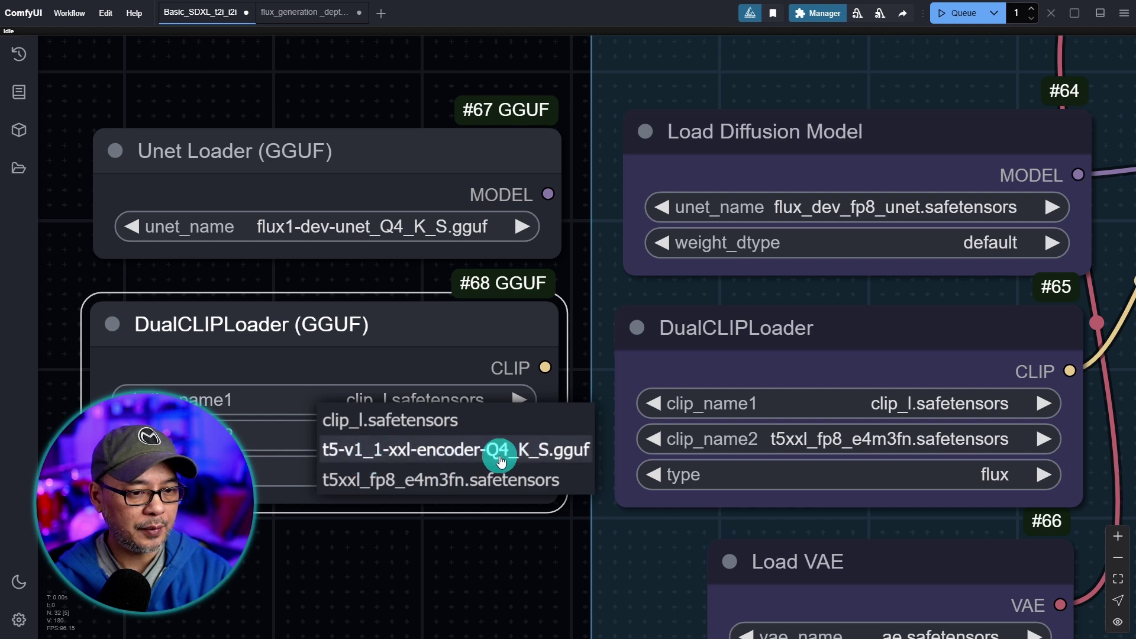
{"action": "left_click", "coordinate": [446, 452]}
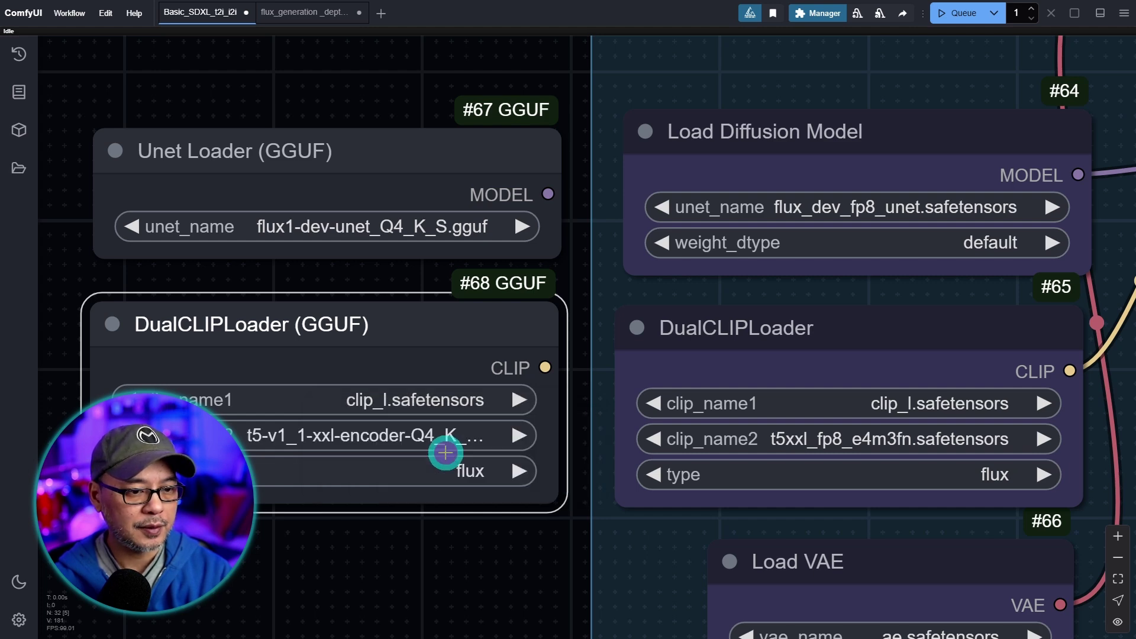
Delete the standard Load Diffusion Model and DualCLIPLoader nodes.
{"action": "scroll", "coordinate": [469, 584], "scroll_direction": "down", "scroll_amount": 2}
{"action": "left_click", "coordinate": [788, 278]}
{"action": "left_click", "coordinate": [764, 325], "text": "shift"}
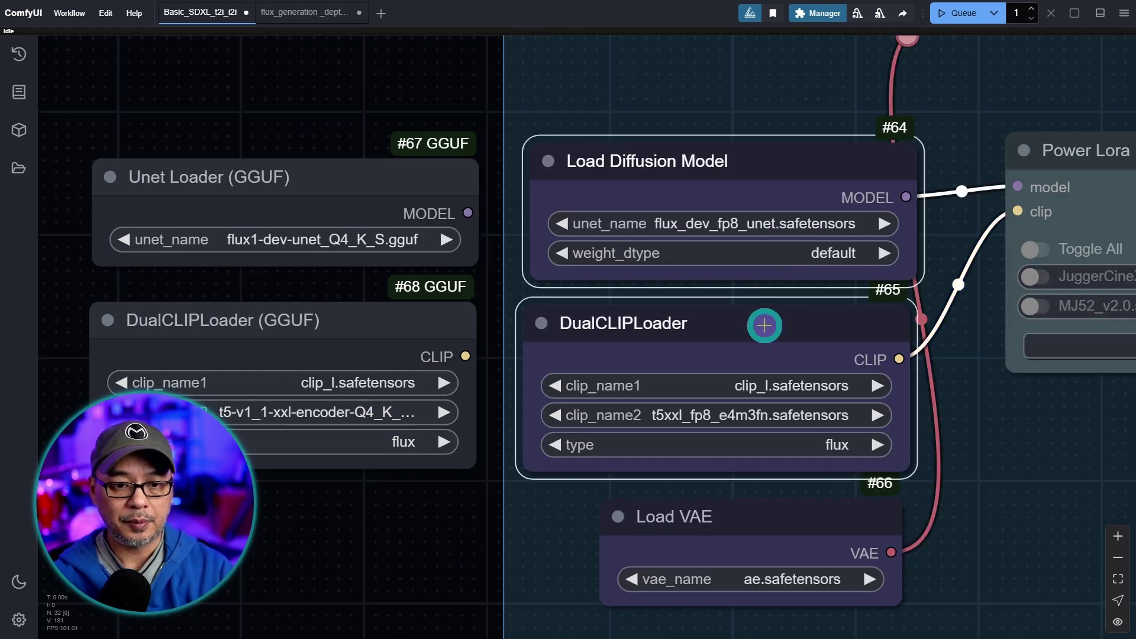
{"action": "key", "text": "Delete"}
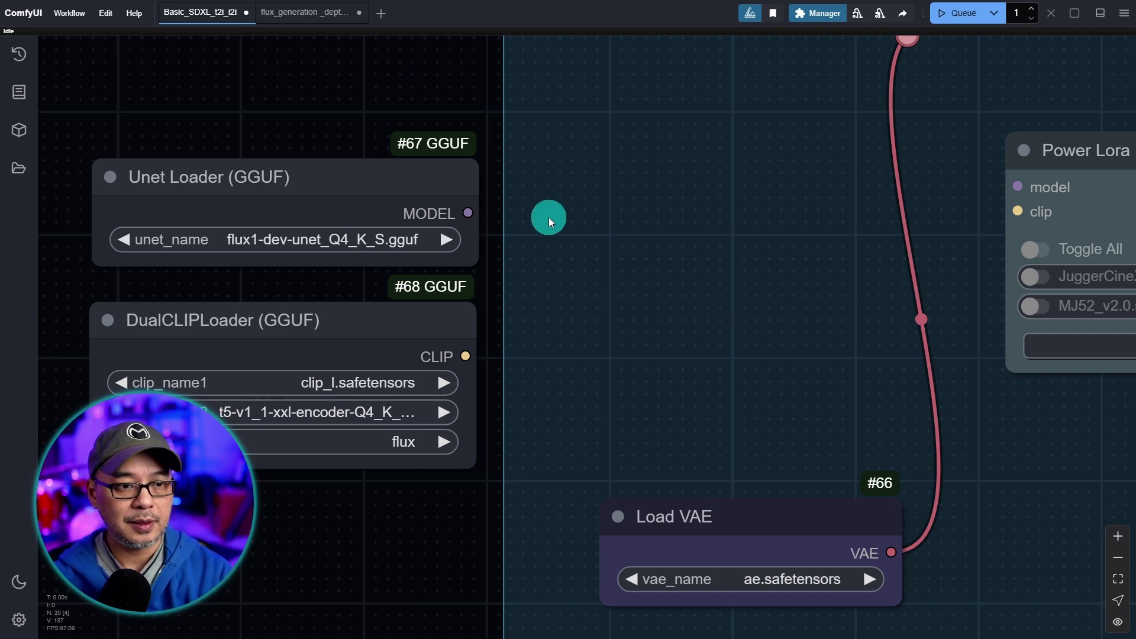
Move the two GGUF loaders right and colour them blue.
{"action": "left_click", "coordinate": [442, 174]}
{"action": "left_click", "coordinate": [419, 314], "text": "shift"}
{"action": "left_click_drag", "start_coordinate": [419, 172], "coordinate": [839, 157]}
{"action": "left_click_drag", "start_coordinate": [837, 302], "coordinate": [452, 305]}
{"action": "right_click", "coordinate": [453, 304]}
{"action": "left_click", "coordinate": [536, 455]}
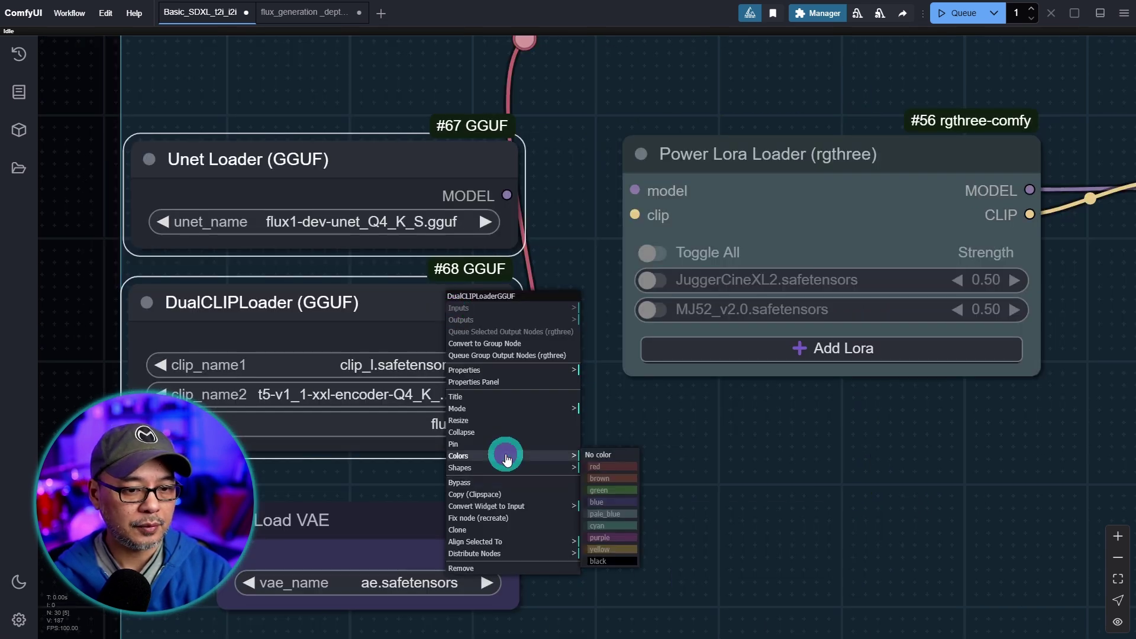
{"action": "left_click", "coordinate": [630, 504]}
Connect the GGUF loaders' MODEL and CLIP outputs to the Power Lora Loader.
{"action": "left_click_drag", "start_coordinate": [507, 195], "coordinate": [635, 190]}
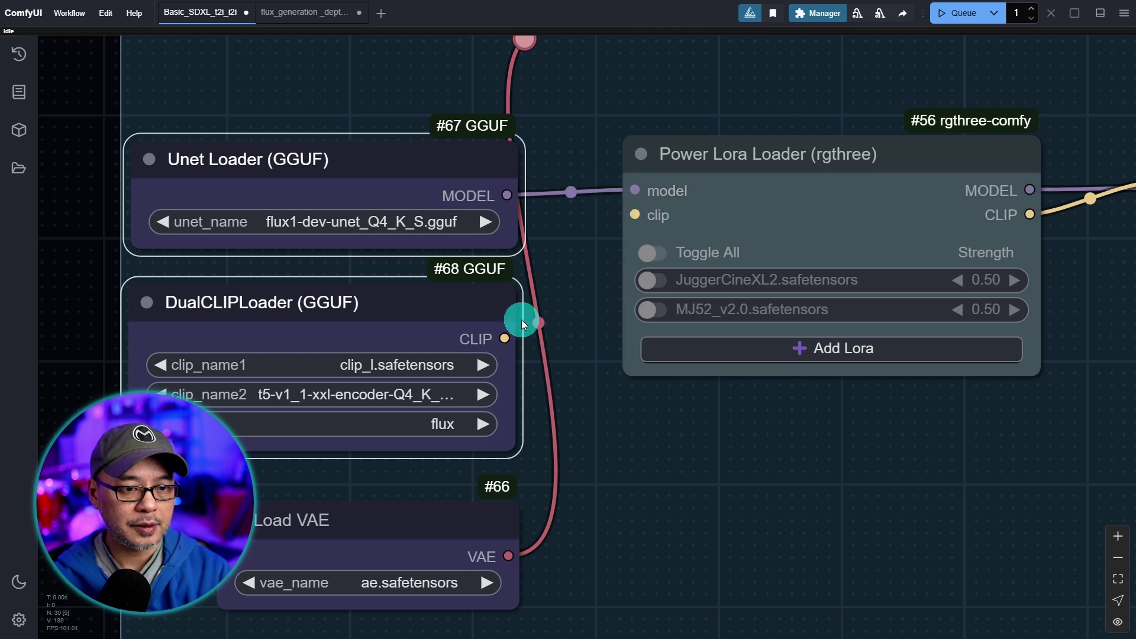
{"action": "left_click_drag", "start_coordinate": [504, 337], "coordinate": [635, 216]}
{"action": "scroll", "coordinate": [633, 354], "scroll_direction": "down", "scroll_amount": 2}
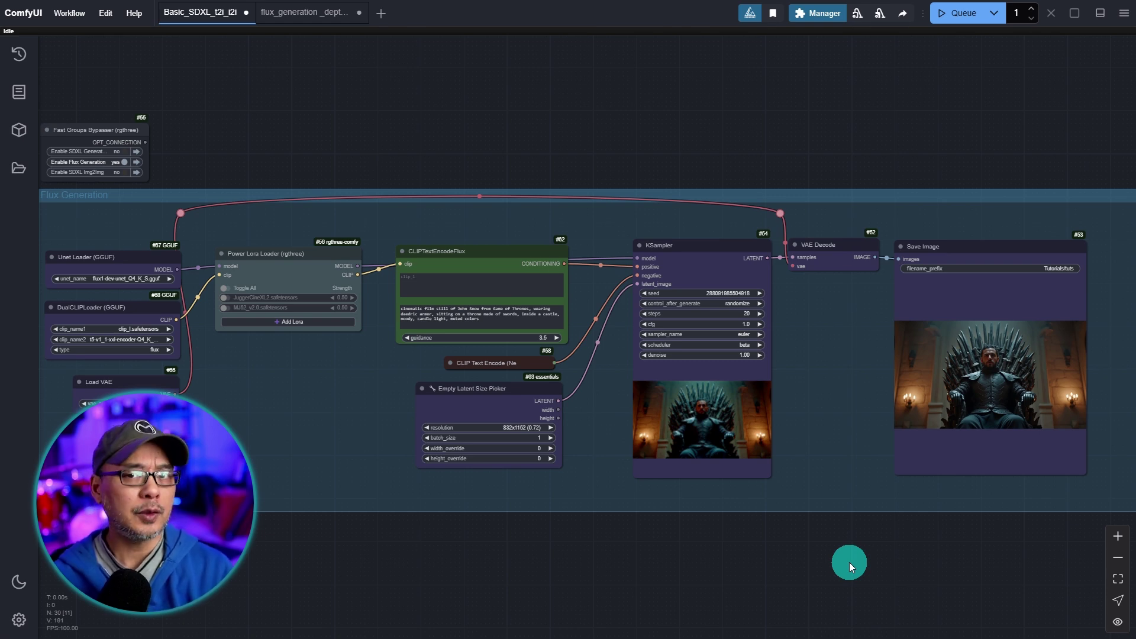
{"action": "scroll", "coordinate": [850, 562], "scroll_direction": "up", "scroll_amount": 3}
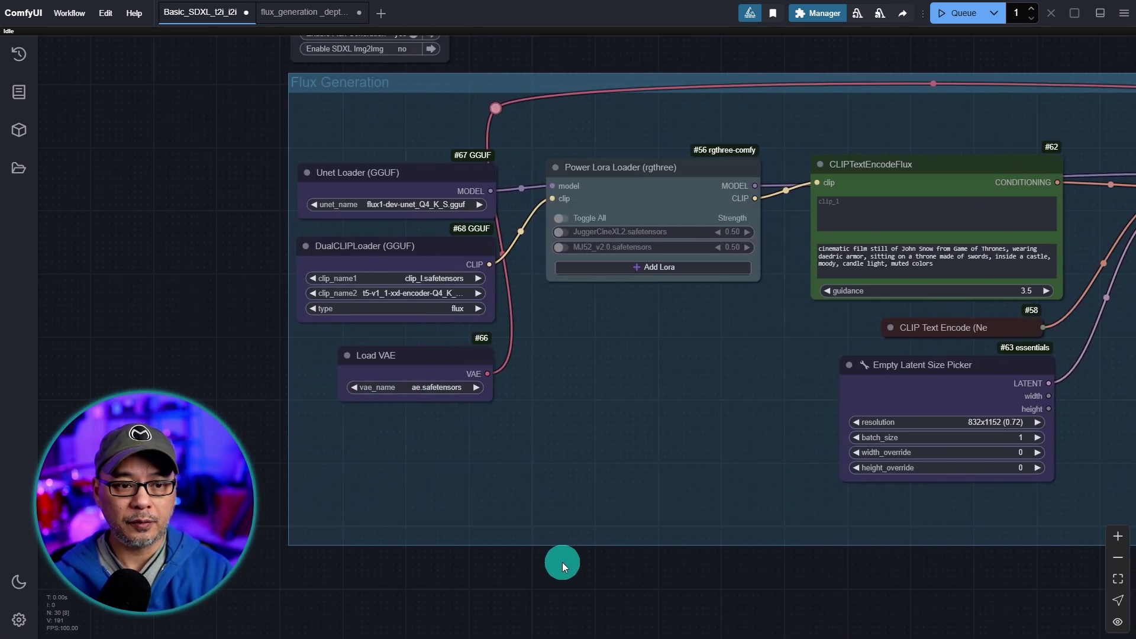
{"action": "scroll", "coordinate": [508, 460], "scroll_direction": "up", "scroll_amount": 4}
{"action": "left_click_drag", "start_coordinate": [93, 253], "coordinate": [255, 364]}
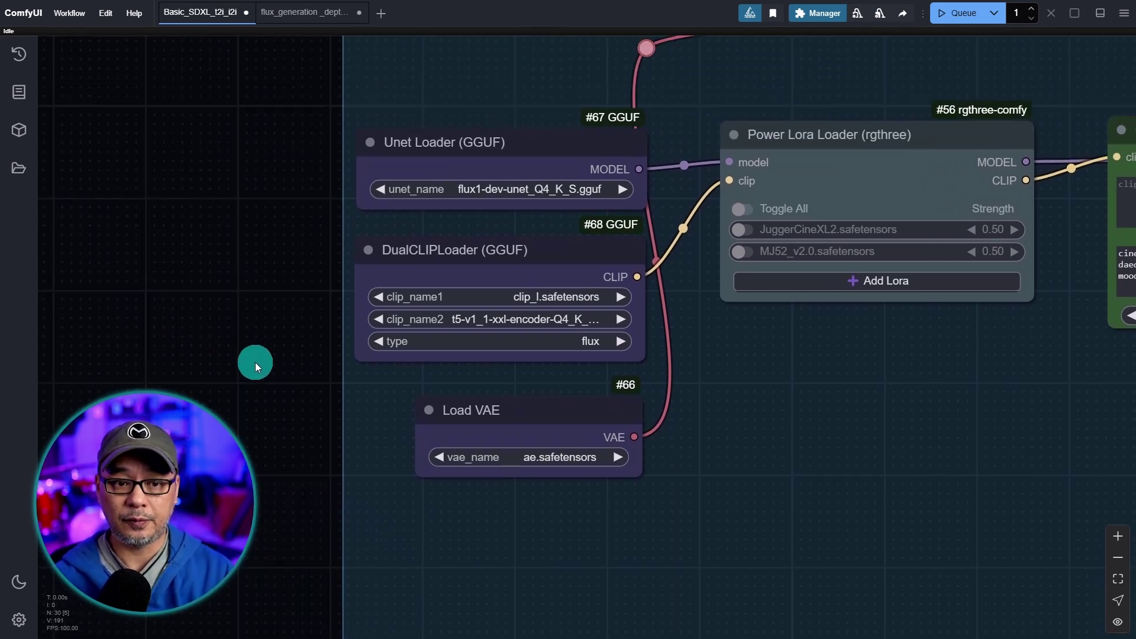
{"action": "scroll", "coordinate": [402, 256], "scroll_direction": "down", "scroll_amount": 2}
{"action": "scroll", "coordinate": [324, 183], "scroll_direction": "up", "scroll_amount": 2}
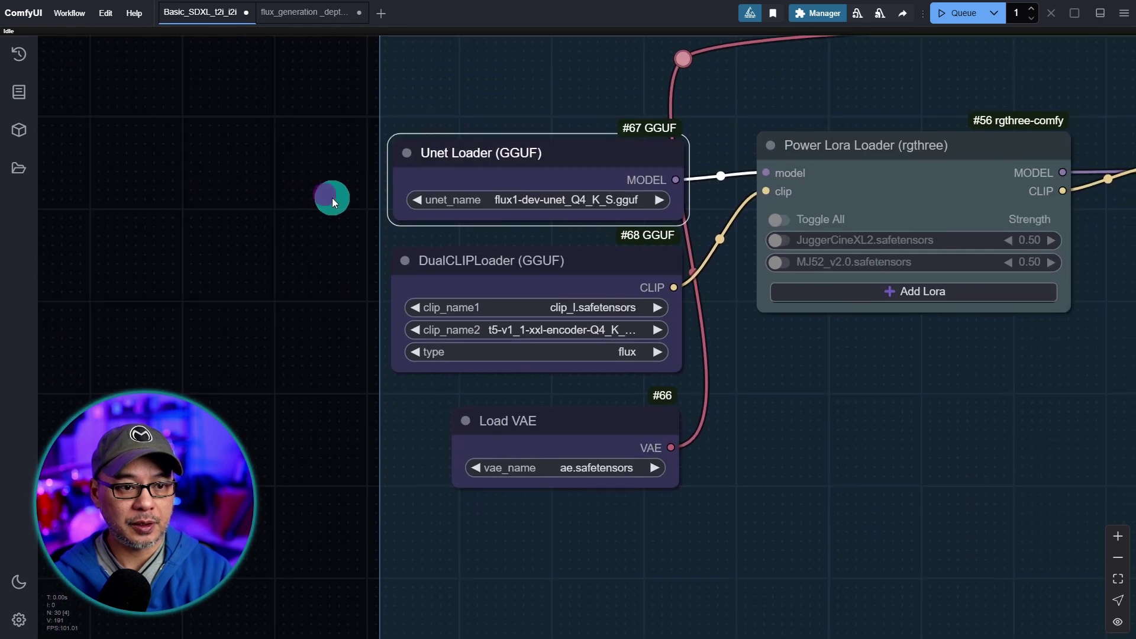
Replace the Unet, DualCLIP and VAE loaders with a single Load Checkpoint node.
{"action": "left_click_drag", "start_coordinate": [332, 197], "coordinate": [534, 551]}
{"action": "key", "text": "Delete"}
{"action": "double_click", "coordinate": [532, 286]}
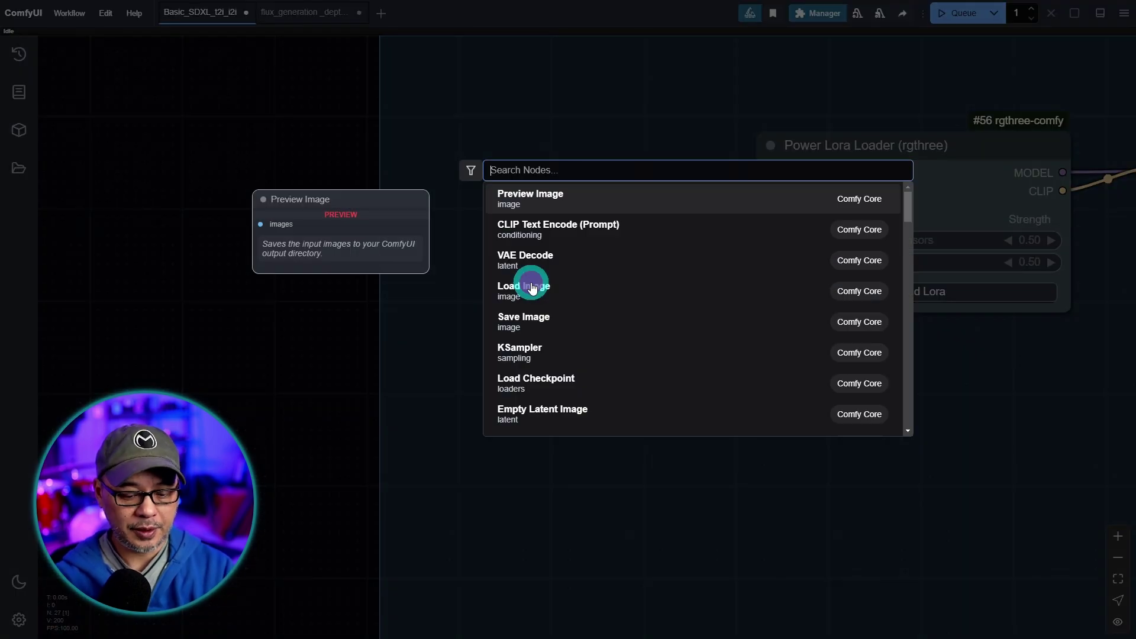
{"action": "type", "text": "load"}
{"action": "left_click", "coordinate": [550, 235]}
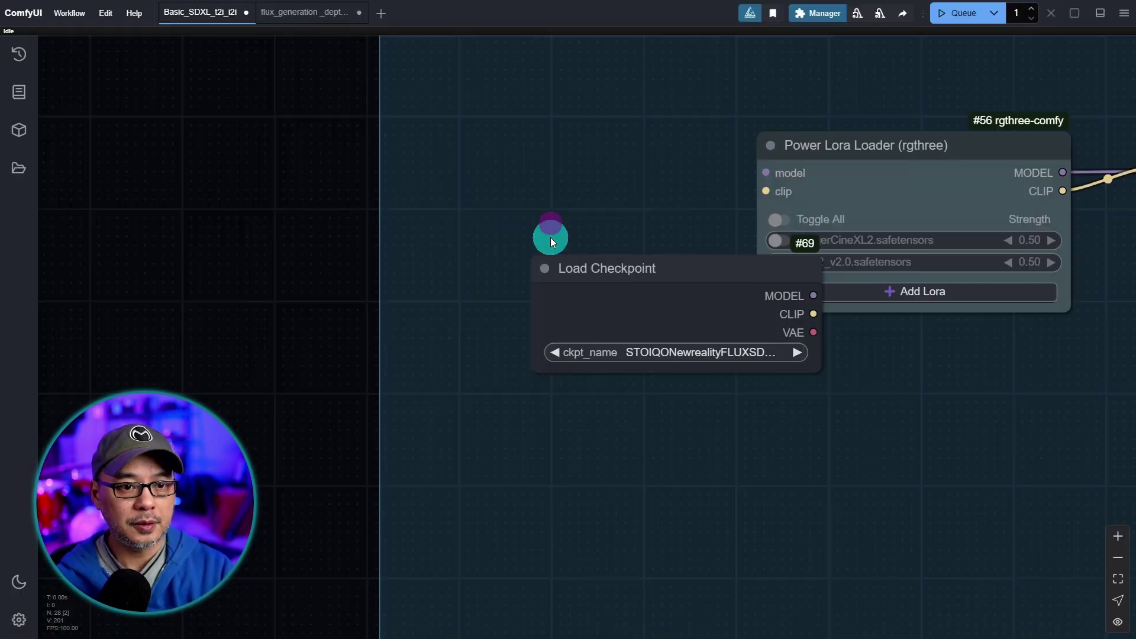
{"action": "left_click_drag", "start_coordinate": [710, 264], "coordinate": [611, 165]}
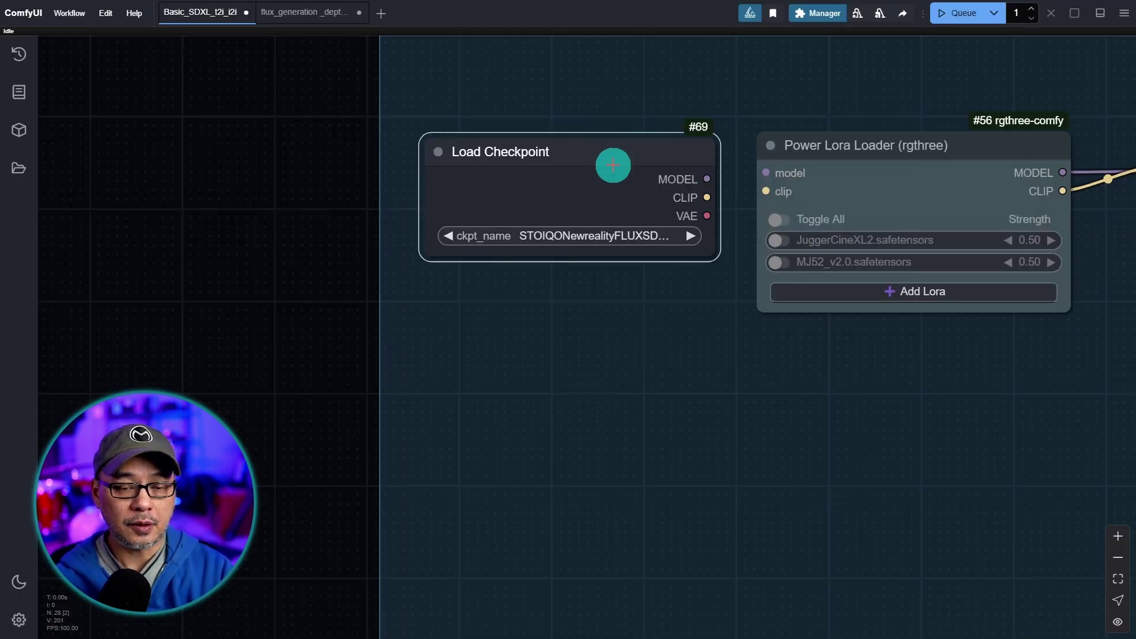
{"action": "left_click", "coordinate": [608, 236]}
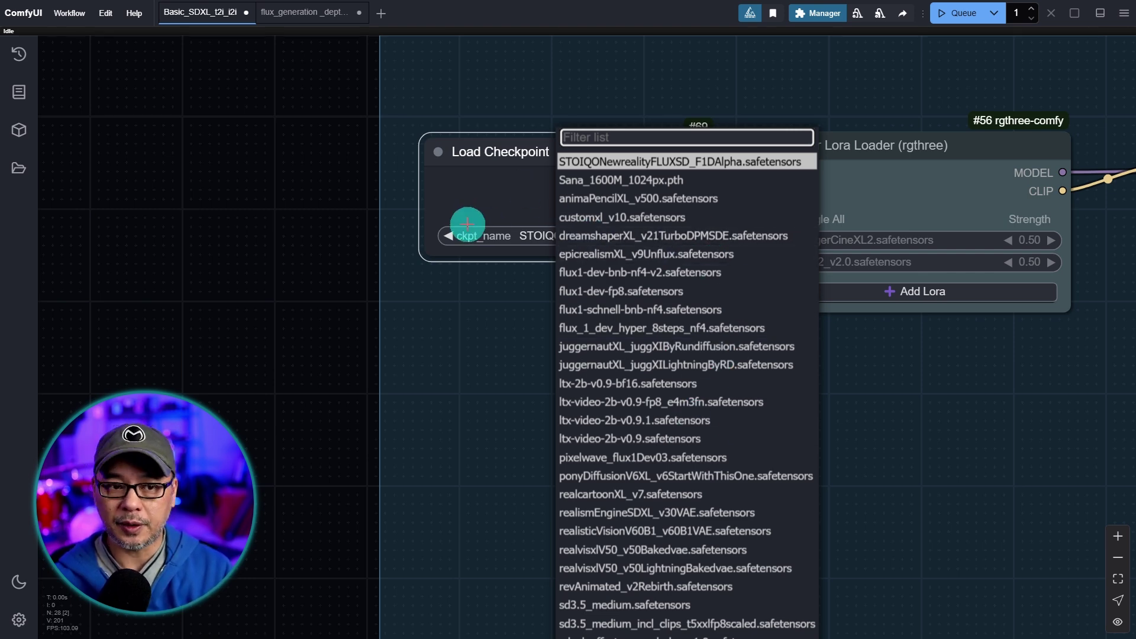
{"action": "left_click", "coordinate": [474, 202]}
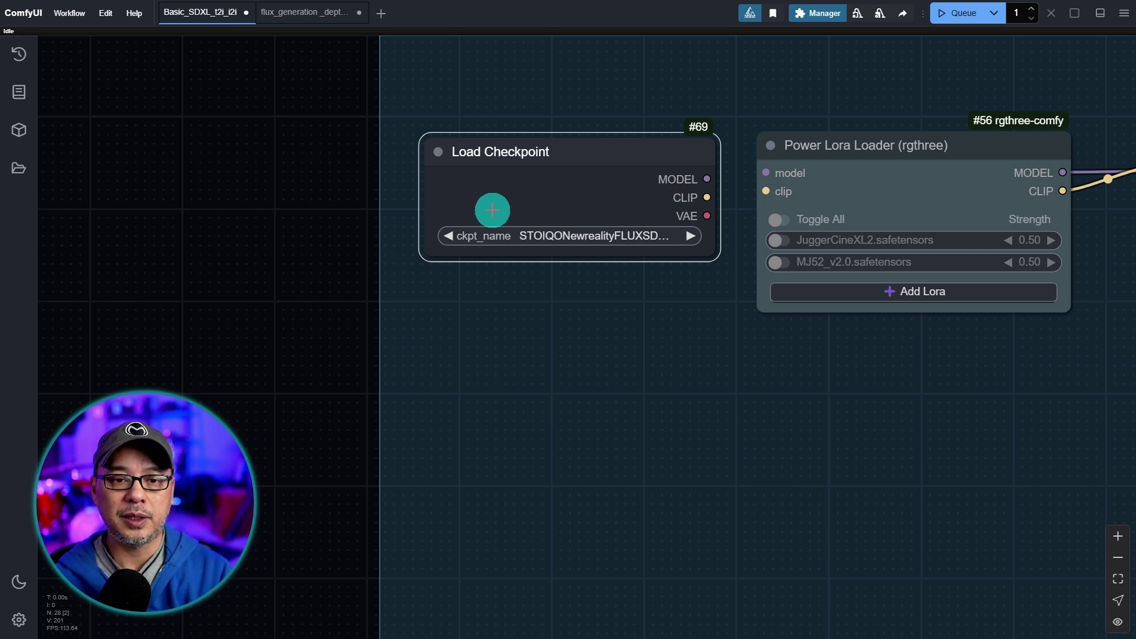
{"action": "left_click_drag", "start_coordinate": [634, 144], "coordinate": [621, 146]}
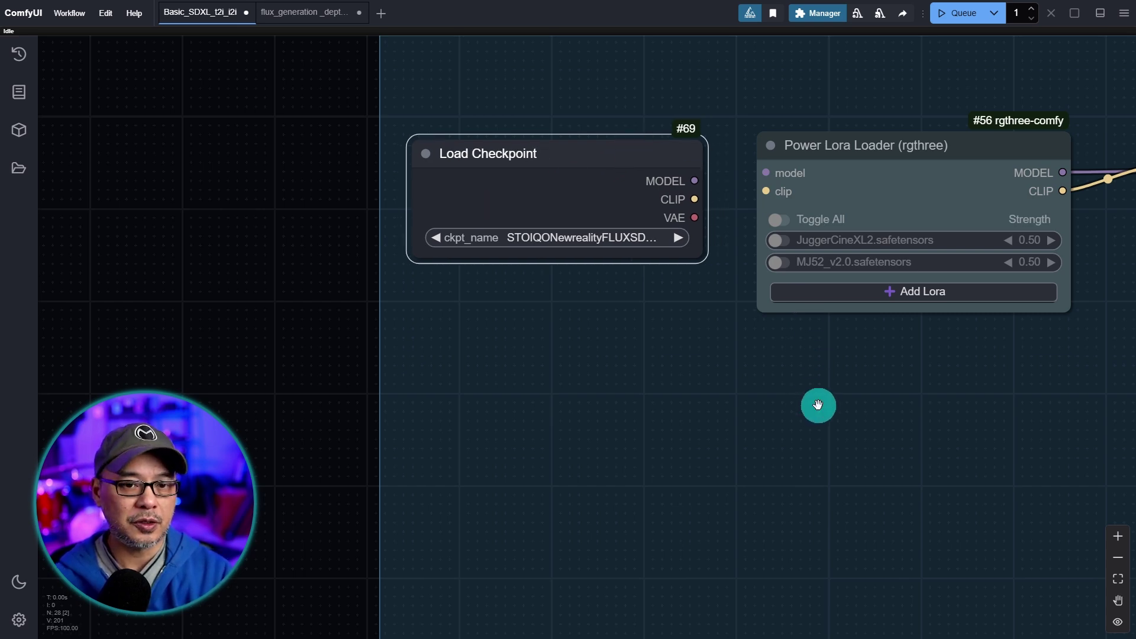
Wire the checkpoint's CLIP into the Power Lora Loader and delete CLIPTextEncodeFlux.
{"action": "left_click_drag", "start_coordinate": [818, 405], "coordinate": [595, 462]}
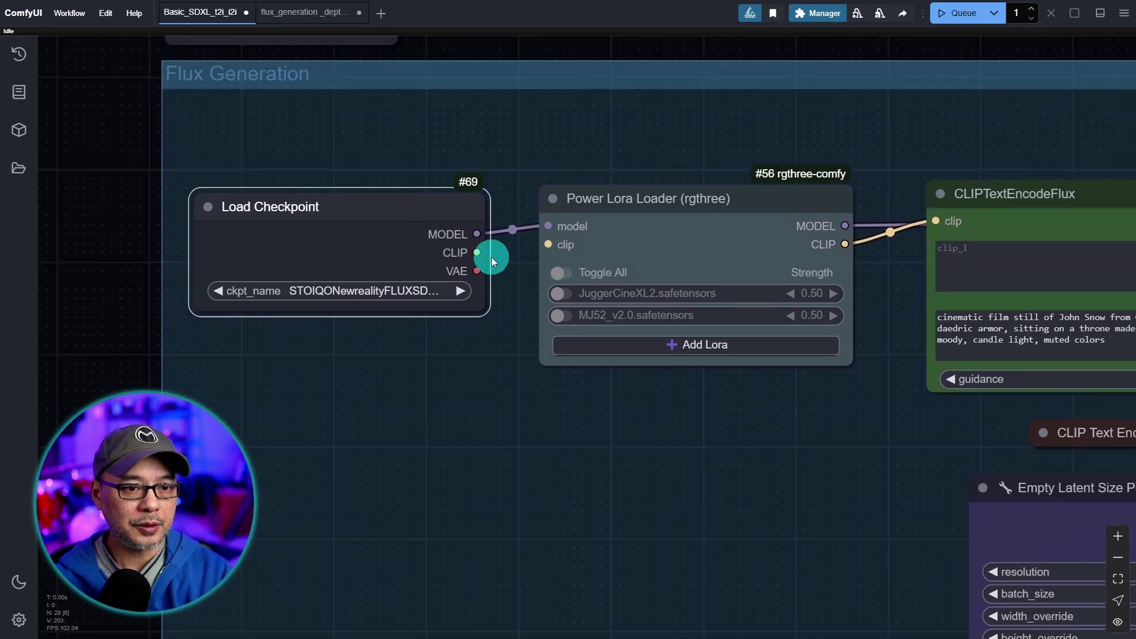
{"action": "left_click_drag", "start_coordinate": [478, 253], "coordinate": [541, 246]}
{"action": "scroll", "coordinate": [740, 296], "scroll_direction": "down", "scroll_amount": 5}
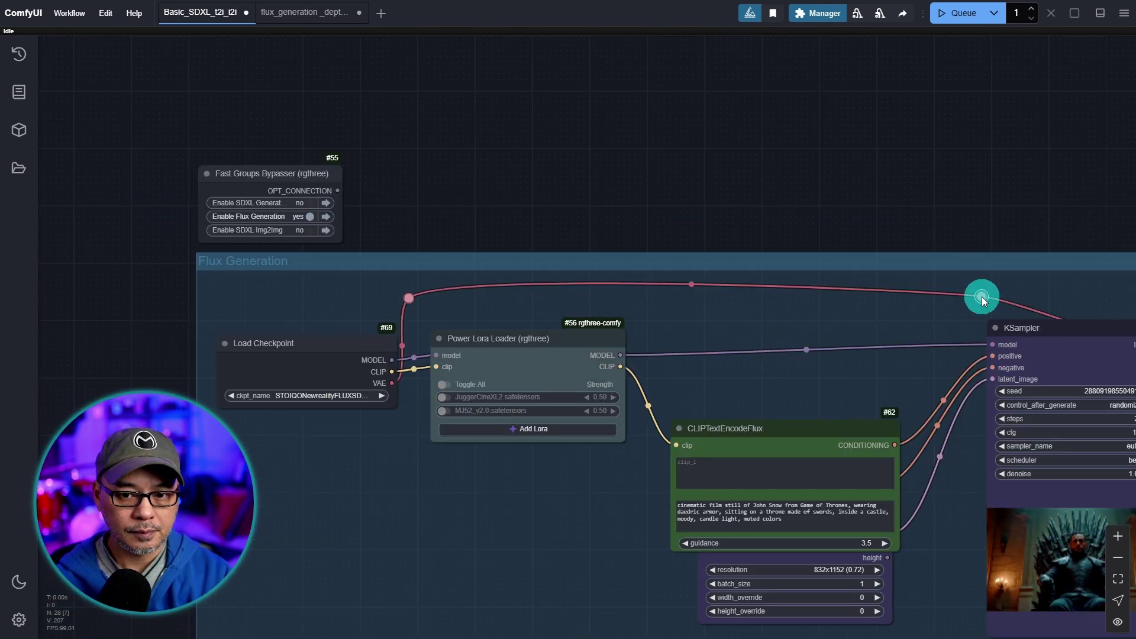
{"action": "scroll", "coordinate": [634, 219], "scroll_direction": "up", "scroll_amount": 6}
{"action": "key", "text": "Delete"}
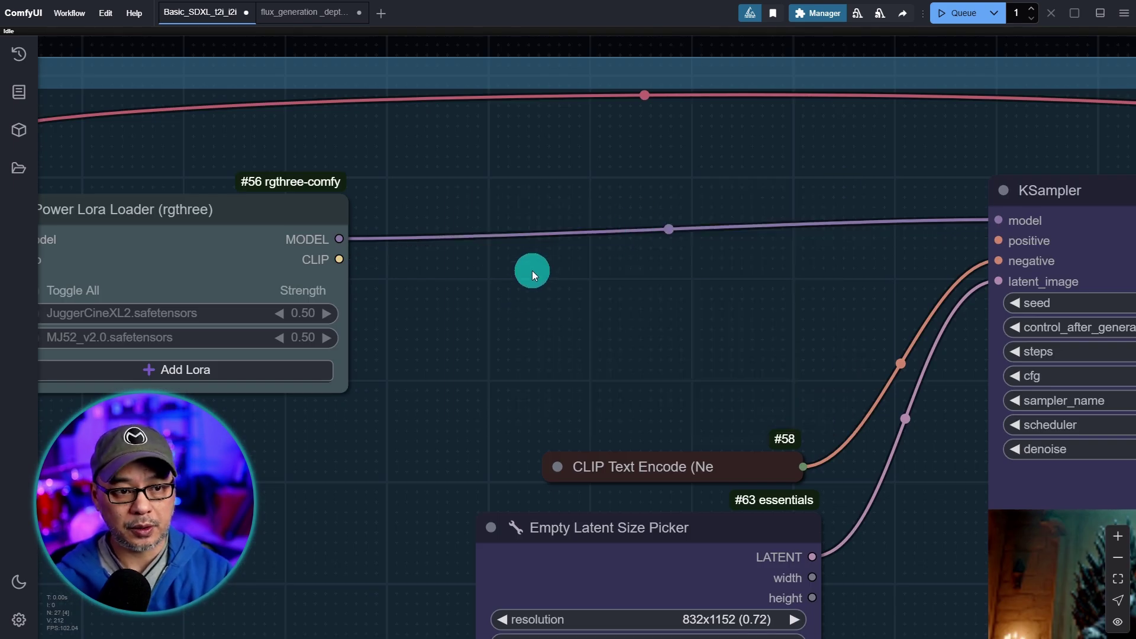
Add a CLIP Text Encode (Prompt) node fed by Power Lora's CLIP output.
{"action": "double_click", "coordinate": [534, 253]}
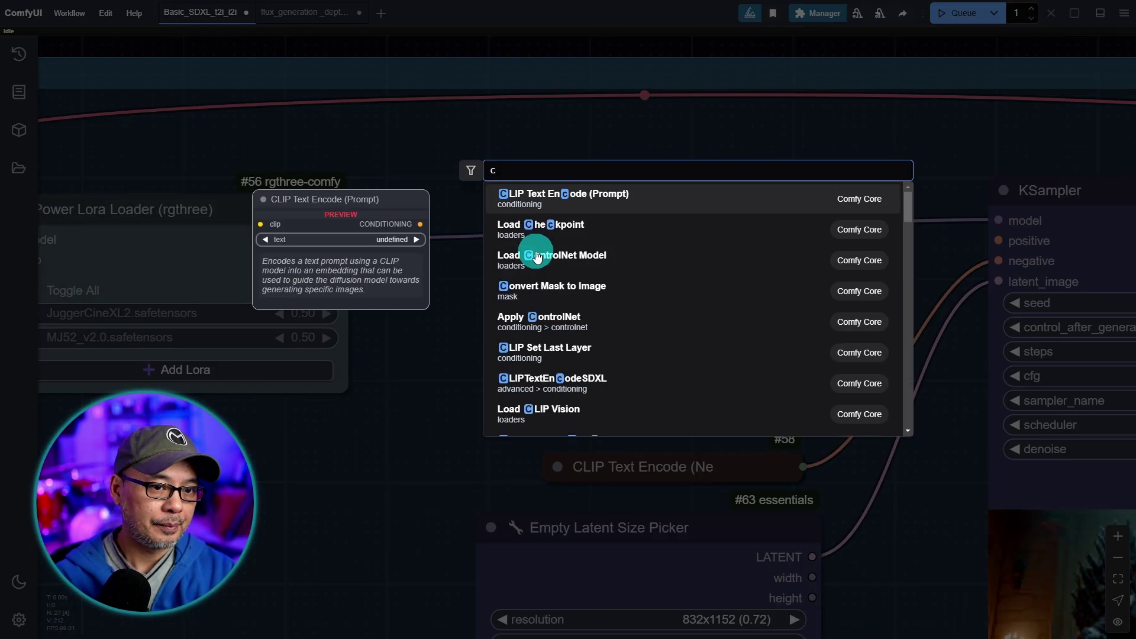
{"action": "left_click", "coordinate": [626, 196]}
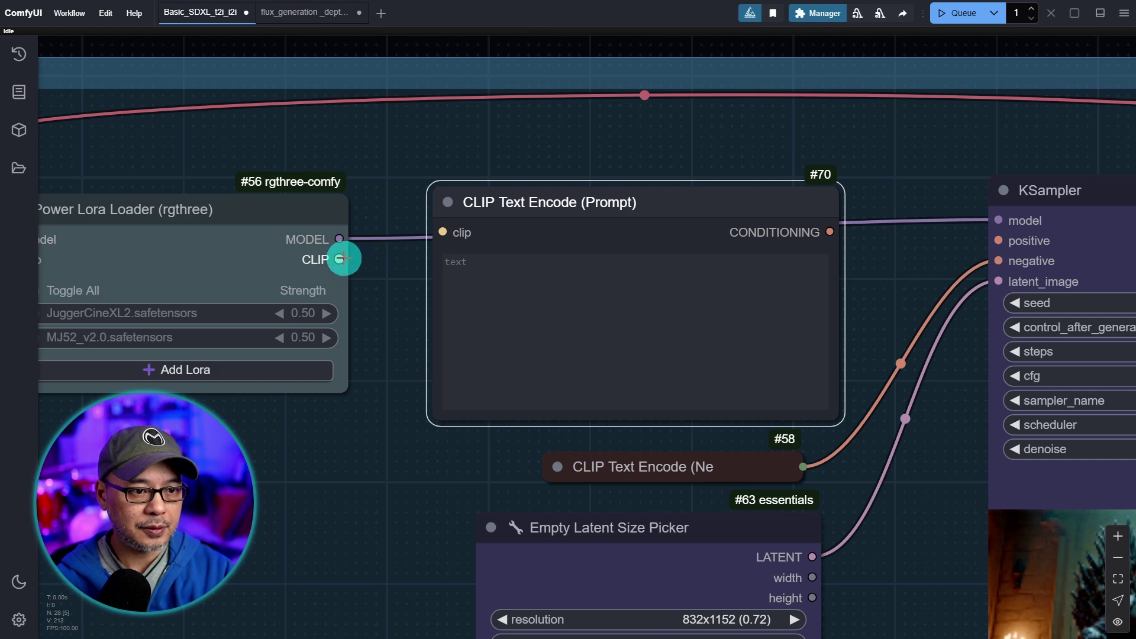
{"action": "left_click_drag", "start_coordinate": [339, 258], "coordinate": [442, 232]}
Add a FluxGuidance node (3.5) between the prompt and the KSampler's positive input.
{"action": "double_click", "coordinate": [326, 427]}
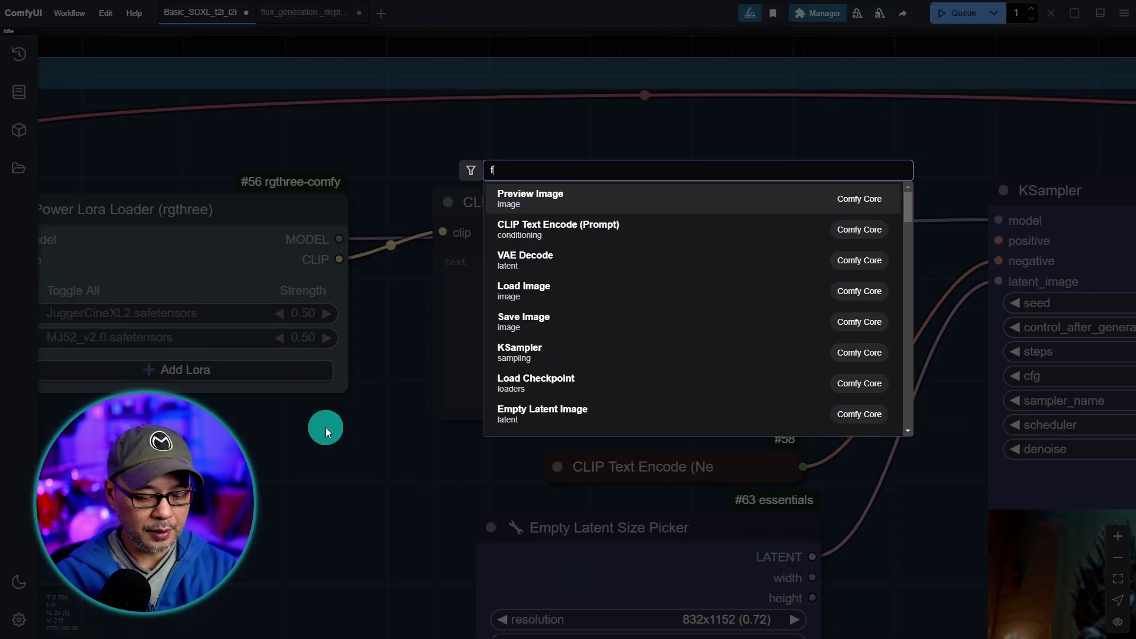
{"action": "type", "text": "flux"}
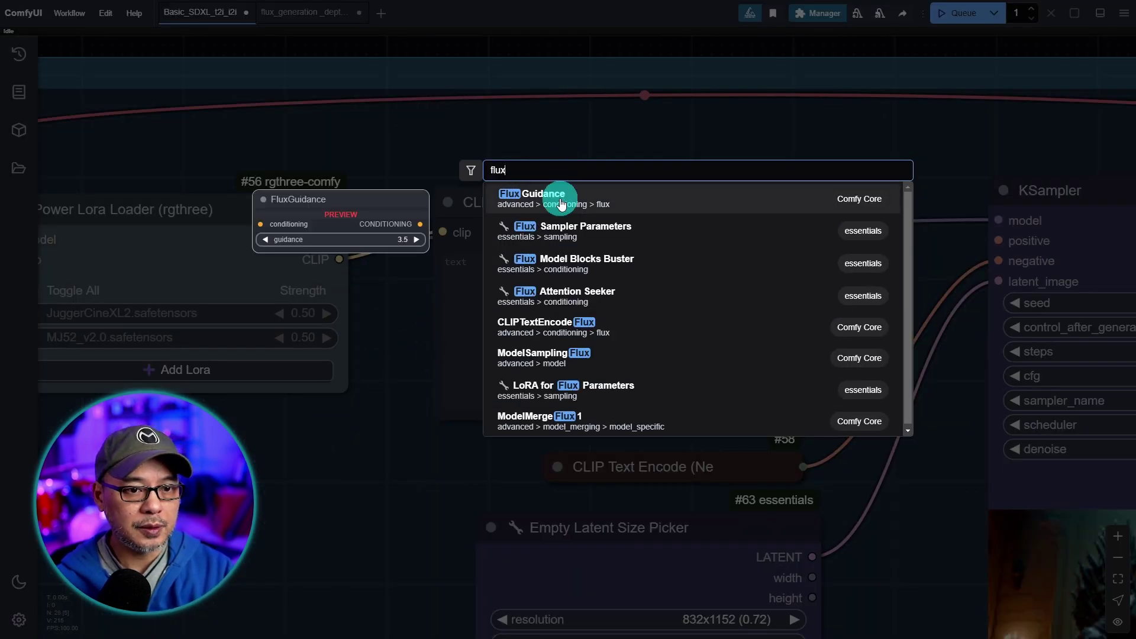
{"action": "left_click", "coordinate": [520, 195]}
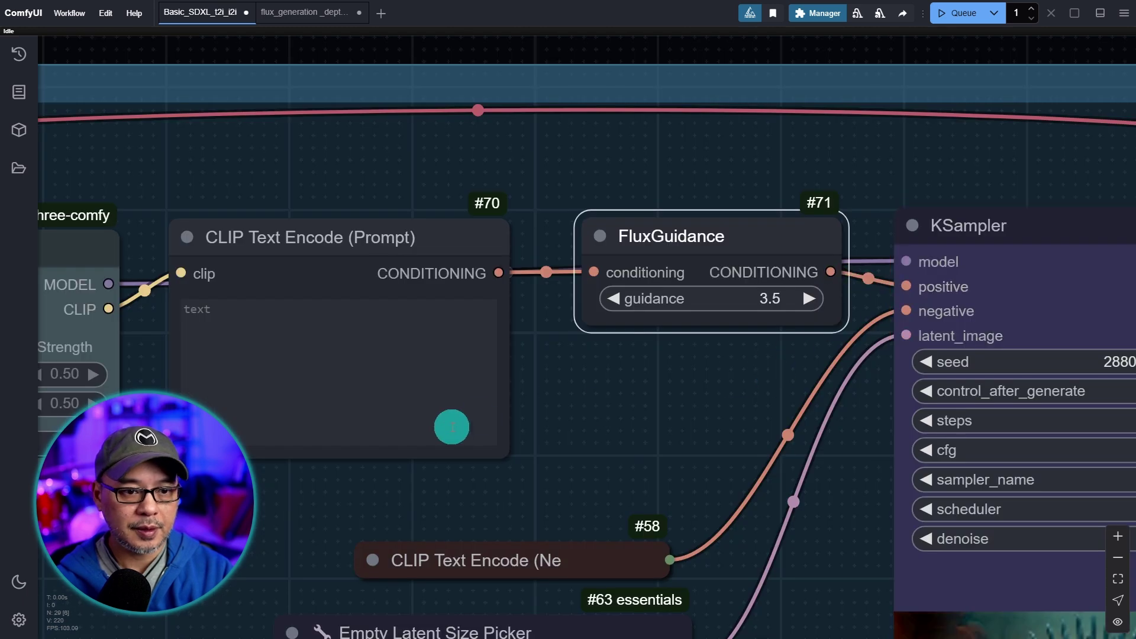
{"action": "left_click", "coordinate": [443, 375]}
{"action": "right_click", "coordinate": [604, 261]}
{"action": "left_click", "coordinate": [678, 430]}
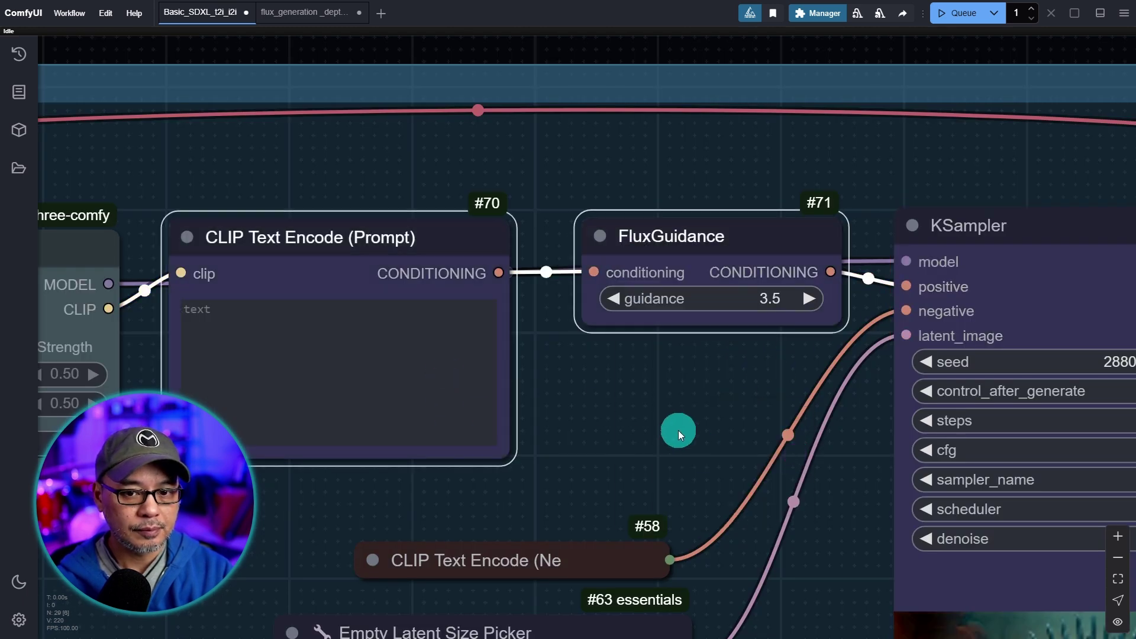
{"action": "scroll", "coordinate": [841, 289], "scroll_direction": "down", "scroll_amount": 5}
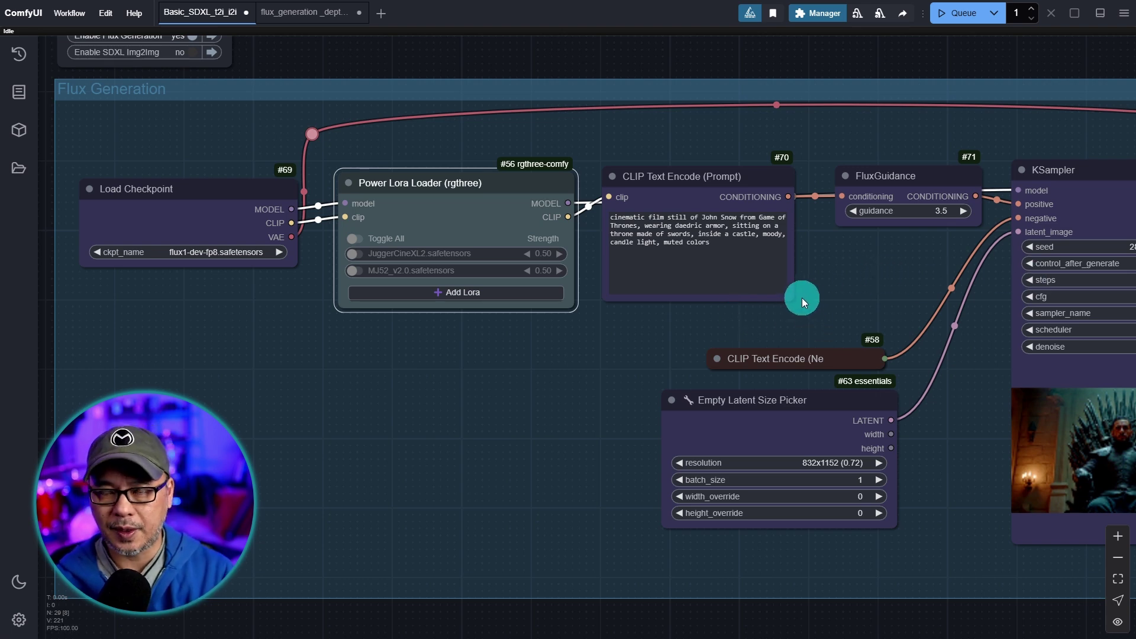
Bypass the FluxGuidance node.
{"action": "scroll", "coordinate": [748, 295], "scroll_direction": "up", "scroll_amount": 5}
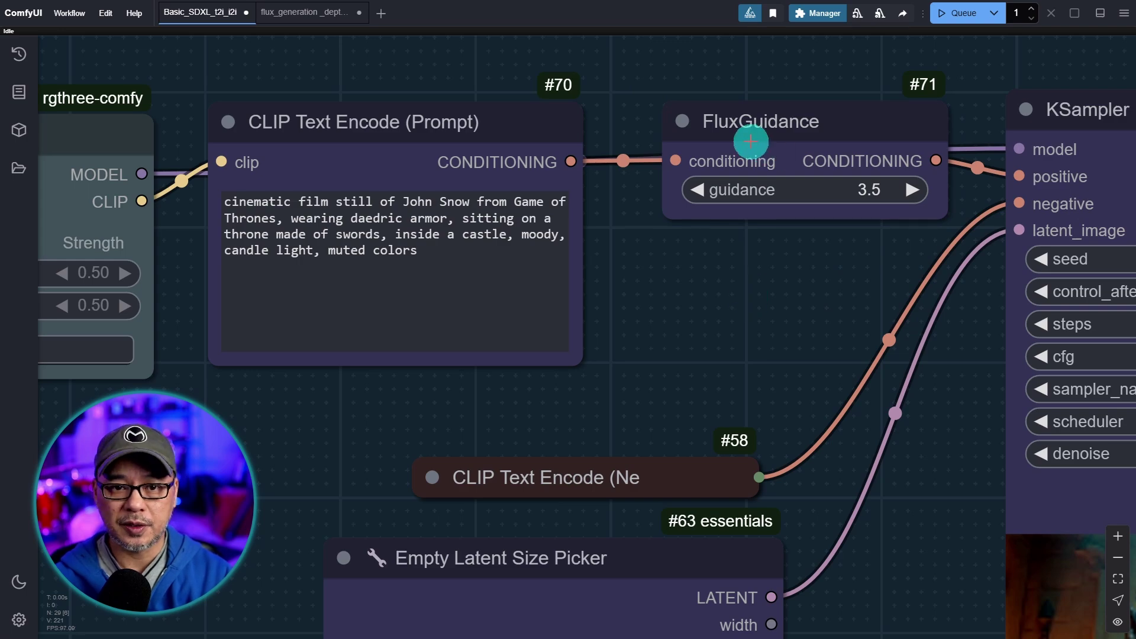
{"action": "right_click", "coordinate": [750, 142]}
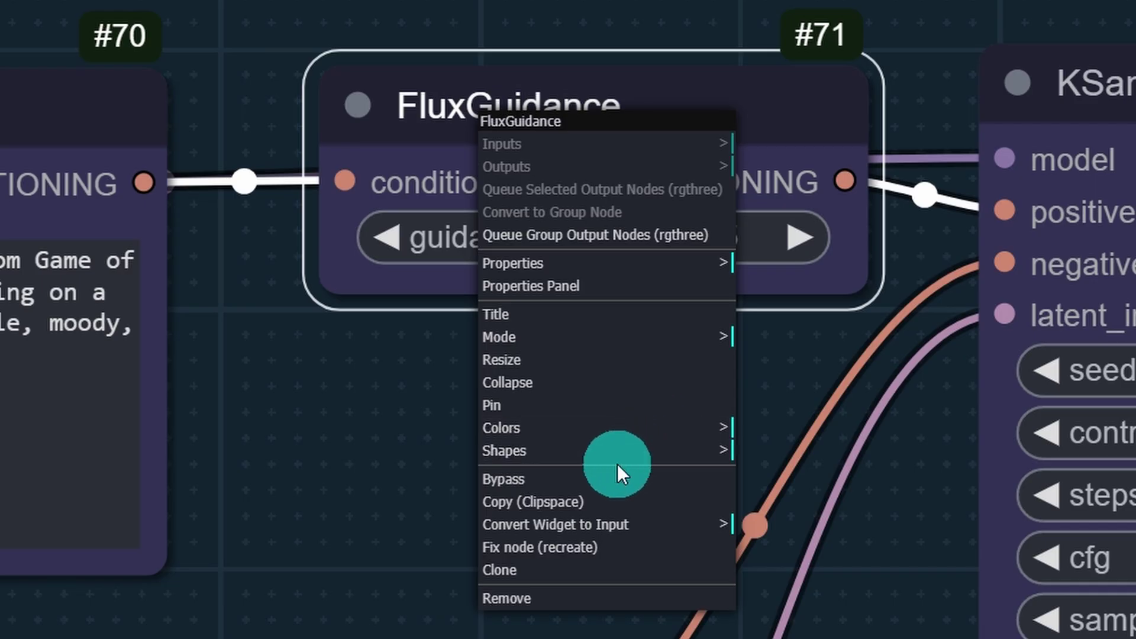
{"action": "left_click", "coordinate": [578, 480]}
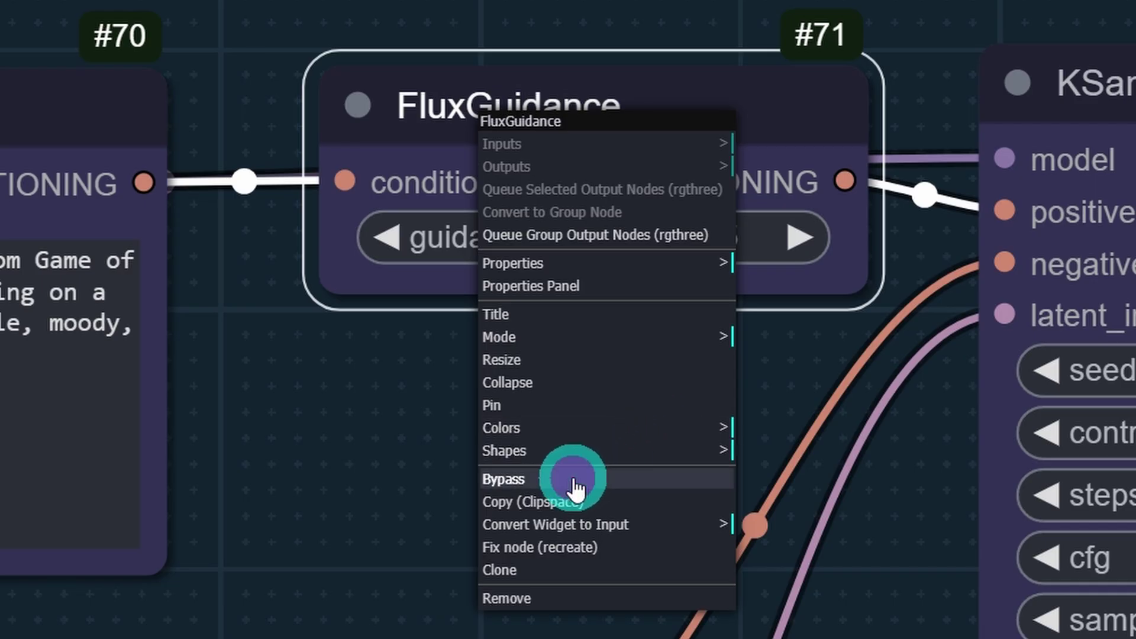
Switch Load Checkpoint to the realismEngineSDXL_v30VAE checkpoint.
{"action": "left_click_drag", "start_coordinate": [794, 315], "coordinate": [391, 219]}
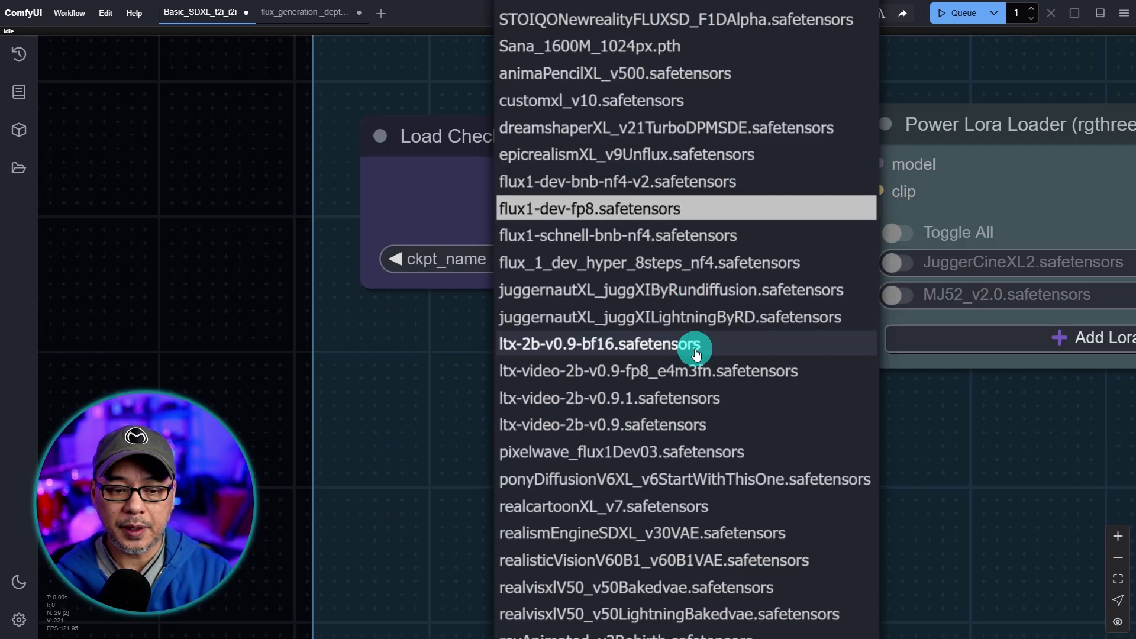
{"action": "scroll", "coordinate": [697, 355], "scroll_direction": "down", "scroll_amount": 1}
{"action": "scroll", "coordinate": [692, 356], "scroll_direction": "down", "scroll_amount": 2}
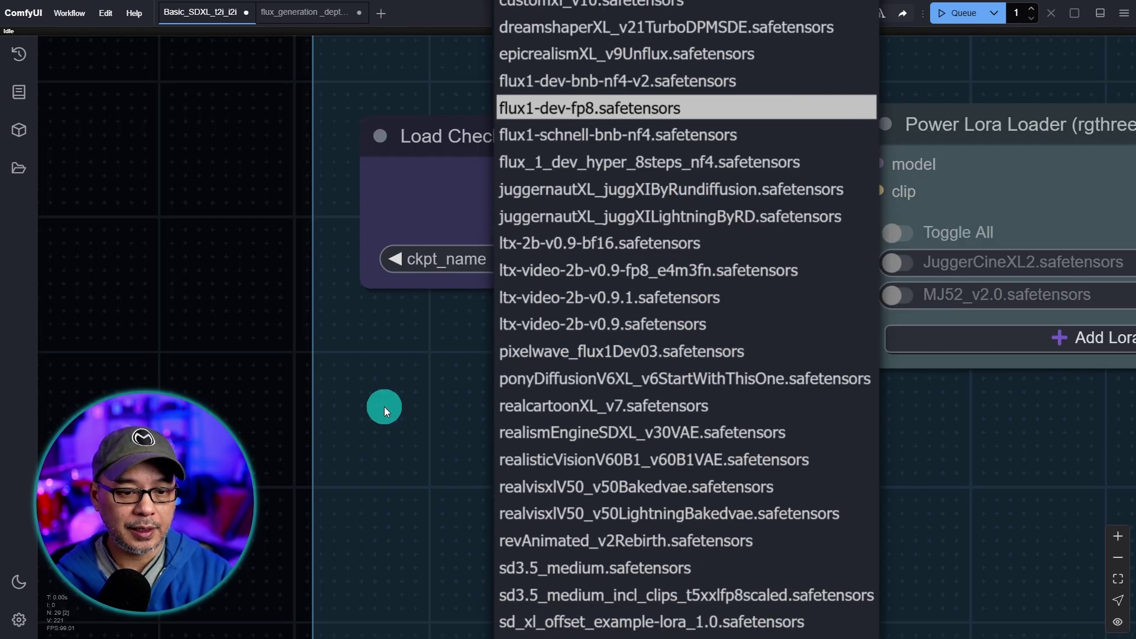
{"action": "left_click", "coordinate": [659, 431]}
{"action": "scroll", "coordinate": [828, 421], "scroll_direction": "down", "scroll_amount": 5}
Connect Power Lora's CLIP to the negative prompt, tidy the nodes, and queue a generation.
{"action": "left_click_drag", "start_coordinate": [886, 431], "coordinate": [492, 436]}
{"action": "left_click", "coordinate": [946, 18]}
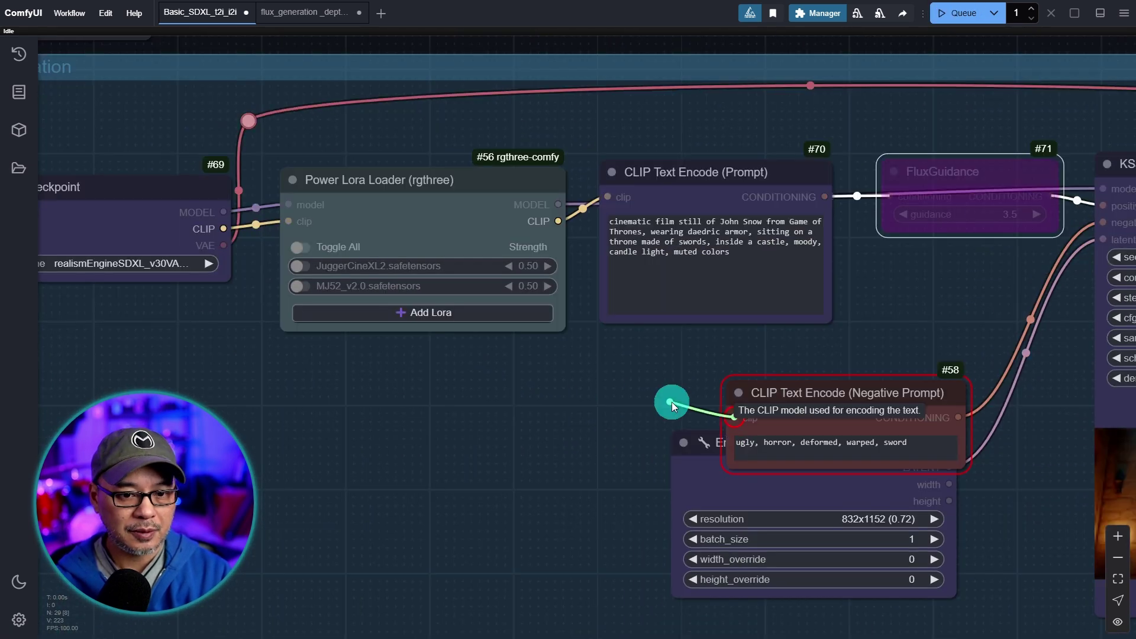
{"action": "left_click_drag", "start_coordinate": [733, 417], "coordinate": [223, 228]}
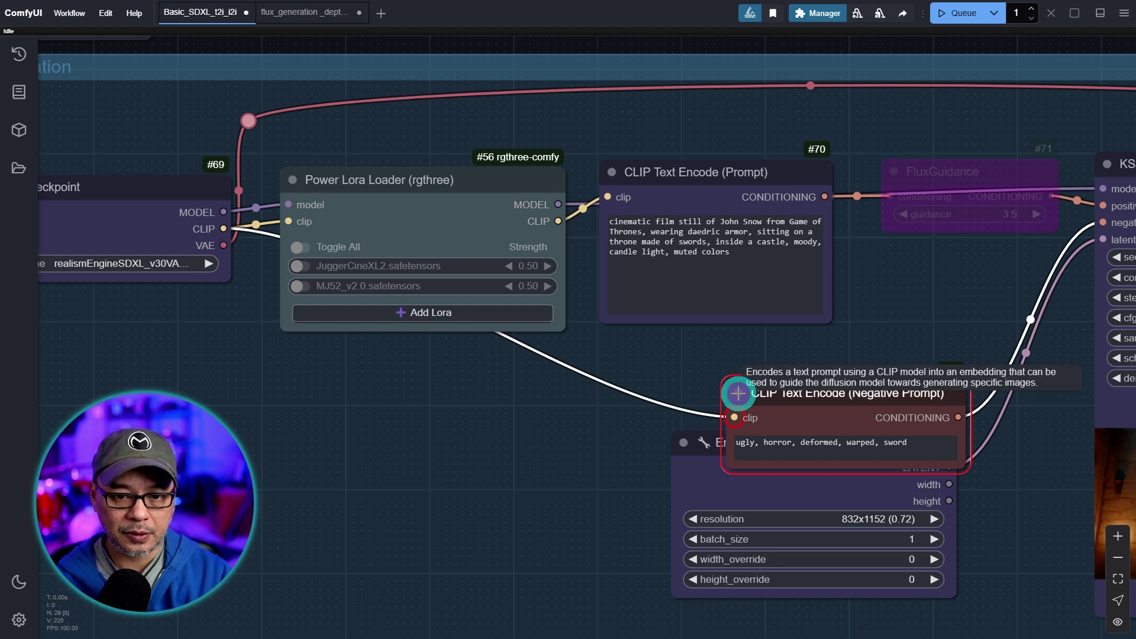
{"action": "left_click_drag", "start_coordinate": [739, 393], "coordinate": [621, 347]}
{"action": "left_click_drag", "start_coordinate": [911, 443], "coordinate": [841, 471]}
{"action": "left_click_drag", "start_coordinate": [740, 347], "coordinate": [734, 362]}
{"action": "key", "text": "ctrl+Return"}
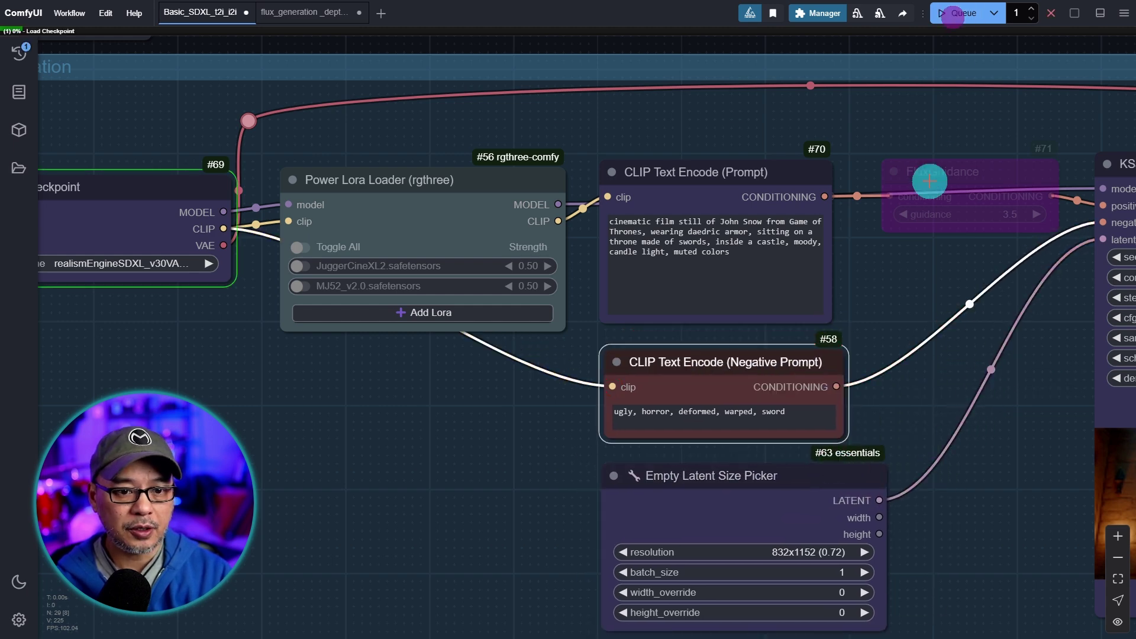
Set the KSampler's cfg to 6.0.
{"action": "scroll", "coordinate": [959, 256], "scroll_direction": "down", "scroll_amount": 2}
{"action": "left_click_drag", "start_coordinate": [893, 267], "coordinate": [697, 249]}
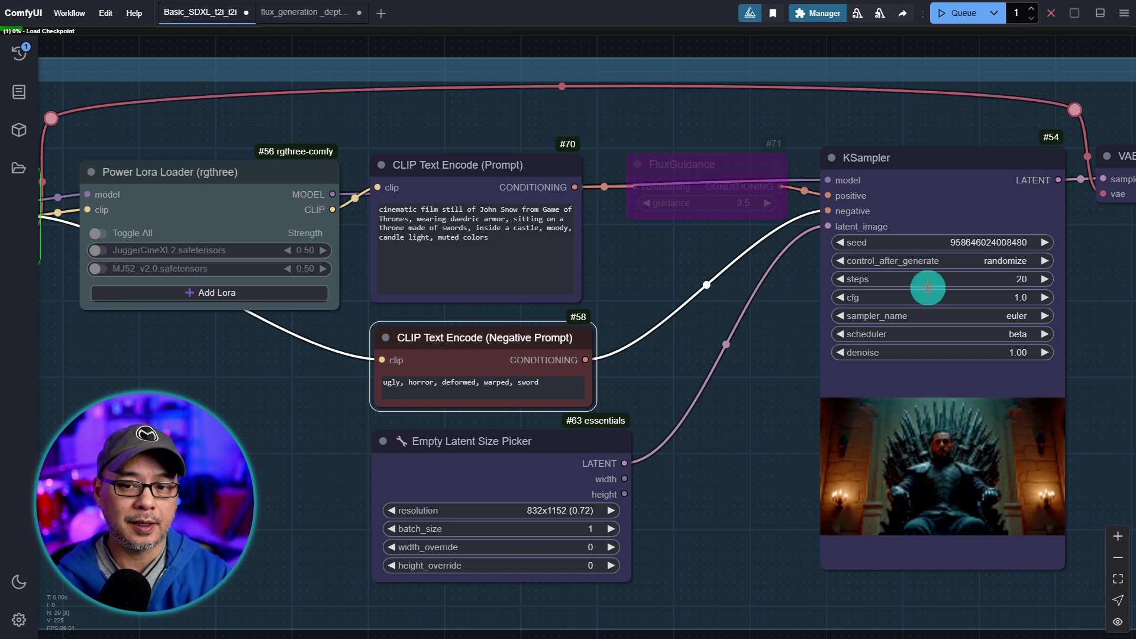
{"action": "left_click_drag", "start_coordinate": [1086, 270], "coordinate": [584, 235]}
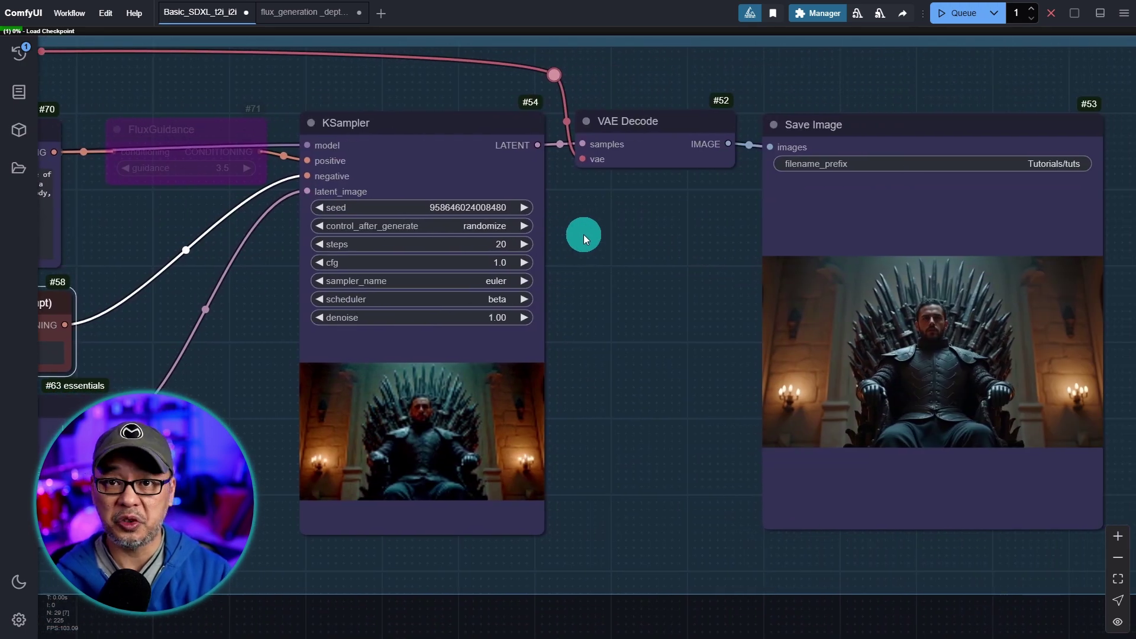
{"action": "scroll", "coordinate": [545, 286], "scroll_direction": "up", "scroll_amount": 8}
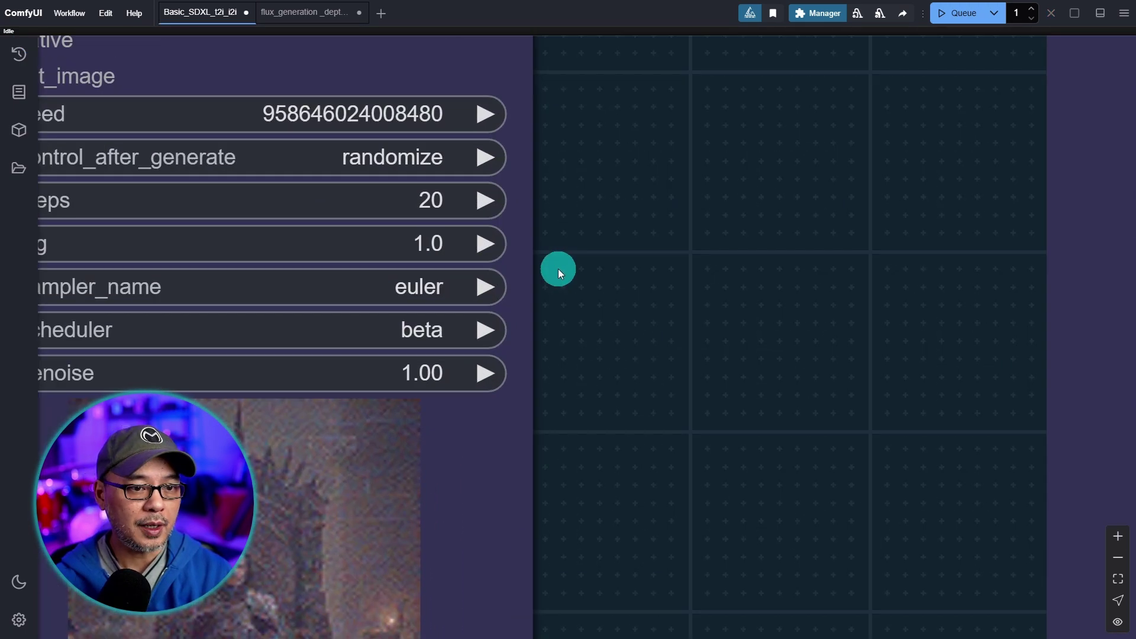
{"action": "left_click_drag", "start_coordinate": [616, 274], "coordinate": [857, 305]}
{"action": "left_click", "coordinate": [657, 272]}
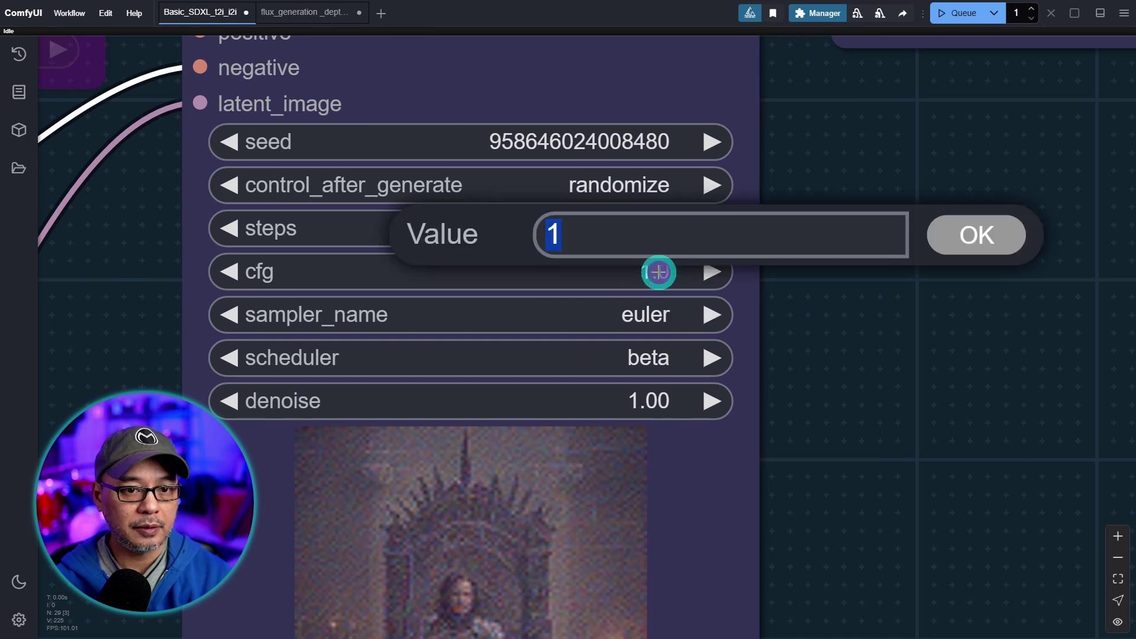
{"action": "type", "text": "6"}
{"action": "left_click", "coordinate": [951, 242]}
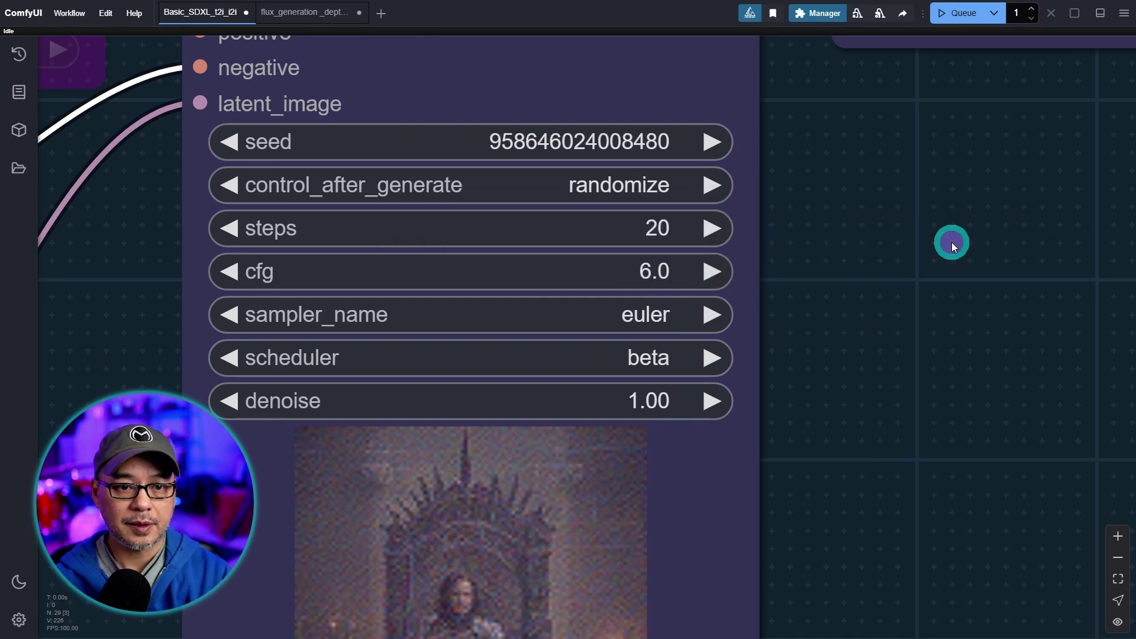
Queue the workflow and inspect the graph around Load Checkpoint while it renders.
{"action": "left_click", "coordinate": [954, 14]}
{"action": "scroll", "coordinate": [488, 435], "scroll_direction": "down", "scroll_amount": 5}
{"action": "scroll", "coordinate": [527, 379], "scroll_direction": "down", "scroll_amount": 5}
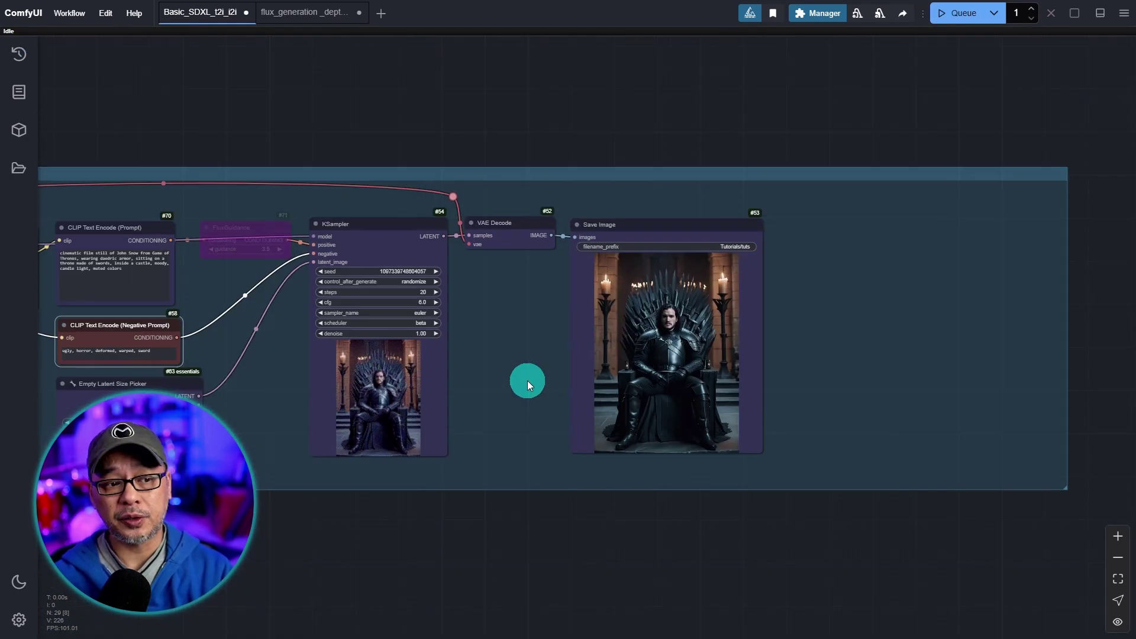
{"action": "left_click_drag", "start_coordinate": [386, 536], "coordinate": [638, 552]}
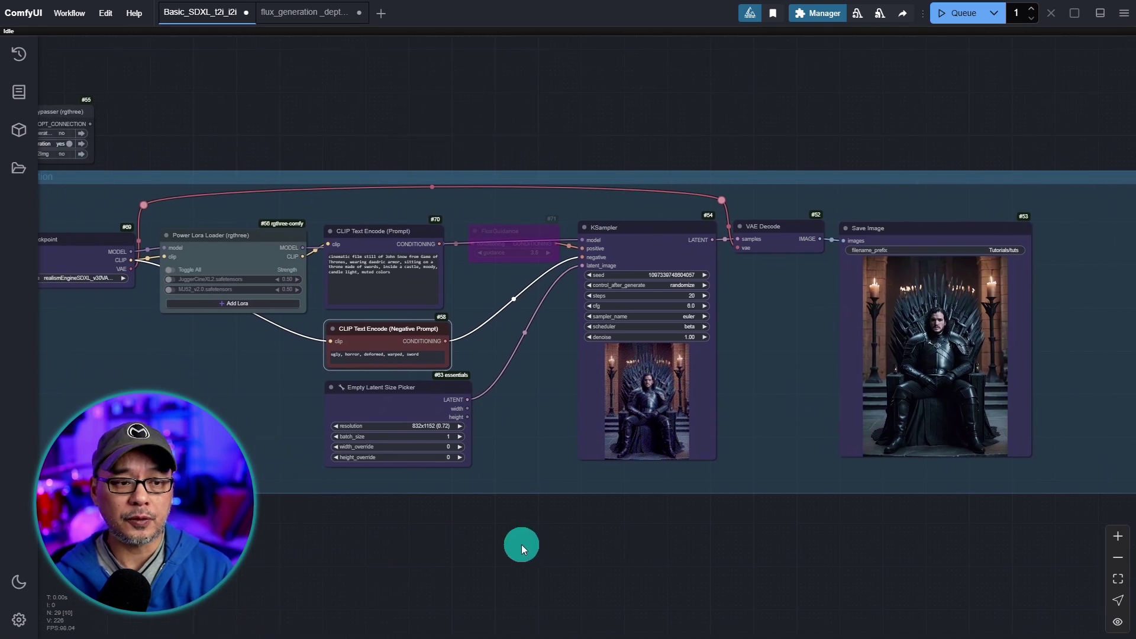
{"action": "left_click_drag", "start_coordinate": [521, 544], "coordinate": [702, 545]}
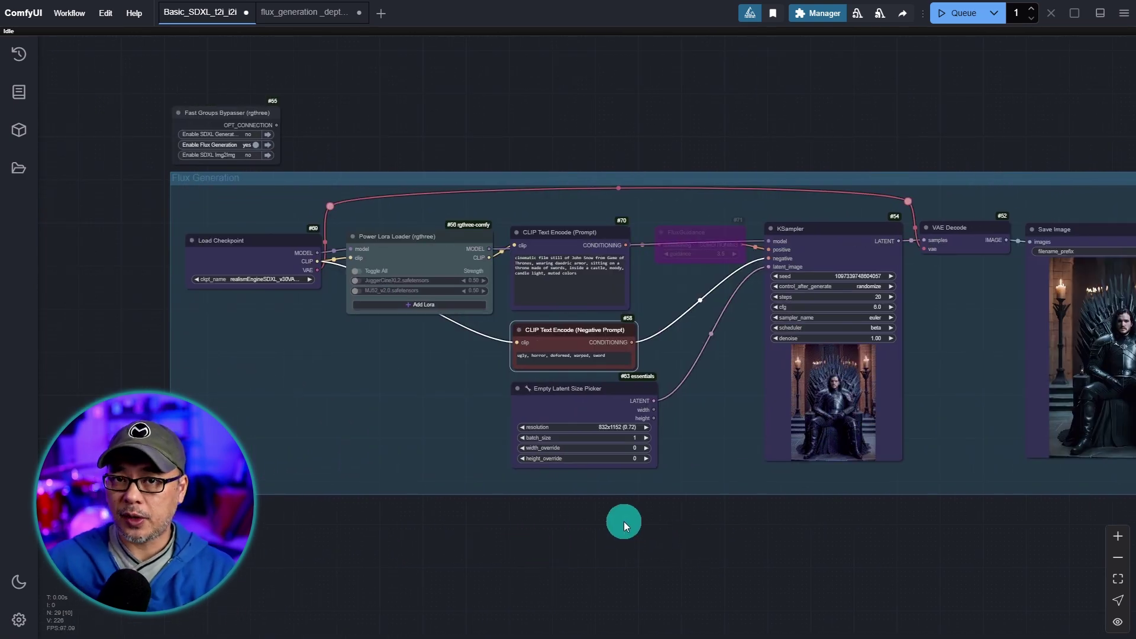
{"action": "scroll", "coordinate": [623, 520], "scroll_direction": "up", "scroll_amount": 2}
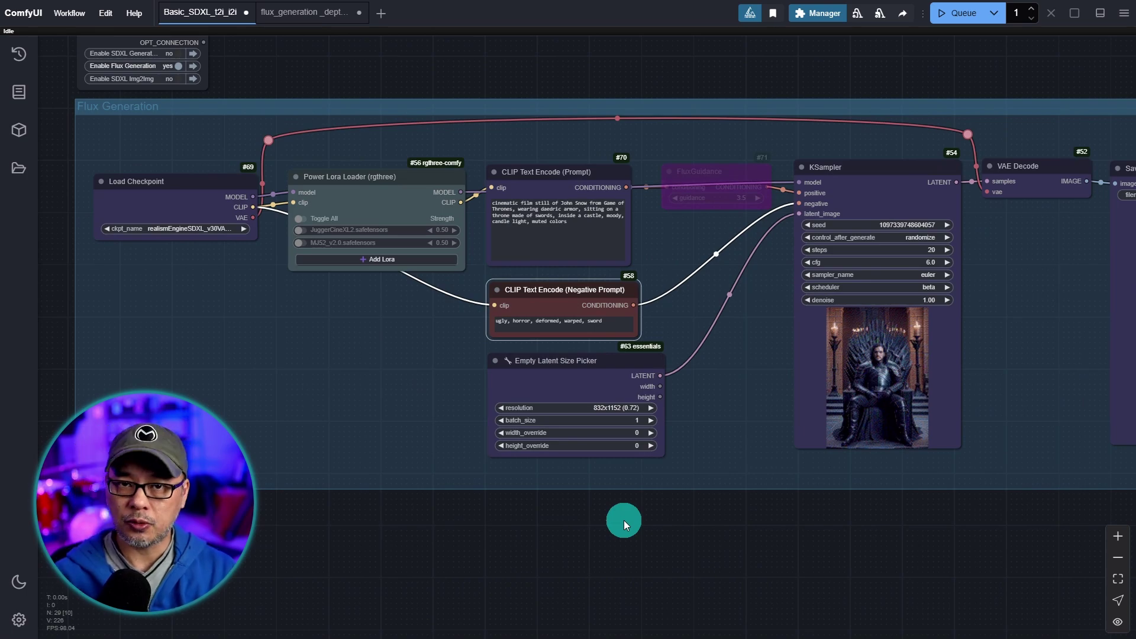
{"action": "scroll", "coordinate": [620, 527], "scroll_direction": "up", "scroll_amount": 3}
{"action": "left_click_drag", "start_coordinate": [613, 569], "coordinate": [708, 588]}
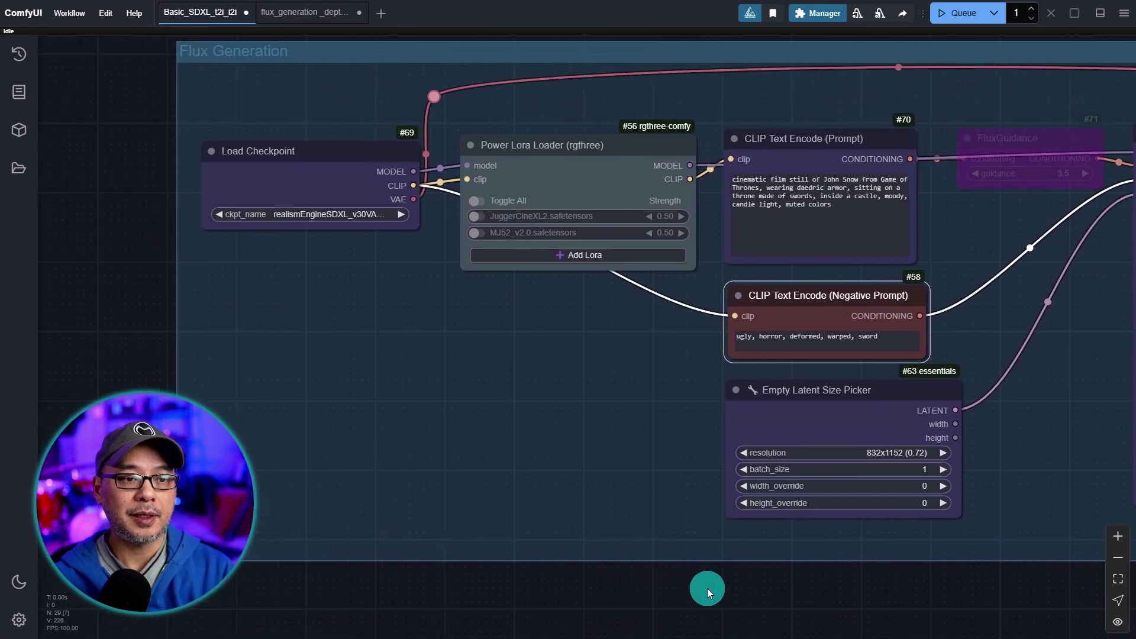
{"action": "left_click_drag", "start_coordinate": [109, 271], "coordinate": [289, 333]}
{"action": "scroll", "coordinate": [311, 321], "scroll_direction": "up", "scroll_amount": 2}
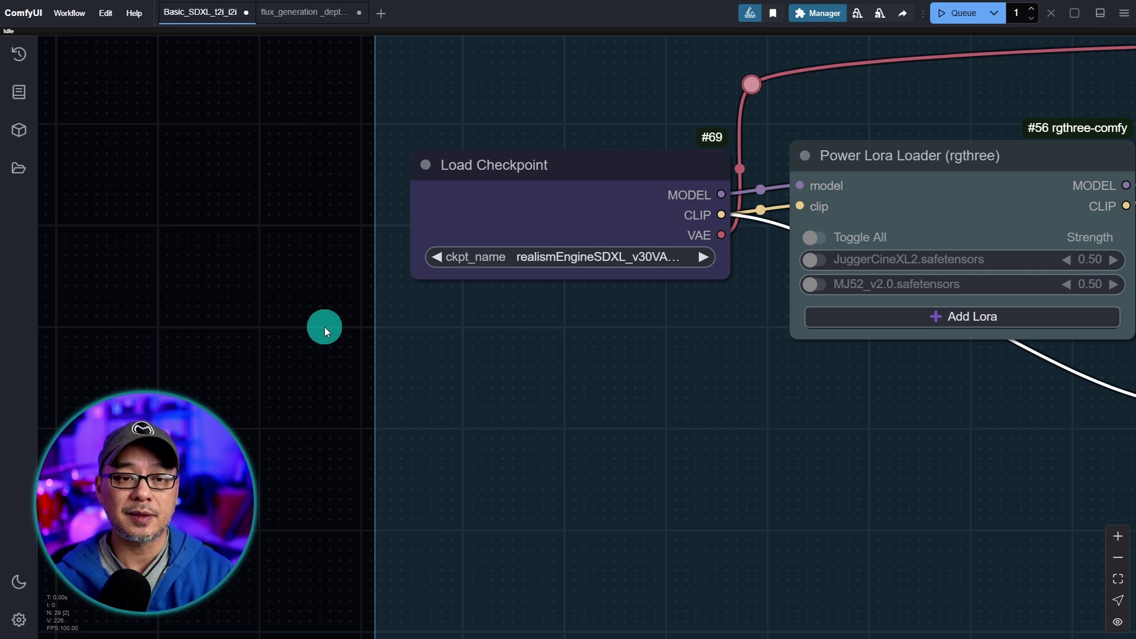
{"action": "scroll", "coordinate": [346, 282], "scroll_direction": "down", "scroll_amount": 4}
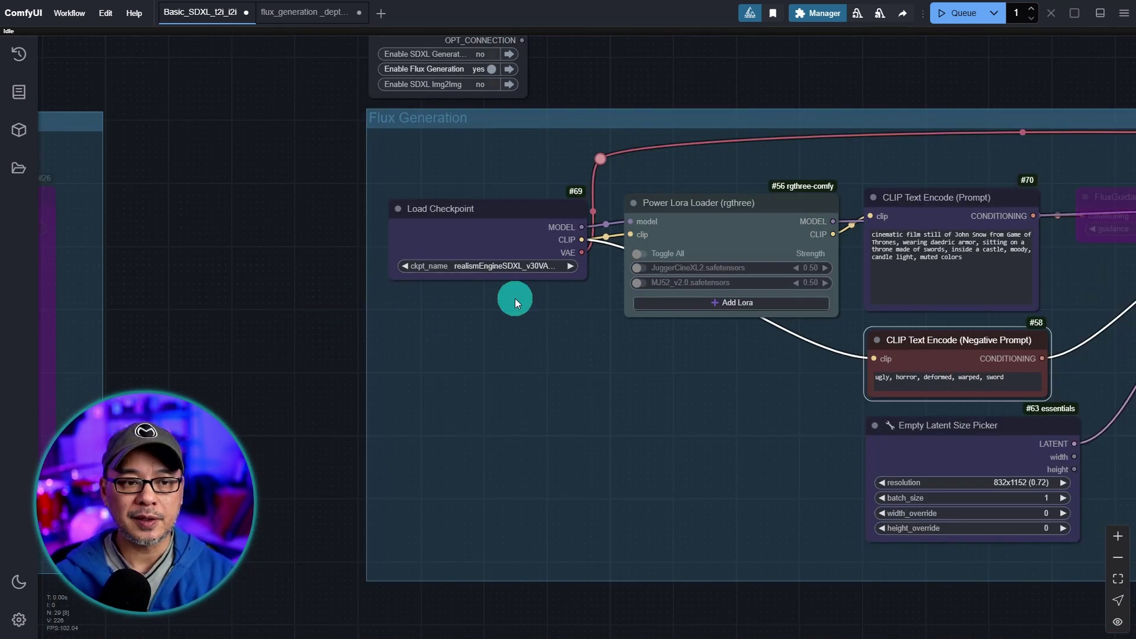
{"action": "scroll", "coordinate": [516, 305], "scroll_direction": "up", "scroll_amount": 2}
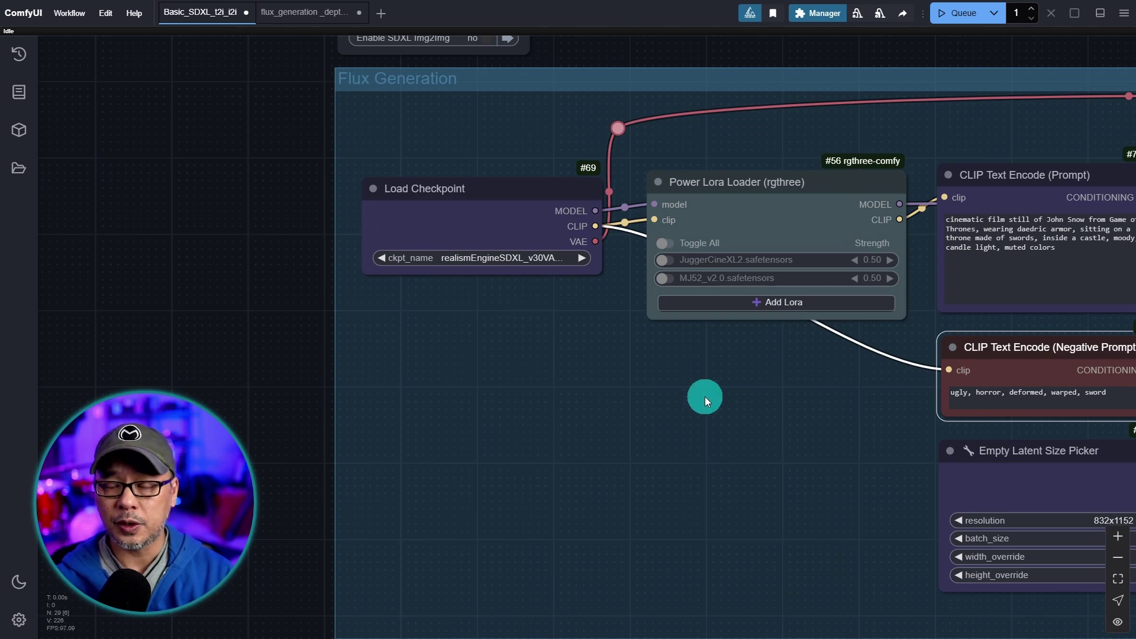
{"action": "scroll", "coordinate": [693, 411], "scroll_direction": "right", "scroll_amount": 10}
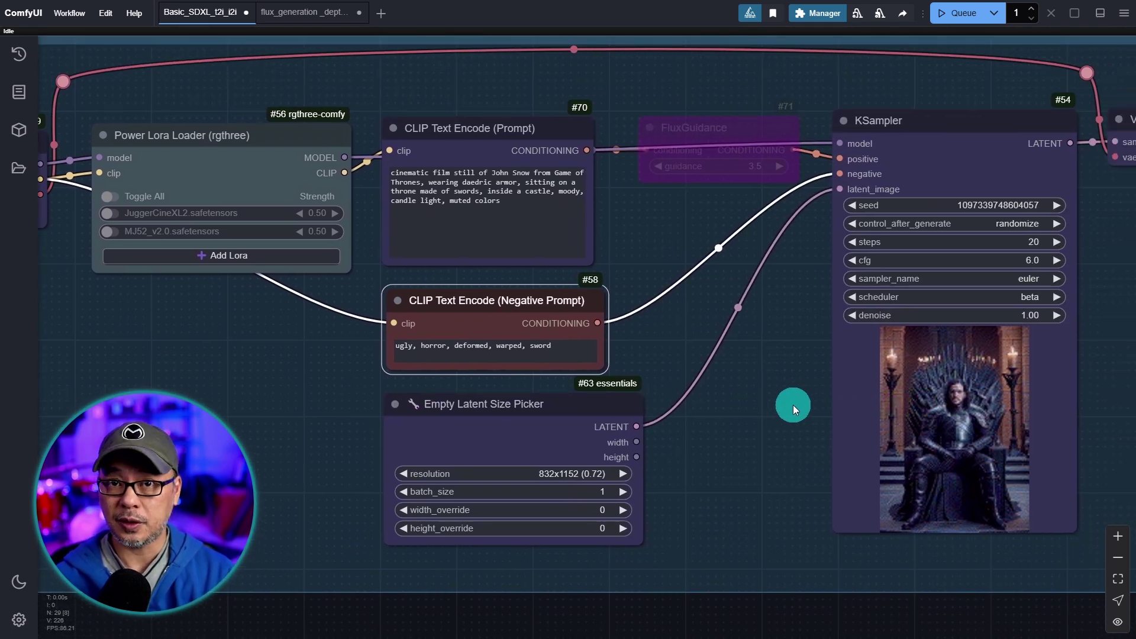
{"action": "scroll", "coordinate": [793, 405], "scroll_direction": "left", "scroll_amount": 5}
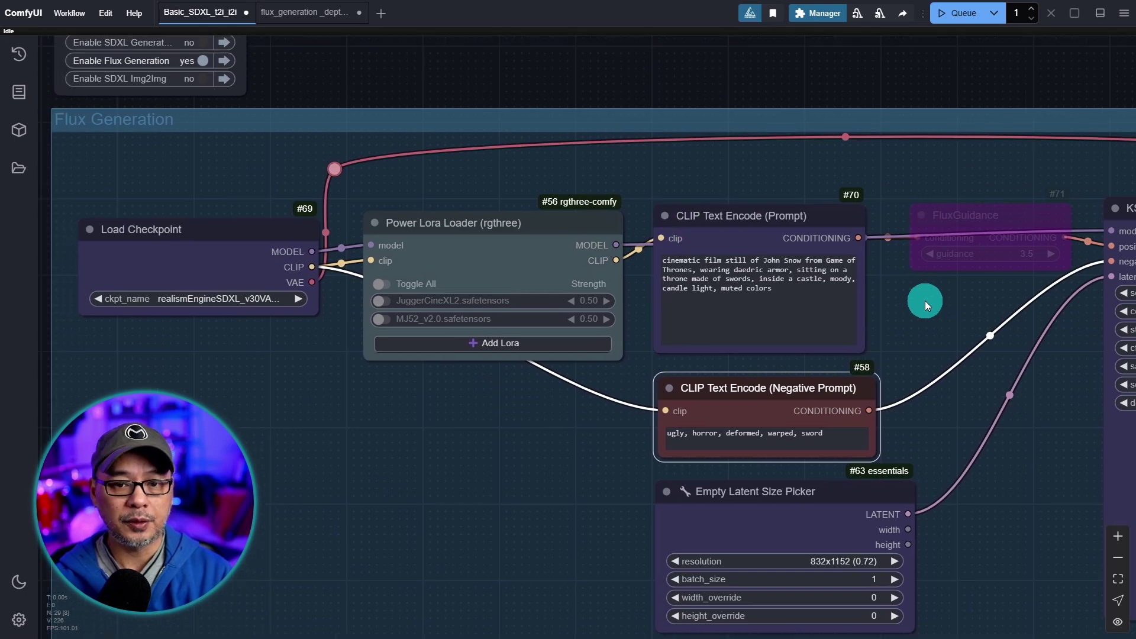
Check the FluxGuidance options, then view the KSampler and the group title.
{"action": "right_click", "coordinate": [966, 213]}
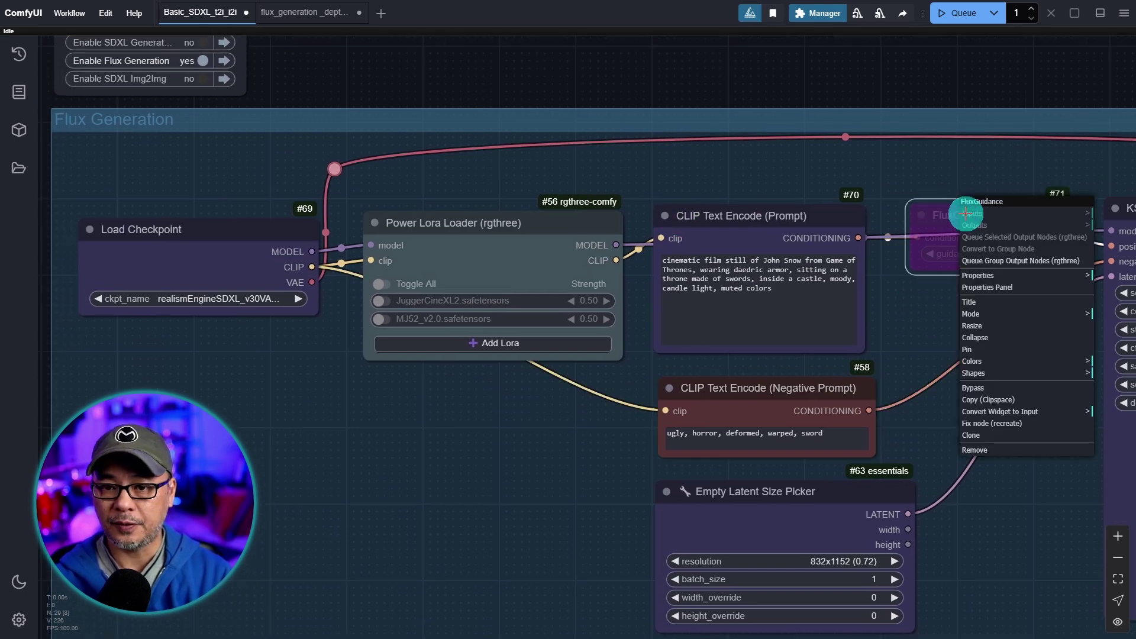
{"action": "left_click", "coordinate": [924, 169]}
{"action": "left_click_drag", "start_coordinate": [924, 169], "coordinate": [732, 363]}
{"action": "scroll", "coordinate": [733, 363], "scroll_direction": "up", "scroll_amount": 3}
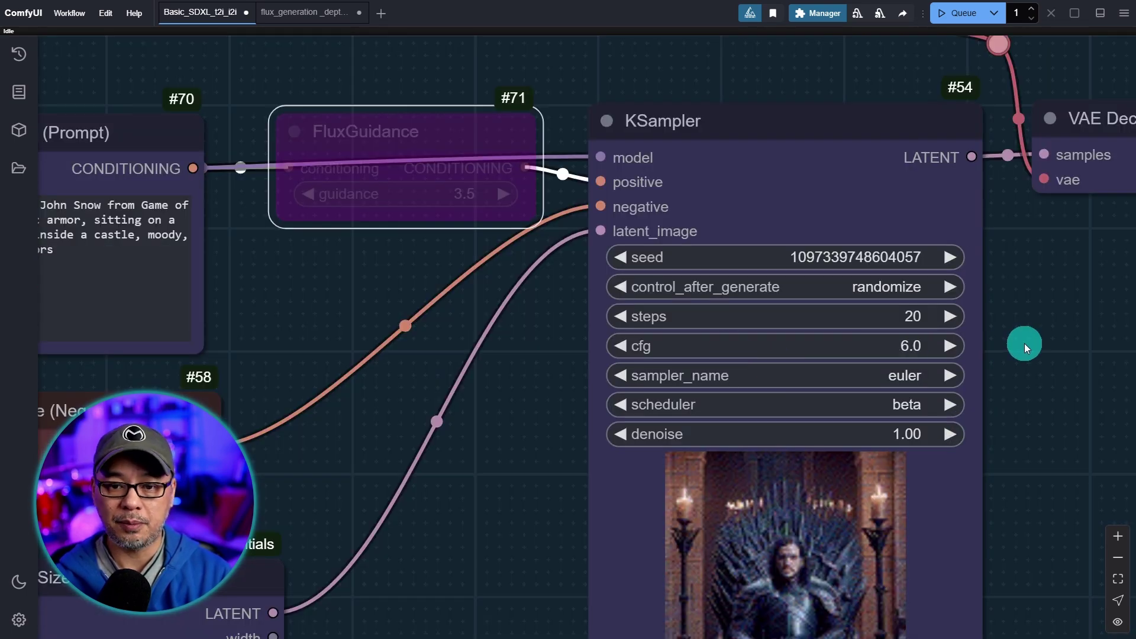
{"action": "scroll", "coordinate": [1053, 350], "scroll_direction": "down", "scroll_amount": 4}
{"action": "scroll", "coordinate": [1050, 351], "scroll_direction": "down", "scroll_amount": 3}
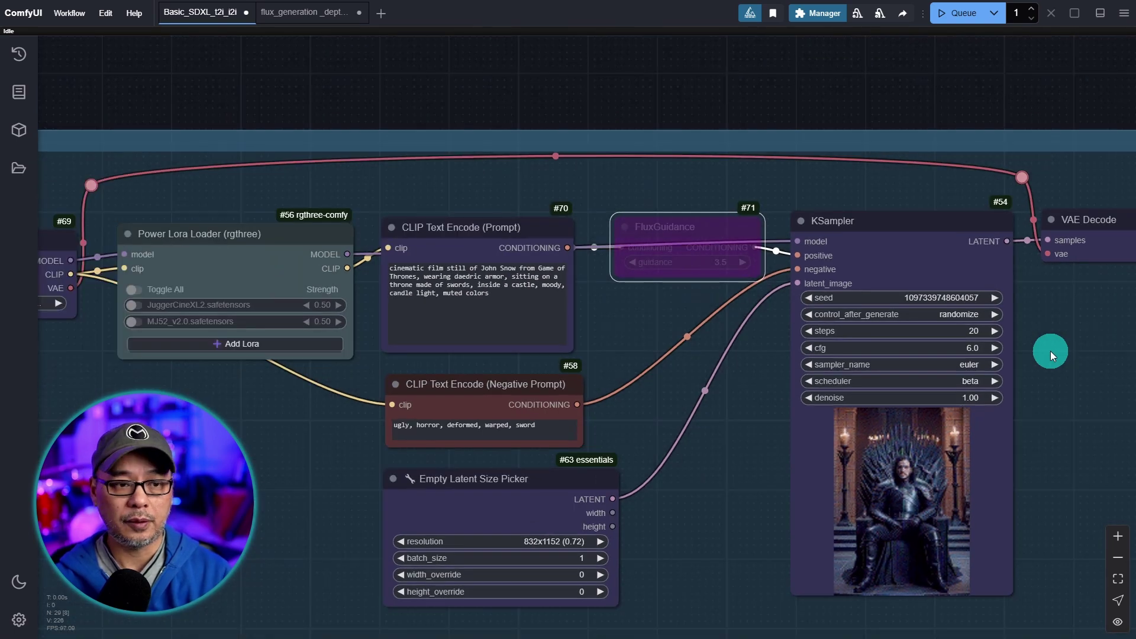
{"action": "left_click_drag", "start_coordinate": [289, 122], "coordinate": [677, 208]}
{"action": "scroll", "coordinate": [457, 289], "scroll_direction": "up", "scroll_amount": 5}
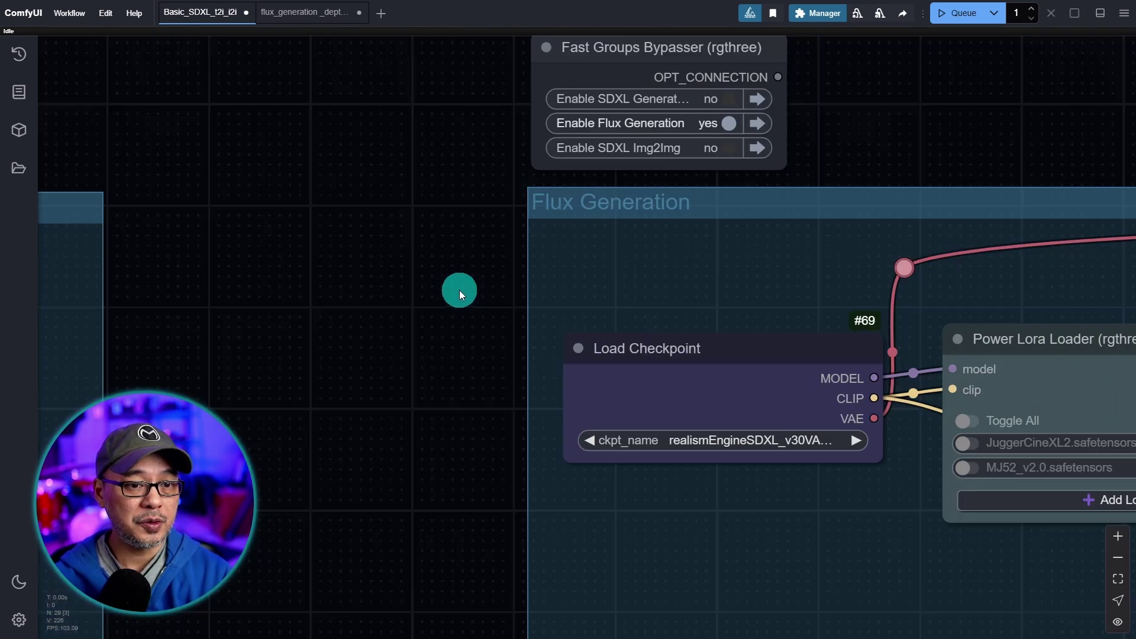
Prefix the group title with 'SDXL+' to make it 'SDXL+Flux Generation'.
{"action": "scroll", "coordinate": [510, 217], "scroll_direction": "up", "scroll_amount": 5}
{"action": "scroll", "coordinate": [510, 218], "scroll_direction": "up", "scroll_amount": 4}
{"action": "double_click", "coordinate": [624, 193]}
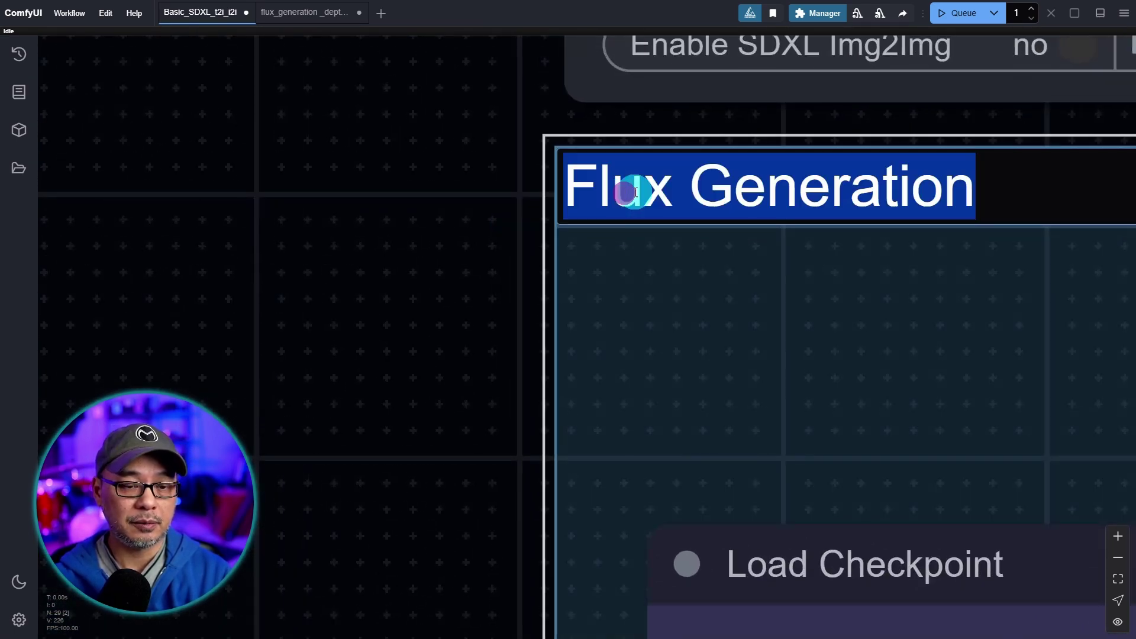
{"action": "key", "text": "Home"}
{"action": "type", "text": "SDXL+"}
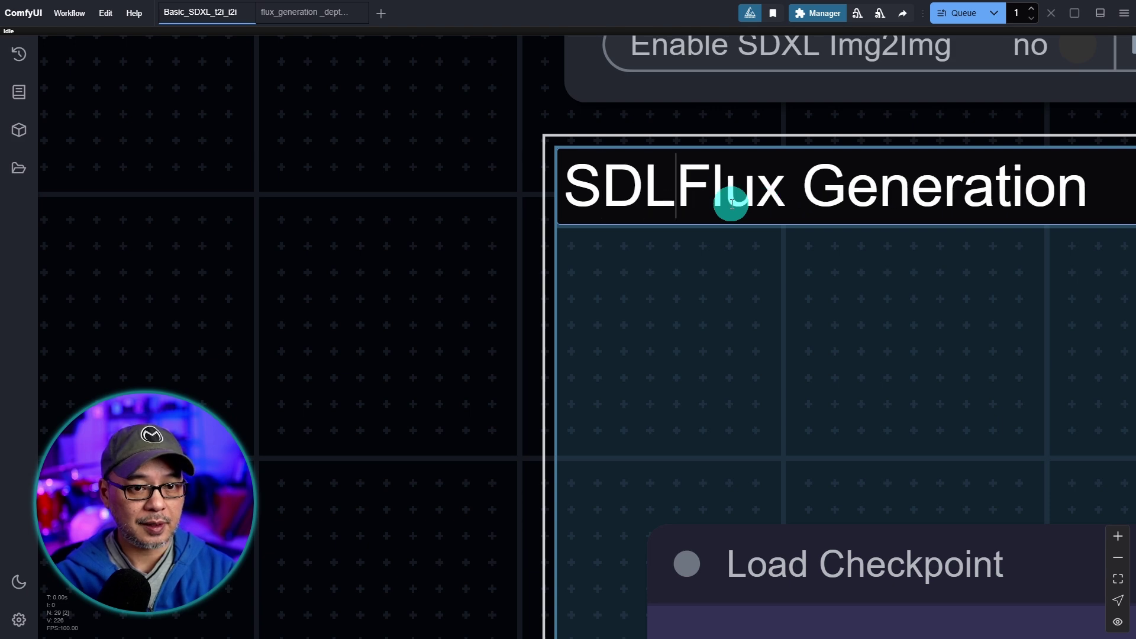
{"action": "left_click", "coordinate": [457, 238]}
Delete the old bypassed SDXL generation group.
{"action": "scroll", "coordinate": [877, 286], "scroll_direction": "down", "scroll_amount": 10}
{"action": "left_click_drag", "start_coordinate": [638, 345], "coordinate": [1098, 229]}
{"action": "scroll", "coordinate": [1099, 229], "scroll_direction": "down", "scroll_amount": 5}
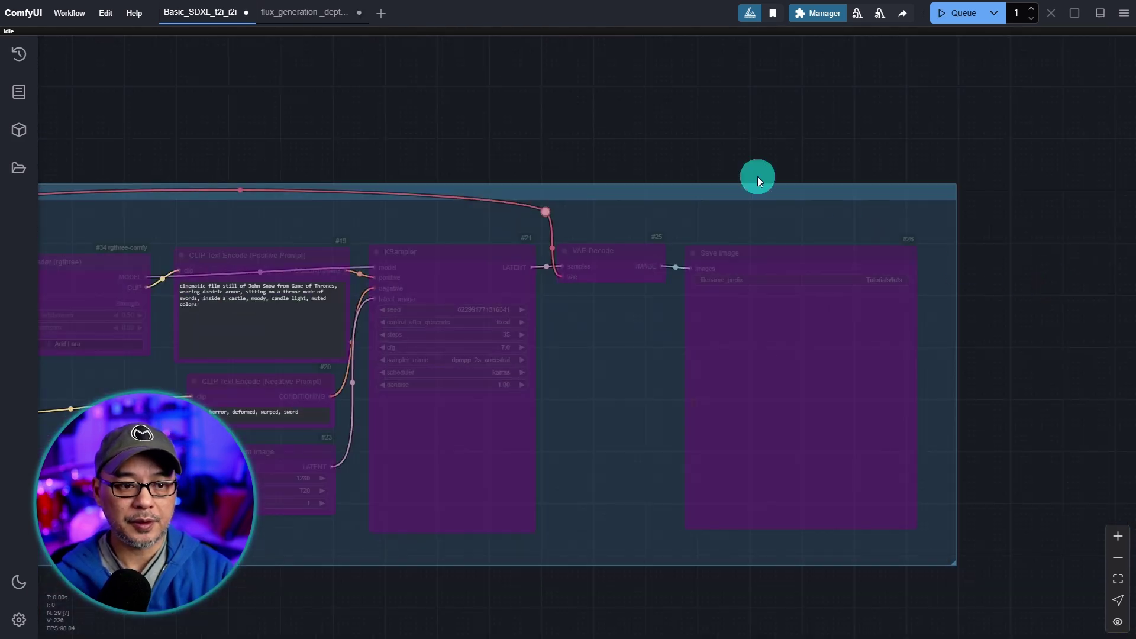
{"action": "left_click_drag", "start_coordinate": [667, 139], "coordinate": [907, 156]}
{"action": "left_click", "coordinate": [780, 207]}
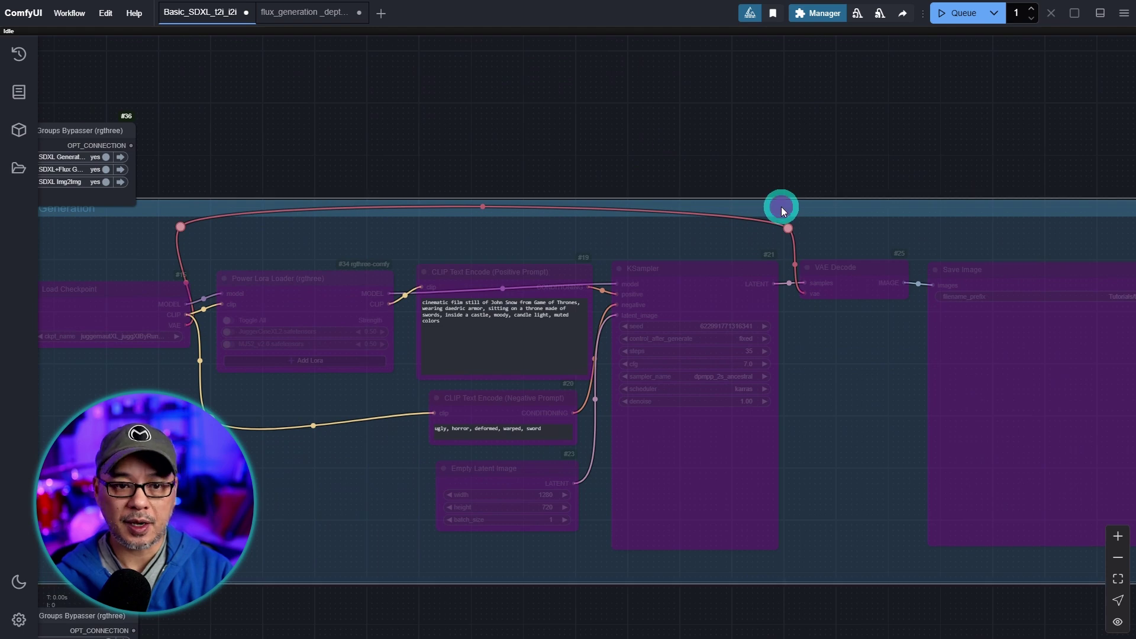
{"action": "key", "text": "Delete"}
{"action": "scroll", "coordinate": [699, 154], "scroll_direction": "down", "scroll_amount": 2}
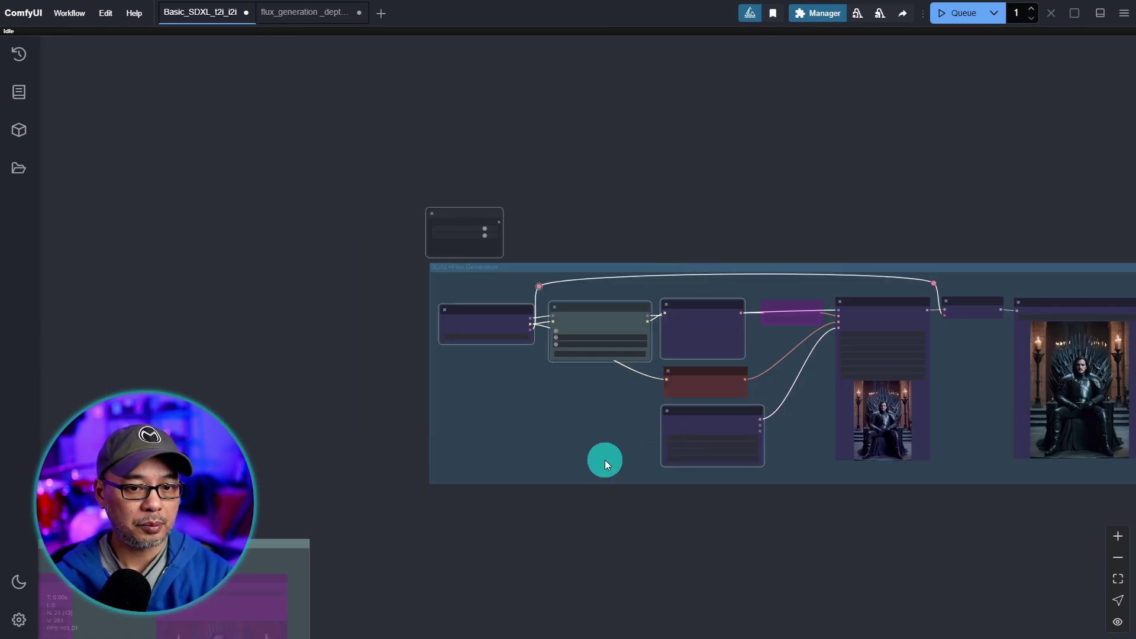
{"action": "left_click_drag", "start_coordinate": [297, 116], "coordinate": [943, 515]}
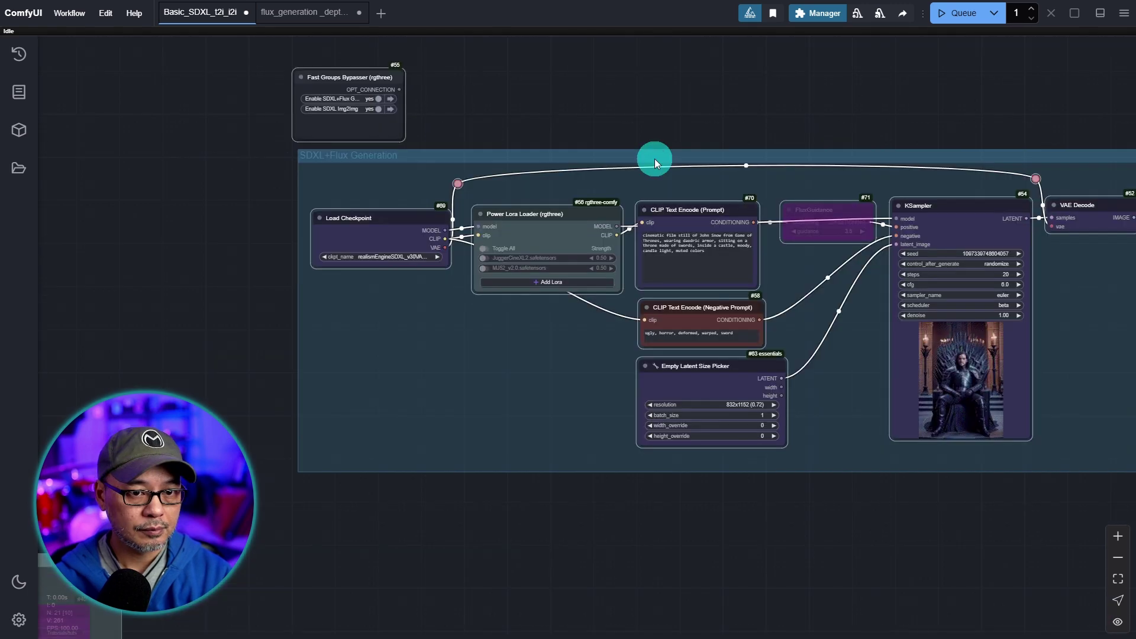